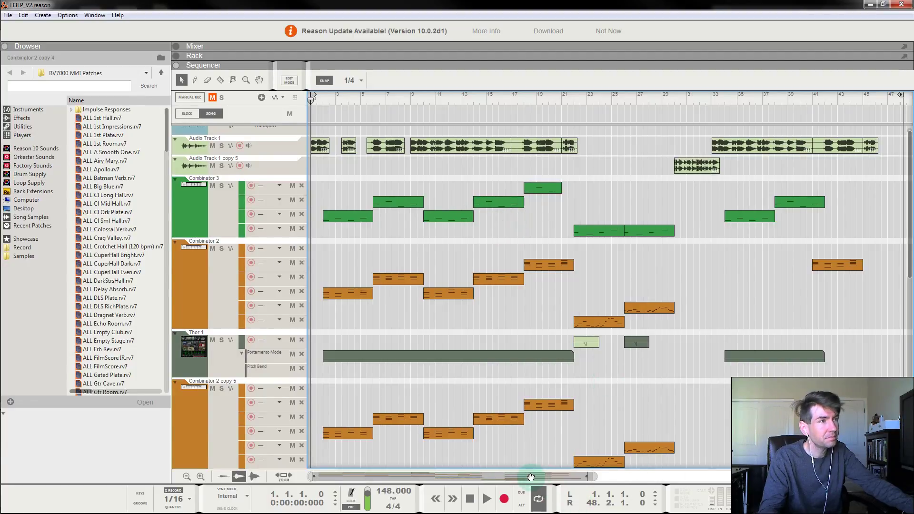
Step: Move the song's end marker to about bar 57 and fit the full arrangement in the sequencer
left_click_drag(530, 477, 756, 476)
mouse_move(887, 94)
left_mouse_down()
mouse_move(196, 105)
mouse_move(515, 105)
left_mouse_up()
scroll(489, 159, "left", 5)
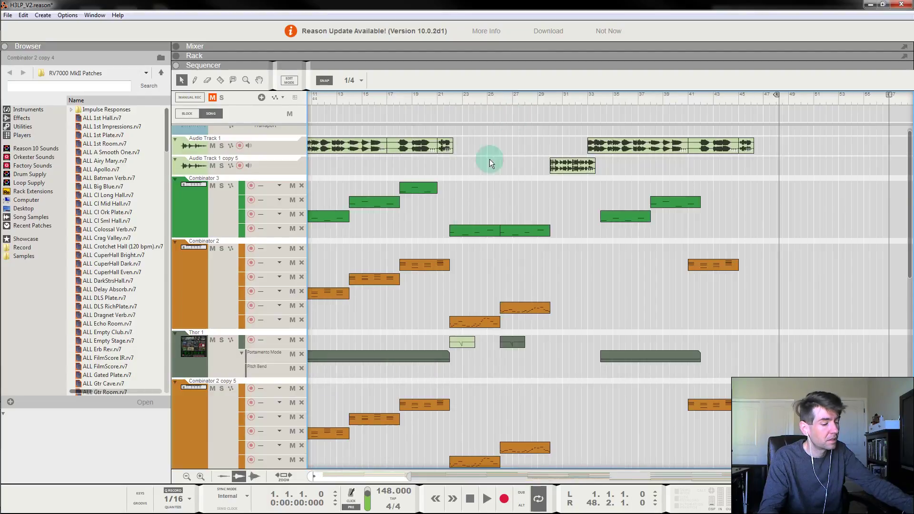
scroll(523, 319, "left", 2)
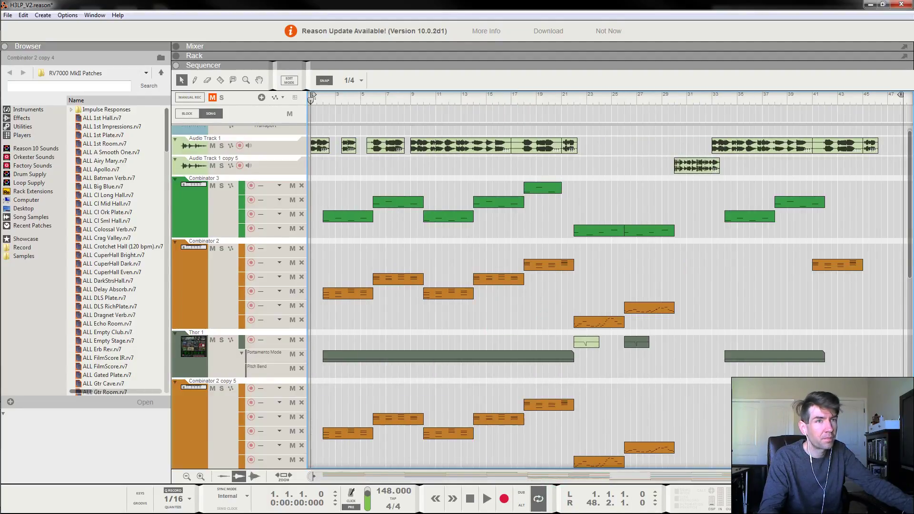
scroll(523, 285, "down", 3)
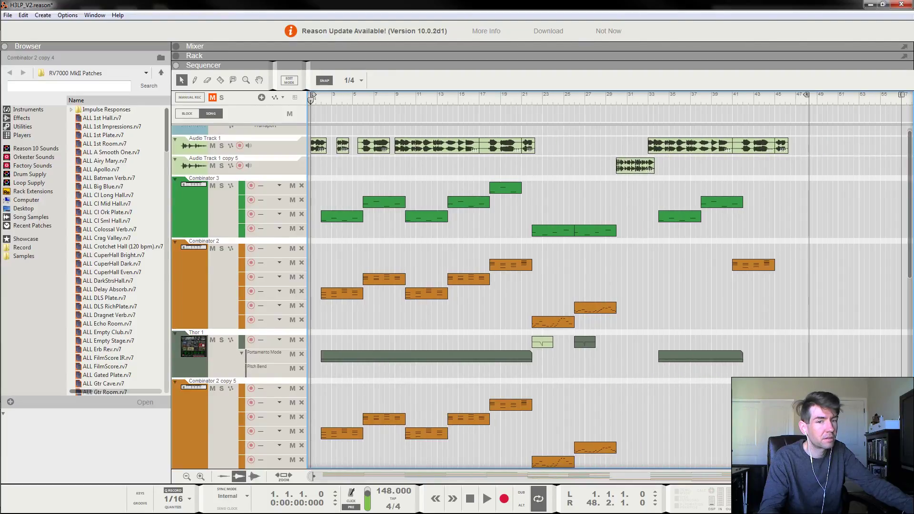
scroll(663, 475, "down", 1)
Step: Play the opening from the song's start, and show the mixer and rack together with an enlarged sequencer
left_click(312, 126)
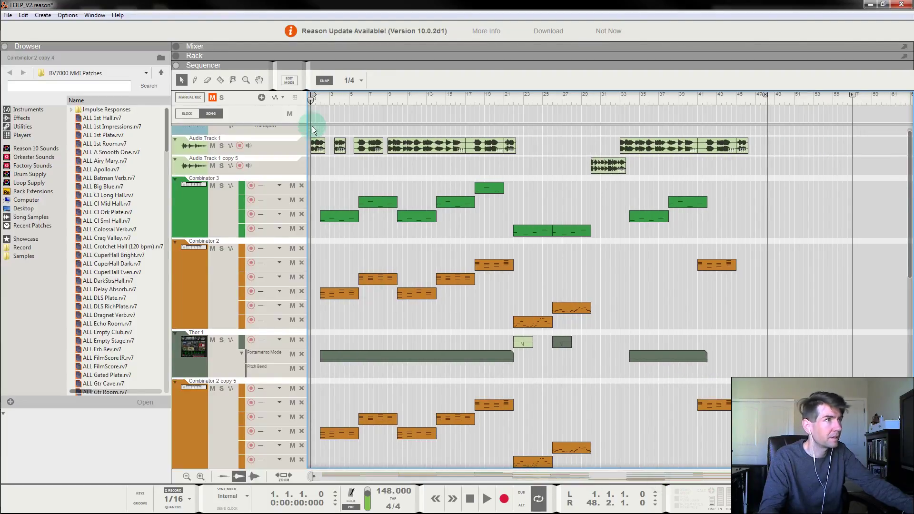
key("space")
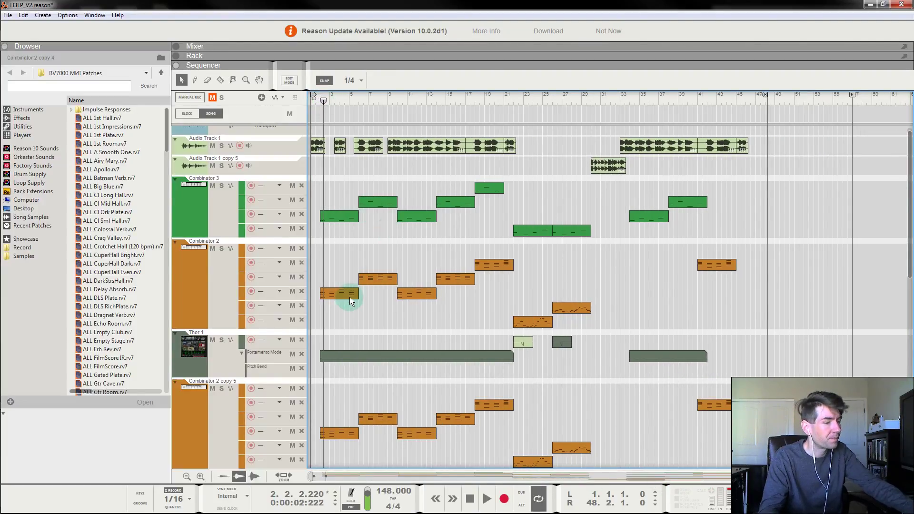
key("F5")
key("F6")
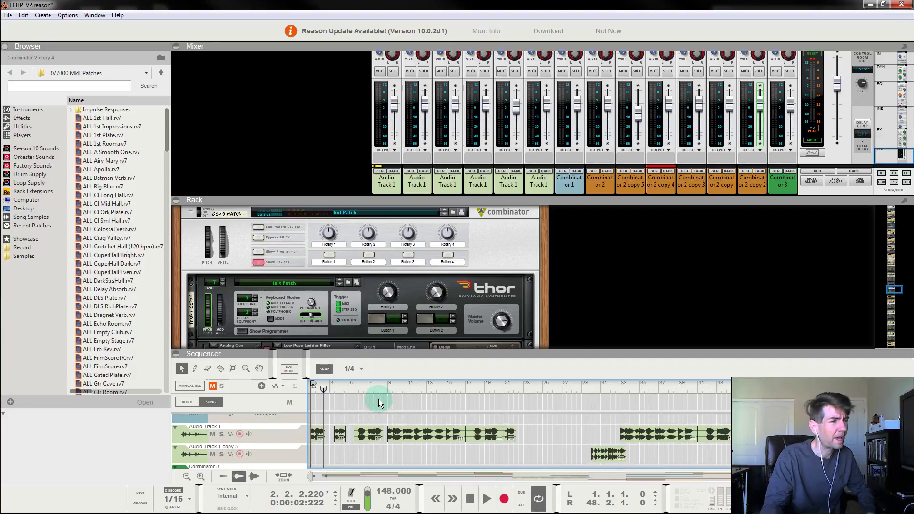
left_click_drag(554, 200, 554, 193)
left_click_drag(554, 354, 562, 313)
scroll(332, 418, "down", 3)
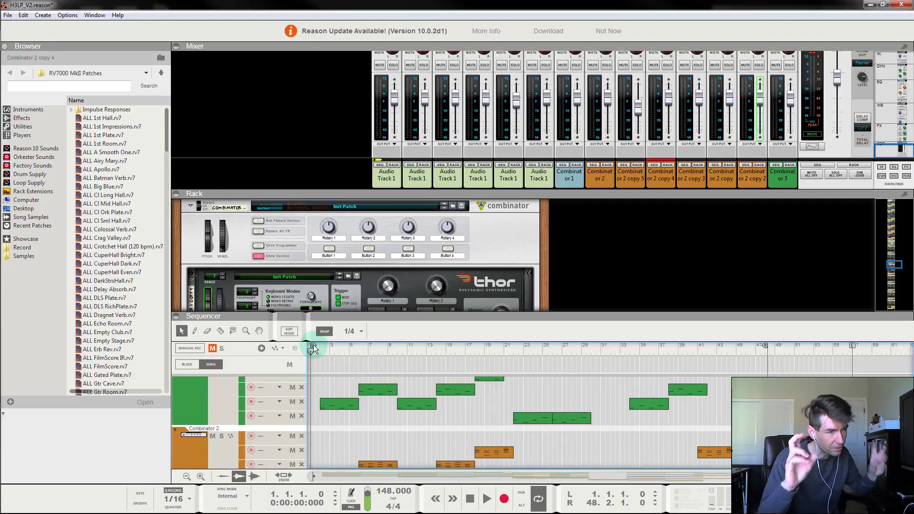
Step: Play the song from bar 2 with the Combinator 3 track selected to show its device in the rack
left_click(321, 356)
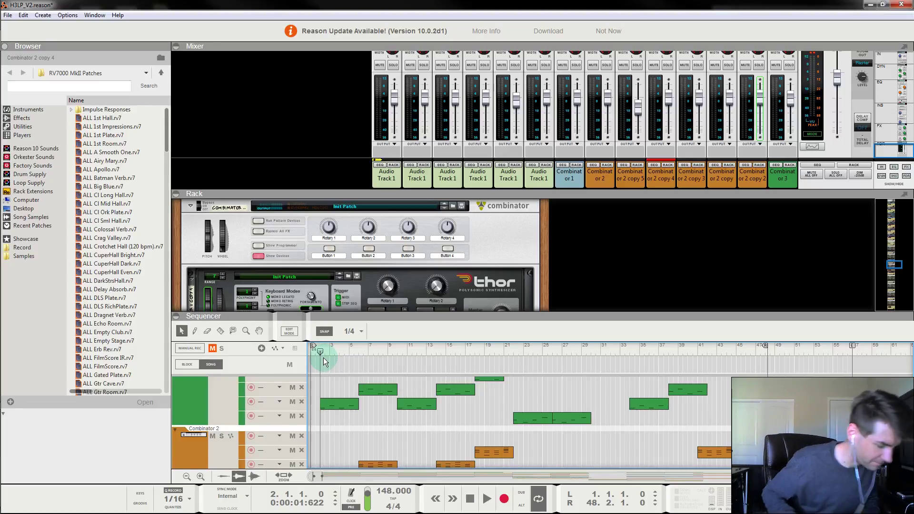
key("space")
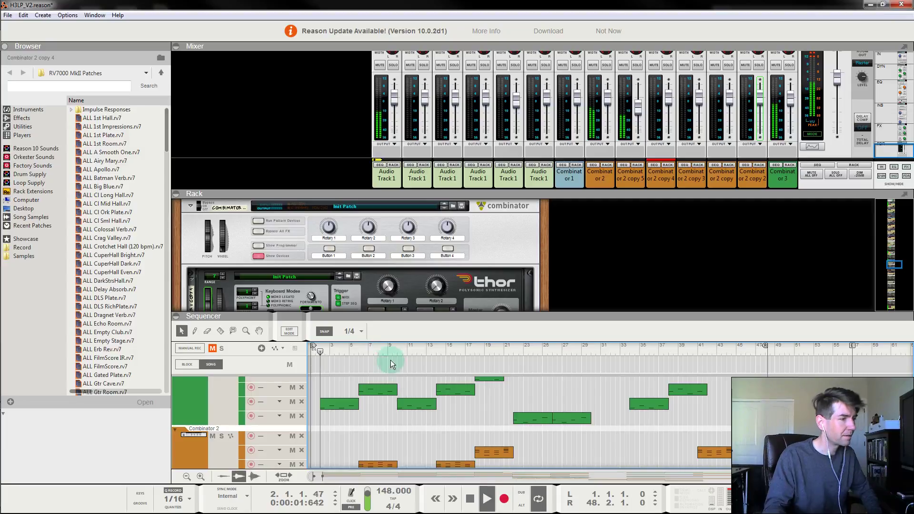
left_click(193, 417)
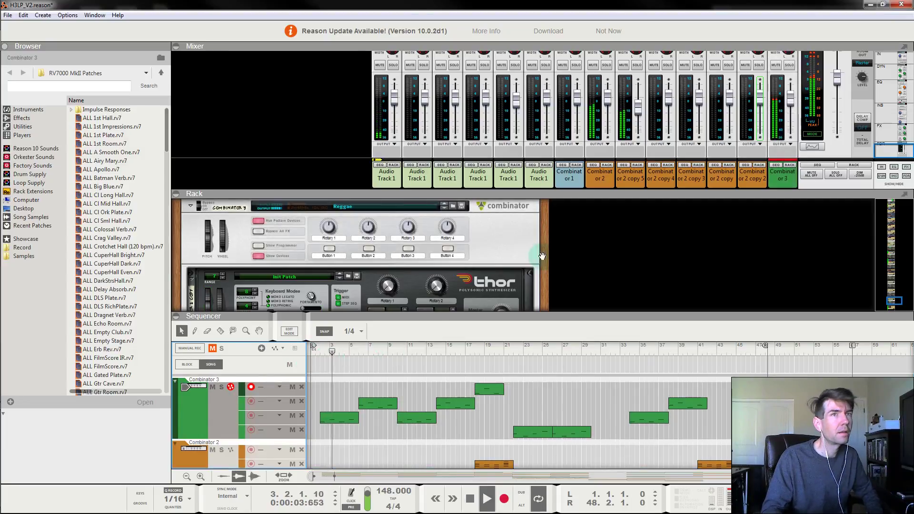
key("space")
Step: Solo the Combinator 2 copy 5 track, listen to it, and examine its devices down to the RV7000 reverb
scroll(402, 406, "down", 5)
scroll(400, 409, "down", 2)
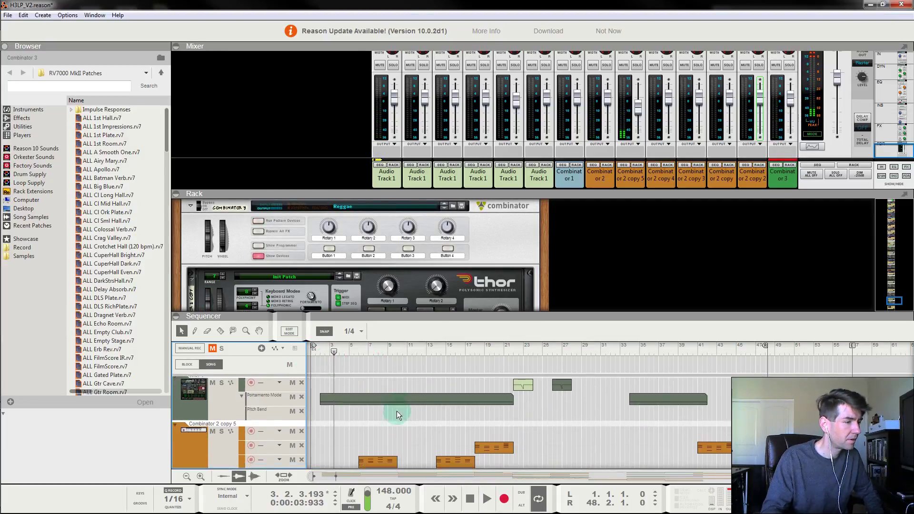
left_click(213, 424)
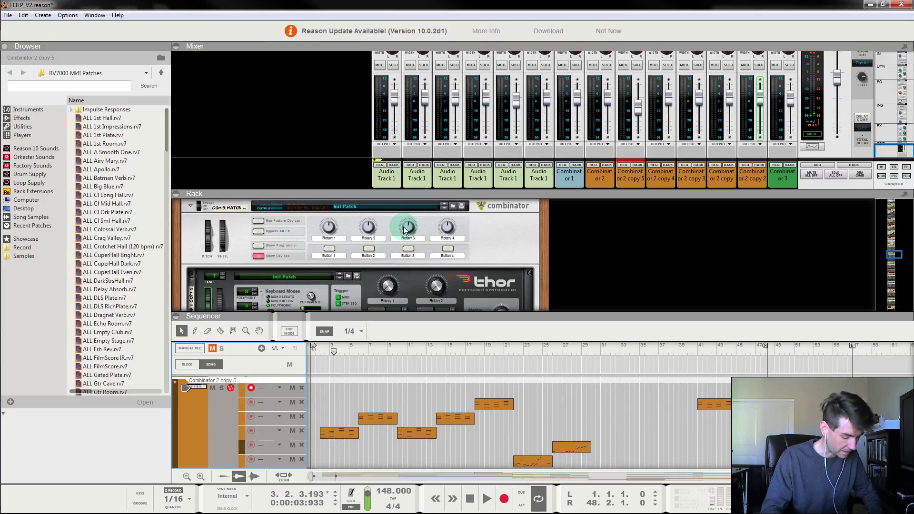
left_click(221, 388)
key("space")
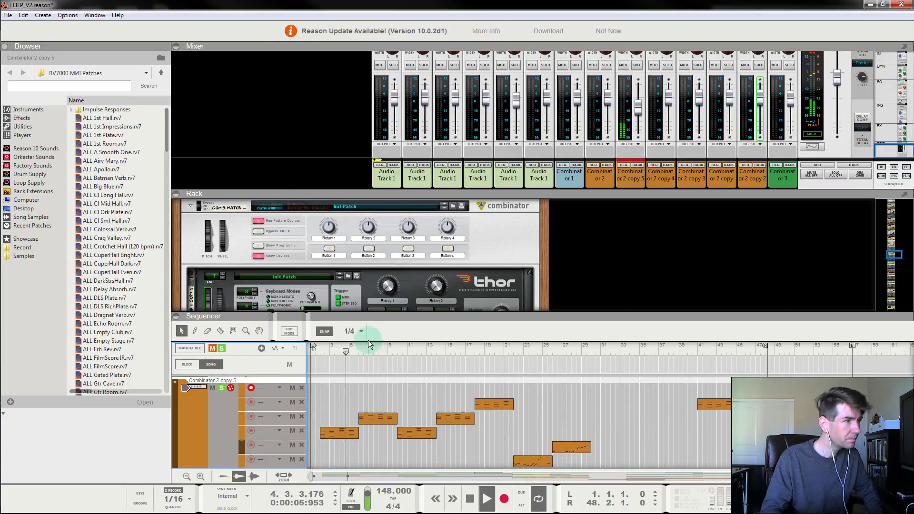
scroll(359, 261, "down", 10)
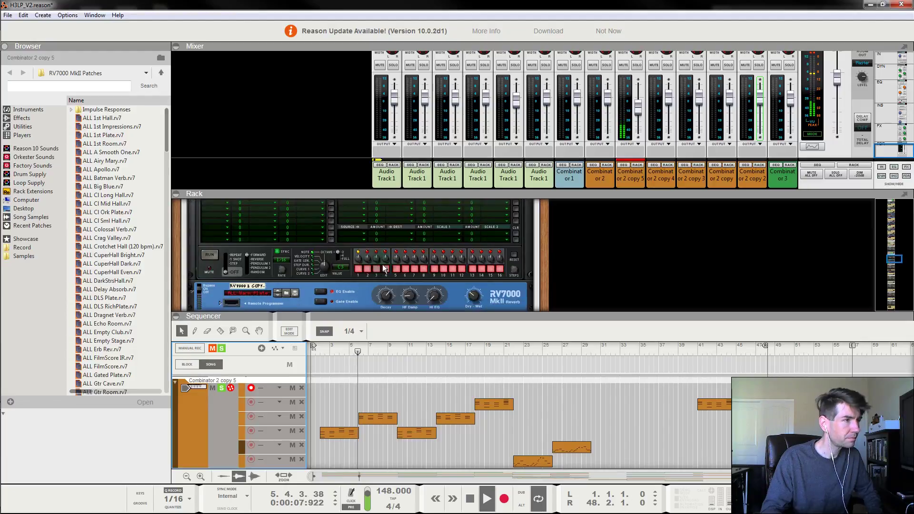
left_click(390, 335)
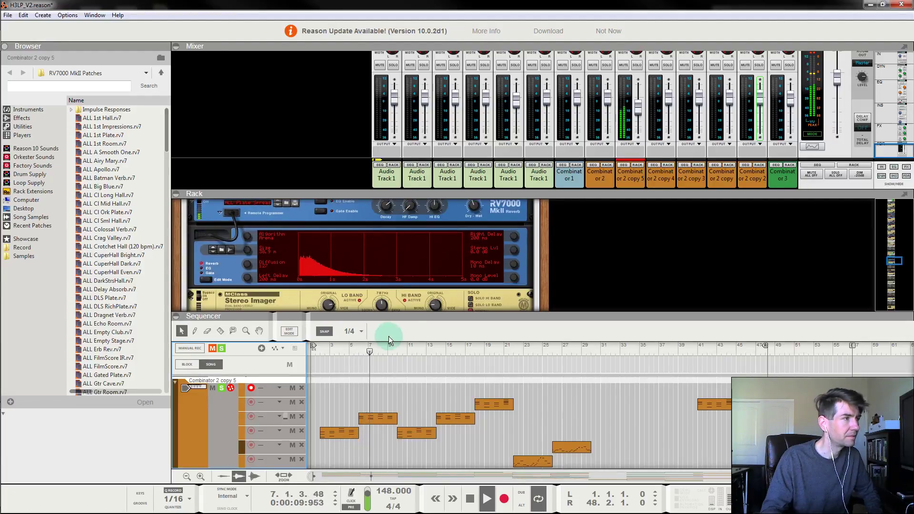
Step: Replay the song from about bar 2 with Combinator 2 copy 5 unsoloed and muted
left_click(325, 351)
left_click(221, 388)
left_click(213, 389)
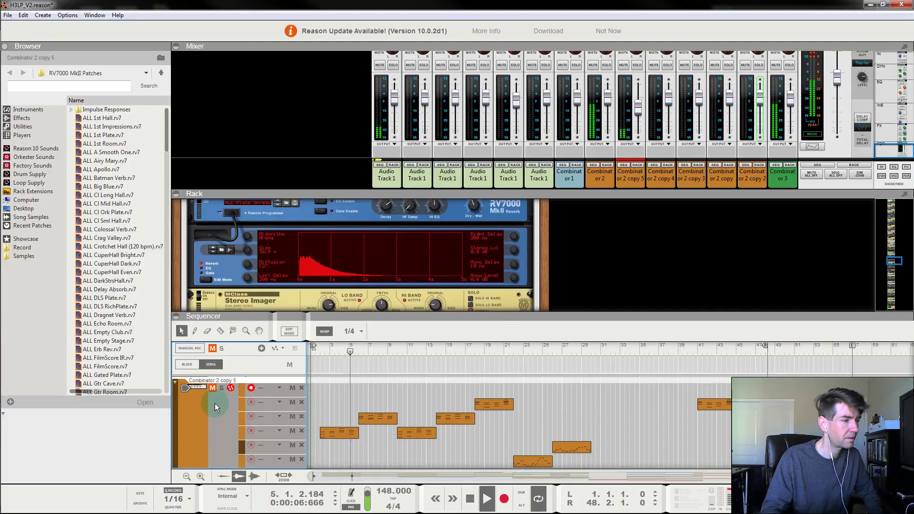
left_click(212, 389)
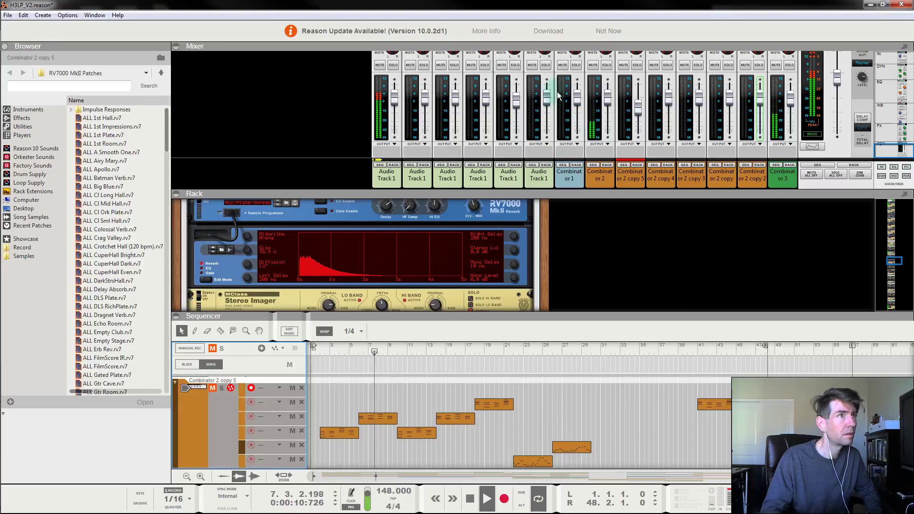
Step: Mute the first Audio Track 1 channel and unmute Combinator 2 copy 5 during playback to hear its contribution
left_click(380, 65)
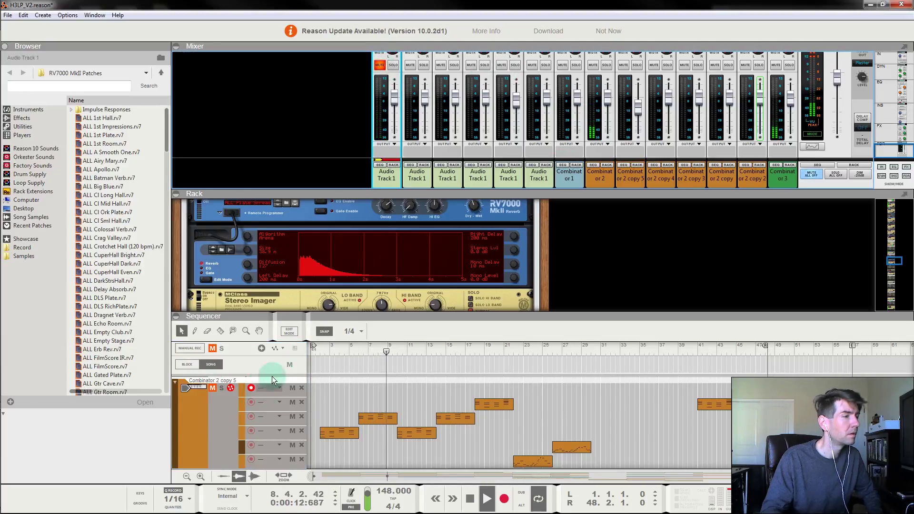
left_click(212, 389)
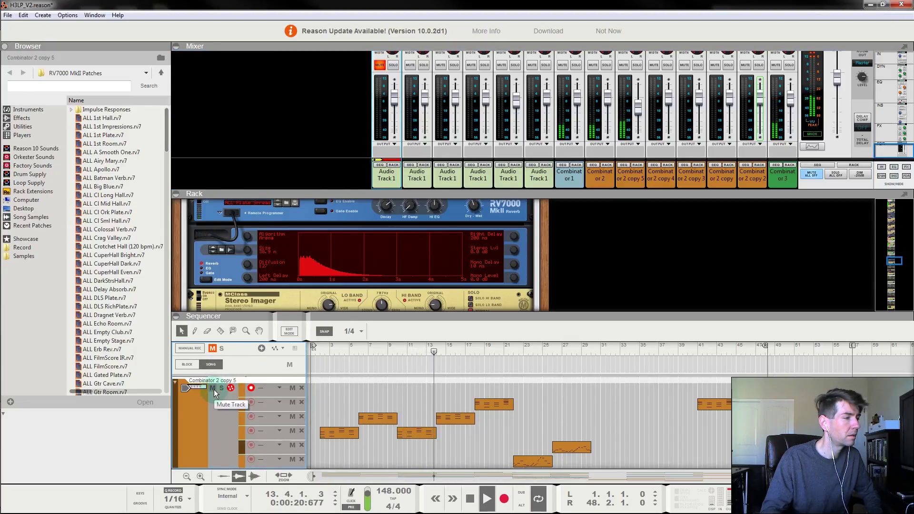
key("space")
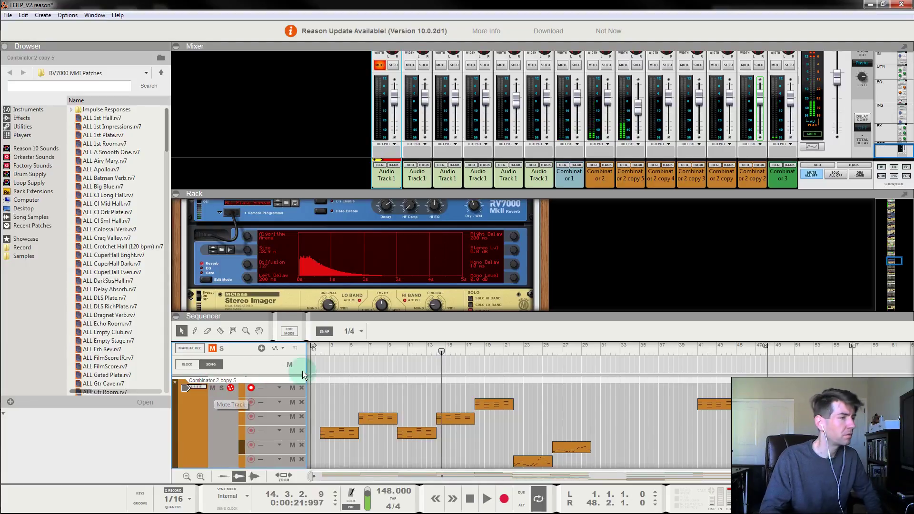
Step: Return the playback position to the song's start and unmute the first Audio Track 1 channel
left_click(315, 351)
left_click(311, 351)
left_click(380, 65)
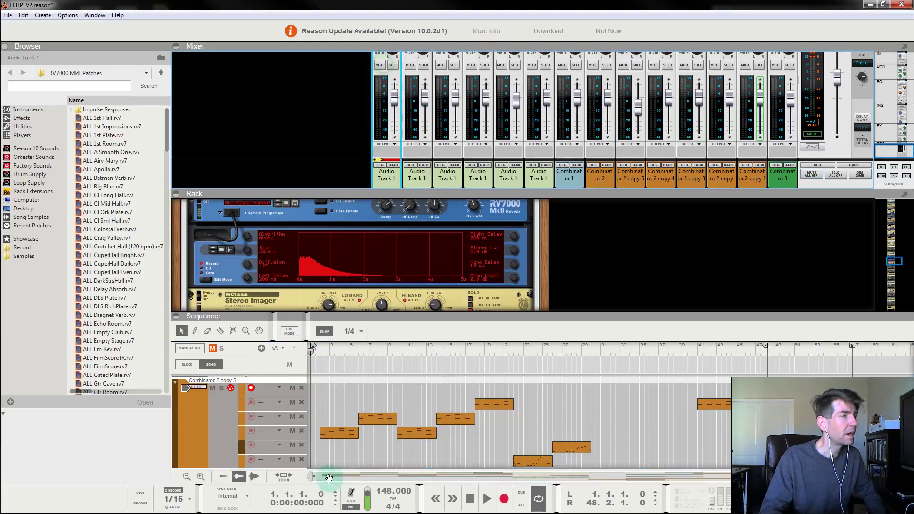
Step: Show only the sequencer and solo the Combinator 1 track while playing from just before bar 10
key("F7")
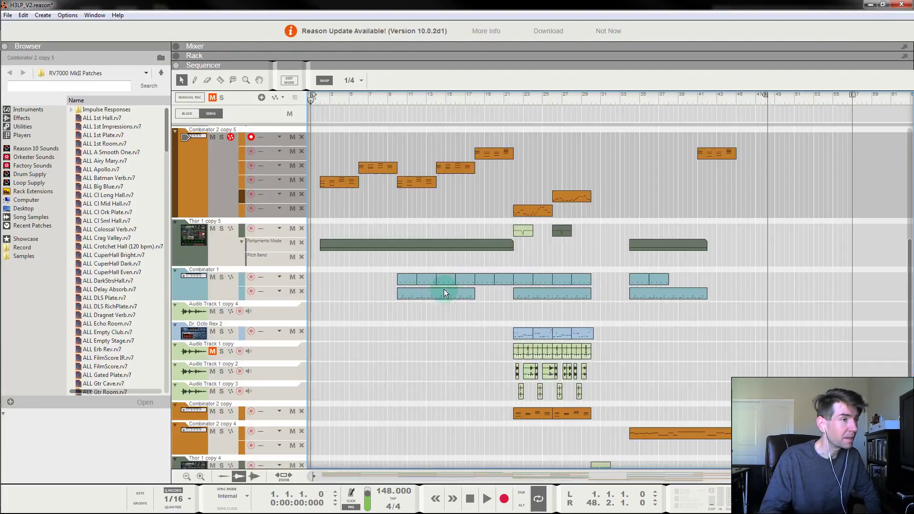
scroll(384, 159, "down", 2)
left_click(395, 96)
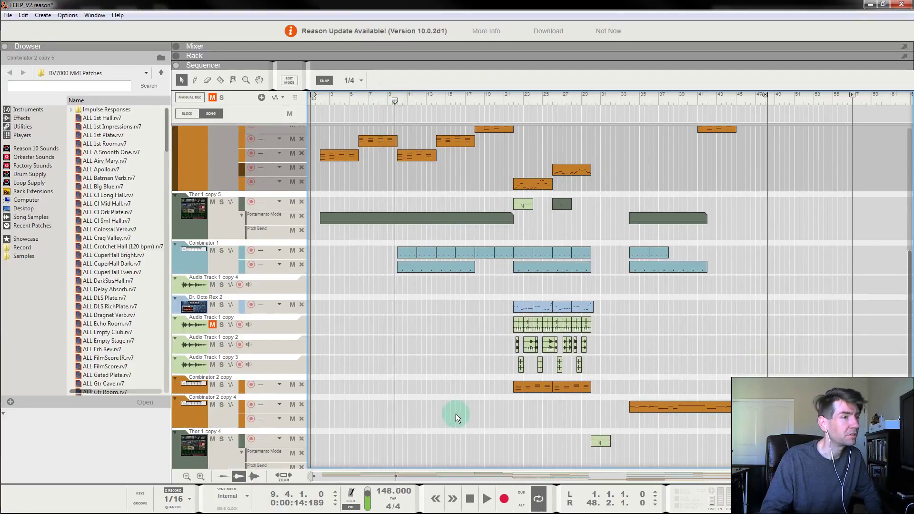
key("space")
left_click(278, 261)
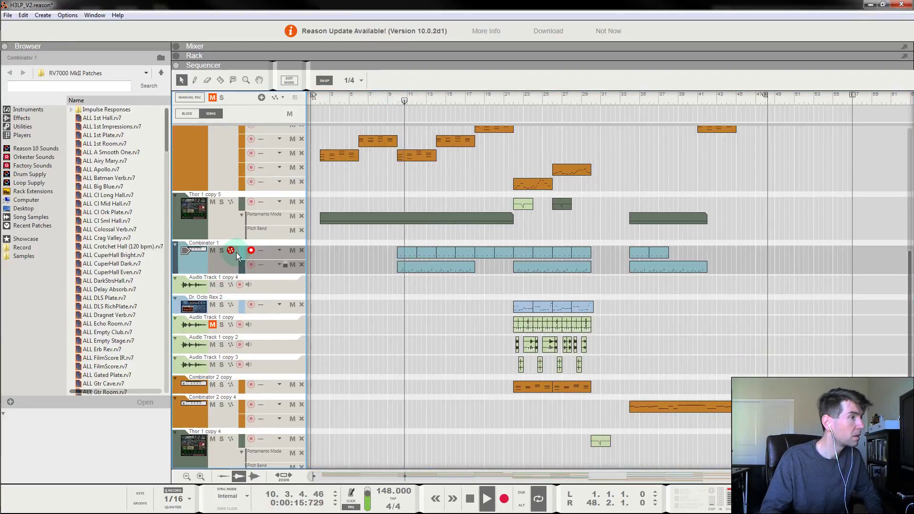
left_click(222, 250)
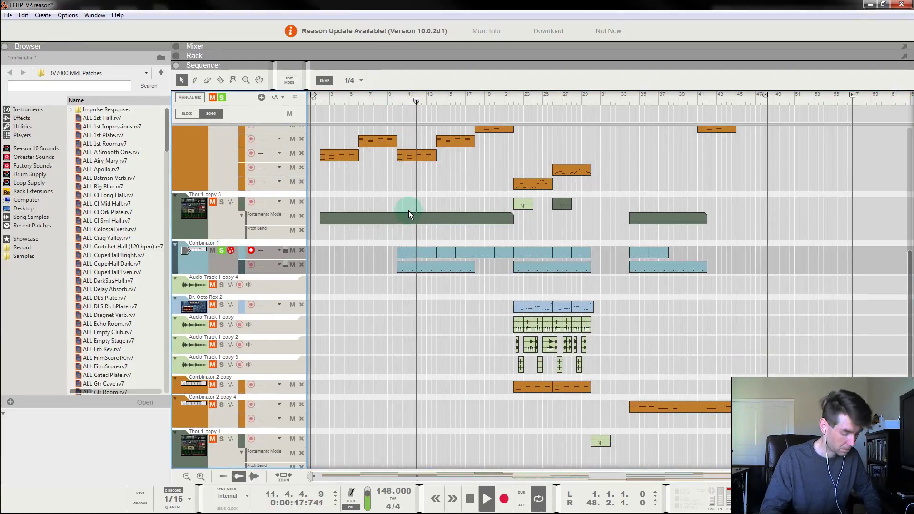
Step: Show the mixer and rack again, and replay from about bar 10 with Combinator 1 unsoloed
key("F5")
key("F6")
scroll(395, 427, "up", 5)
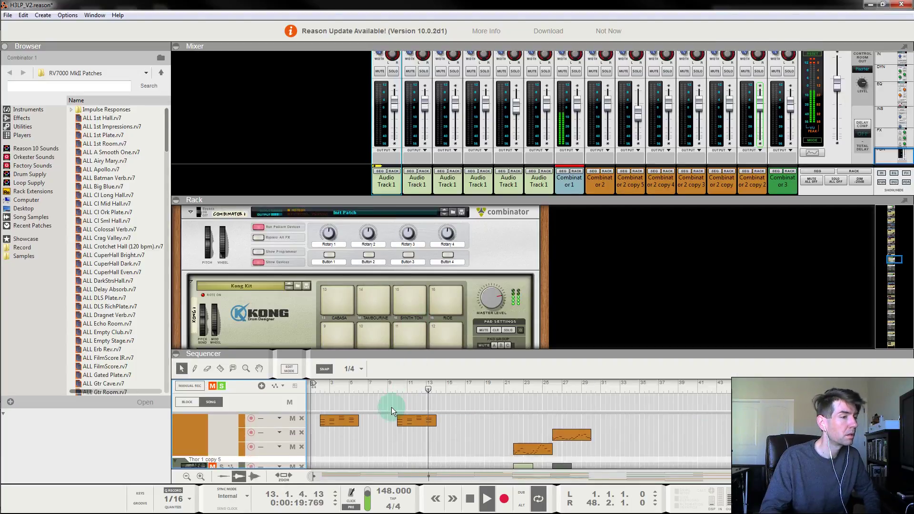
left_click(396, 385)
left_click(221, 426)
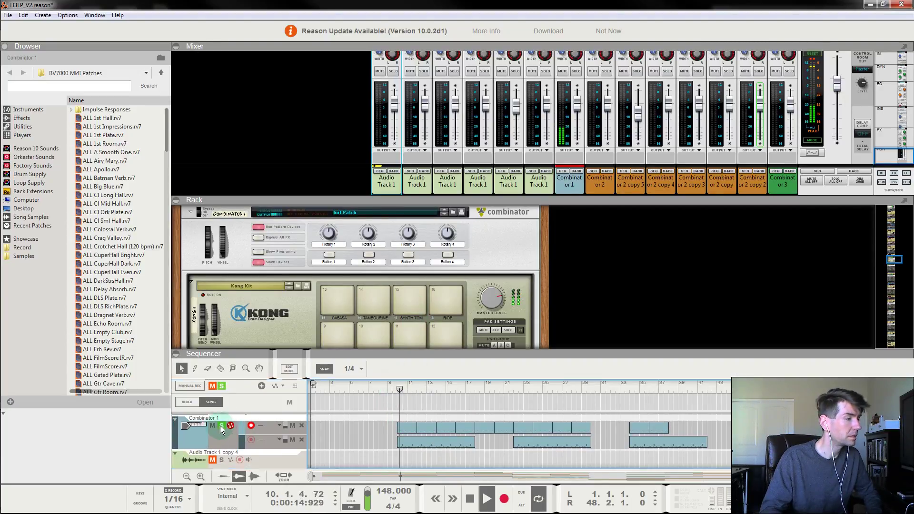
left_click(398, 390)
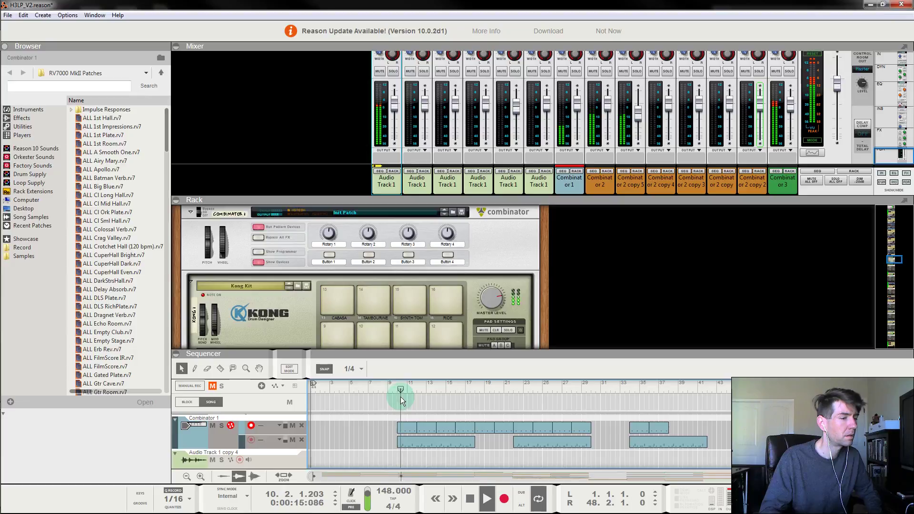
key("space")
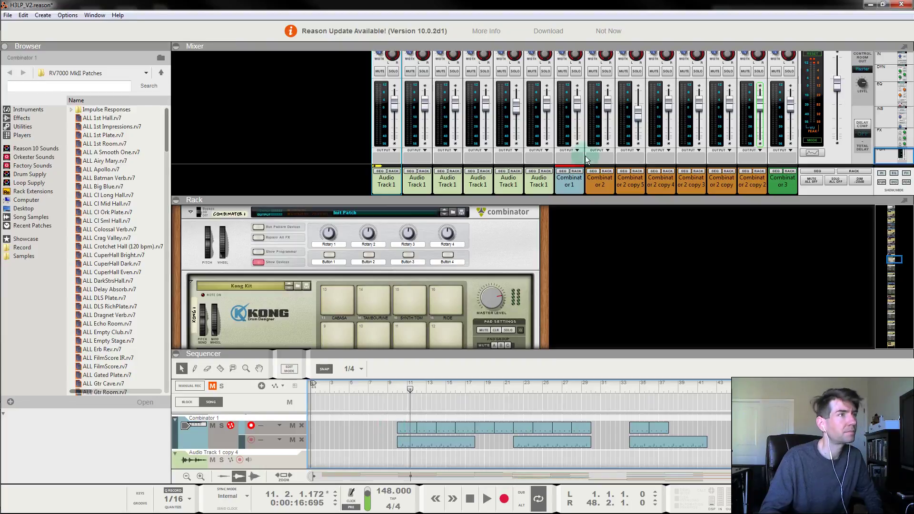
Step: Play the song from the end of bar 8 and select the Combinator 3 mixer channel
left_click(385, 384)
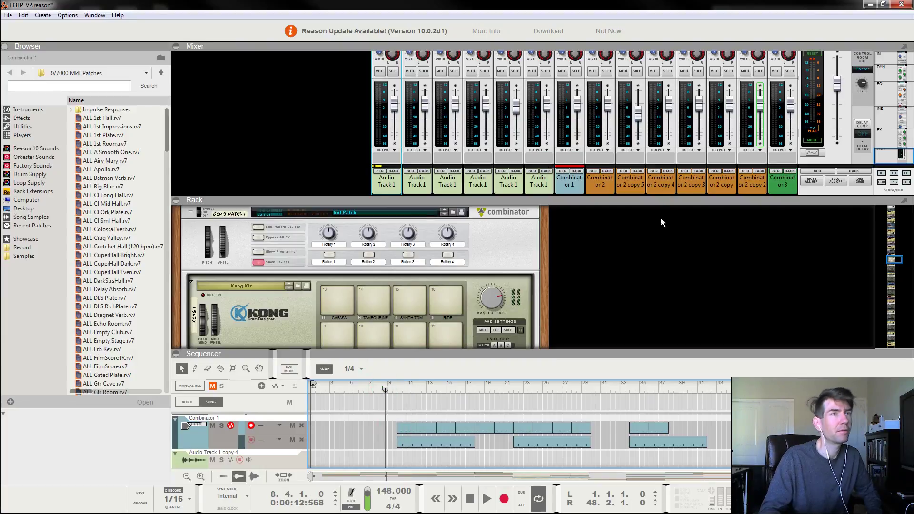
key("space")
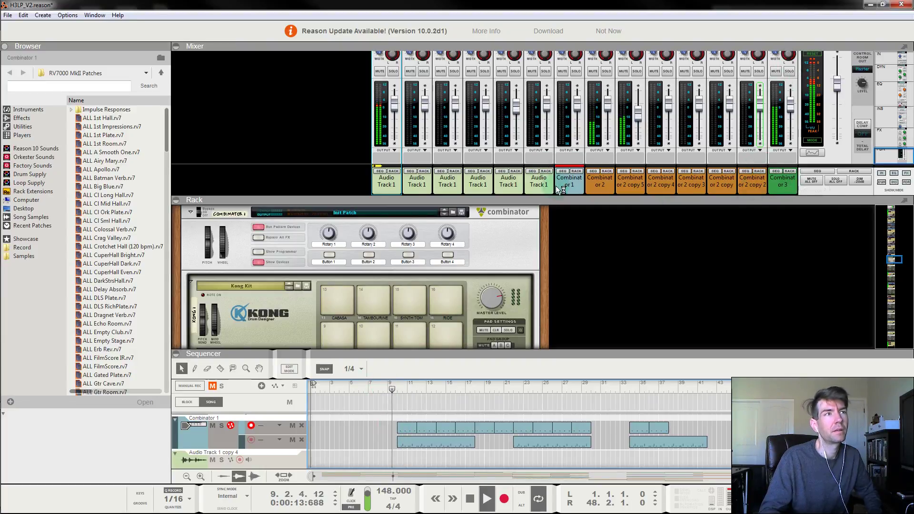
left_click(781, 103)
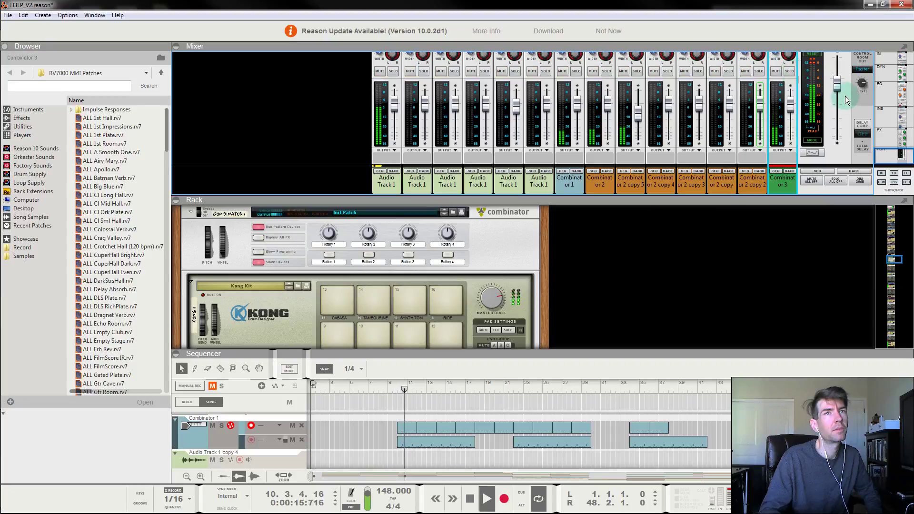
key("space")
Step: Open the Spectrum EQ for the Combinator 3 channel and replay the passage from about bar 9 to examine its frequencies
left_click_drag(883, 154, 888, 89)
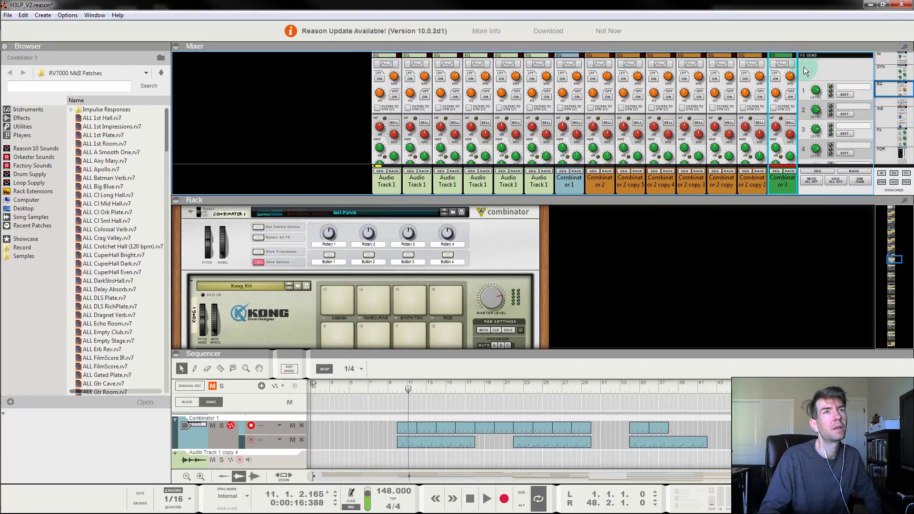
left_click(788, 66)
left_click(387, 385)
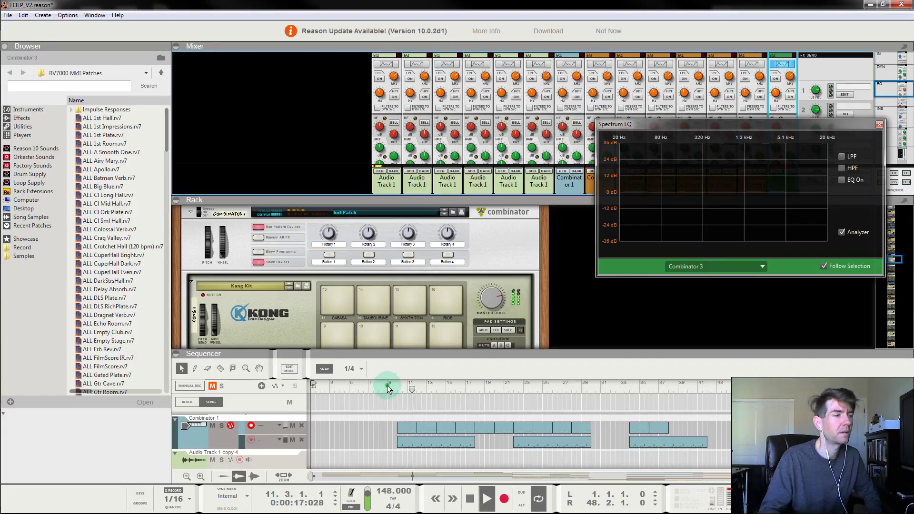
left_click(341, 419)
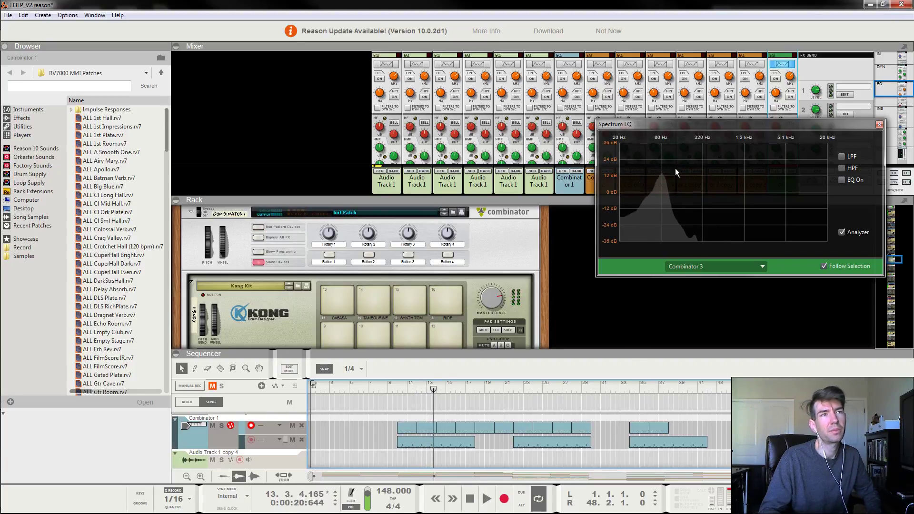
Step: Move the playhead to bar 10, select the Combinator 1 track and inspect its Kong, compressor and maximizer devices in the rack
left_click(398, 387)
left_click(214, 440)
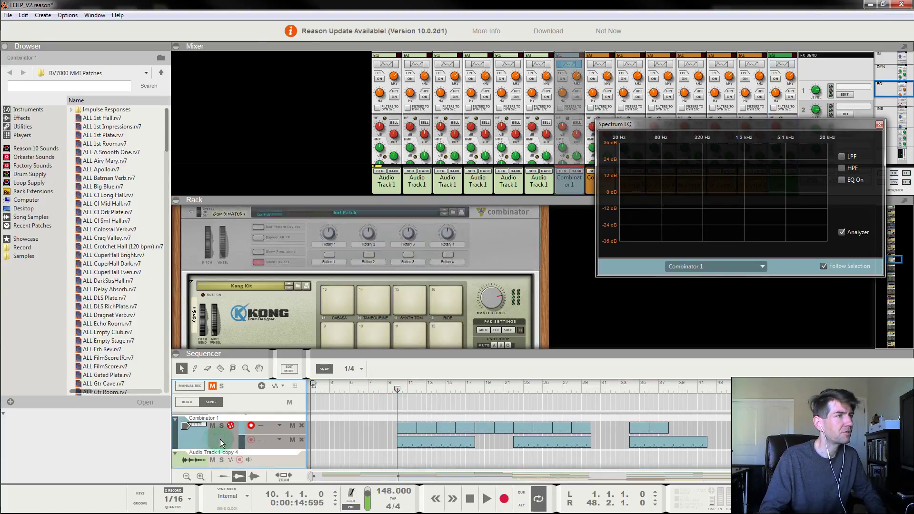
scroll(324, 314, "down", 5)
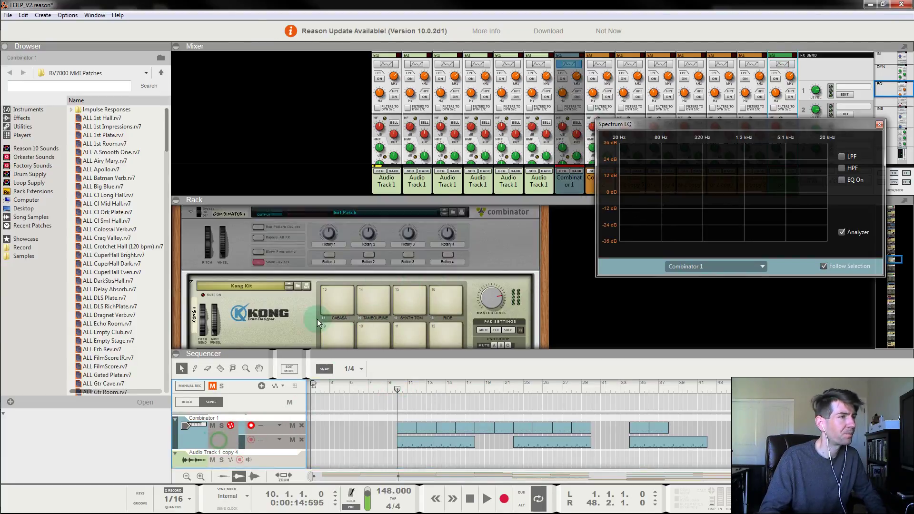
scroll(361, 290, "down", 5)
scroll(324, 295, "up", 3)
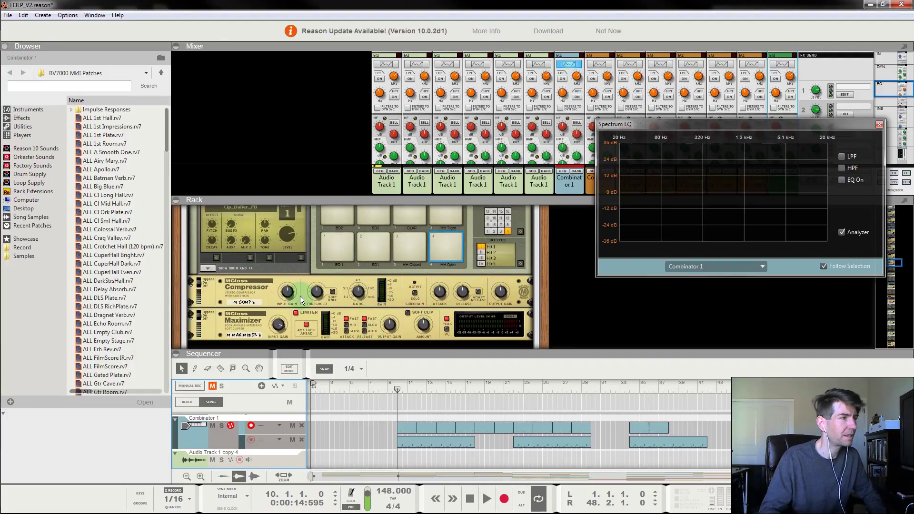
scroll(311, 285, "up", 3)
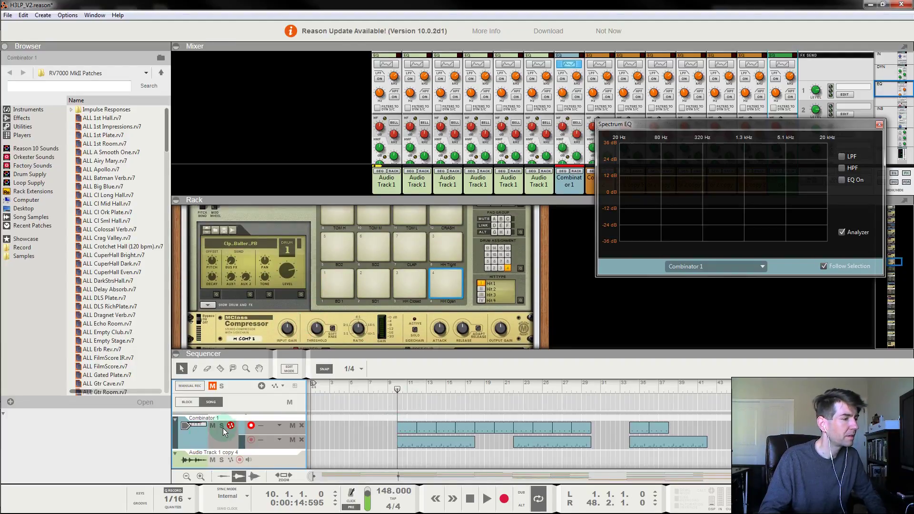
Step: Solo the Combinator 1 track and play from bar 10 to examine its spectrum
left_click(221, 425)
key("space")
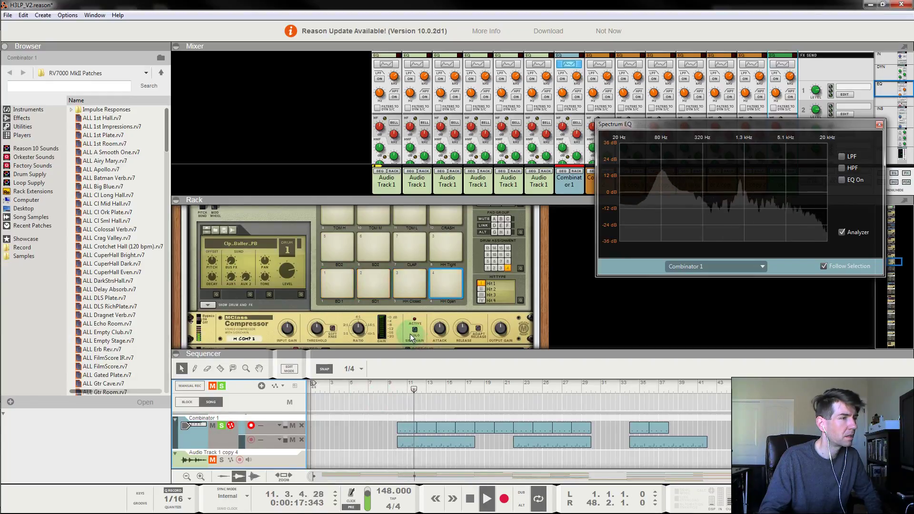
key("space")
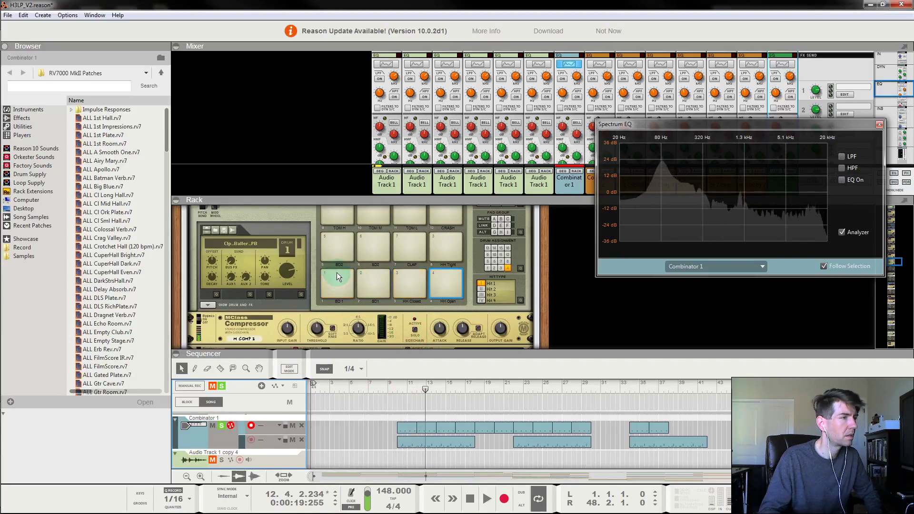
Step: Select the BD 1 pad of the Kong and audition it repeatedly to examine its frequency peak in the Spectrum EQ
left_click(336, 273)
scroll(335, 266, "down", 5)
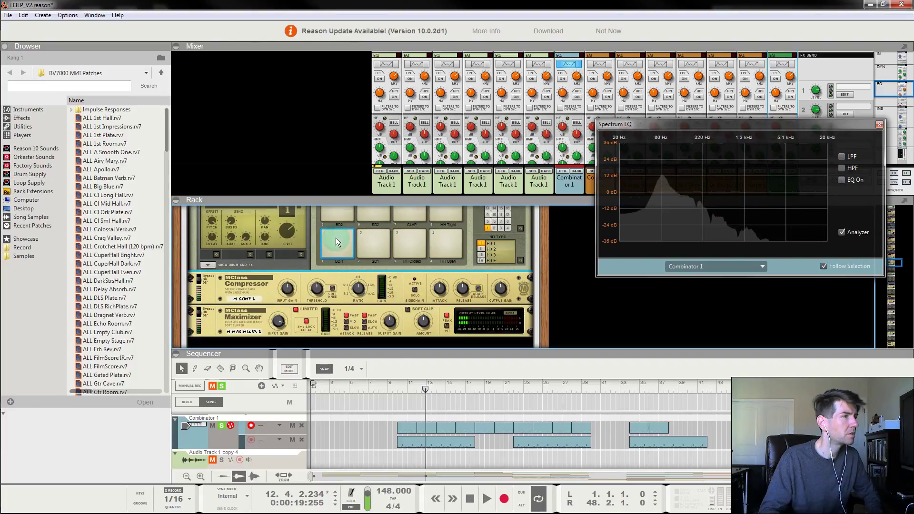
scroll(340, 267, "up", 4)
left_click(335, 262)
left_click(336, 271)
left_click(333, 259)
left_click(333, 259)
left_click(335, 261)
left_click(336, 261)
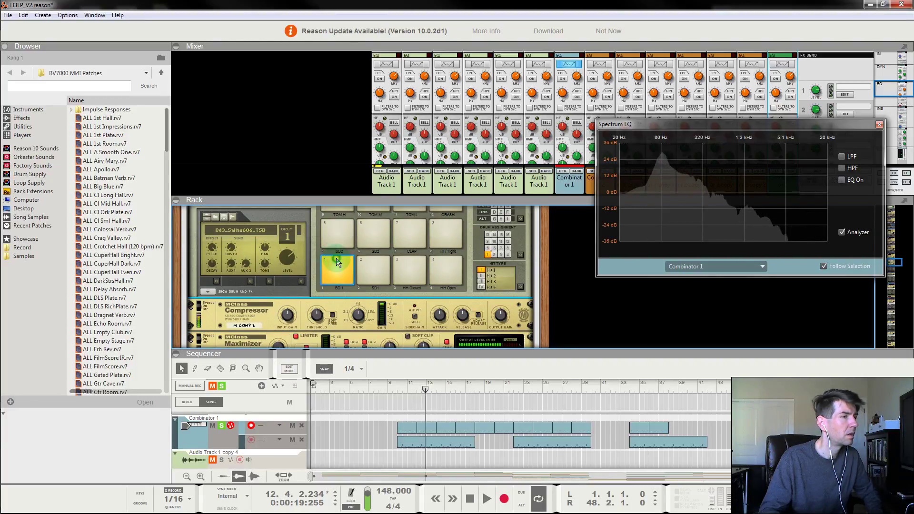
left_click(337, 262)
left_click(338, 262)
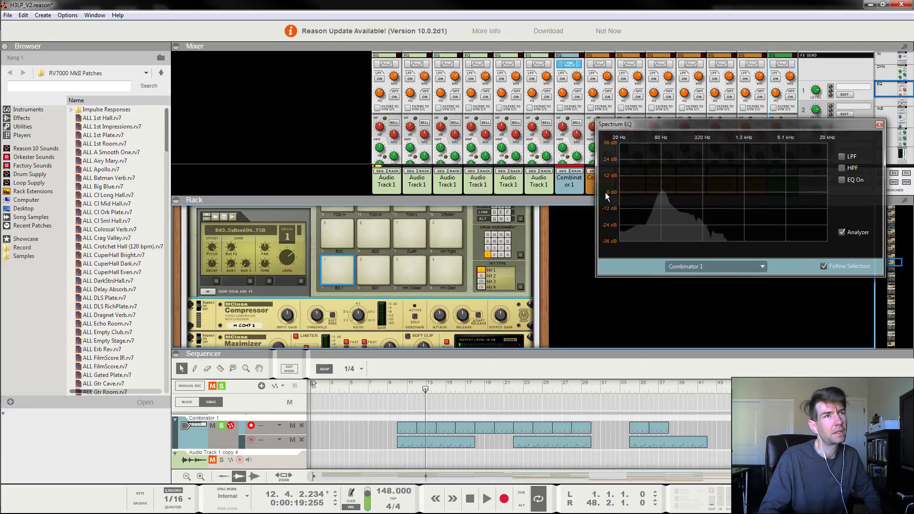
left_click(339, 261)
Step: Show the Combinator 3 channel in the Spectrum EQ and play from bar 10 with Combinator 1 unsoloed
left_click(433, 444)
left_click(400, 387)
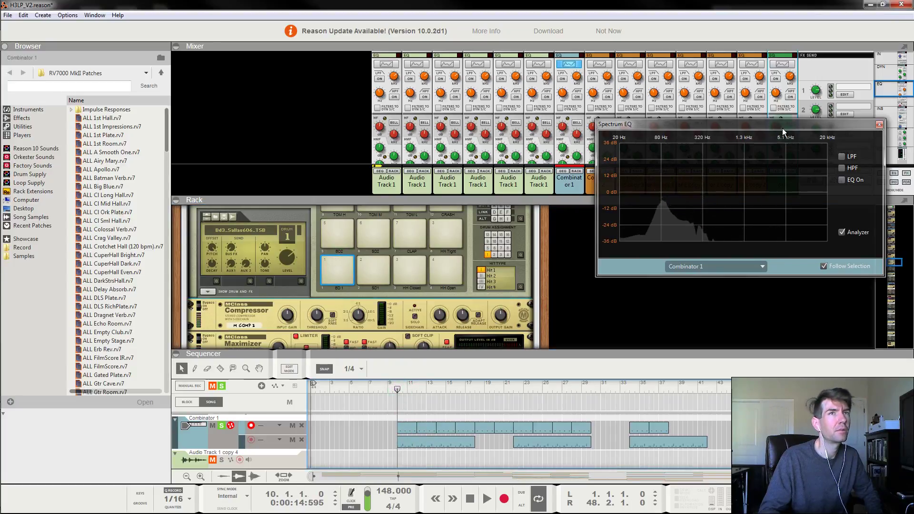
left_click(772, 93)
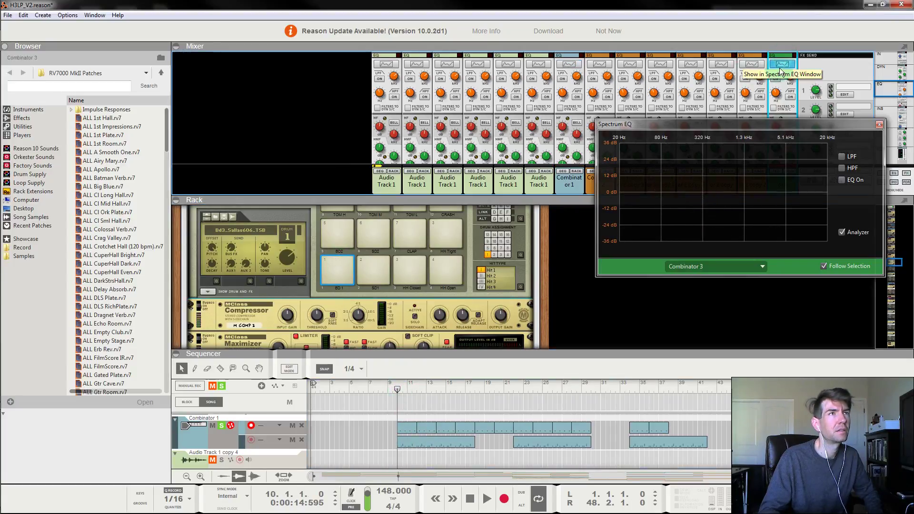
key("space")
key("space")
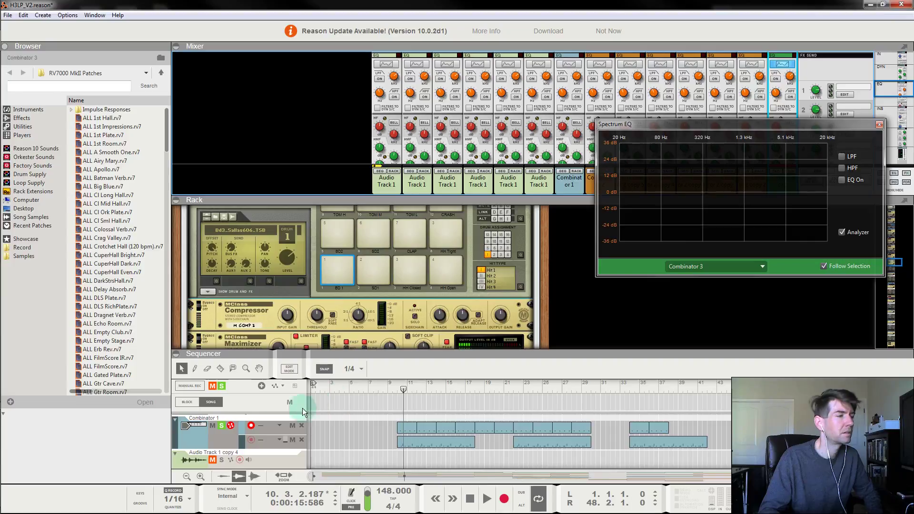
left_click(223, 426)
key("space")
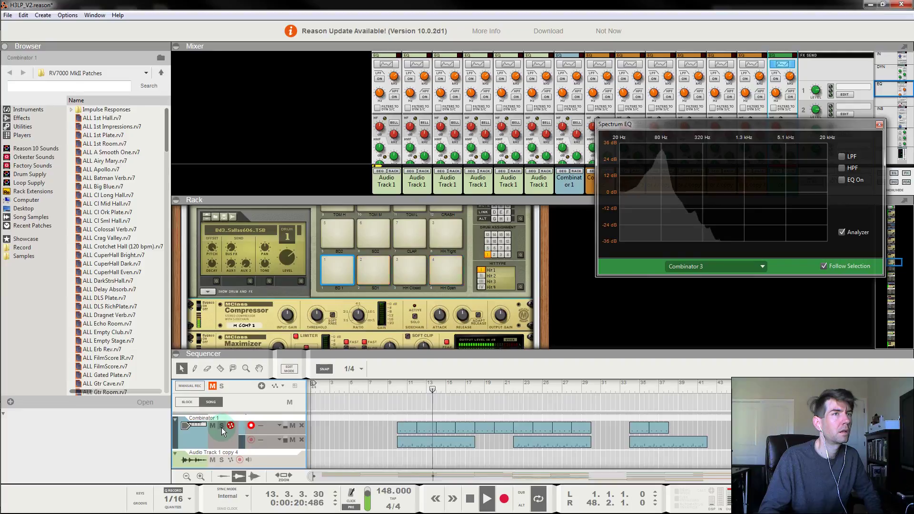
key("space")
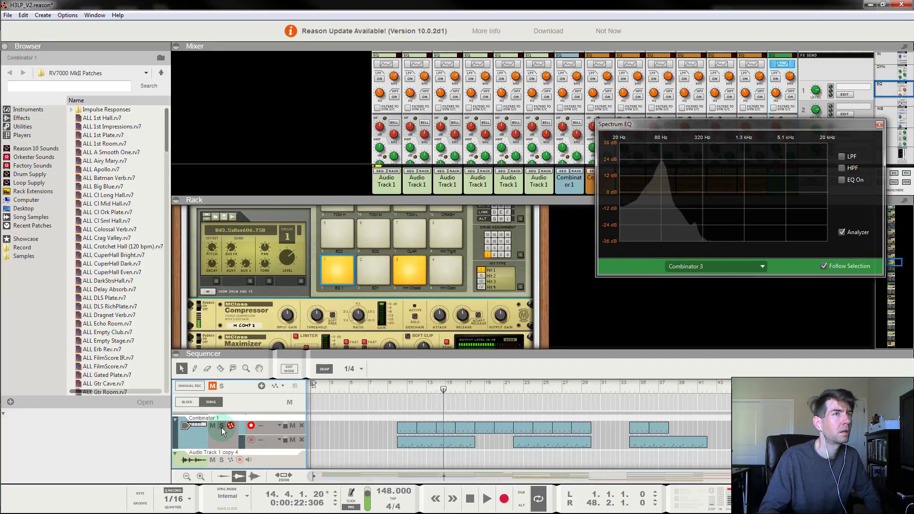
Step: Solo Combinator 1 again, show its channel in the Spectrum EQ and play from just before bar 10
left_click(222, 426)
left_click(397, 387)
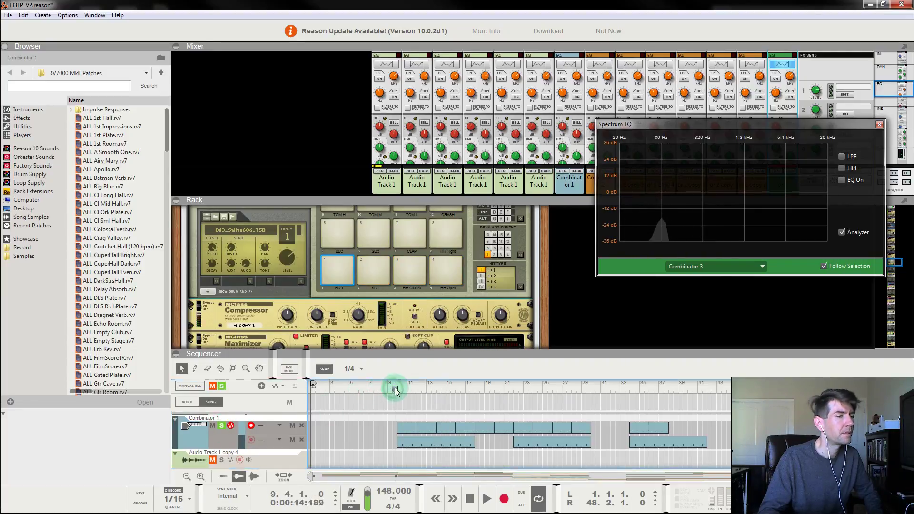
left_click(340, 258)
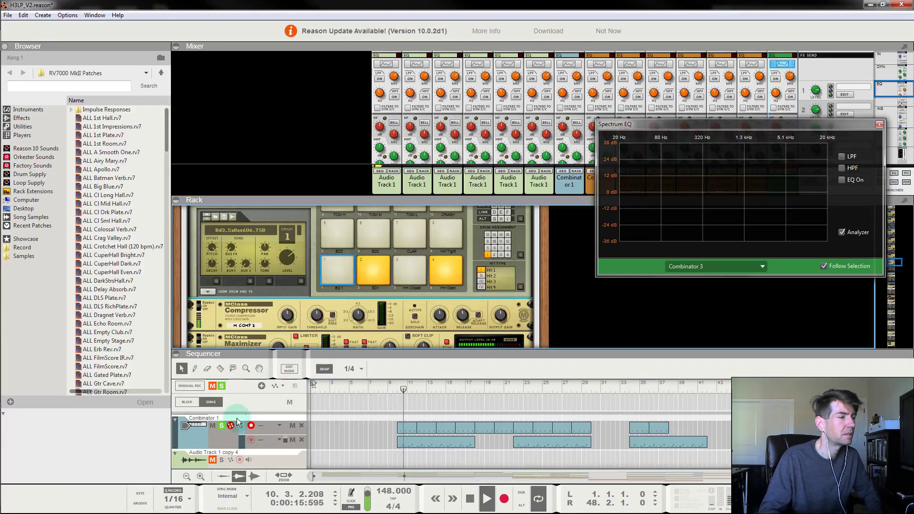
left_click(564, 61)
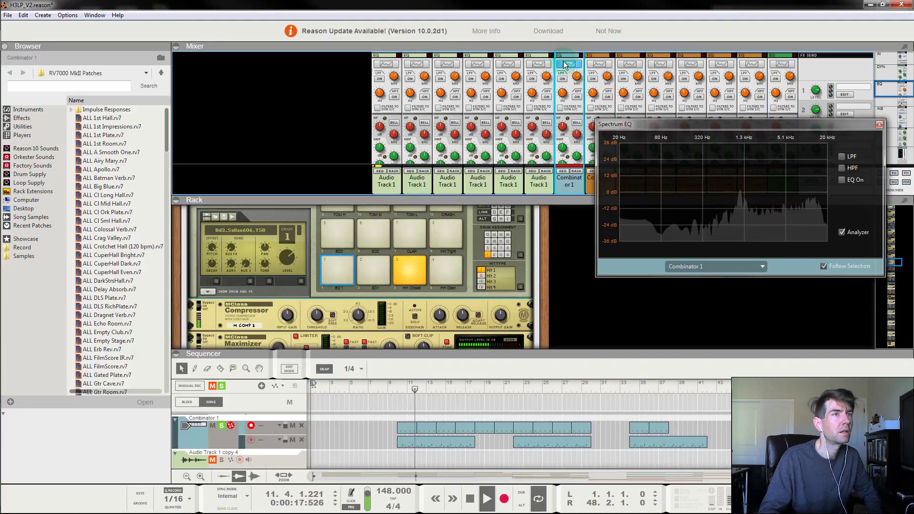
key("space")
Step: Save the song and start playback from bar 10 with the Kong's BD 1 pad selected
left_click(397, 276)
left_click(336, 275)
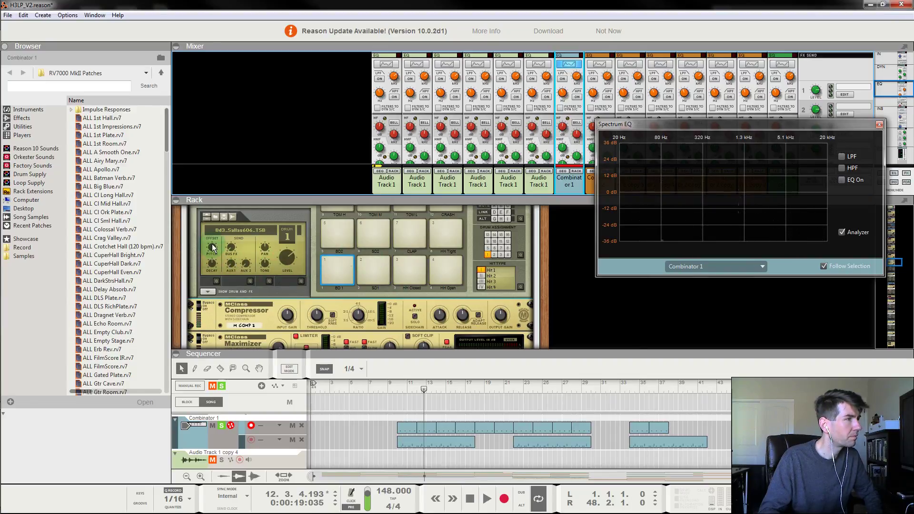
left_click(398, 388)
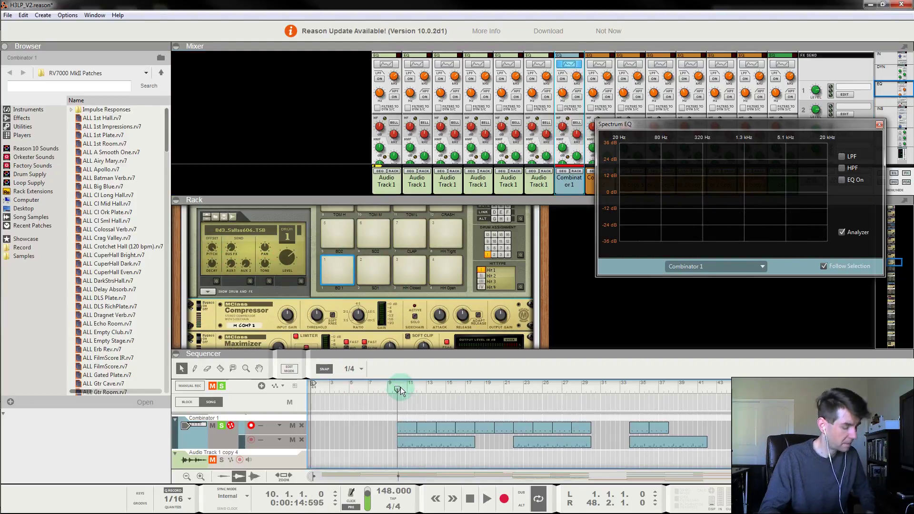
key("ctrl+s")
key("space")
Step: Try different pitch offsets on the Kong's BD 1 drum while replaying from around bar 10 with Combinator 1 unsoloed
left_click_drag(213, 246, 233, 195)
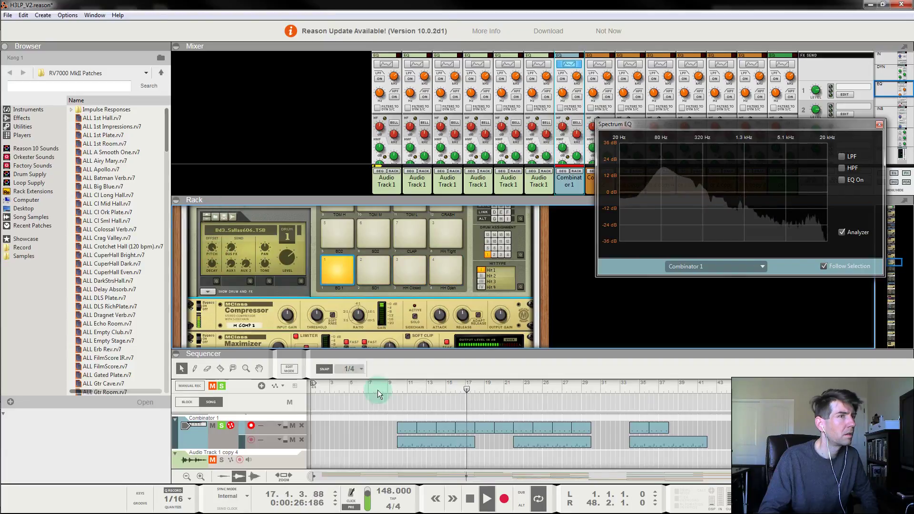
left_click(388, 388)
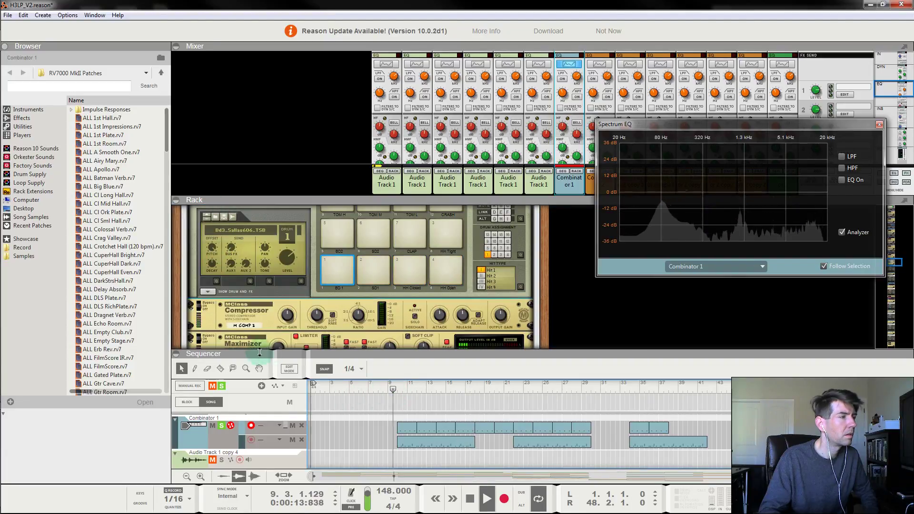
left_click(221, 426)
left_click_drag(214, 252, 213, 255)
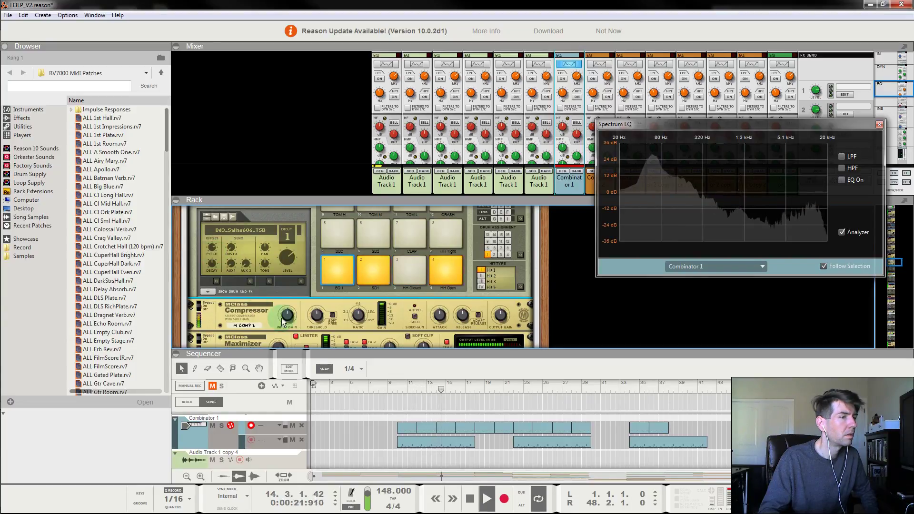
left_click_drag(407, 395, 401, 389)
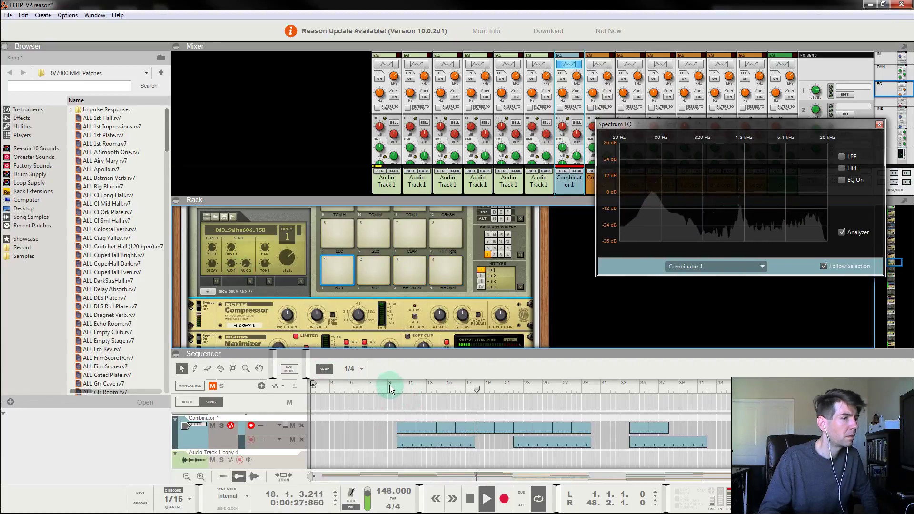
left_click(398, 385)
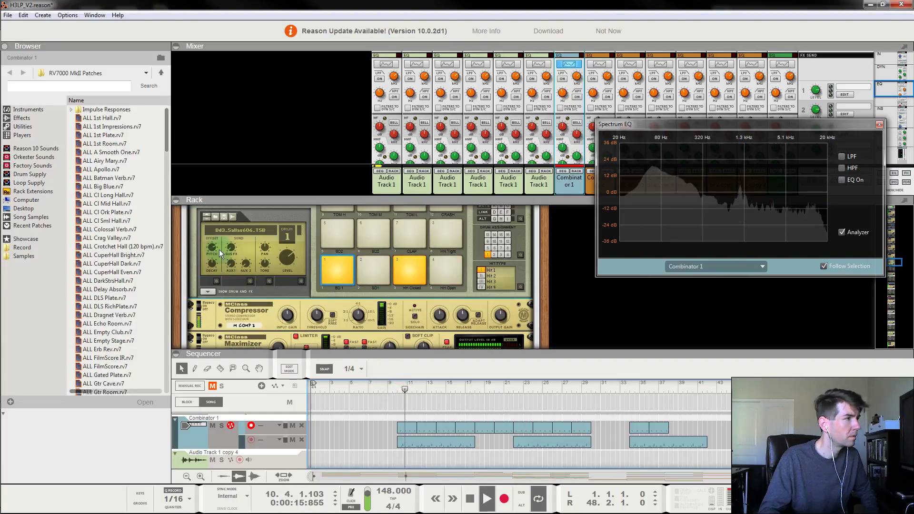
left_click(220, 424)
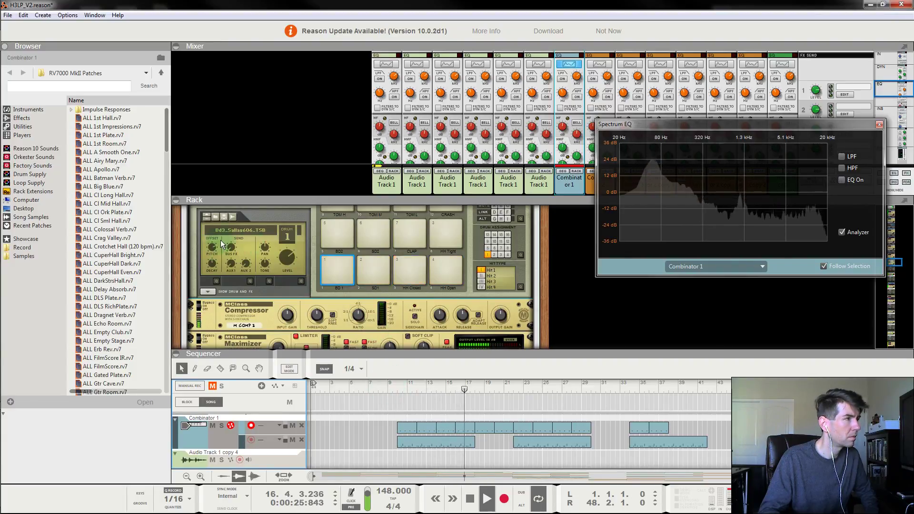
left_click(211, 249)
Step: Replay from around bar 10, soloing Combinator 1 during playback to compare the kick alone and in the mix
left_click(409, 412)
left_click(405, 384)
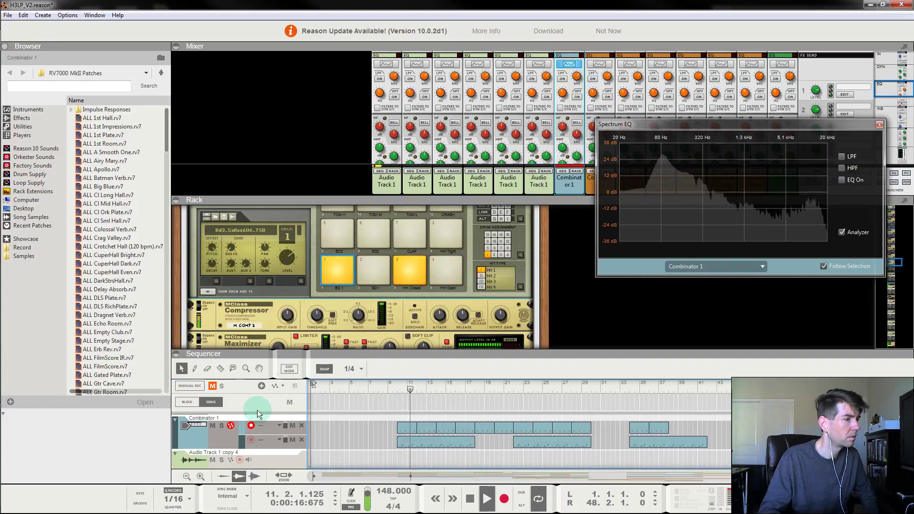
left_click(222, 426)
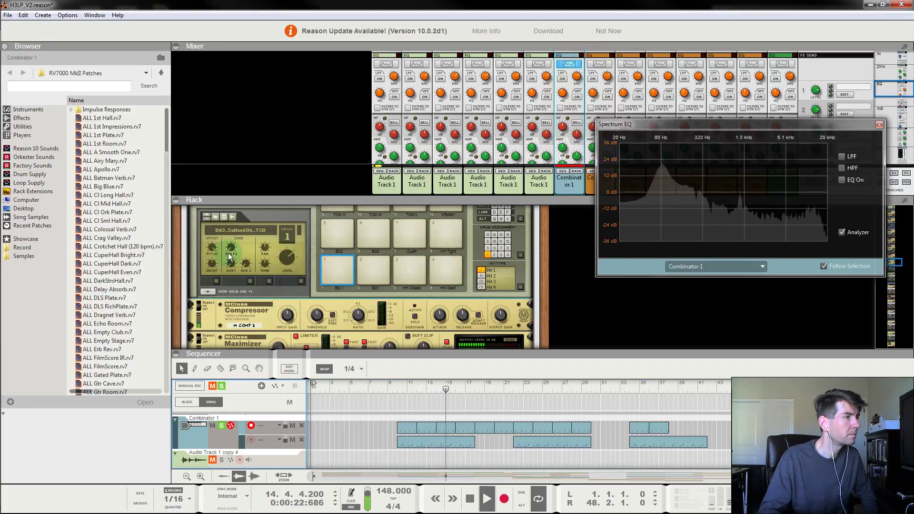
left_click(374, 417)
key("space")
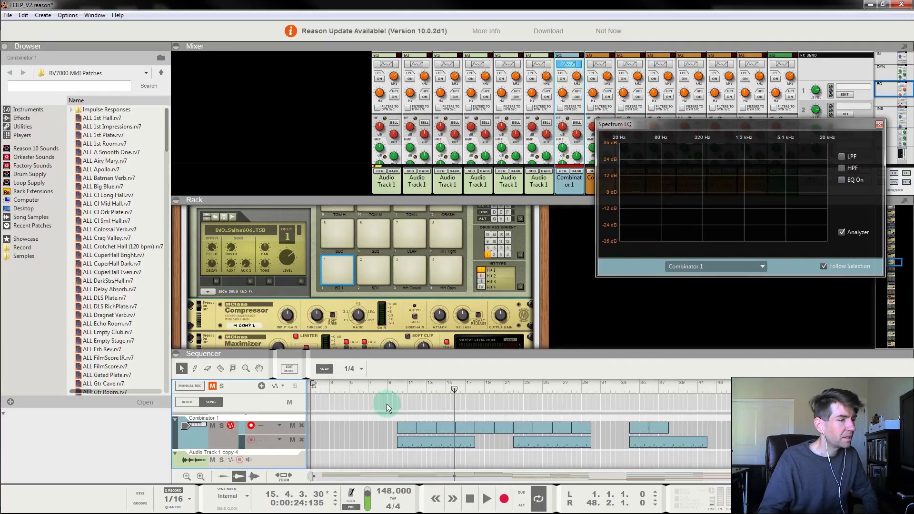
Step: Return the playhead to bar 10 and play Combinator 1 soloed while checking its Kong, compressor and maximizer
left_click(400, 392)
left_click(399, 390)
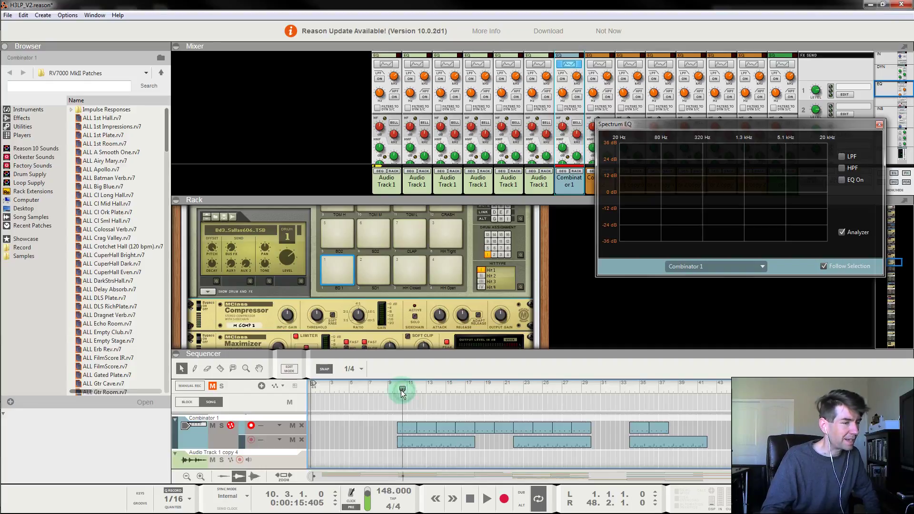
left_click(222, 426)
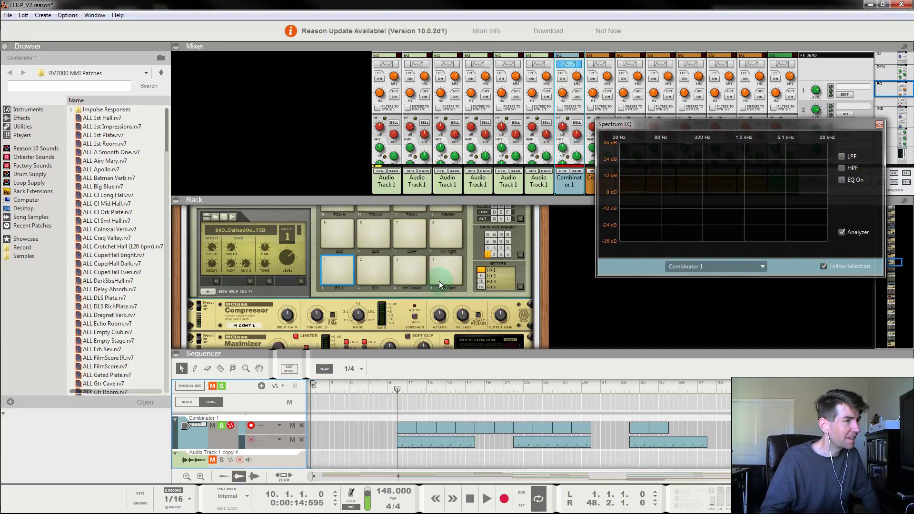
key("space")
scroll(275, 304, "down", 3)
scroll(283, 281, "up", 3)
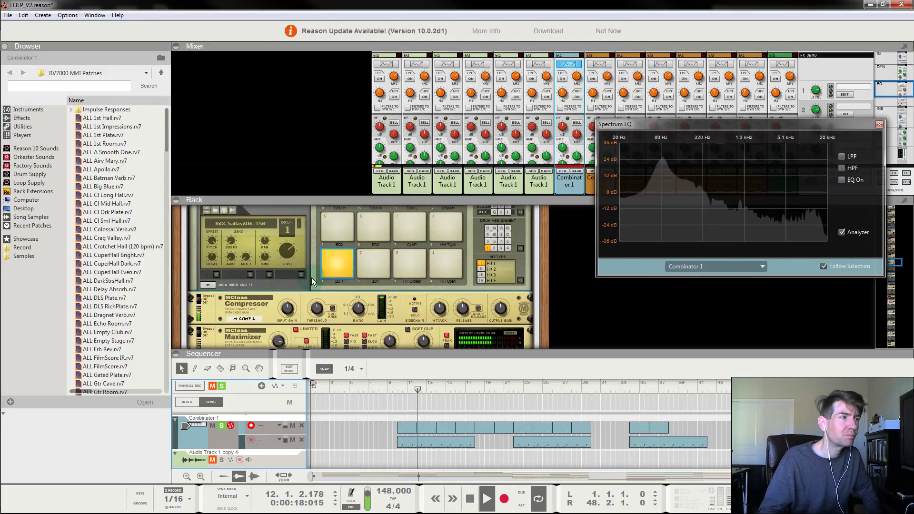
Step: Flip the rack to its rear side, stop playback and add an MClass Equalizer directly below the Kong
key("Tab")
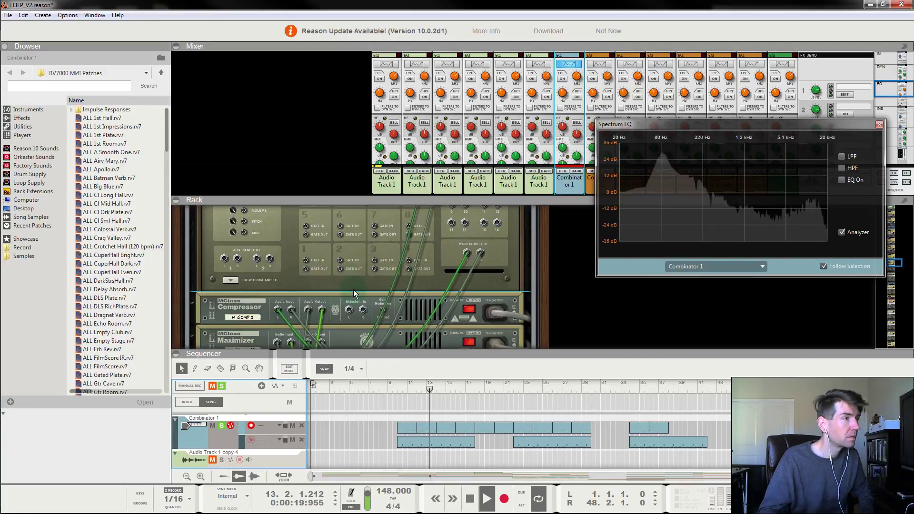
key("space")
scroll(342, 309, "up", 1)
left_click(304, 319)
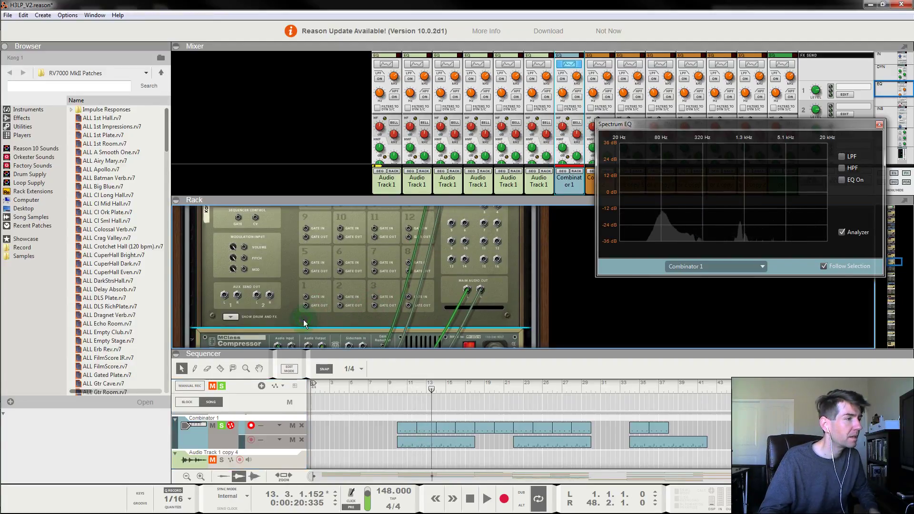
right_click(303, 319)
mouse_move(372, 236)
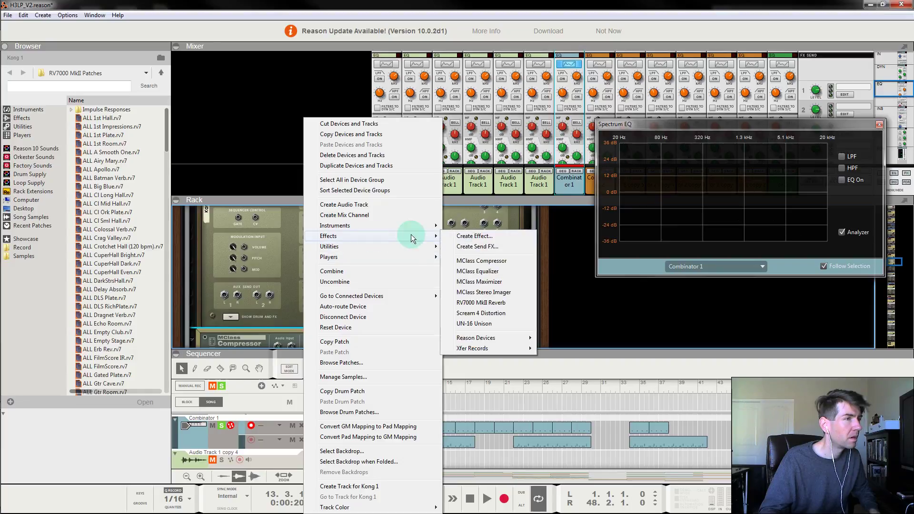
left_click(488, 275)
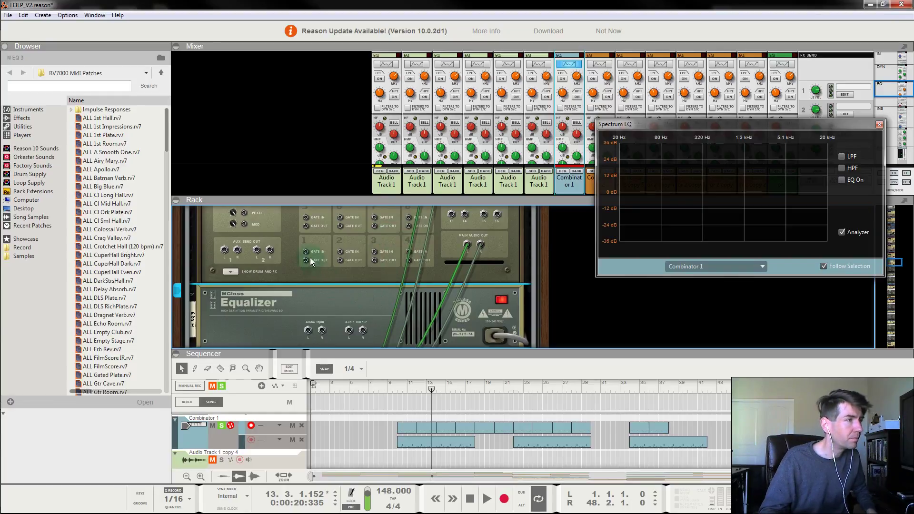
Step: Return the rack to its front side and expand the Kong's drum and FX section for the BD 1 drum
scroll(355, 272, "down", 5)
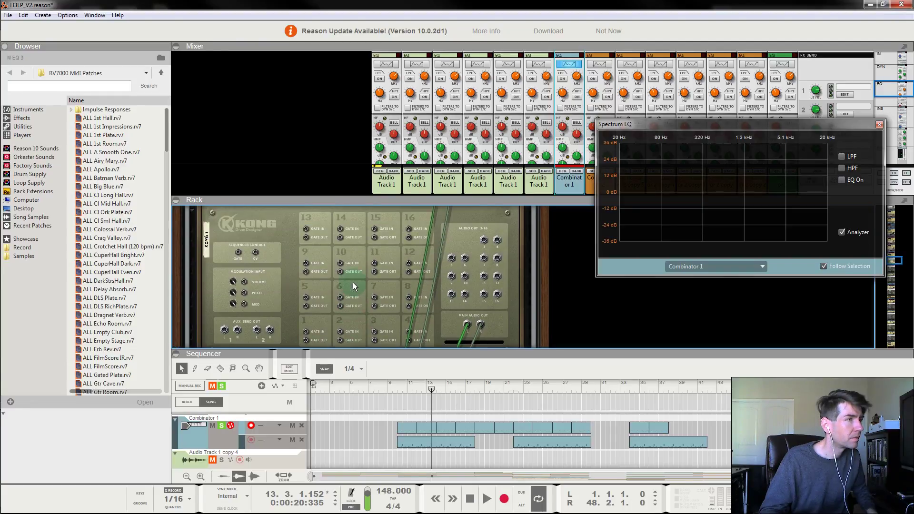
key("Tab")
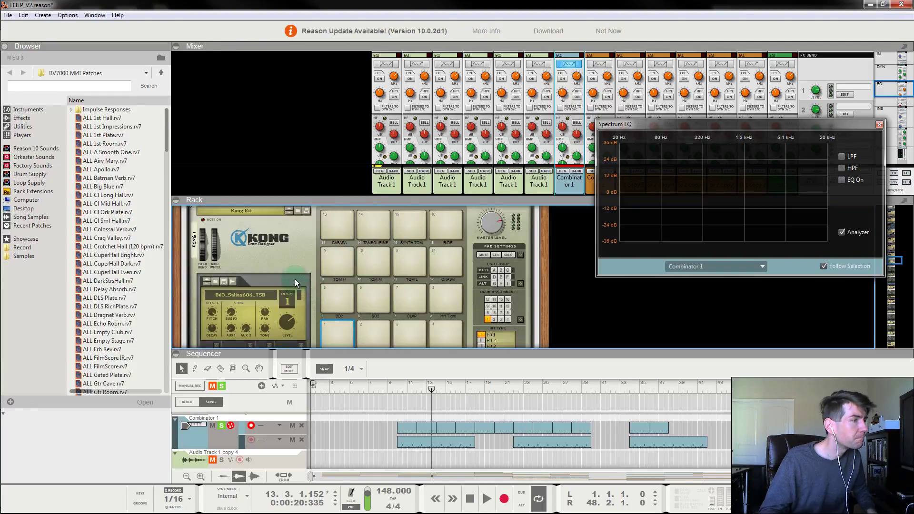
scroll(295, 295, "down", 2)
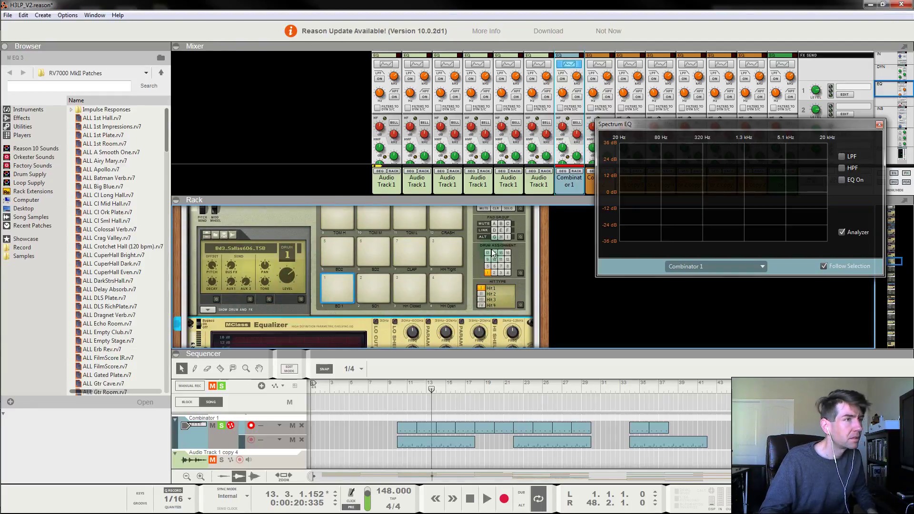
scroll(326, 290, "up", 2)
left_click(272, 245)
scroll(290, 256, "down", 2)
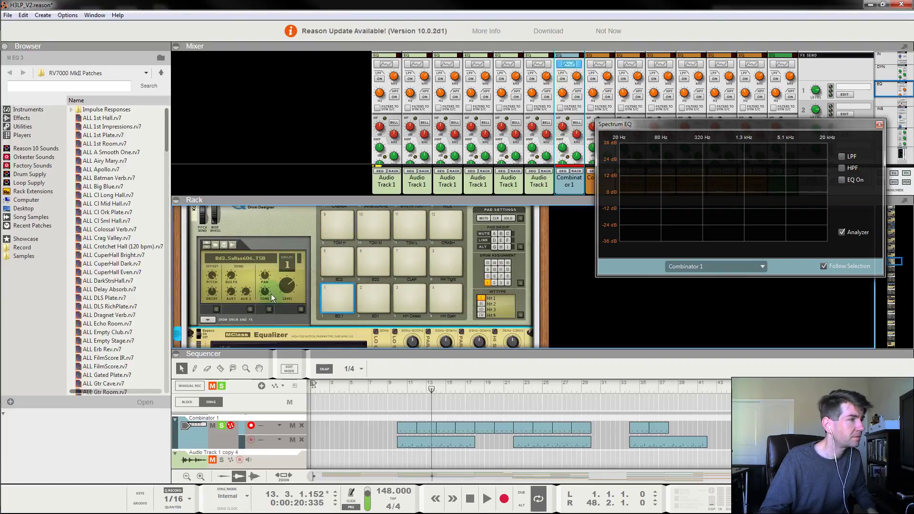
left_click(208, 320)
scroll(287, 288, "down", 3)
scroll(272, 320, "down", 3)
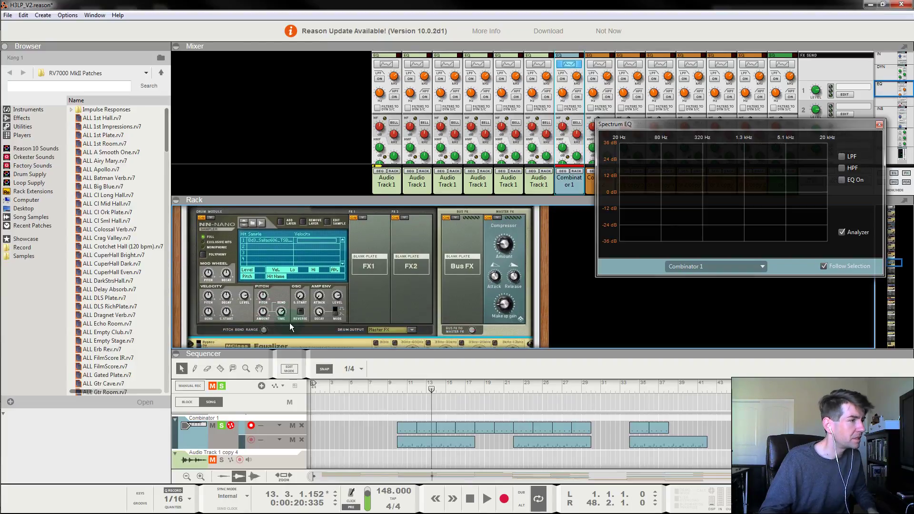
Step: Examine the BD 1 drum's output assignment and the audio jacks on the rear of the Kong and Equalizer
scroll(350, 284, "down", 1)
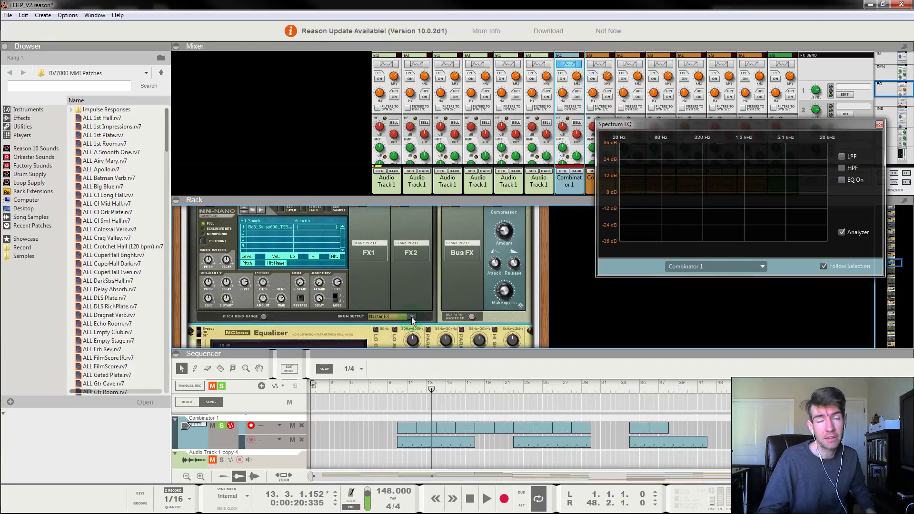
key("Tab")
scroll(329, 314, "down", 2)
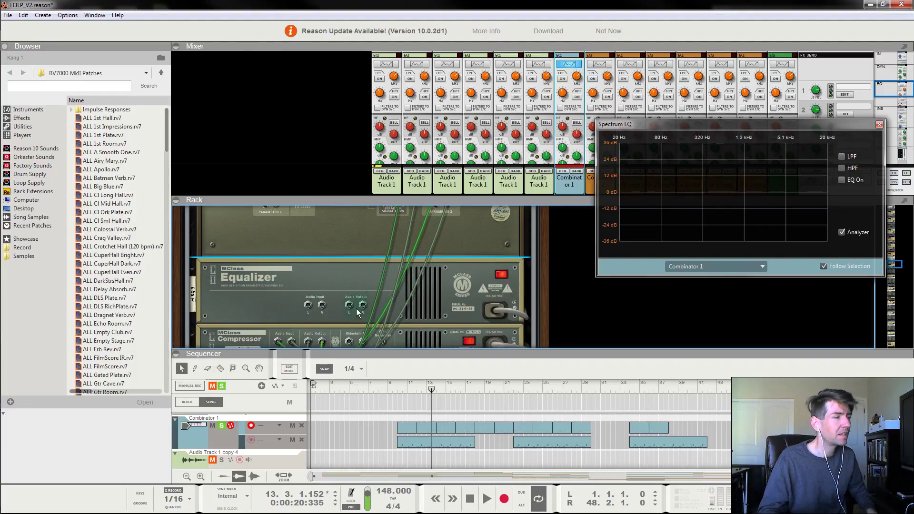
scroll(407, 295, "up", 10)
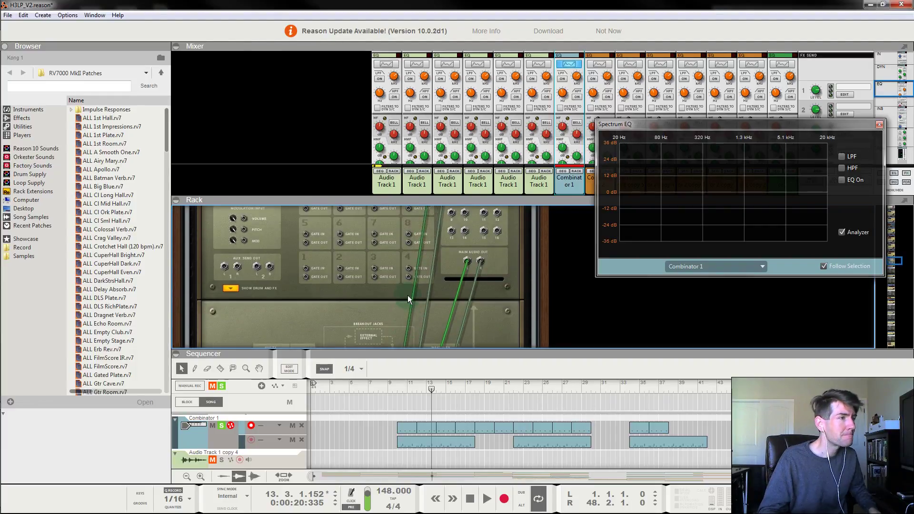
key("Tab")
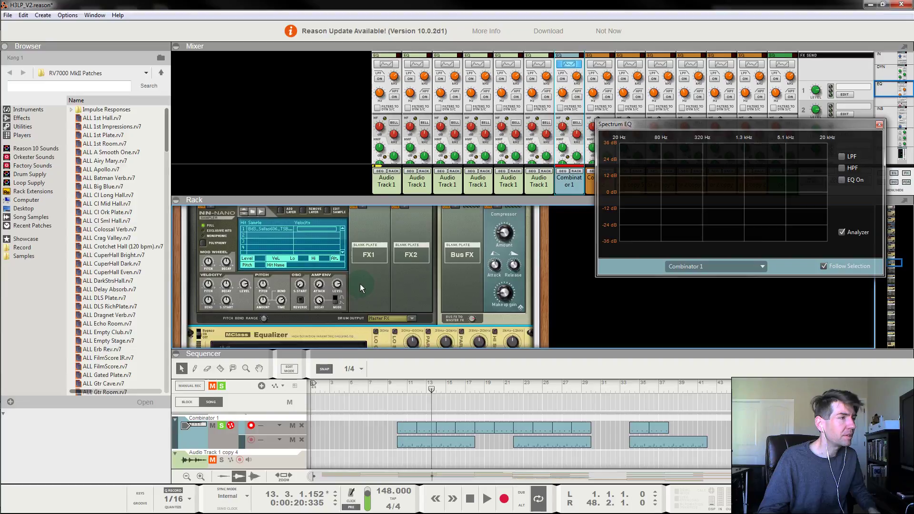
Step: Select the Kong's BD 1 kick pad and set its drum output to Output 3-4
scroll(376, 293, "up", 1)
scroll(394, 292, "up", 3)
left_click(378, 255)
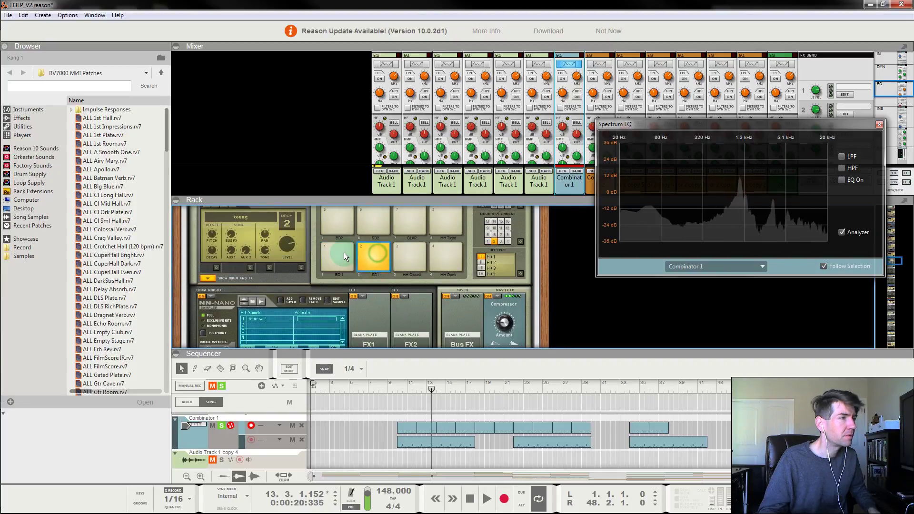
left_click(343, 252)
left_click(366, 253)
scroll(406, 265, "down", 6)
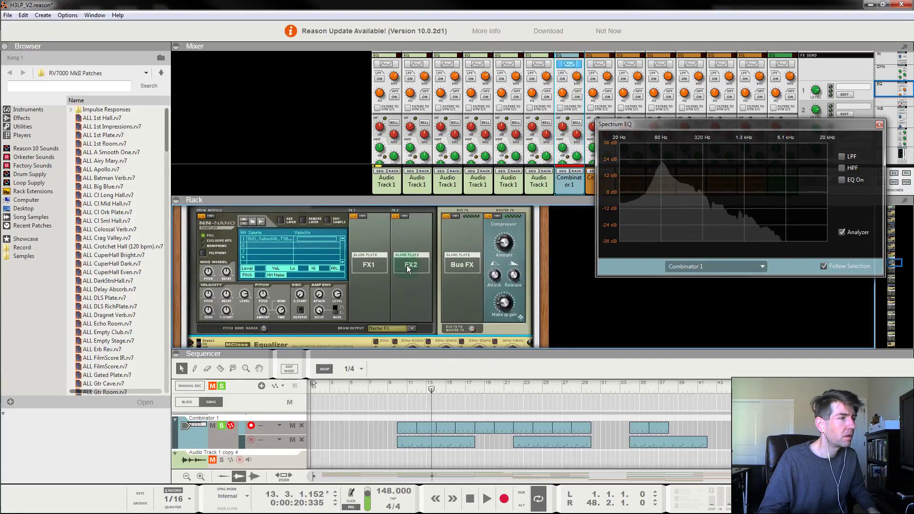
left_click(413, 264)
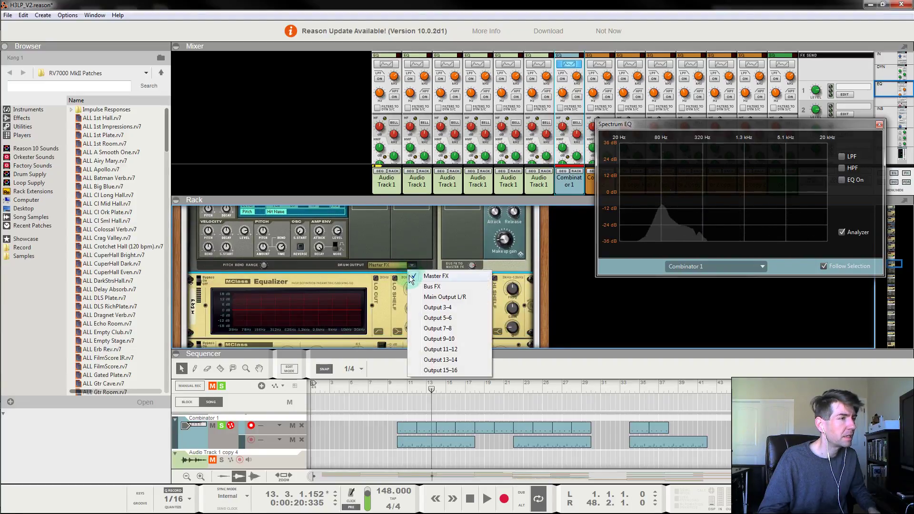
left_click(432, 313)
Step: On the rear of the rack, cable the Kong's audio output to the MClass Equalizer's inputs
key("Tab")
scroll(463, 262, "up", 3)
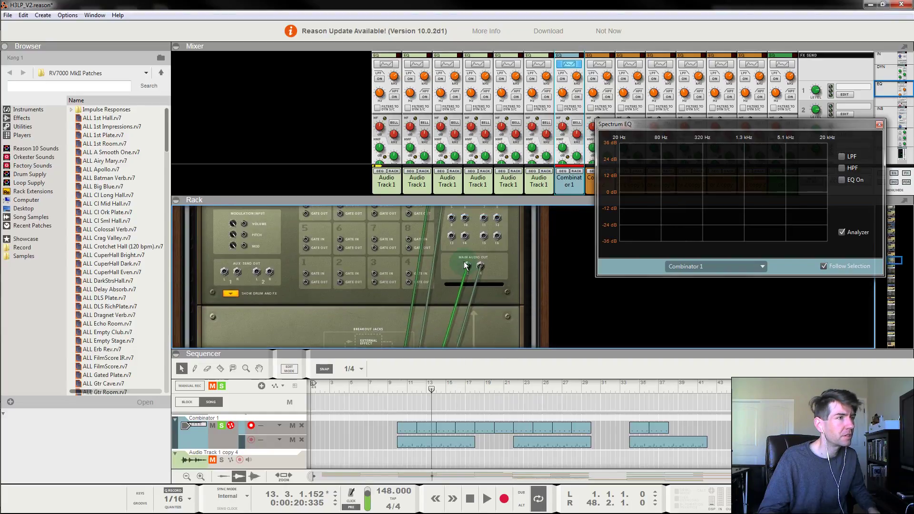
left_click_drag(481, 261, 348, 293)
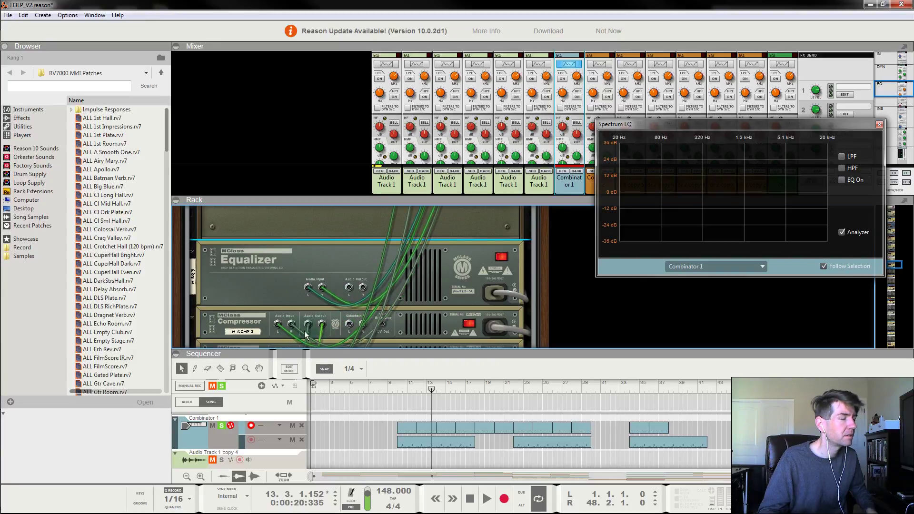
Step: Add a Line Mixer 6:2 directly below the MClass Maximizer inside Combinator 1
left_click(228, 298)
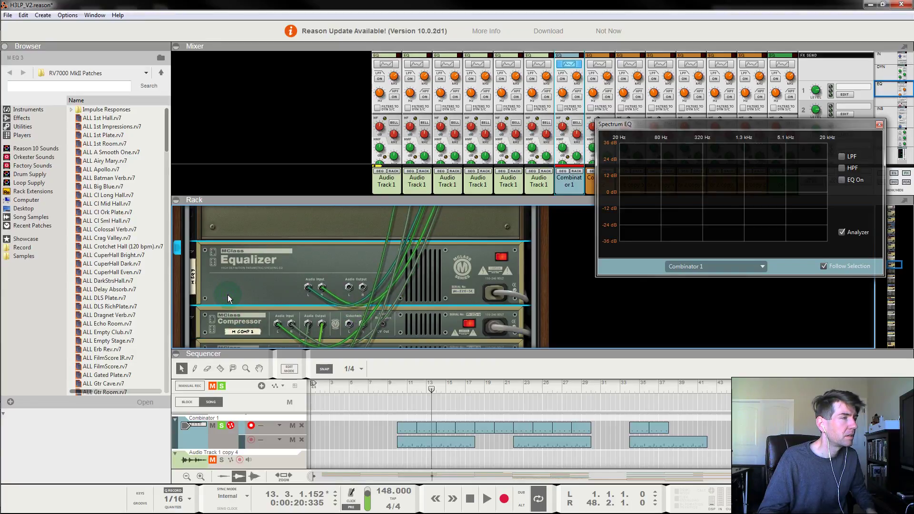
scroll(229, 297, "down", 3)
left_click(232, 316)
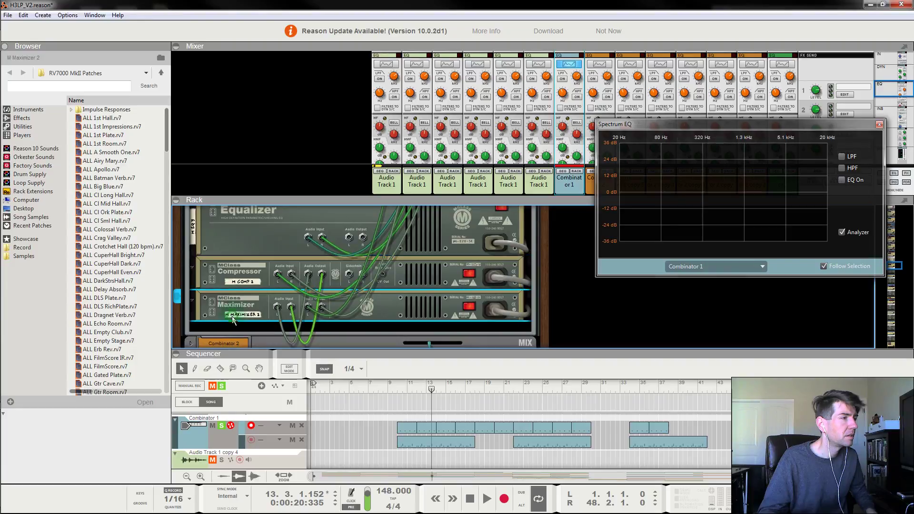
left_click(60, 16)
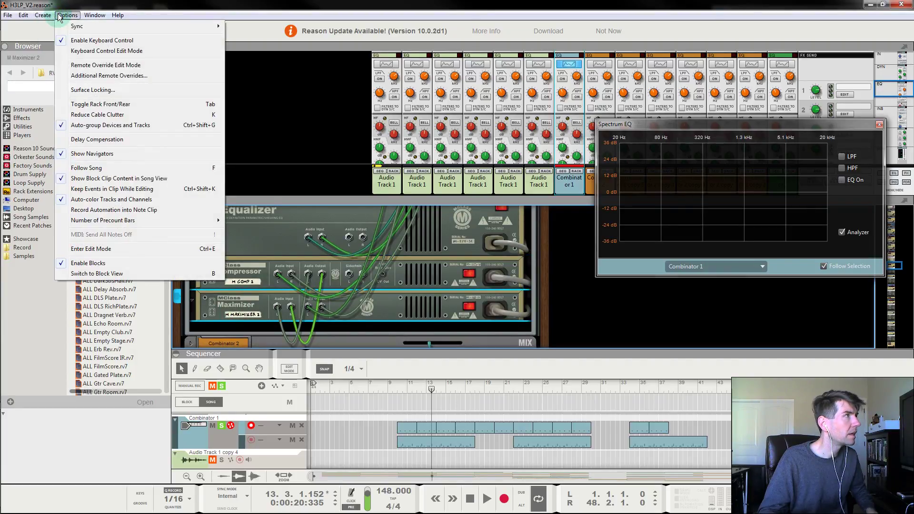
mouse_move(42, 15)
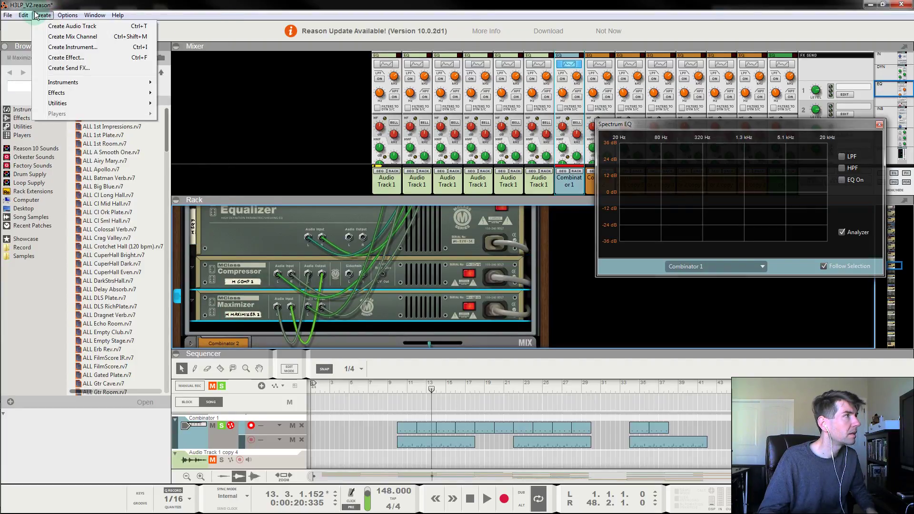
right_click(266, 324)
mouse_move(316, 151)
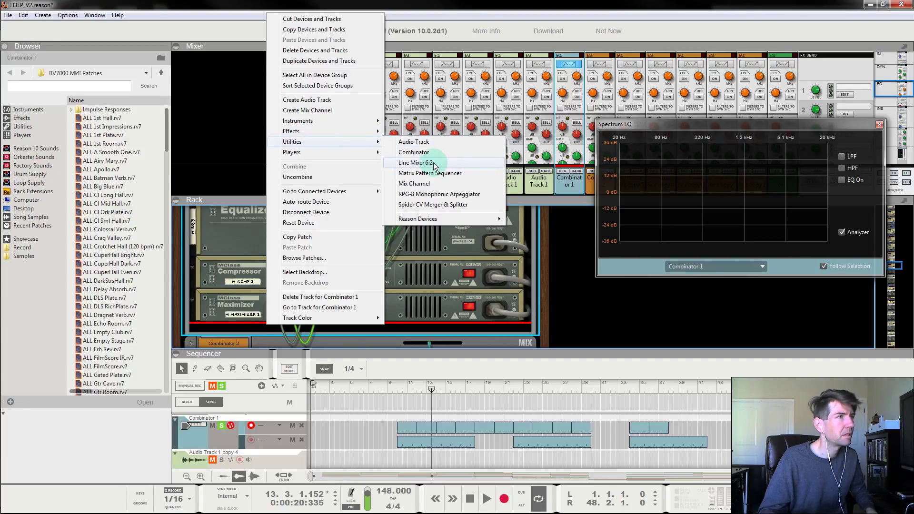
left_click(433, 162)
Step: Route the Maximizer's output through the line mixer and cable the Equalizer's outputs into the Compressor's inputs
left_click_drag(307, 301, 496, 284)
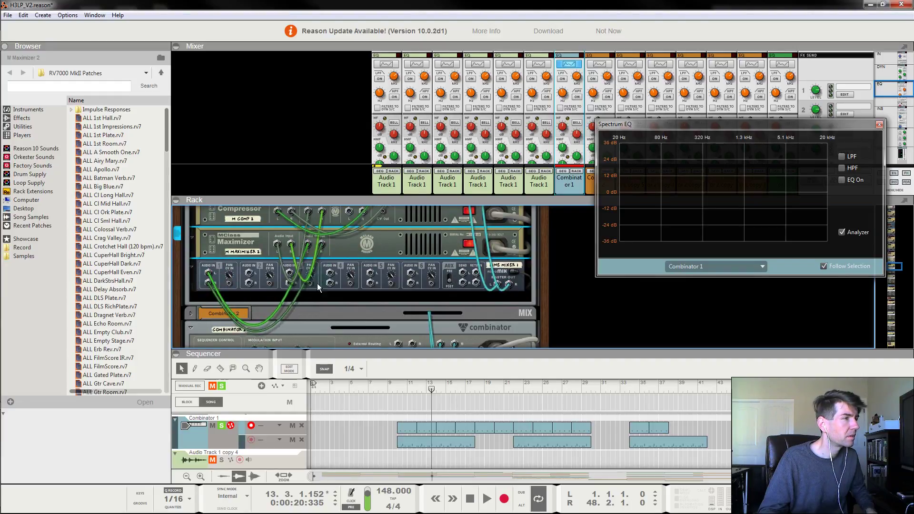
scroll(272, 256, "up", 2)
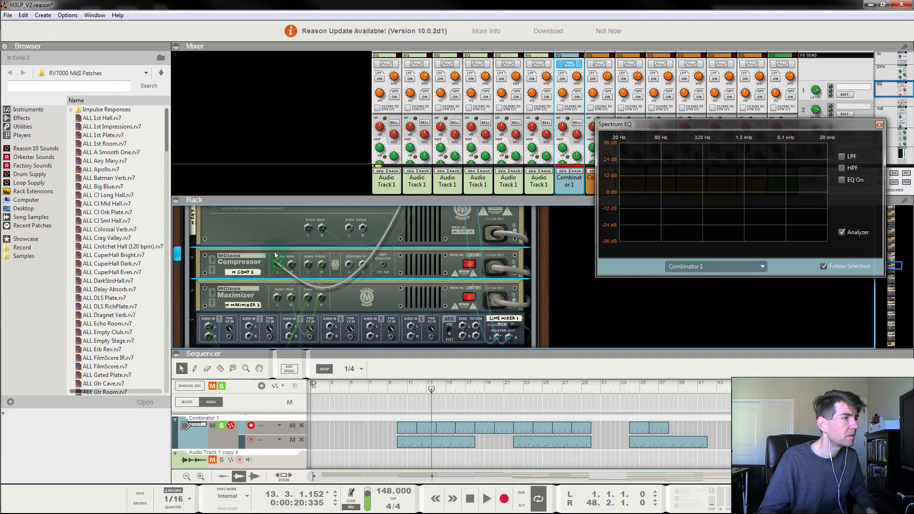
left_click_drag(336, 233, 279, 262)
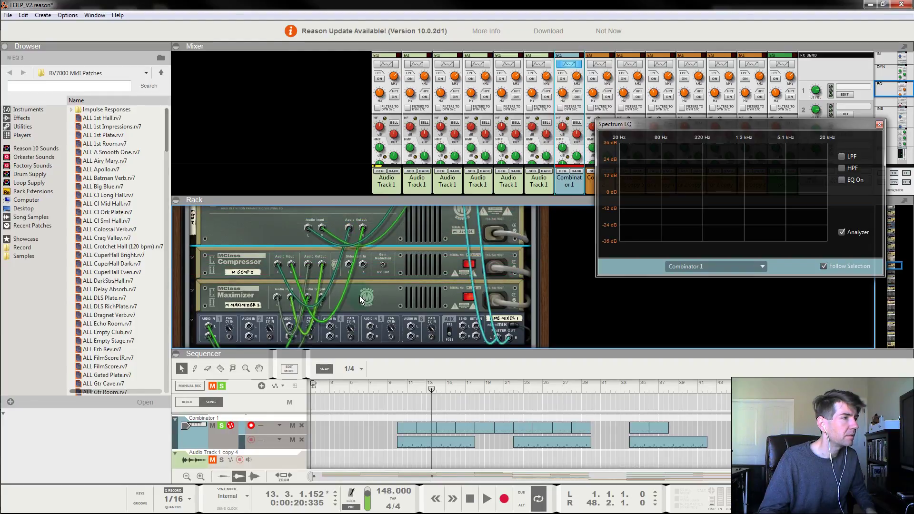
Step: Flip the rack to the front and play Combinator 1 from around bar 10 while checking the Compressor and Maximizer settings
key("Tab")
left_click(397, 387)
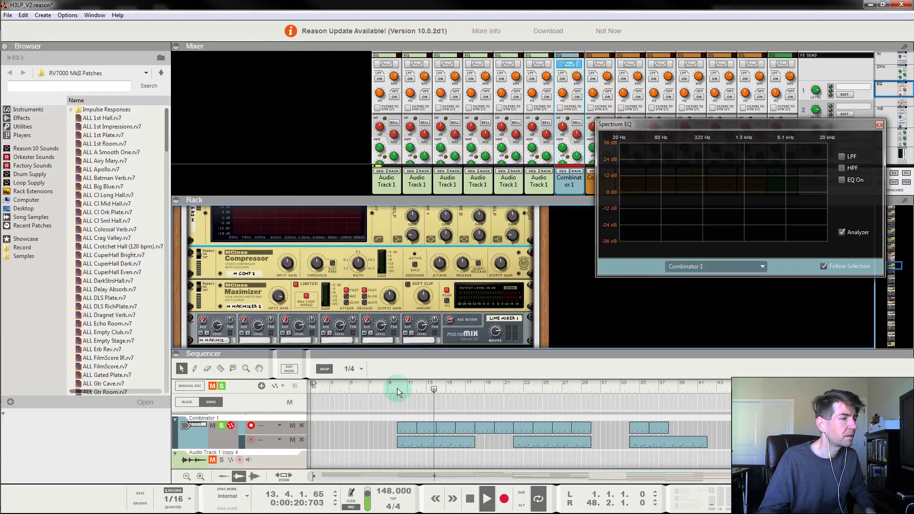
key("space")
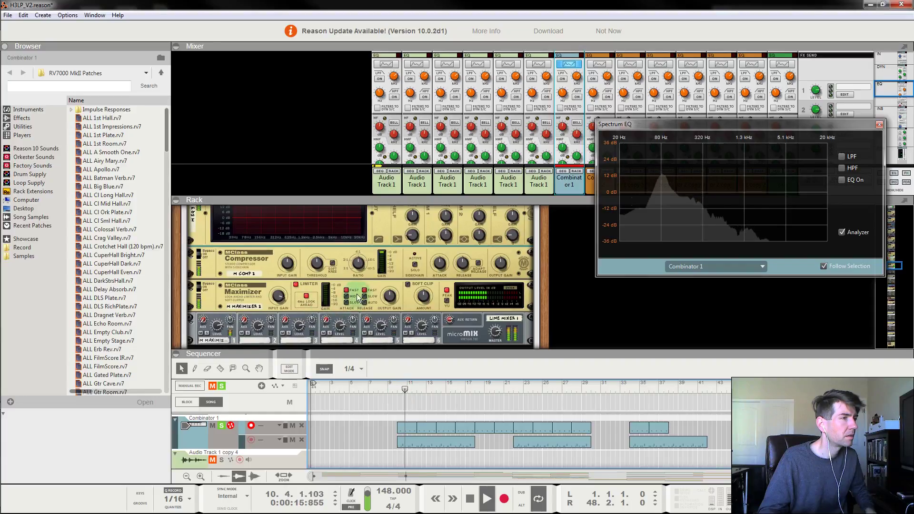
left_click(289, 269)
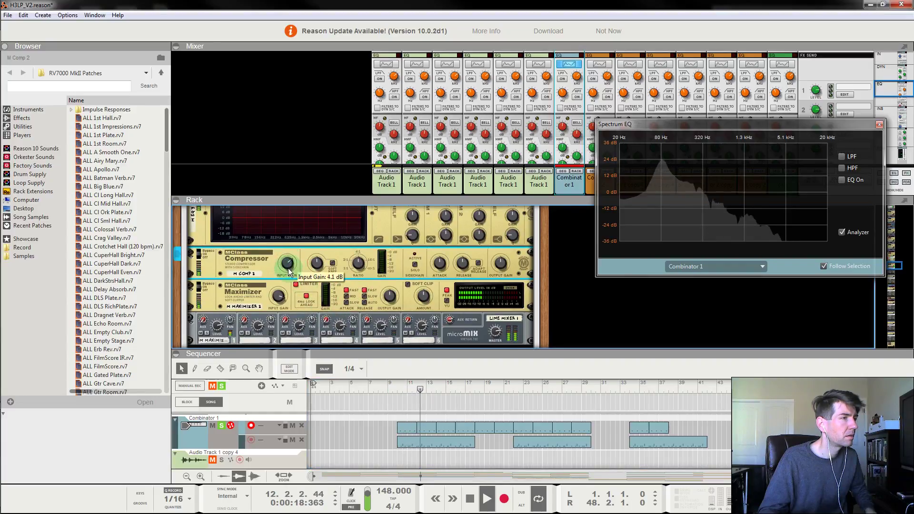
left_click(284, 284)
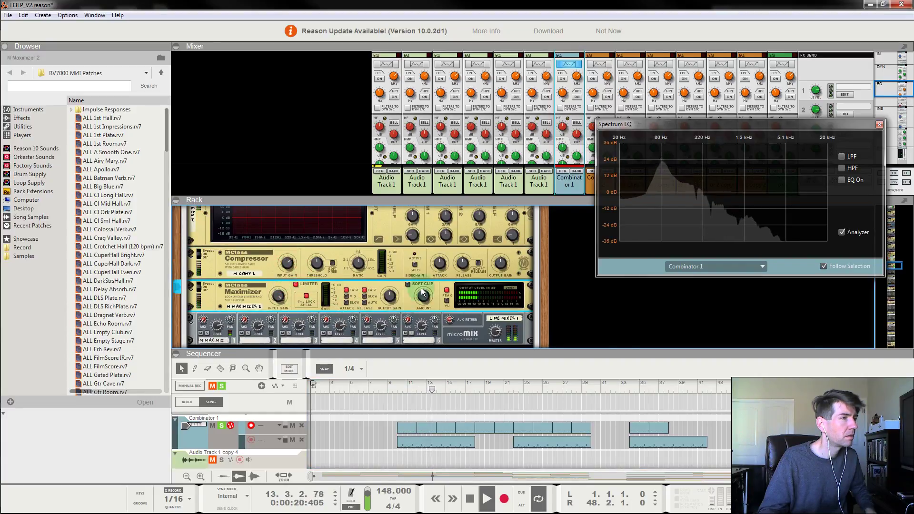
left_click(501, 261)
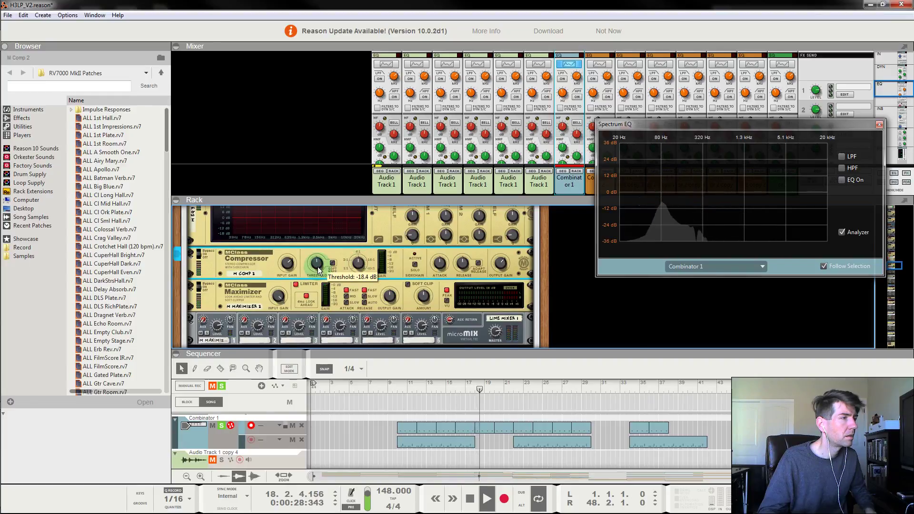
Step: Replay from around bar 10 and adjust the MClass Compressor's input gain during playback
left_click(397, 384)
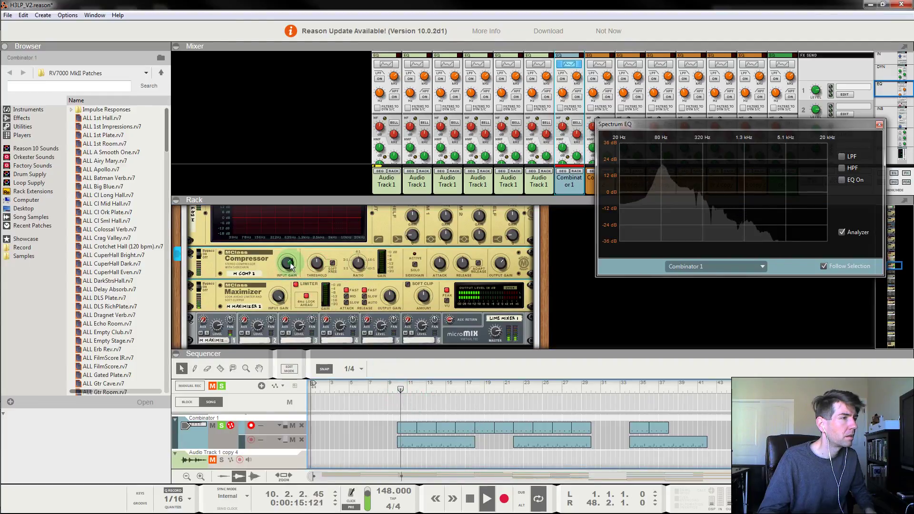
left_click(290, 262)
left_click_drag(291, 264, 287, 267)
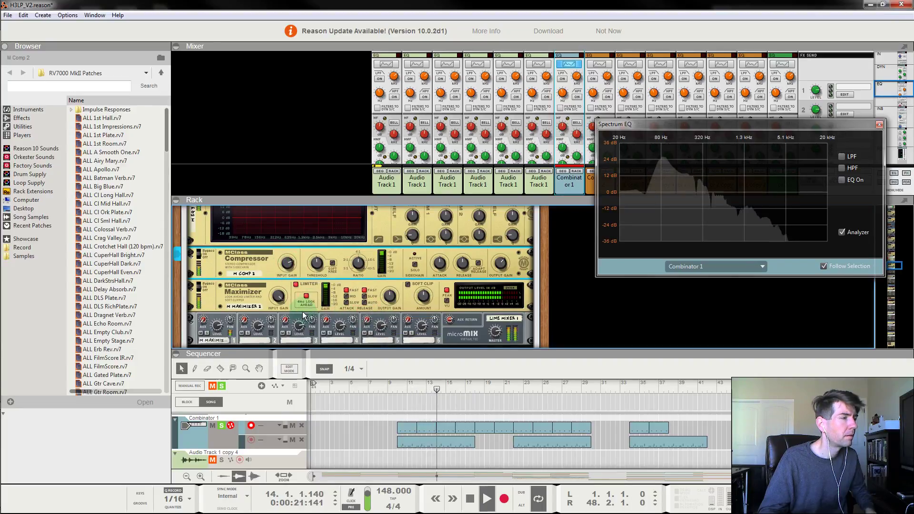
Step: Enable the Equalizer's low shelf and Param 1 bands and cut the low shelf gain to -18.3 dB
scroll(305, 311, "up", 4)
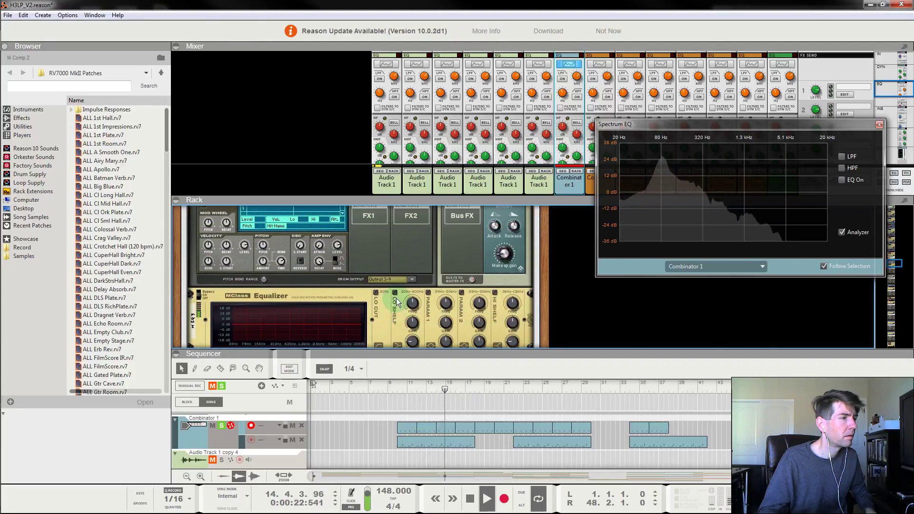
left_click(426, 298)
left_click(394, 292)
left_click(404, 424)
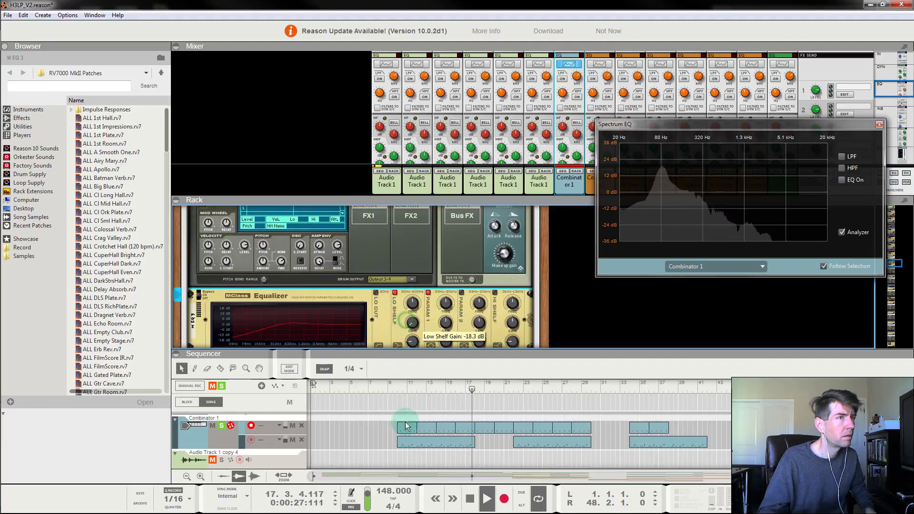
Step: Replay Combinator 1 from around bar 10 and raise the Equalizer's low shelf frequency during playback
left_click(398, 385)
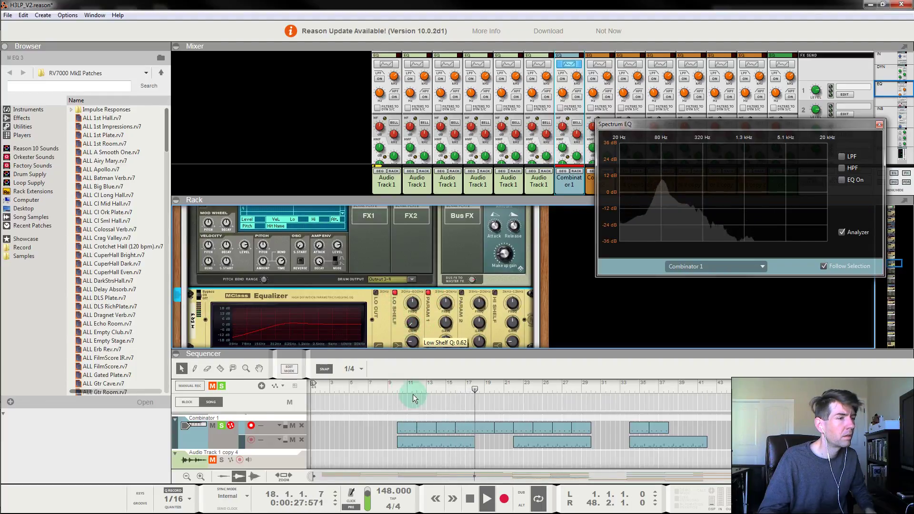
left_click(414, 323)
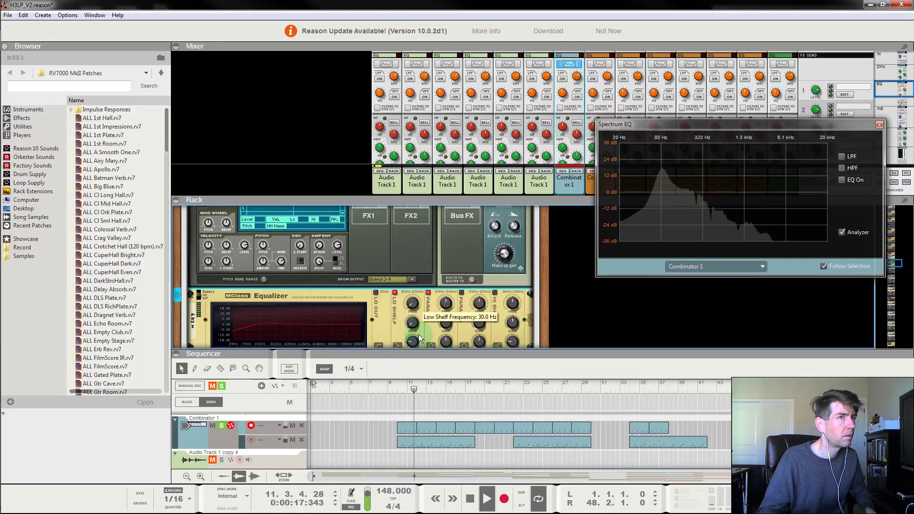
left_click(395, 294)
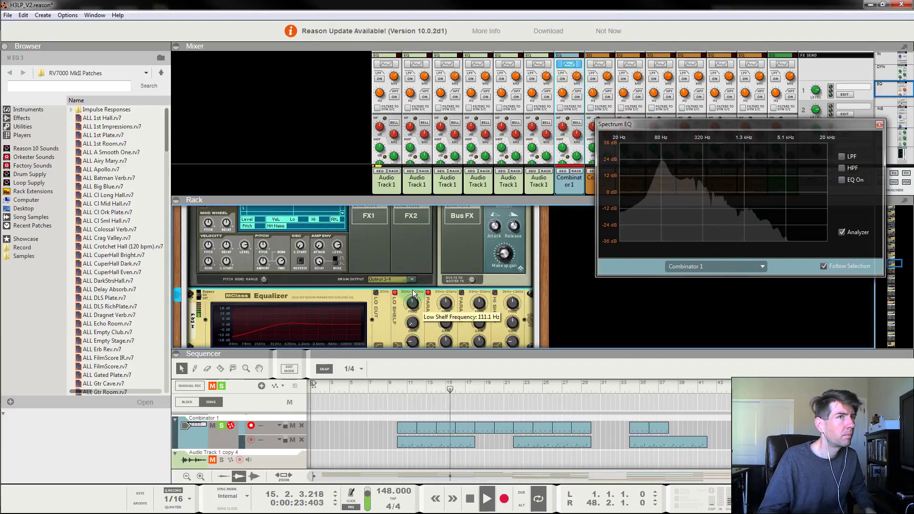
left_click_drag(412, 288, 406, 276)
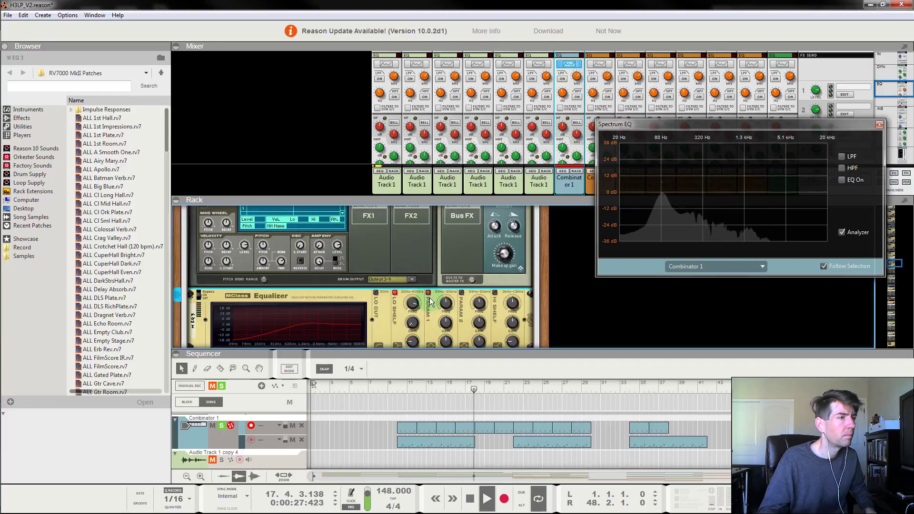
Step: Sweep the Equalizer's boosted Param 2 band during replays from around bar 10 and raise the high shelf gain
left_click(397, 385)
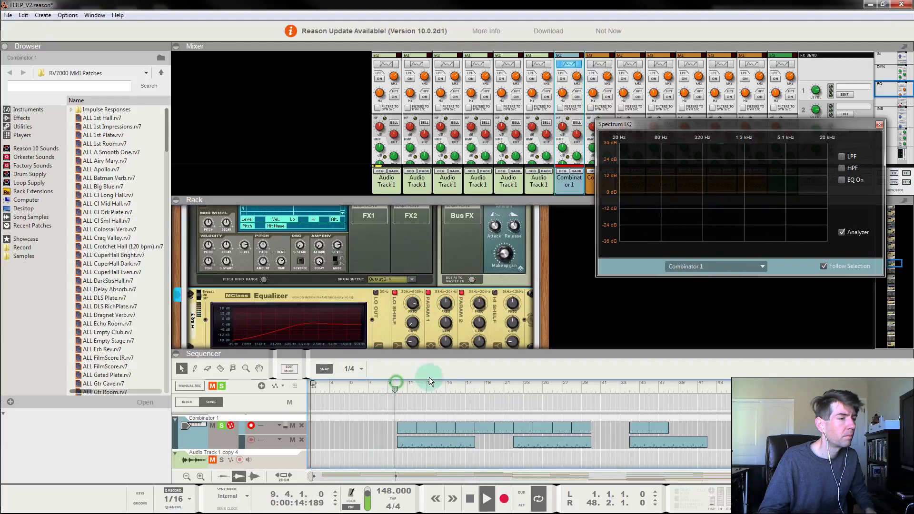
left_click(476, 327)
left_click_drag(476, 327, 443, 119)
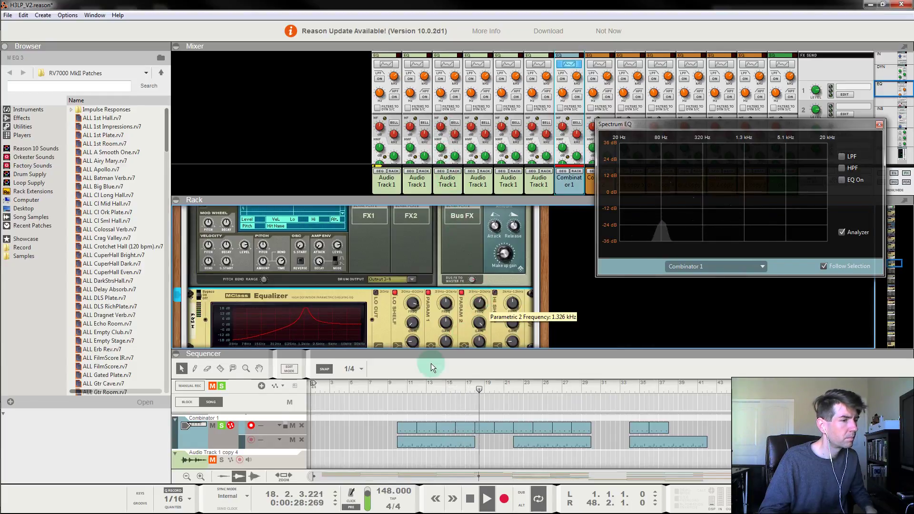
left_click(402, 389)
left_click_drag(479, 303, 400, 395)
left_click(400, 395)
left_click_drag(514, 325, 519, 288)
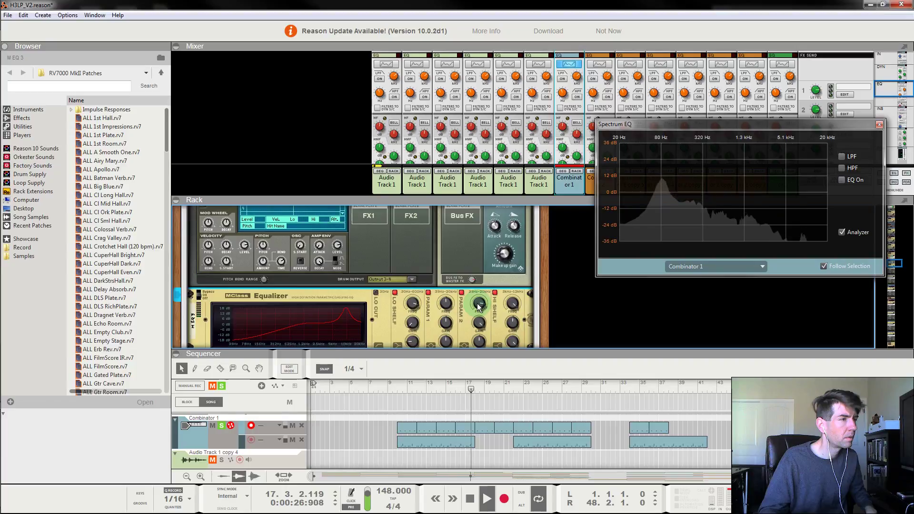
Step: Boost the Equalizer's Param 1 band to 18.0 dB and sweep its frequency down to about 76 Hz during playback
left_click(428, 292)
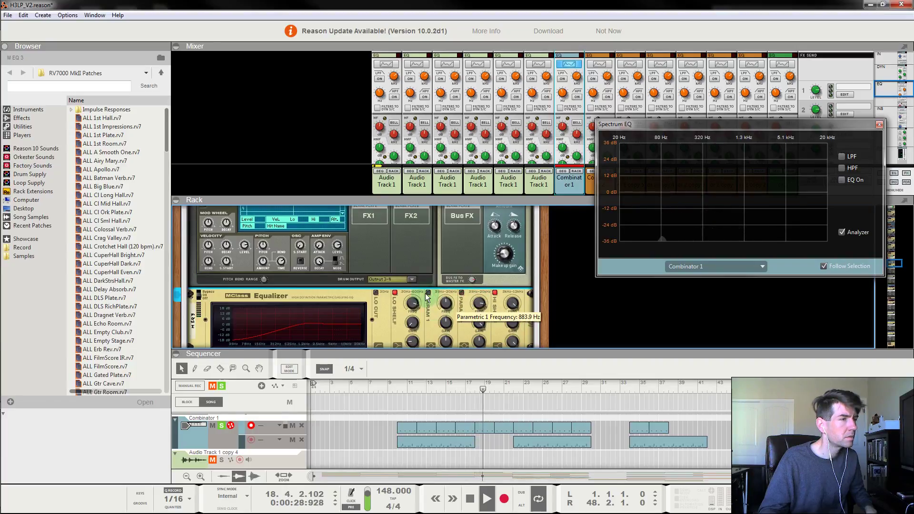
left_click(427, 292)
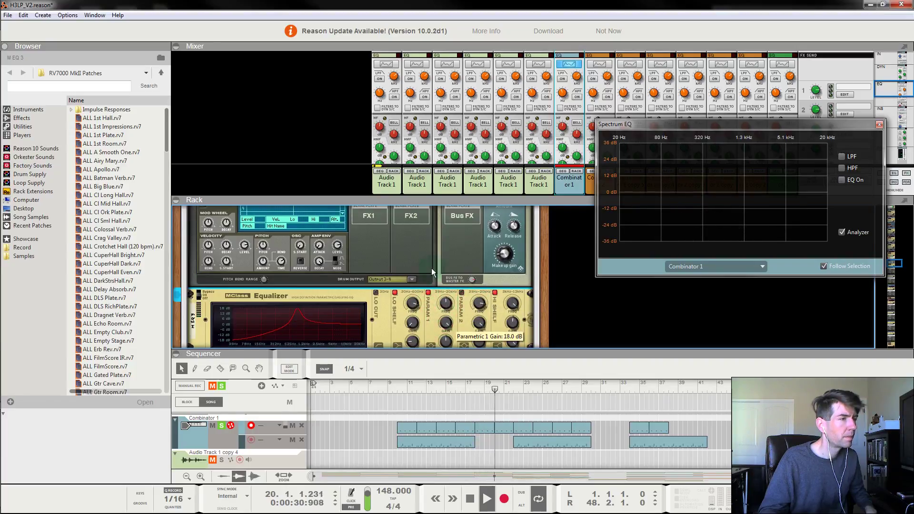
left_click(395, 386)
left_click_drag(452, 317, 437, 421)
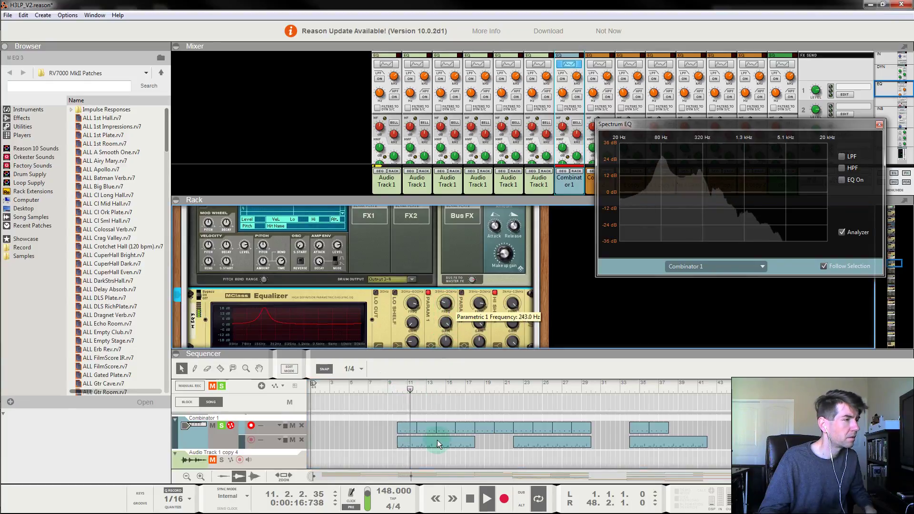
left_click_drag(440, 475, 441, 495)
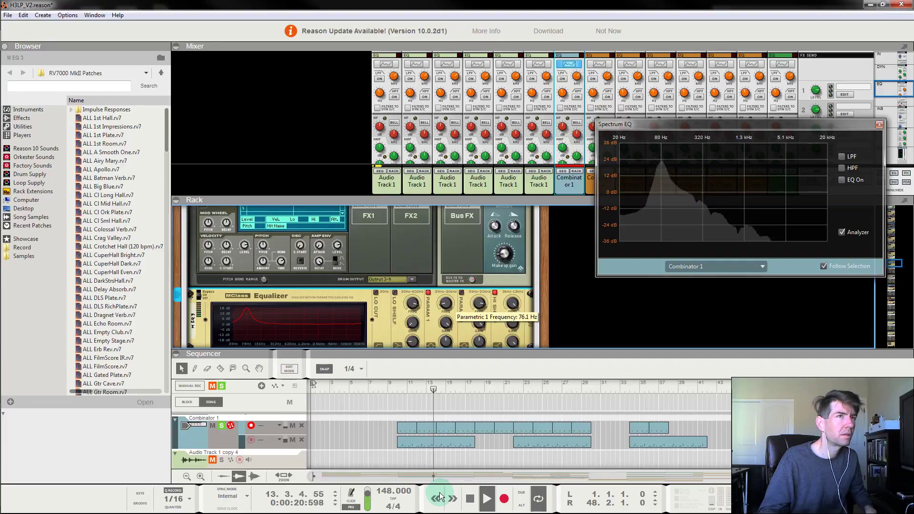
left_click_drag(439, 484, 427, 436)
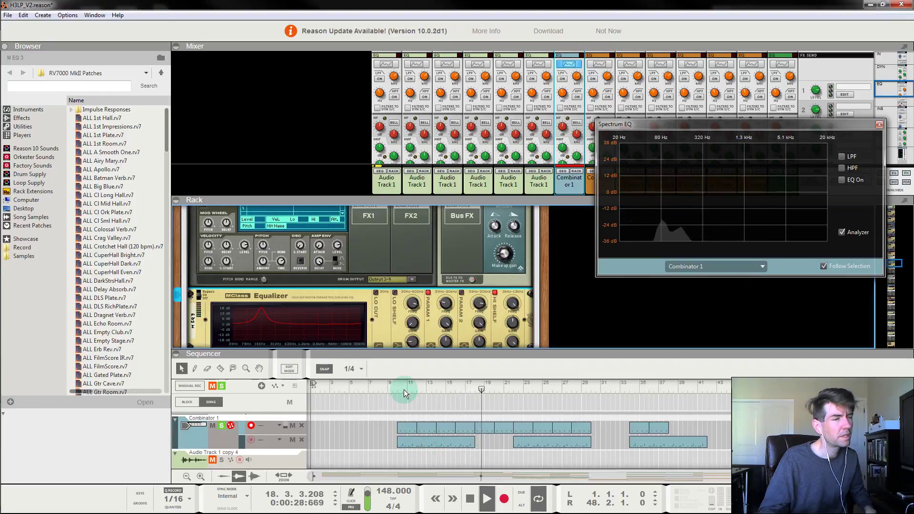
left_click(392, 384)
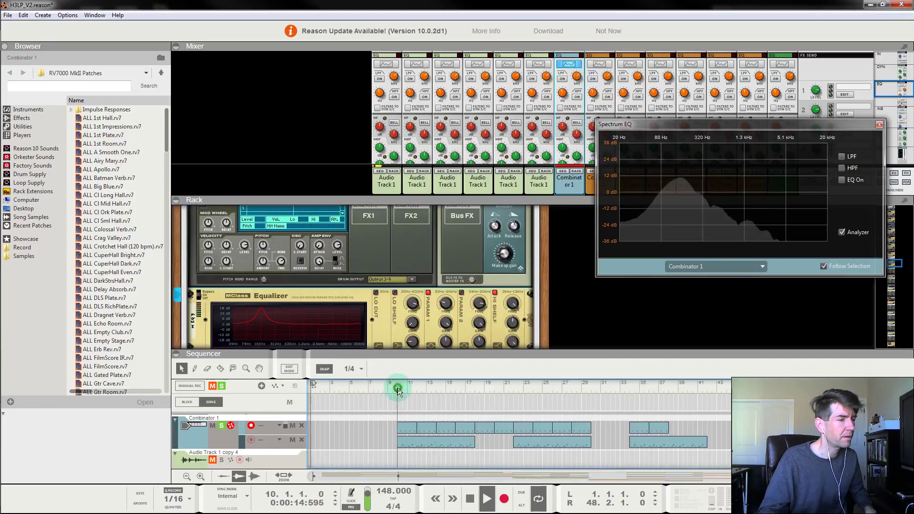
left_click_drag(446, 302, 454, 354)
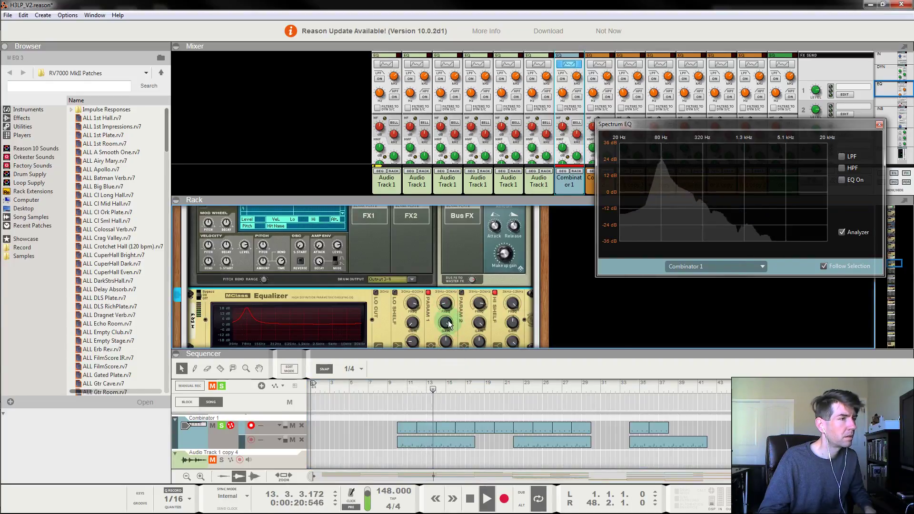
Step: Switch the boost from Param 1 to Param 2 and sweep the Param 2 frequency between about 155 and 225 Hz during playback
left_click(428, 293)
left_click(461, 292)
left_click_drag(475, 306, 483, 193)
left_click(397, 382)
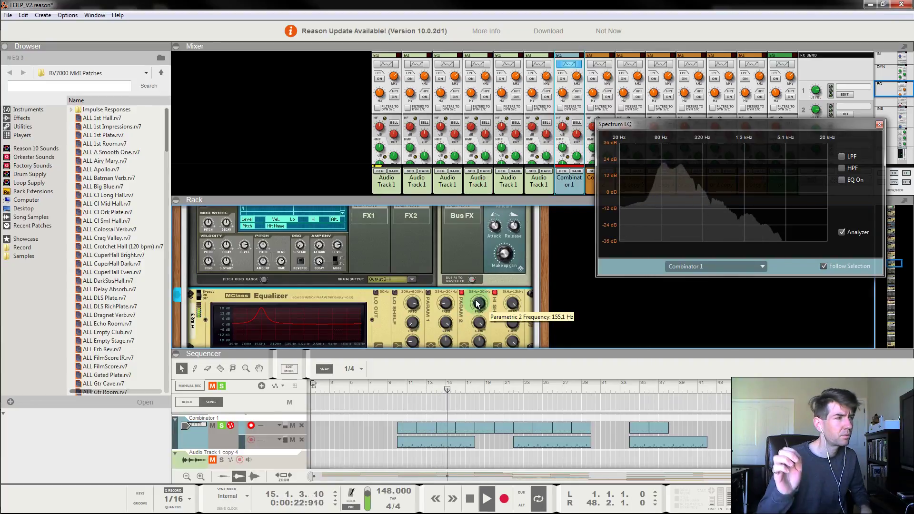
left_click_drag(479, 305, 483, 270)
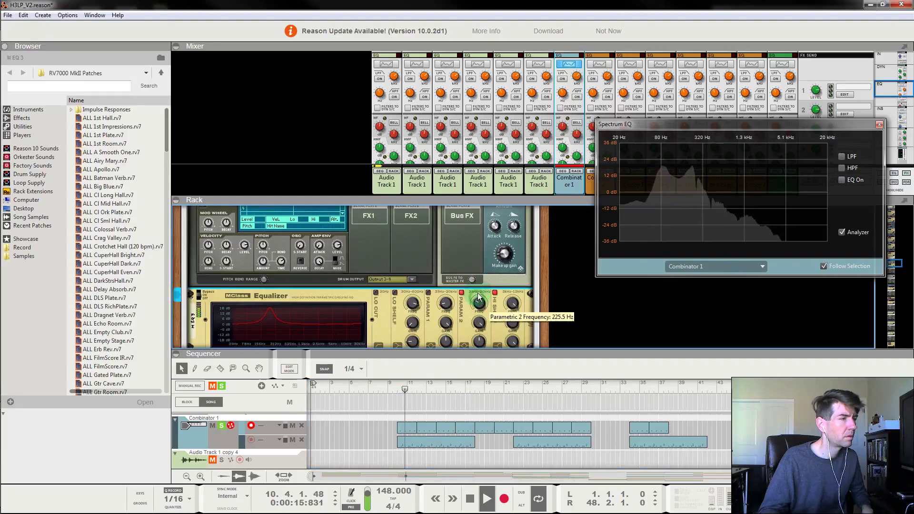
mouse_move(478, 295)
left_mouse_down()
mouse_move(481, 271)
mouse_move(482, 383)
mouse_move(487, 304)
left_mouse_up()
left_click(413, 383)
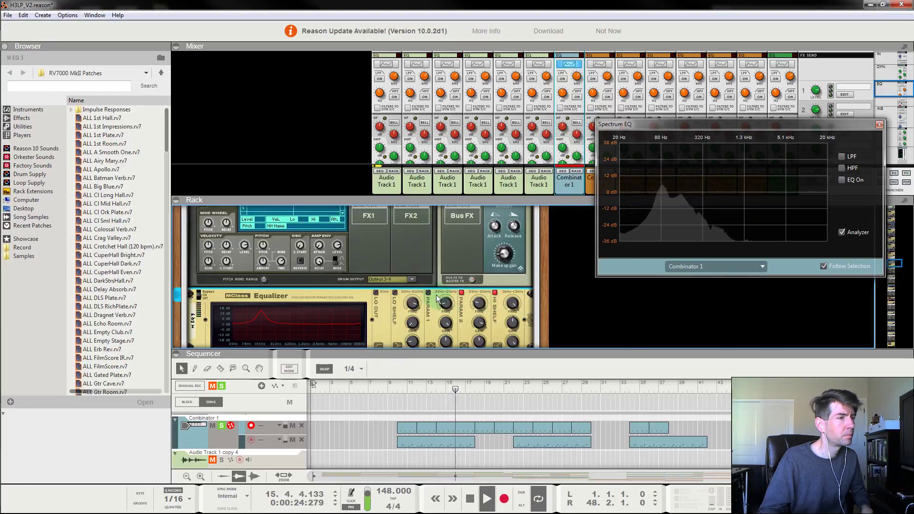
Step: Try cutting the Param 1 gain on the Equalizer while replaying from bar 10
left_click_drag(445, 331, 410, 386)
left_click(398, 385)
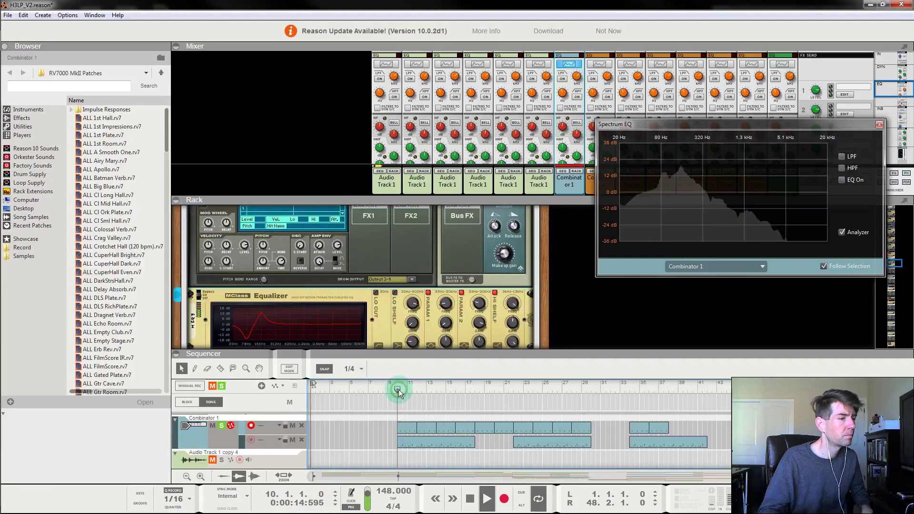
left_click(446, 324)
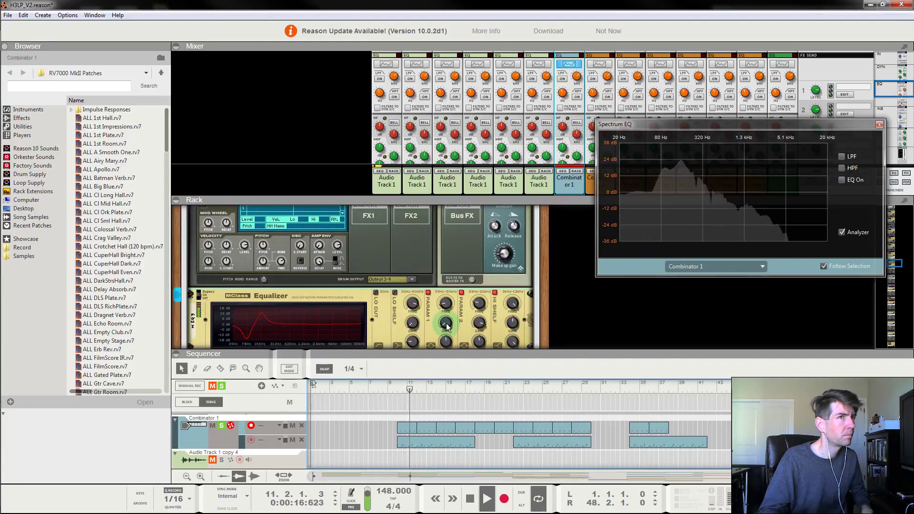
left_click(428, 292)
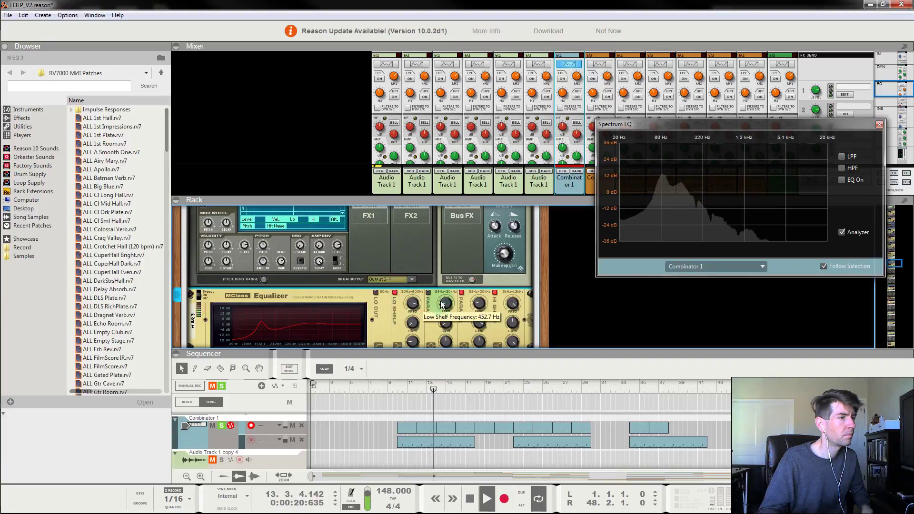
Step: Adjust the Equalizer's low shelf frequency and Q while comparing the sound with the Param 2 band off and on
left_click_drag(414, 309, 420, 351)
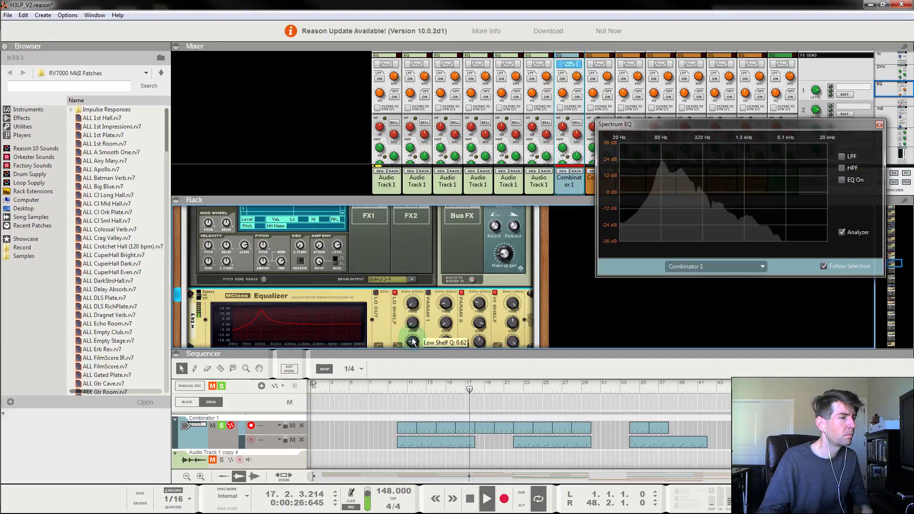
left_click_drag(413, 342, 424, 399)
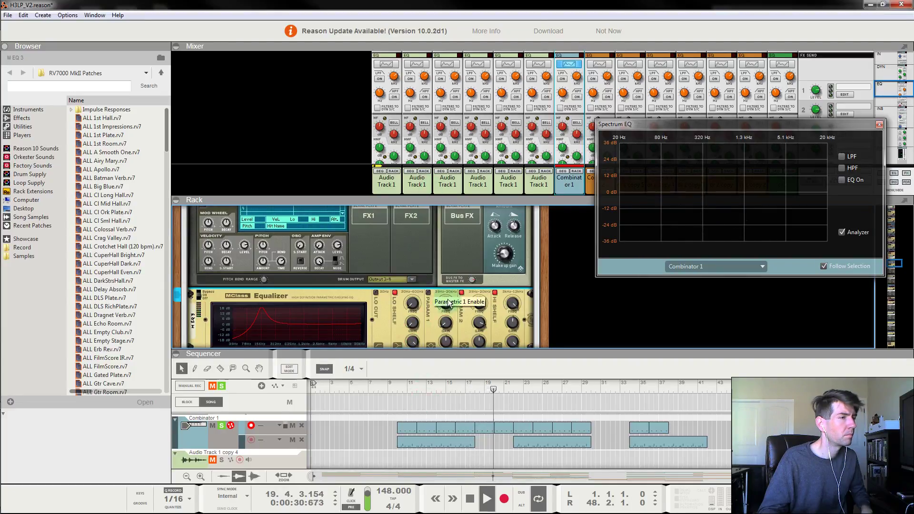
left_click(461, 293)
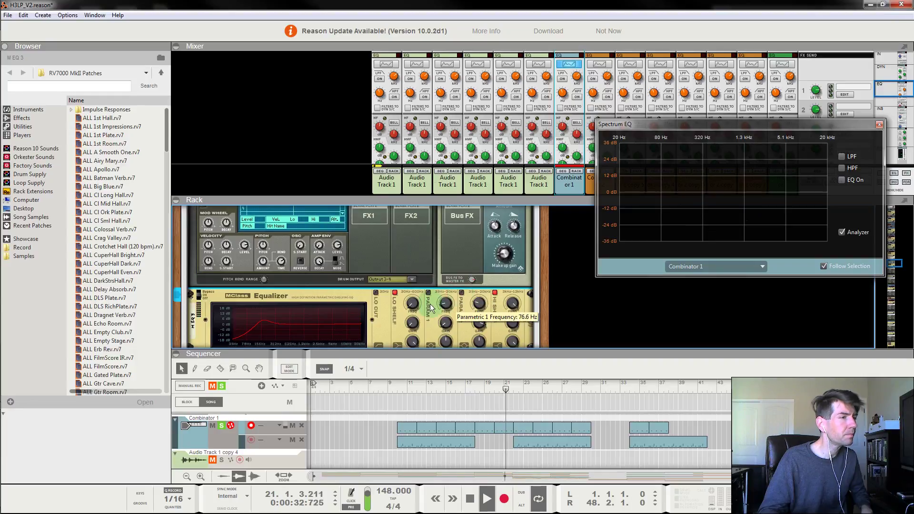
left_click_drag(412, 341, 418, 370)
left_click(462, 293)
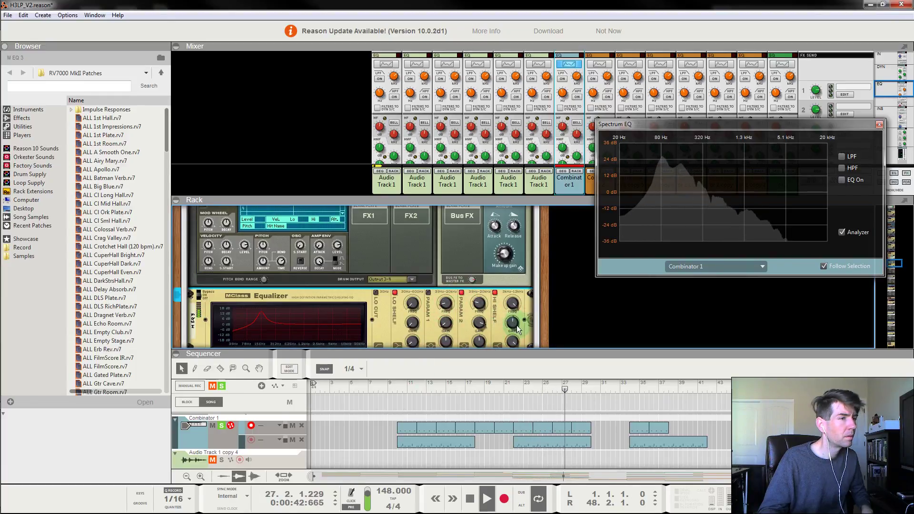
Step: Adjust the Equalizer's high shelf gain and set its Q to 0.77 while replaying Combinator 1
left_click_drag(514, 328, 516, 322)
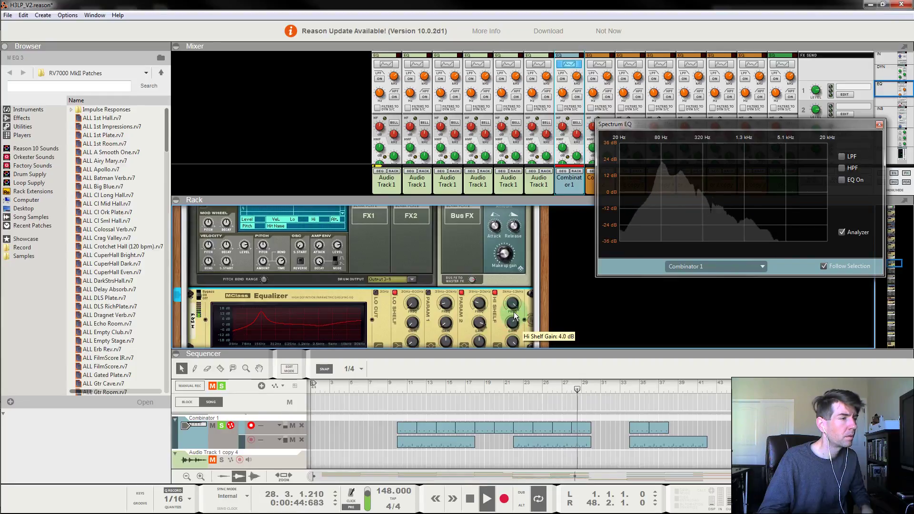
left_click(398, 390)
left_click_drag(509, 322, 515, 375)
left_click_drag(527, 427, 526, 404)
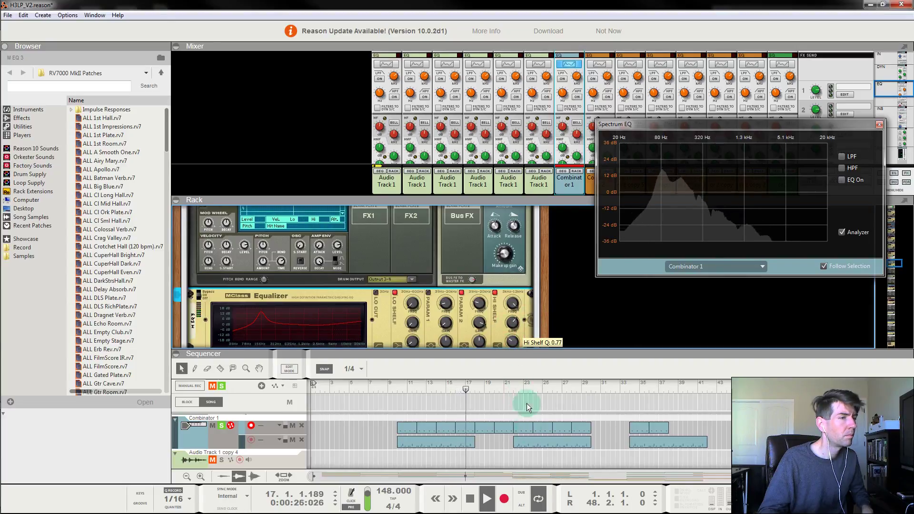
Step: Audition the high shelf at another frequency with 14.0 dB of gain and disable the band
left_click_drag(513, 302, 525, 366)
left_click(402, 384)
left_click(517, 326)
left_click_drag(517, 328, 524, 293)
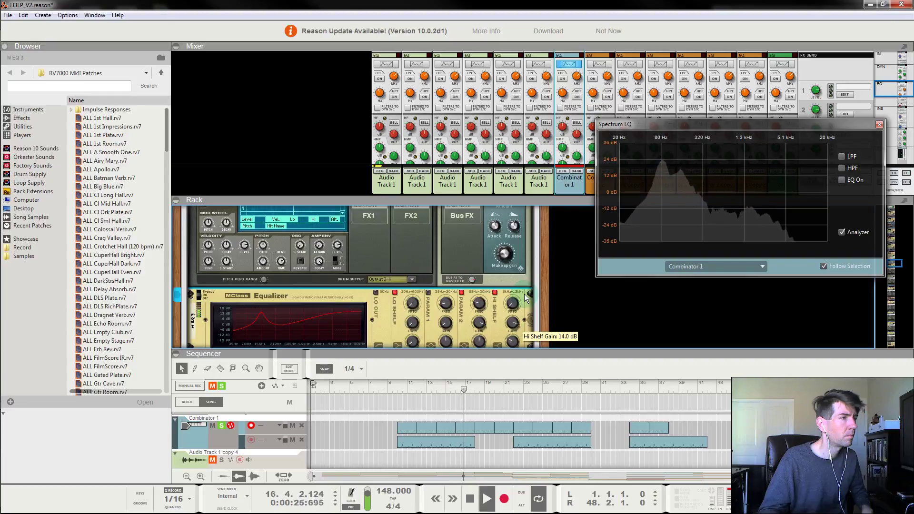
left_click(494, 293)
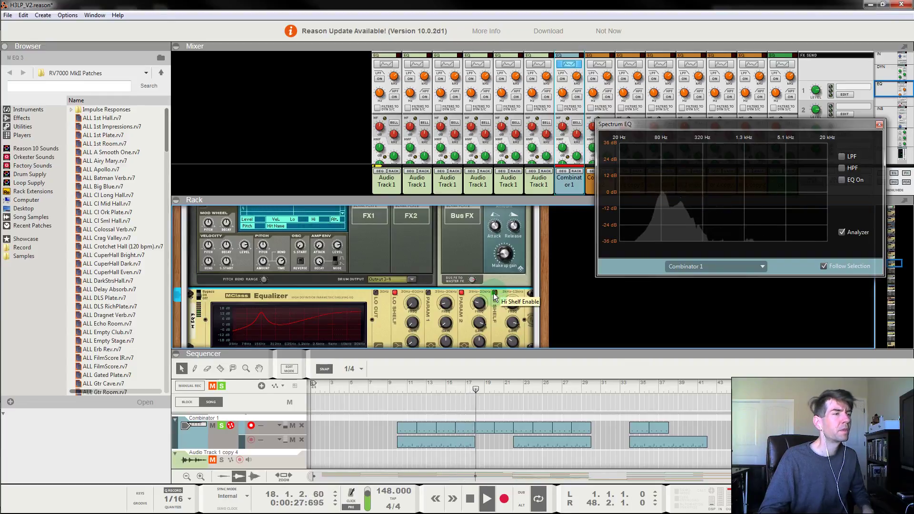
Step: Add a second MClass Equalizer below the first one, ahead of the Compressor
scroll(285, 292, "down", 3)
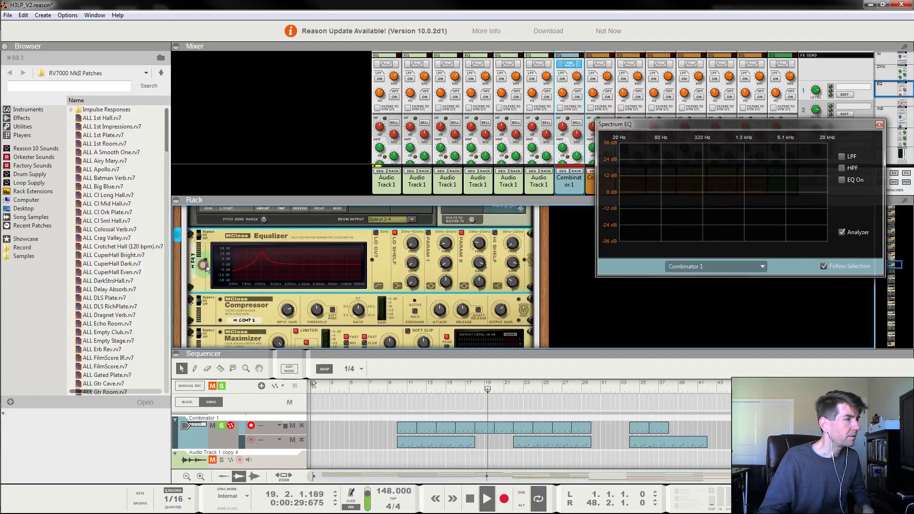
right_click(205, 264)
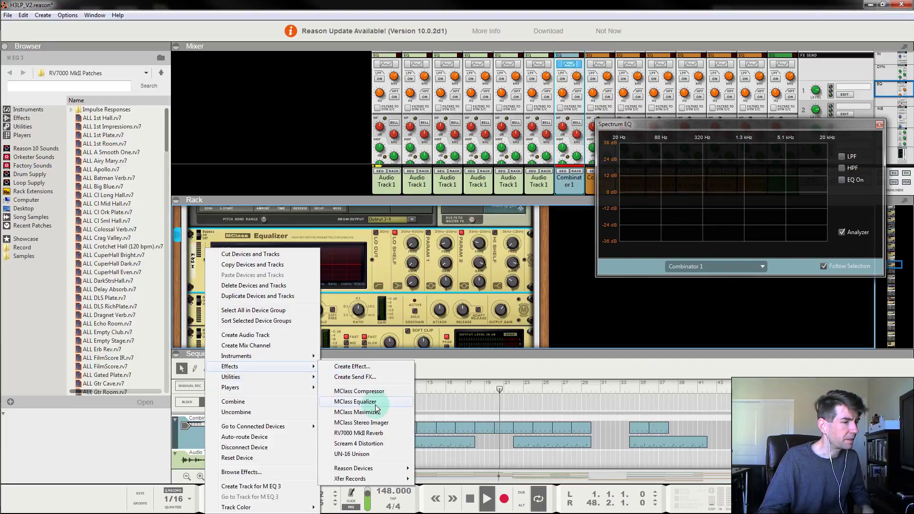
left_click(357, 401)
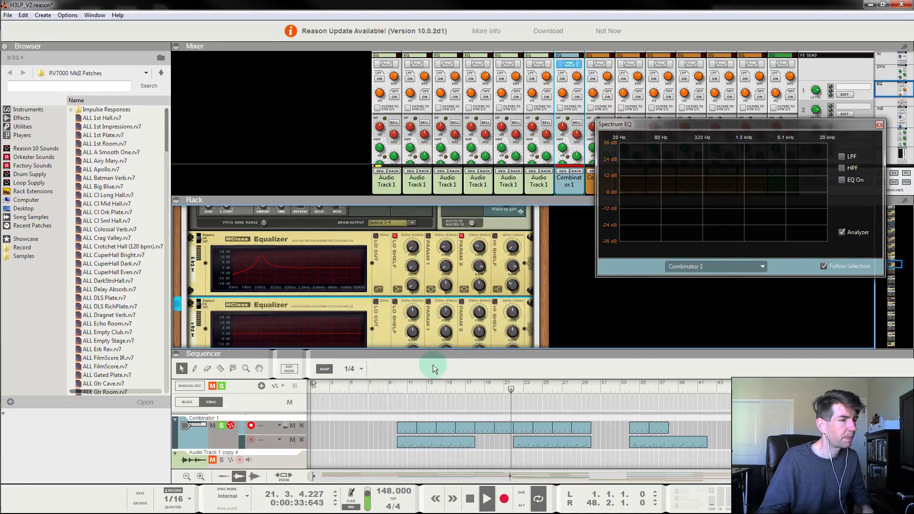
Step: Enable Param 1 on the new Equalizer, boost it to 18.0 dB and sweep its frequency up to 17.11 kHz during playback
left_click(400, 387)
left_click(428, 301)
left_click_drag(446, 312, 426, 283)
left_click(402, 384)
left_click_drag(443, 314, 457, 113)
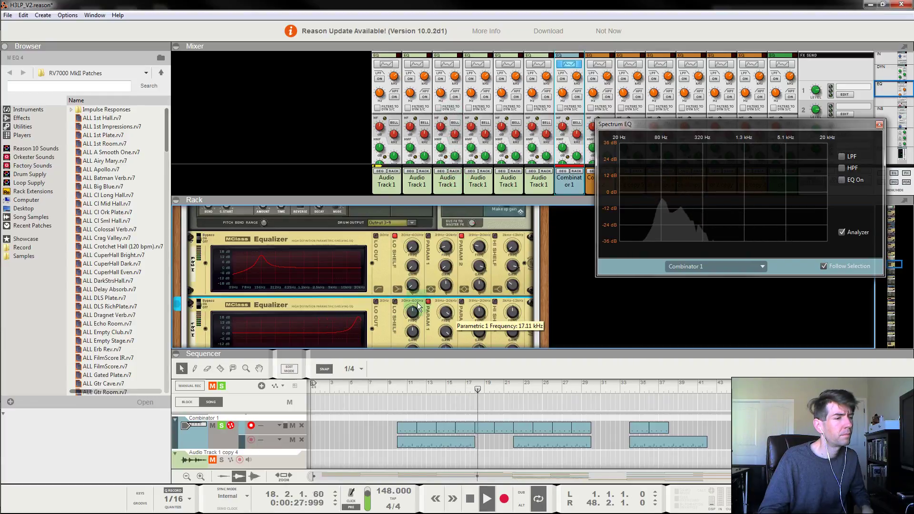
Step: Sweep the new Equalizer's Param 1 frequency down past 5.166 kHz during replay and soften the boost into a lower, wider peak
left_click(396, 385)
left_click_drag(449, 316, 457, 396)
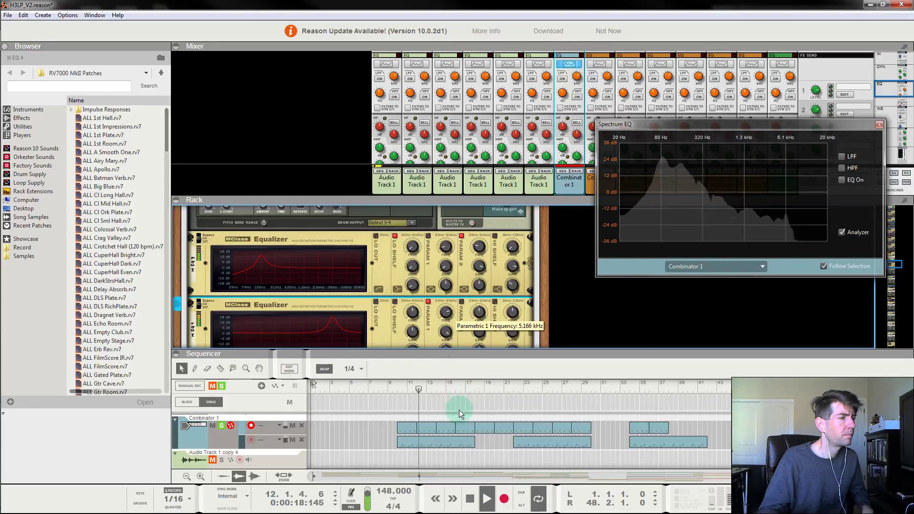
left_click_drag(452, 475, 453, 333)
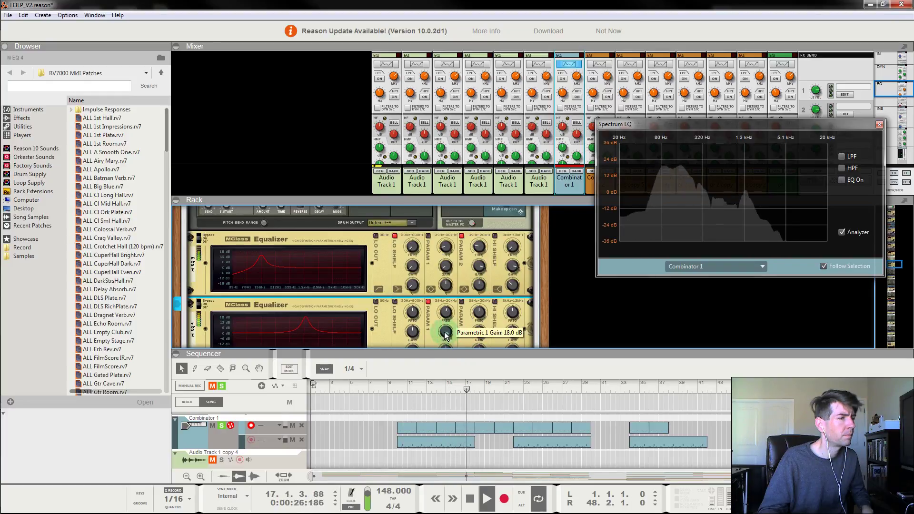
scroll(435, 324, "down", 2)
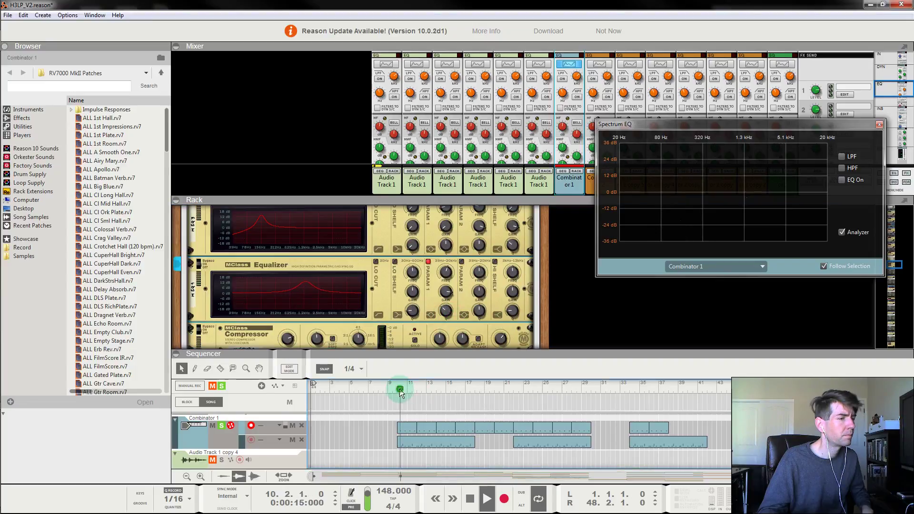
Step: Set the second Equalizer's Param 1 gain to 7.4 dB, replay from around bar 10 and clear all track solos
mouse_move(445, 295)
left_mouse_down()
mouse_move(448, 336)
mouse_move(449, 313)
left_mouse_up()
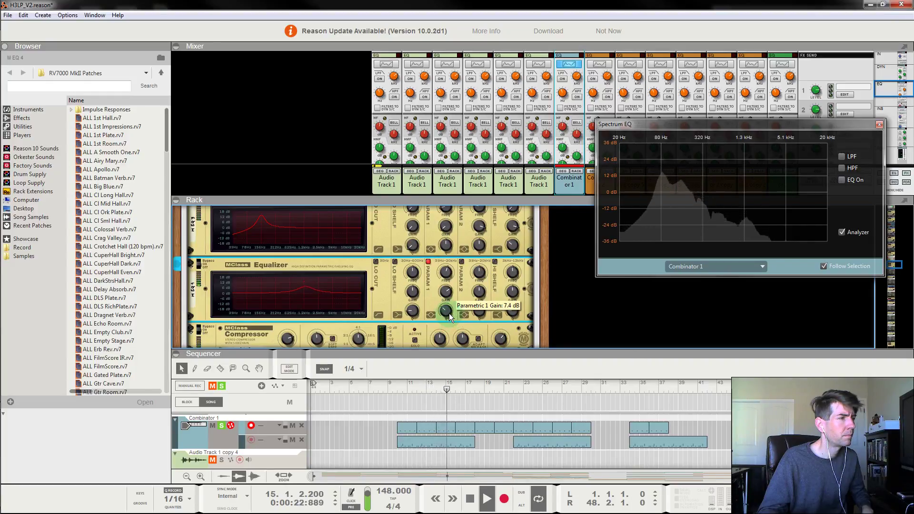
left_click(396, 388)
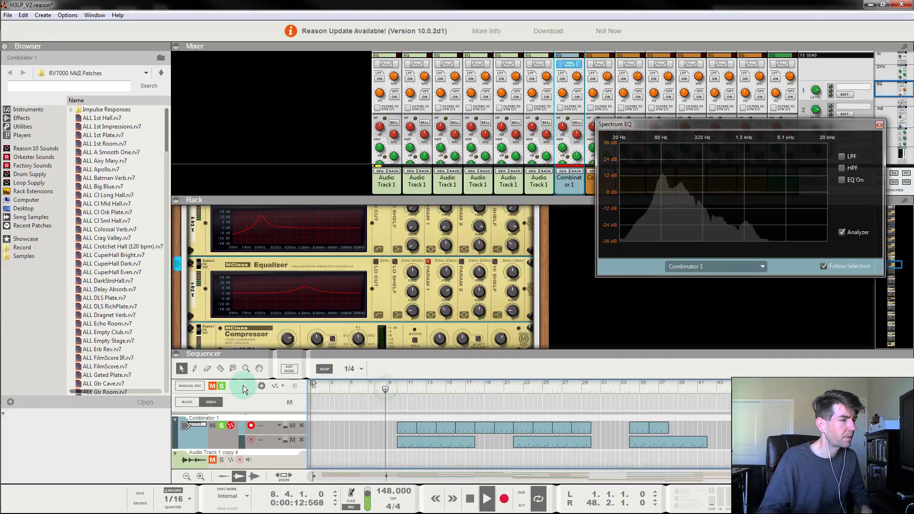
left_click(221, 385)
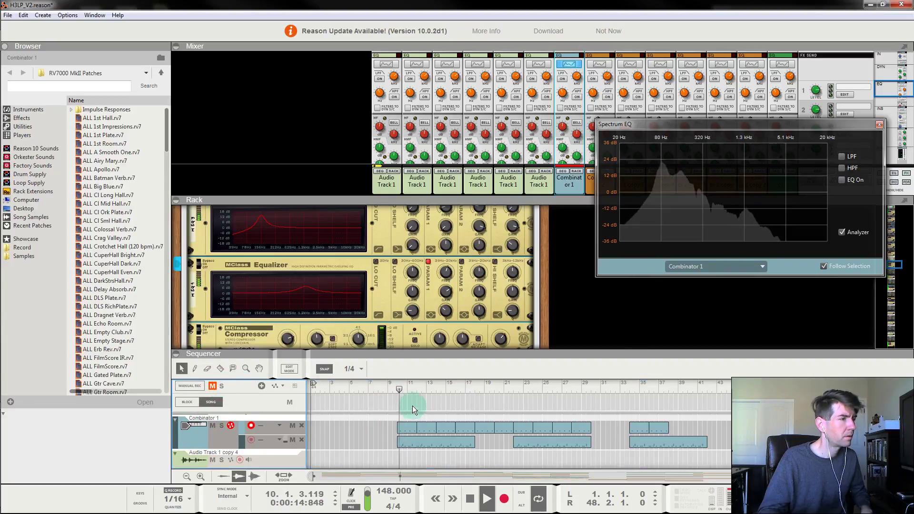
Step: Enable Param 1 on the first Equalizer, boost it at about 76.6 Hz and replay from around bar 10
scroll(366, 326, "up", 2)
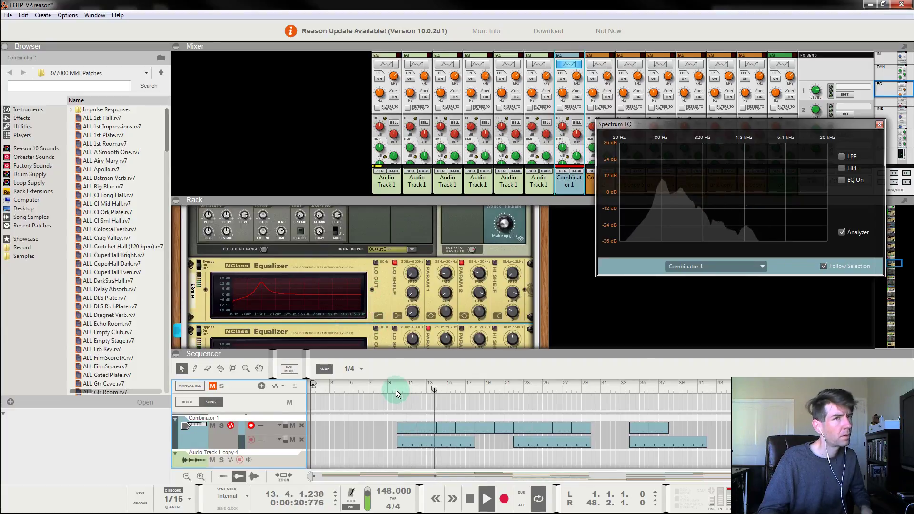
left_click(427, 264)
left_click_drag(445, 293, 455, 270)
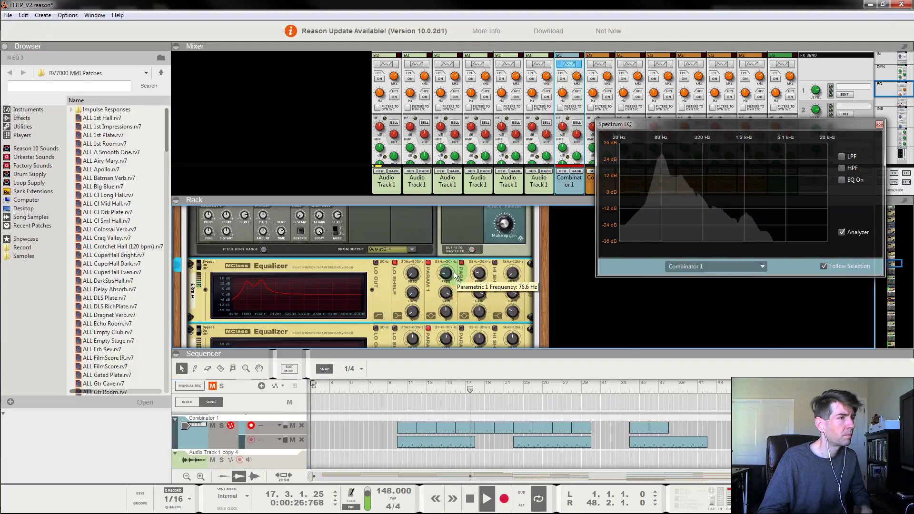
key("space")
left_click(399, 391)
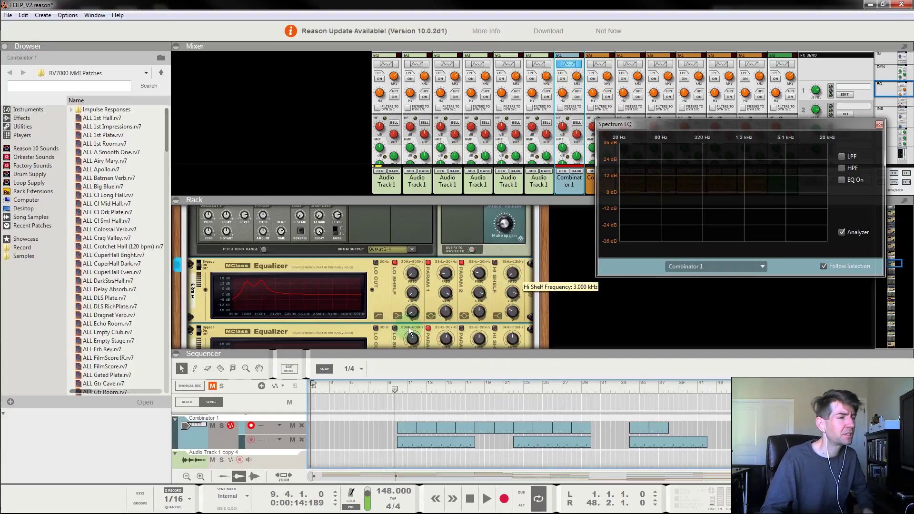
key("space")
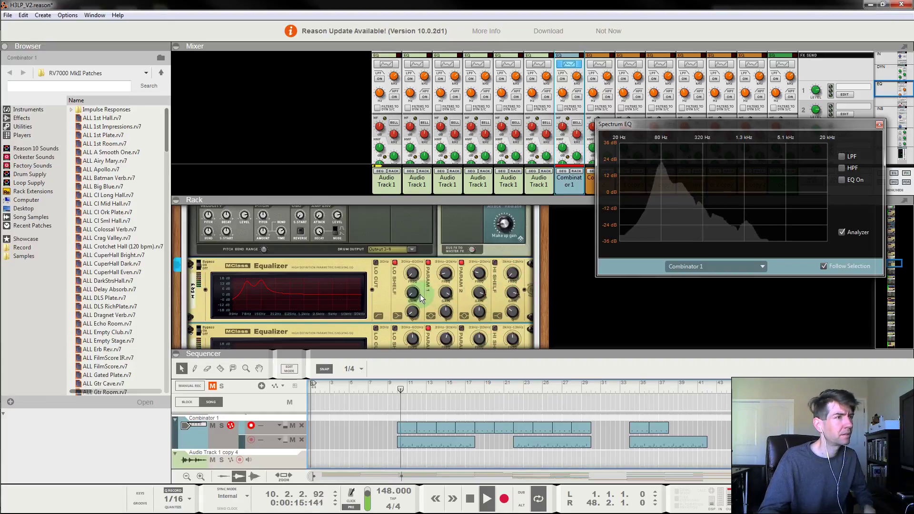
Step: Show the Master Section's spectrum in the analyzer and replay the full mix from around bar 10
left_click(908, 167)
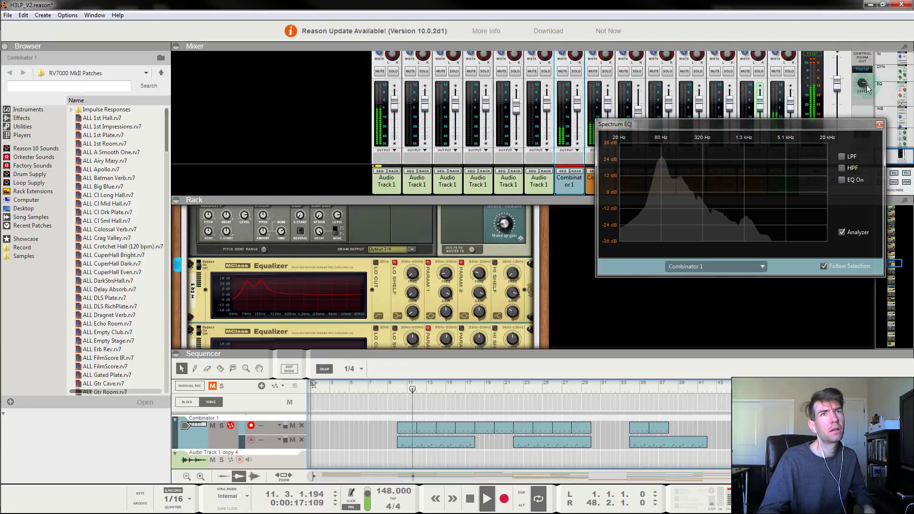
left_click(837, 91)
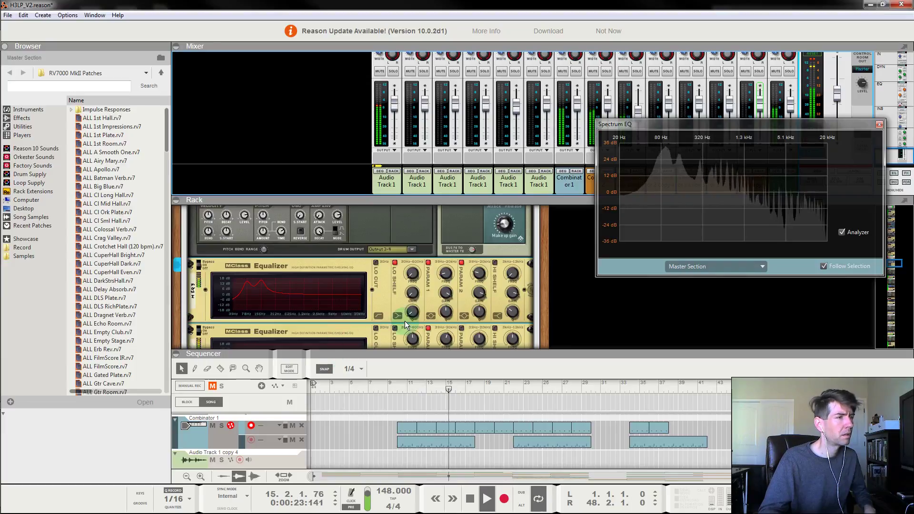
left_click(379, 317)
left_click(384, 369)
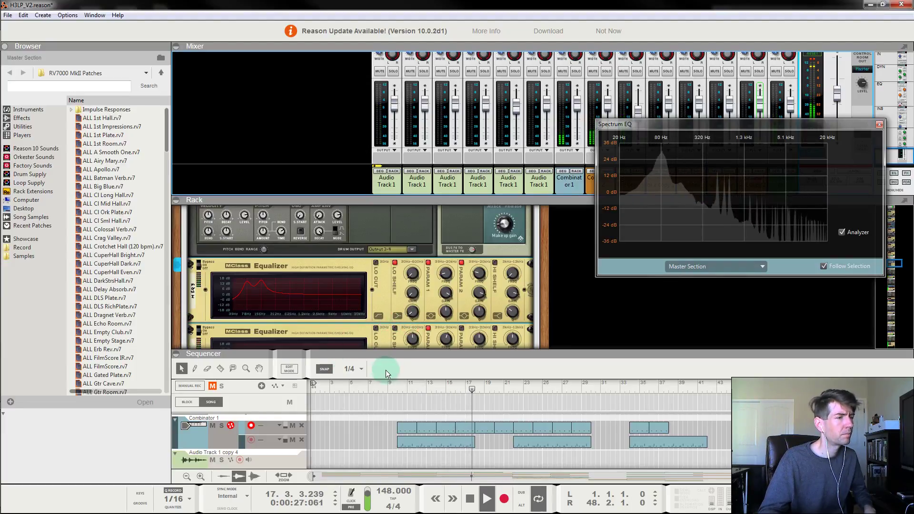
left_click(398, 383)
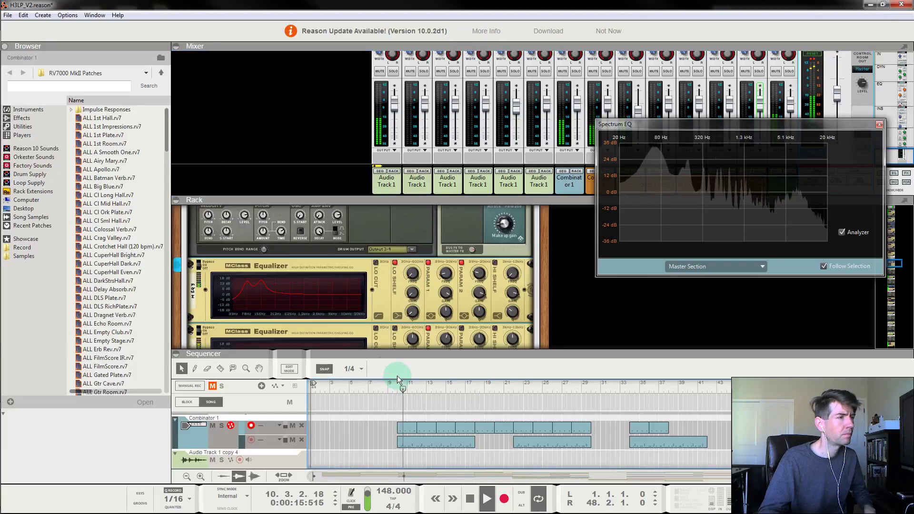
Step: Audition deep gain cuts on the first Equalizer's Param 1 against the full mix, including -10.9 dB
left_click(395, 328)
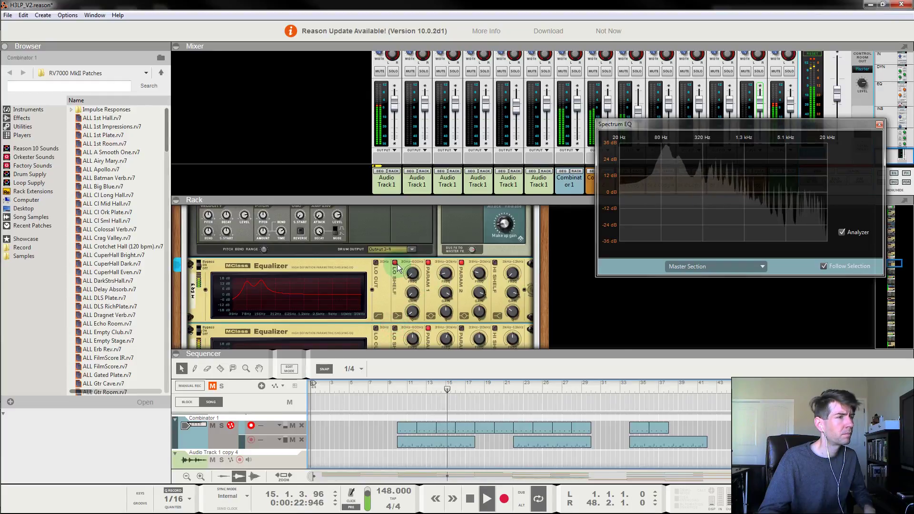
left_click(412, 293)
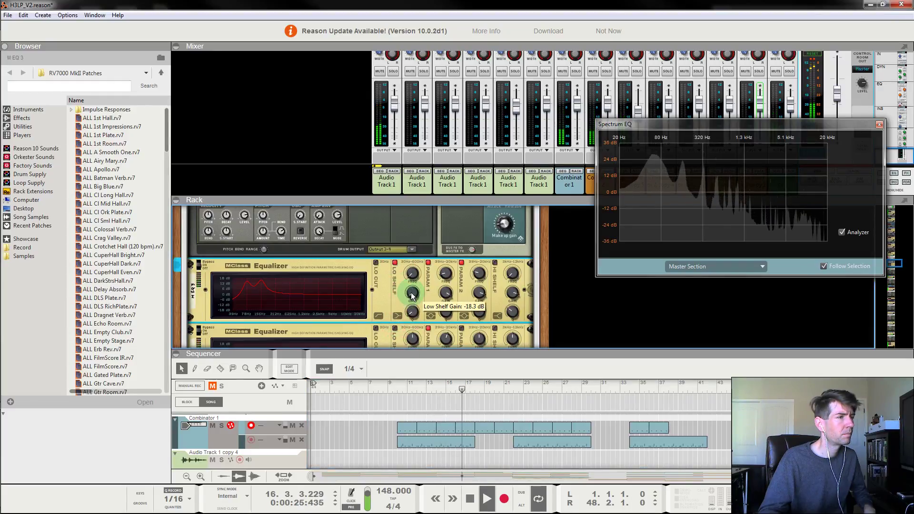
left_click_drag(446, 294, 453, 298)
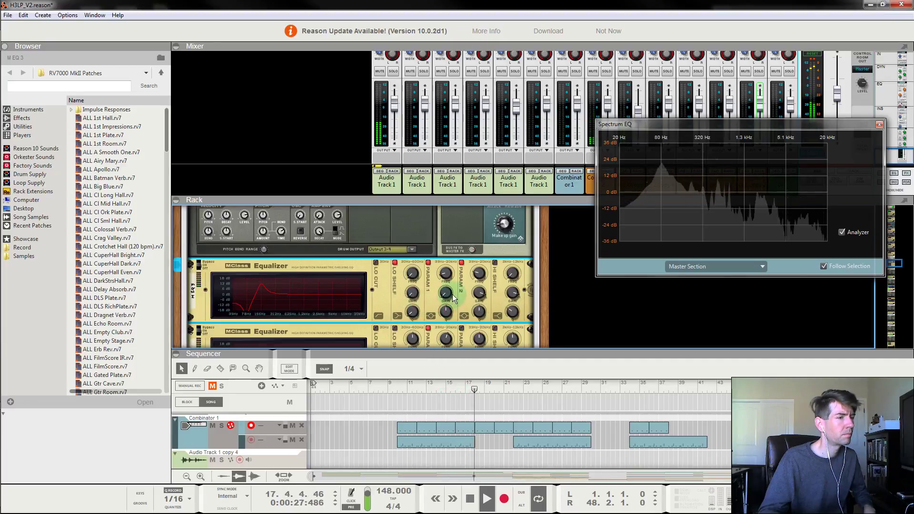
left_click(399, 386)
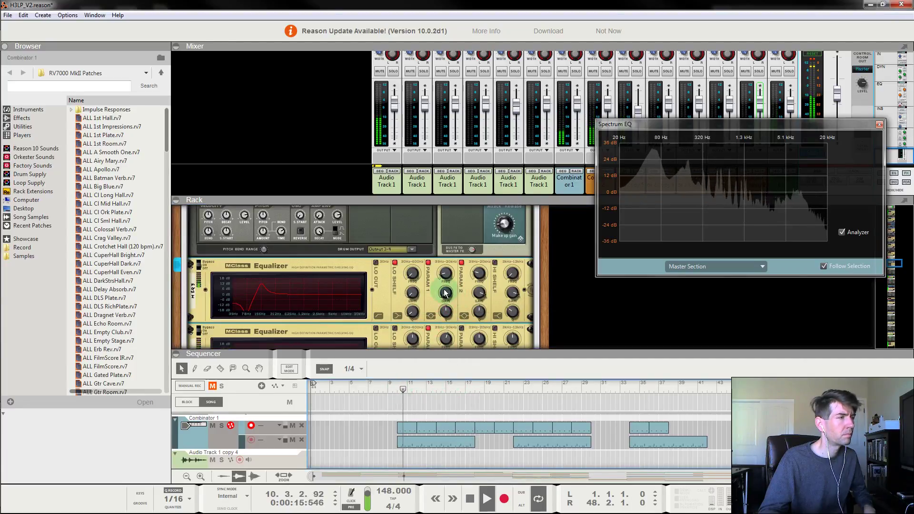
left_click(445, 292)
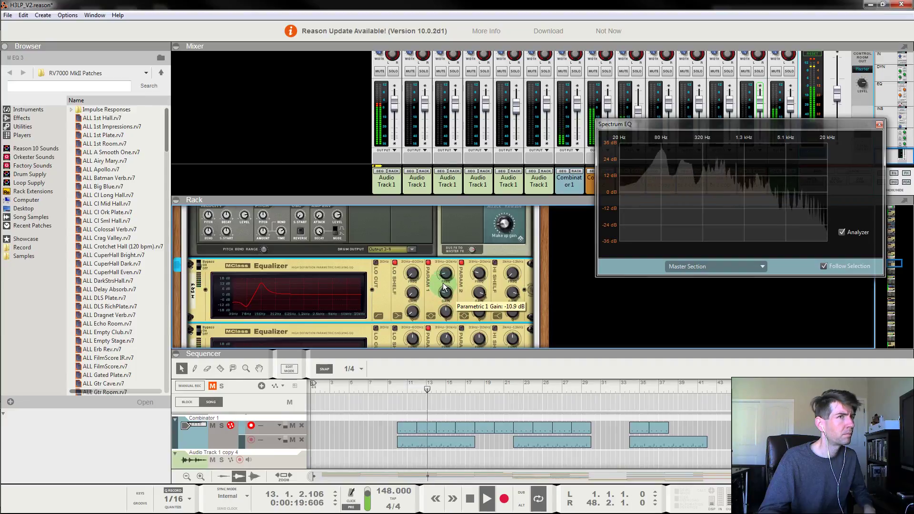
left_click_drag(443, 287, 451, 302)
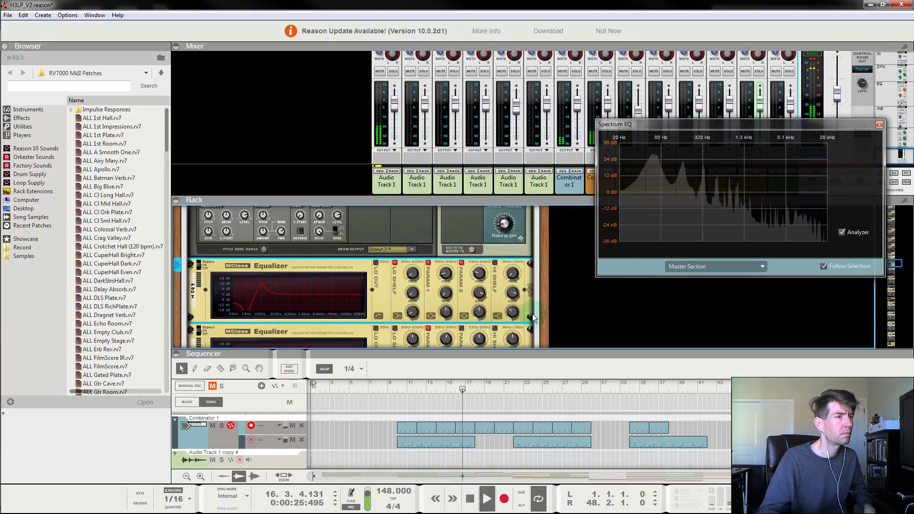
Step: Raise the first Equalizer's Param 1 gain to 7.1 dB, replay from around bar 10 and save the song
key("space")
left_click(397, 387)
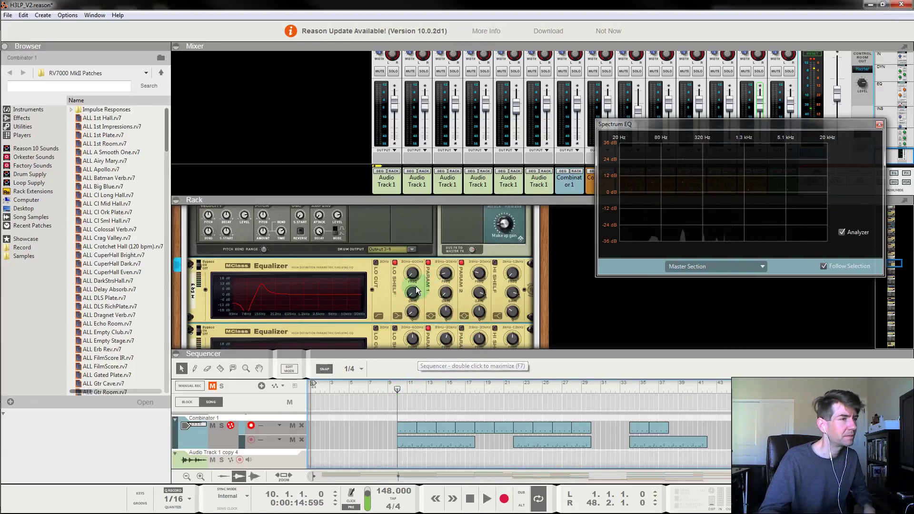
key("space")
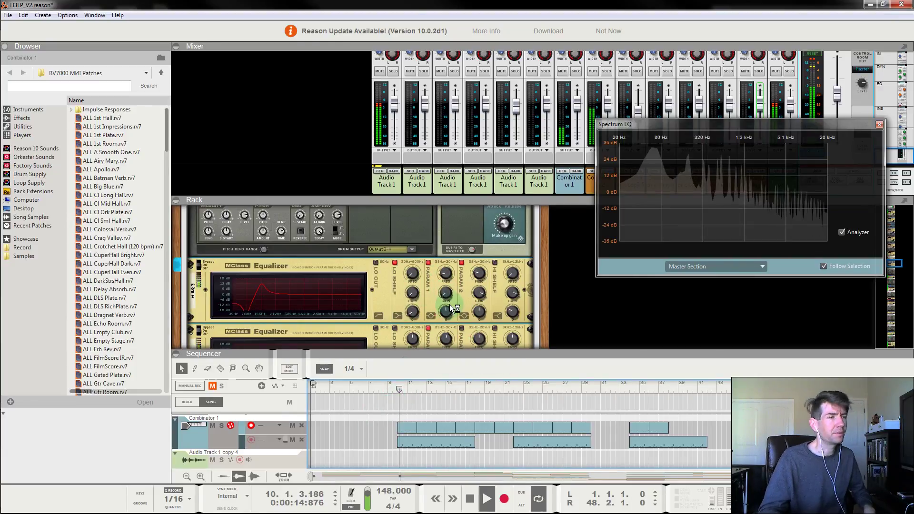
left_click_drag(446, 293, 444, 206)
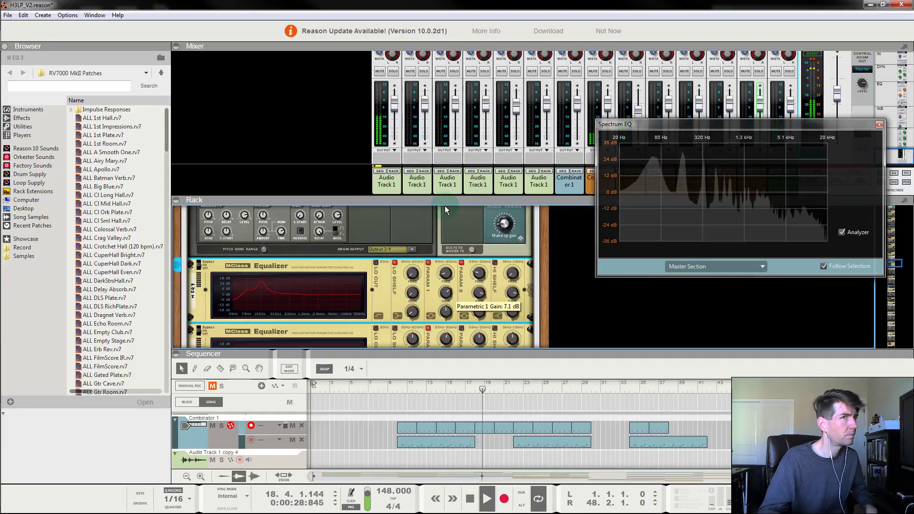
left_click(396, 391)
key("space")
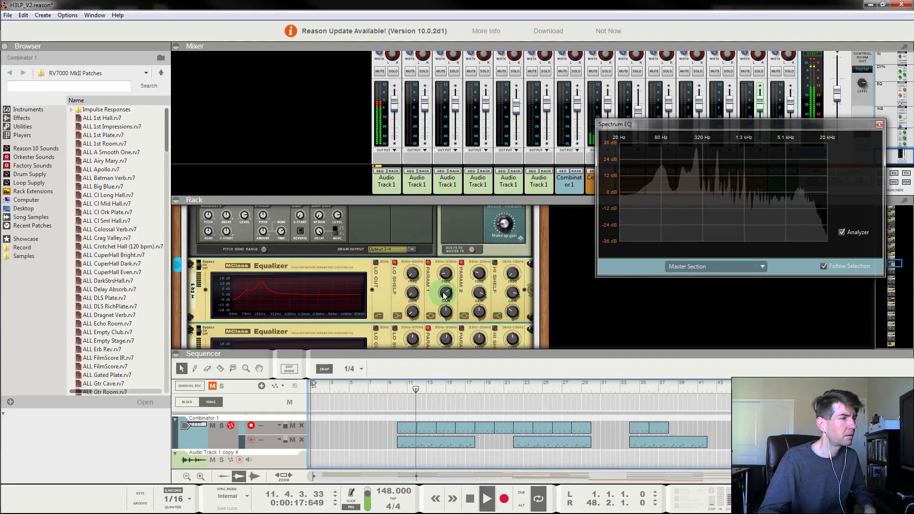
key("ctrl+s")
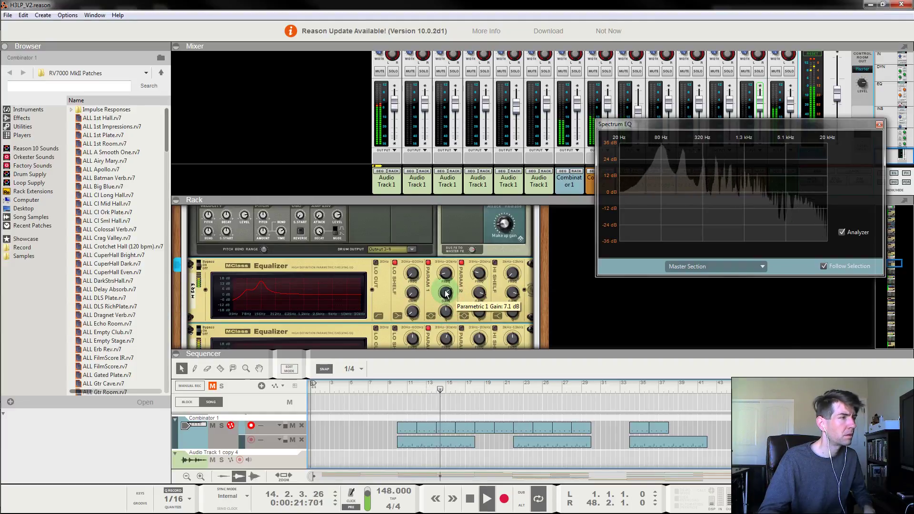
Step: Compare the first Equalizer's Param 1 gain at -2.0 dB, 4.0 dB and a stronger boost in the full mix
left_click_drag(445, 293, 466, 320)
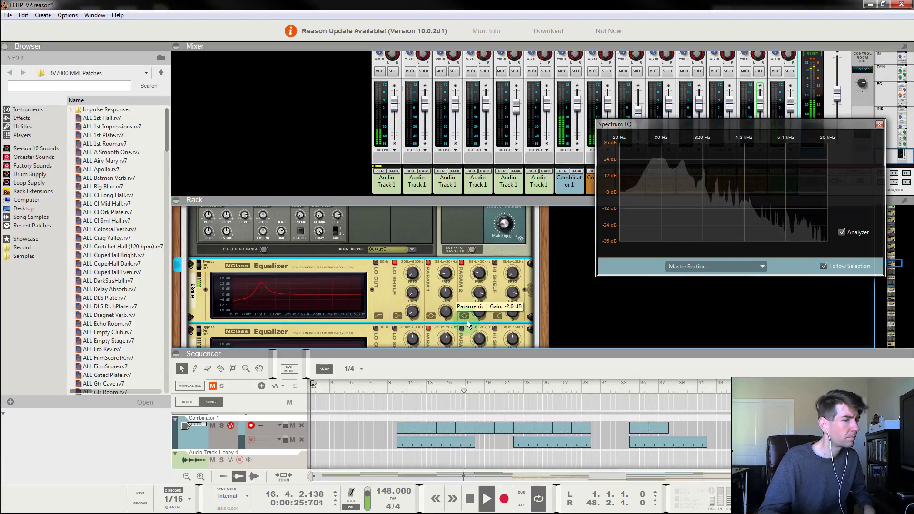
left_click_drag(422, 404, 394, 386)
left_click_drag(444, 292, 450, 281)
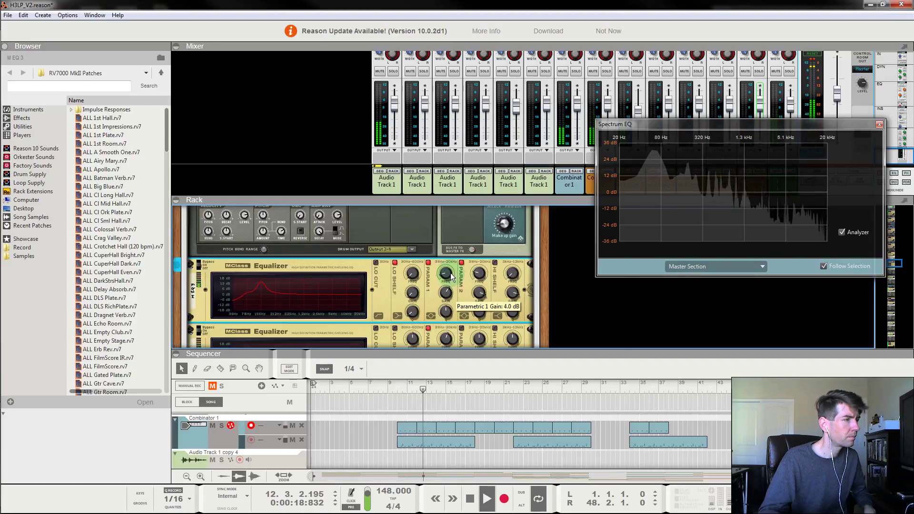
left_click_drag(453, 272, 454, 248)
Step: Replay from around bar 10 and reduce the first Equalizer's Param 1 gain to 7.7 dB
left_click(397, 383)
left_click(464, 292)
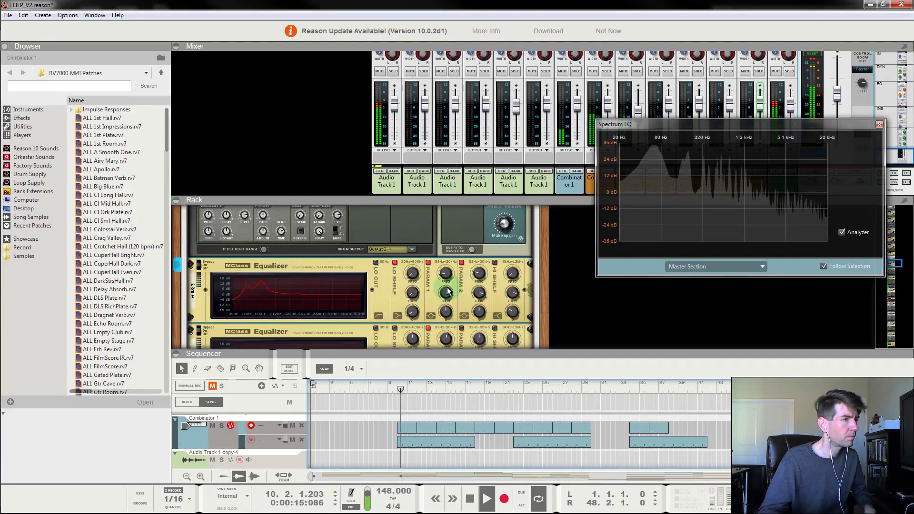
mouse_move(445, 294)
left_mouse_down()
mouse_move(447, 271)
mouse_move(446, 301)
left_mouse_up()
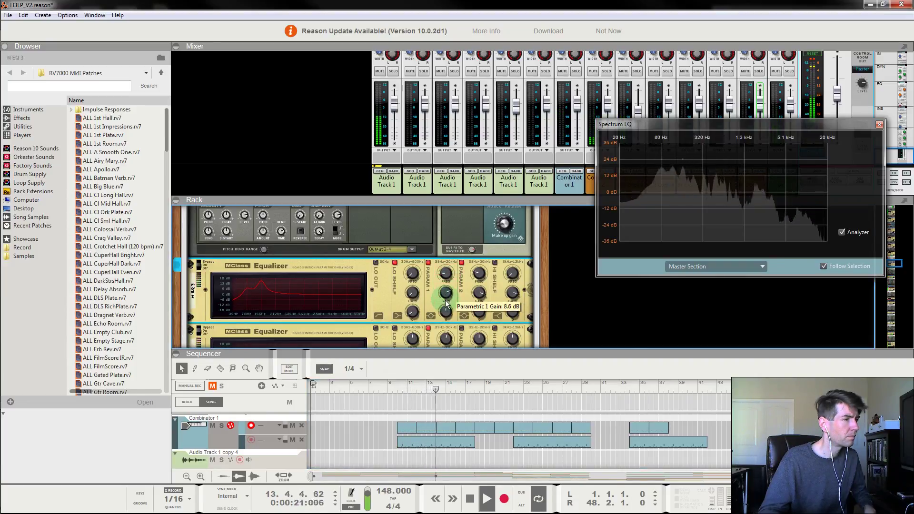
mouse_move(447, 307)
left_mouse_down()
mouse_move(447, 327)
mouse_move(447, 307)
left_mouse_up()
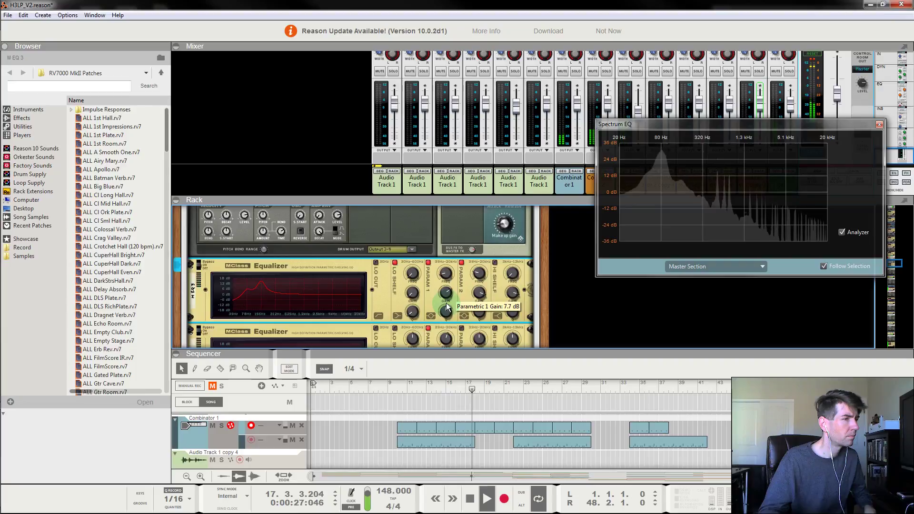
Step: Replay the section and solo the Combinator 3 and Combinator 1 channels together in the mixer
left_click(402, 388)
left_click(216, 431)
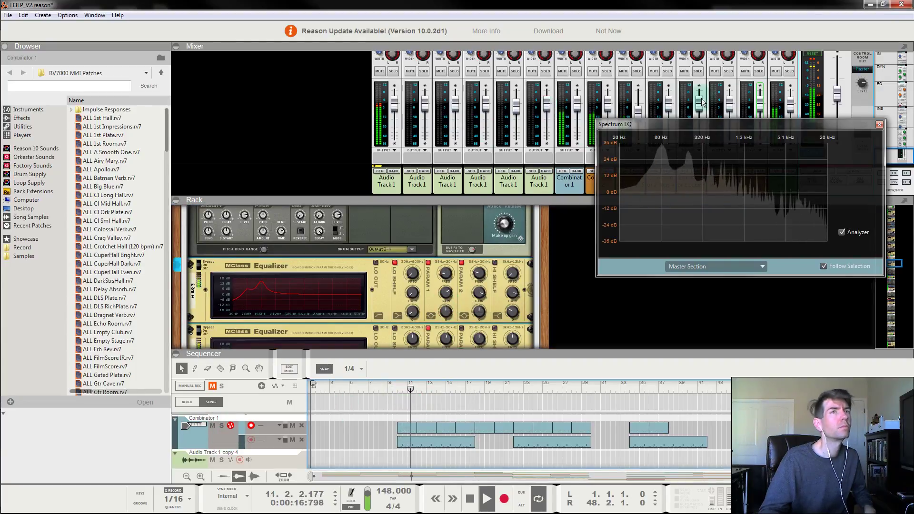
left_click(789, 71)
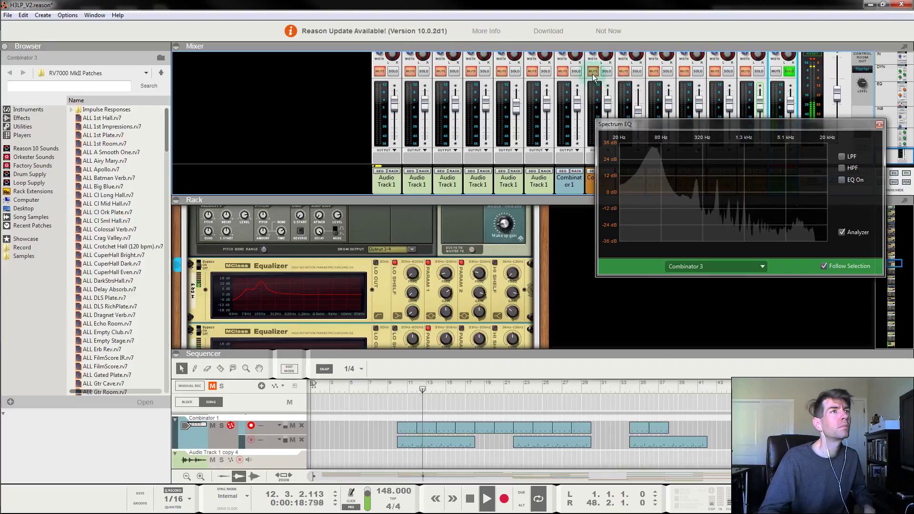
left_click(575, 71)
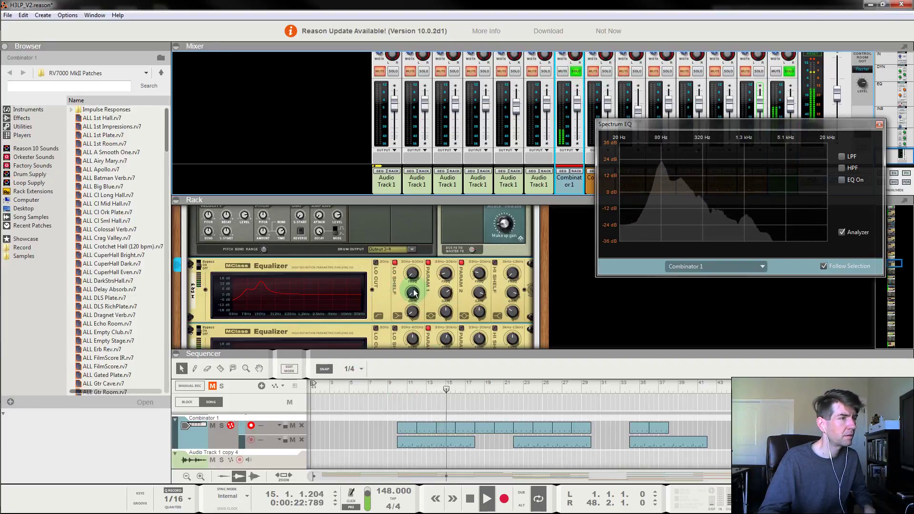
Step: Compare the first Equalizer's Param 1 gain at -2.9, 10.0 and 16.9 dB with both Combinators soloed, ending at 16.9 dB
left_click(446, 294)
left_click_drag(449, 341, 452, 339)
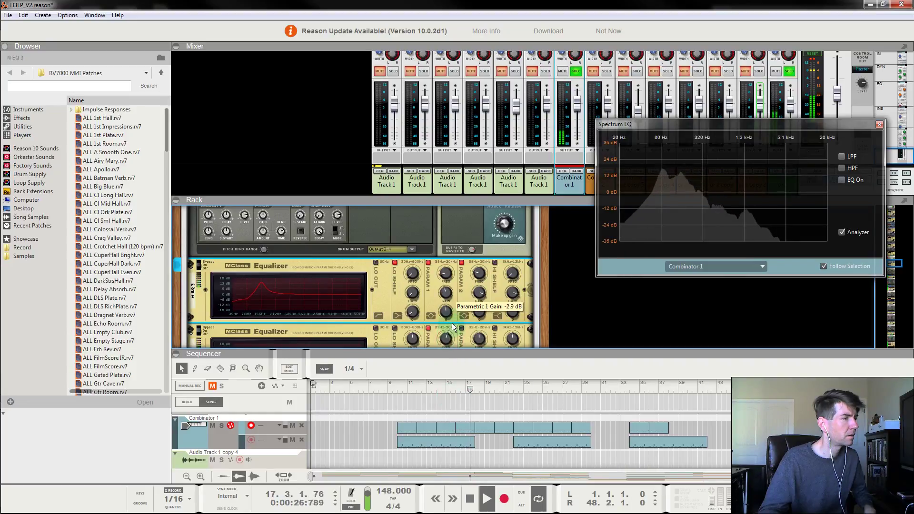
left_click_drag(473, 389, 510, 389)
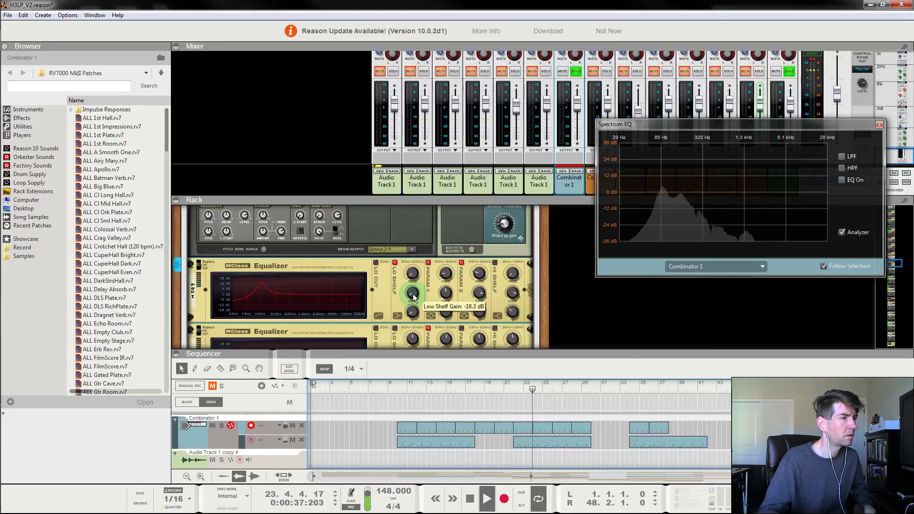
left_click(447, 293)
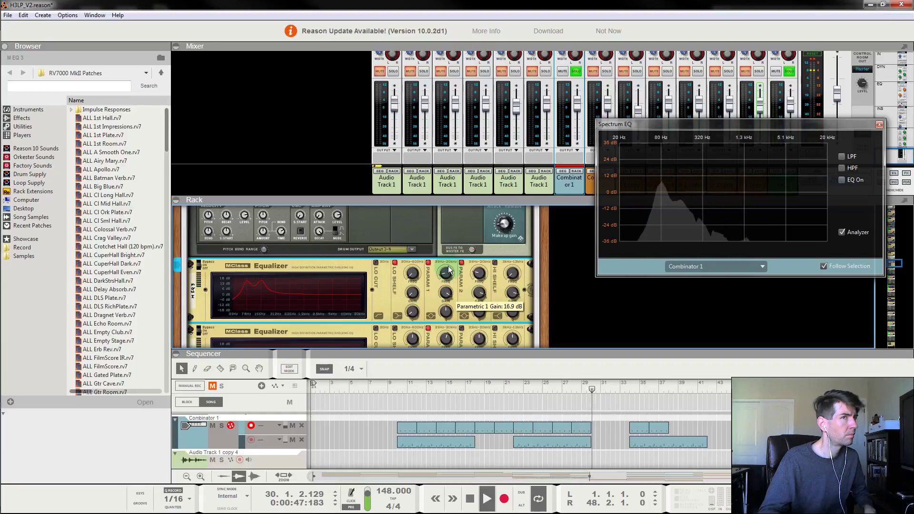
left_click(404, 383)
left_click(448, 289)
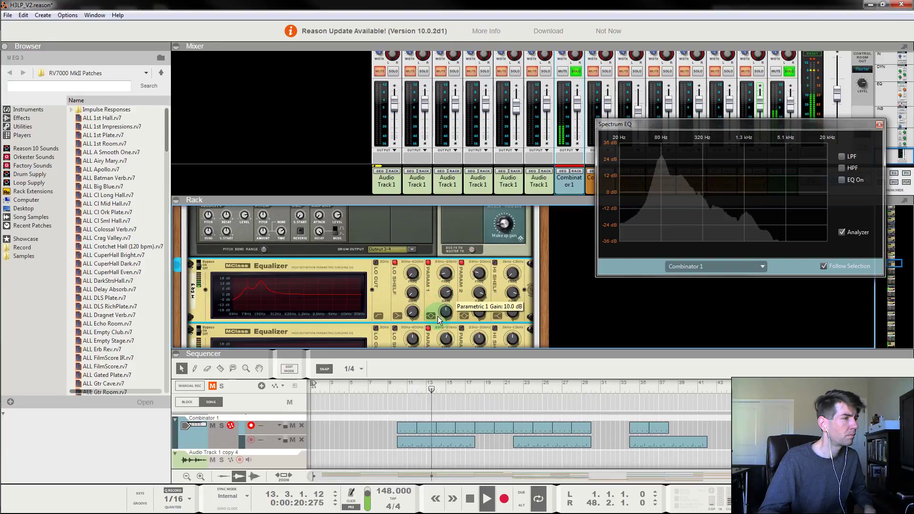
mouse_move(437, 329)
left_mouse_down()
mouse_move(434, 343)
mouse_move(434, 327)
left_mouse_up()
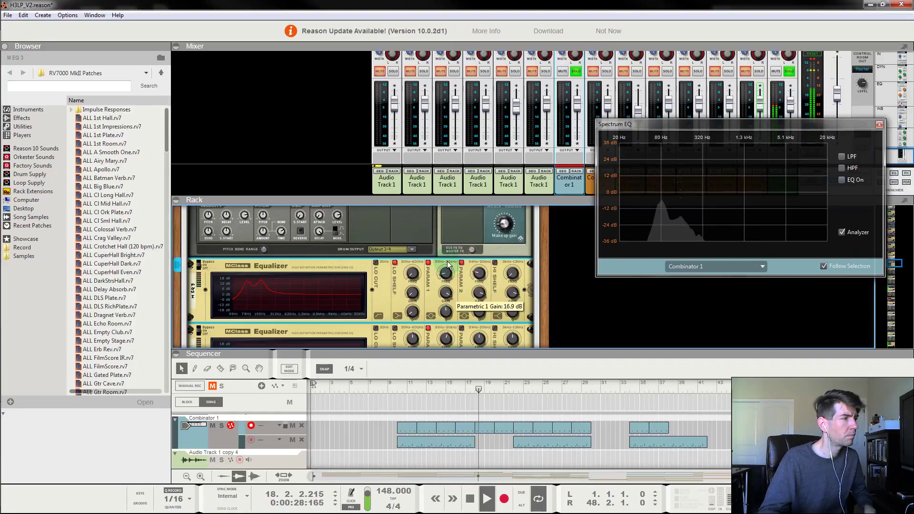
Step: Replay from around bar 10 and compare the first Equalizer's Param 1 gain at 18.0 dB and at a much lower setting
left_click(402, 385)
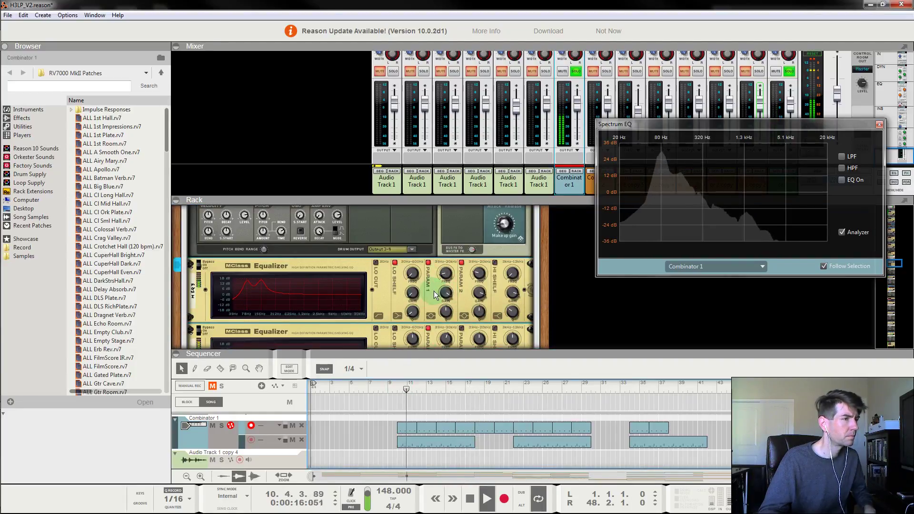
left_click(446, 293)
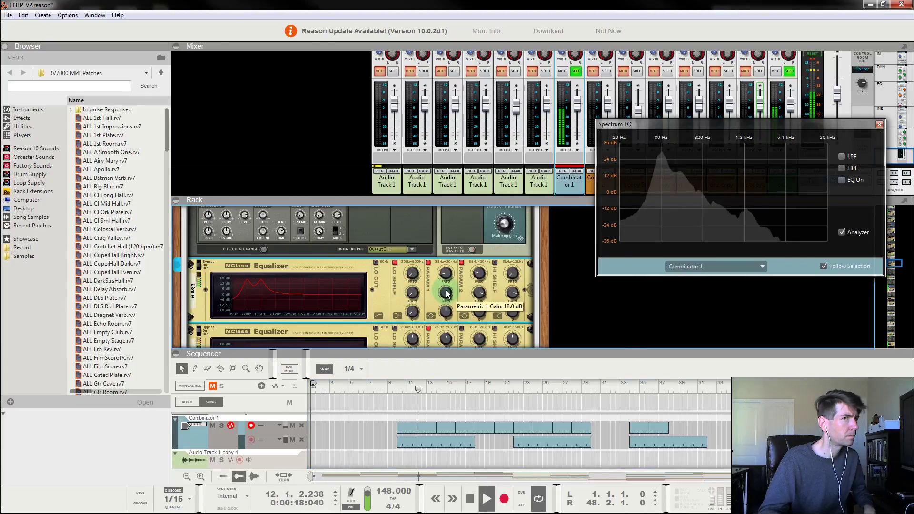
left_click_drag(446, 294, 445, 326)
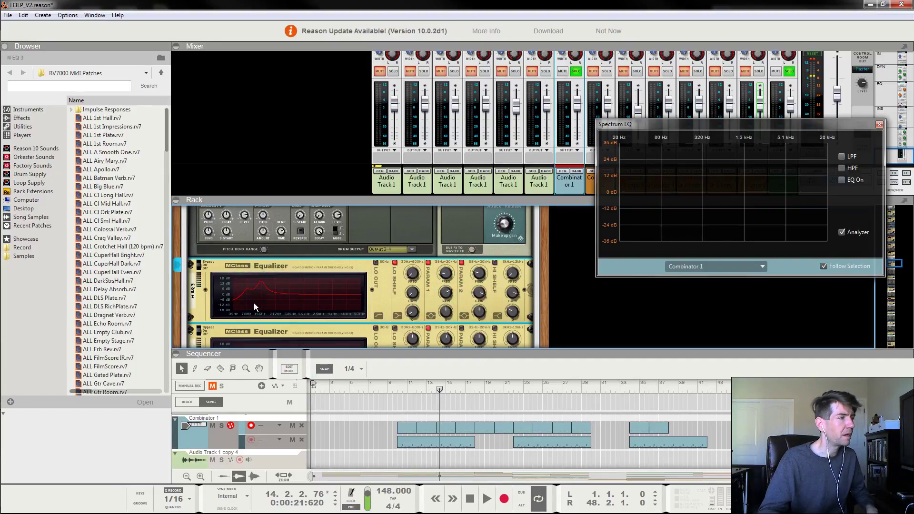
left_click(643, 324)
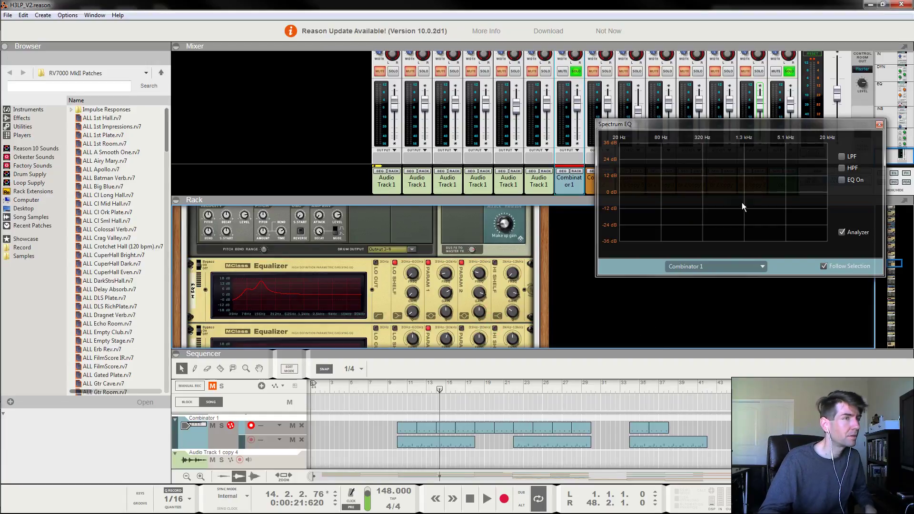
Step: Move the Spectrum EQ window below the mixer faders and replay from bar 10 to examine the Compressor's and Maximizer's input gain
left_click_drag(778, 125, 766, 204)
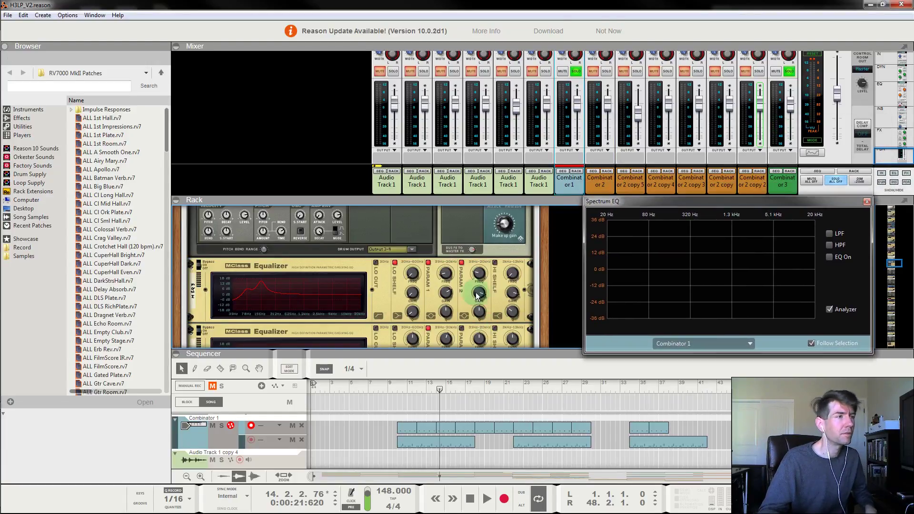
scroll(375, 298, "down", 3)
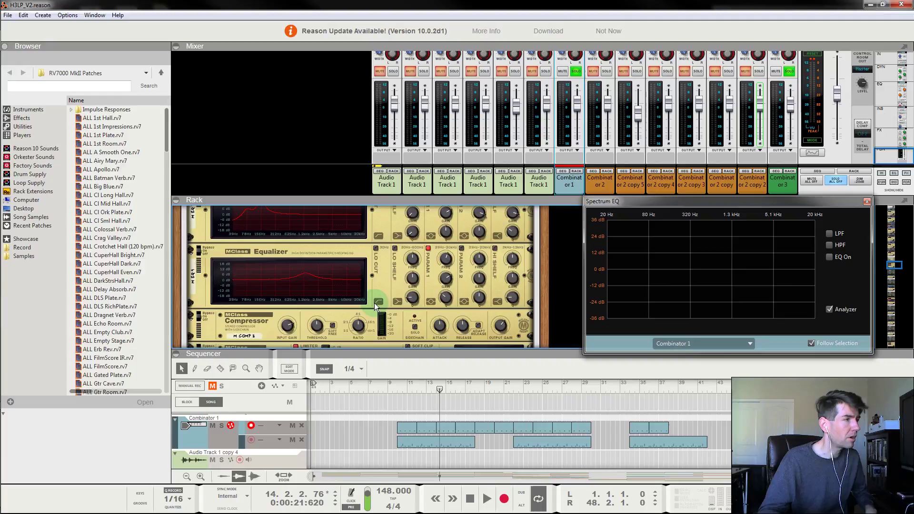
scroll(333, 285, "down", 3)
left_click_drag(420, 399, 396, 387)
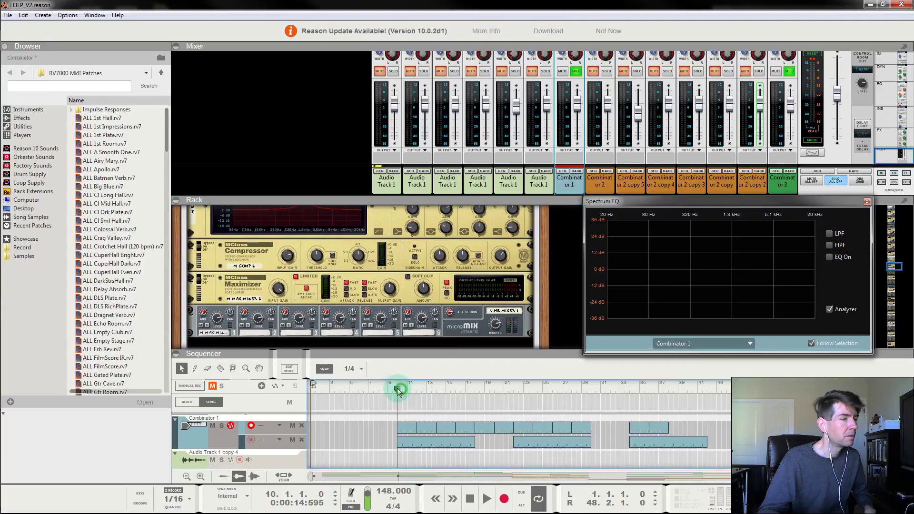
key("space")
left_click(289, 257)
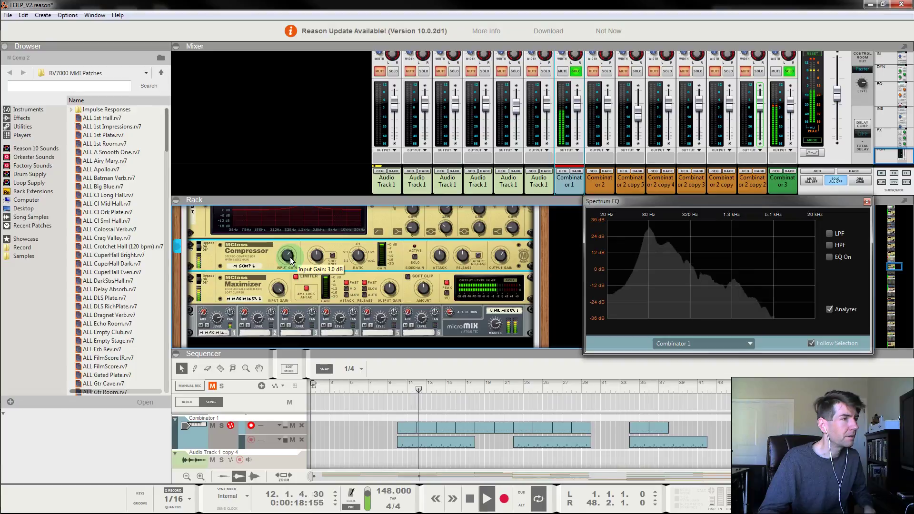
left_click(275, 291)
left_click_drag(275, 292, 276, 294)
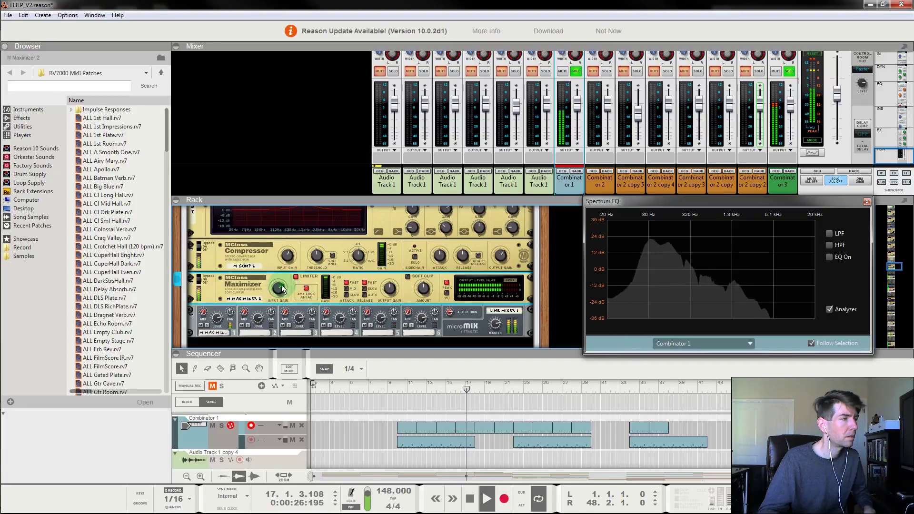
scroll(419, 282, "up", 5)
scroll(380, 289, "up", 10)
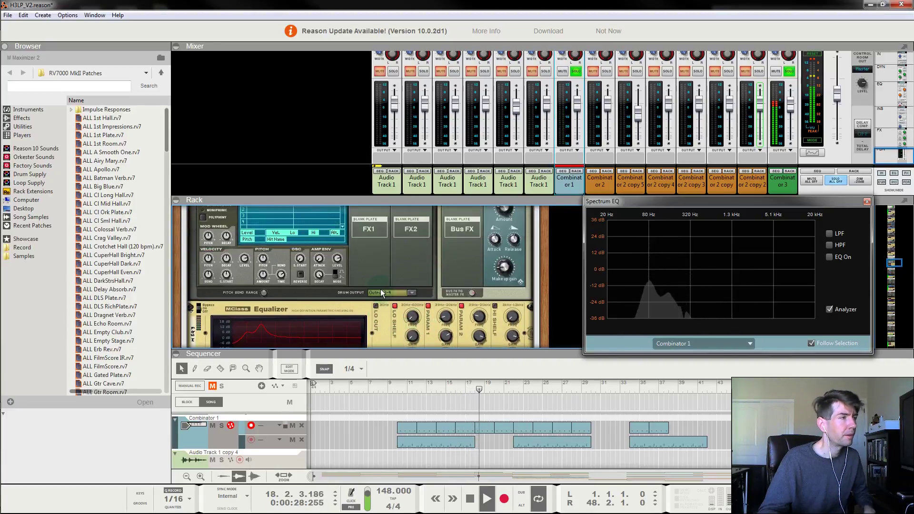
key("space")
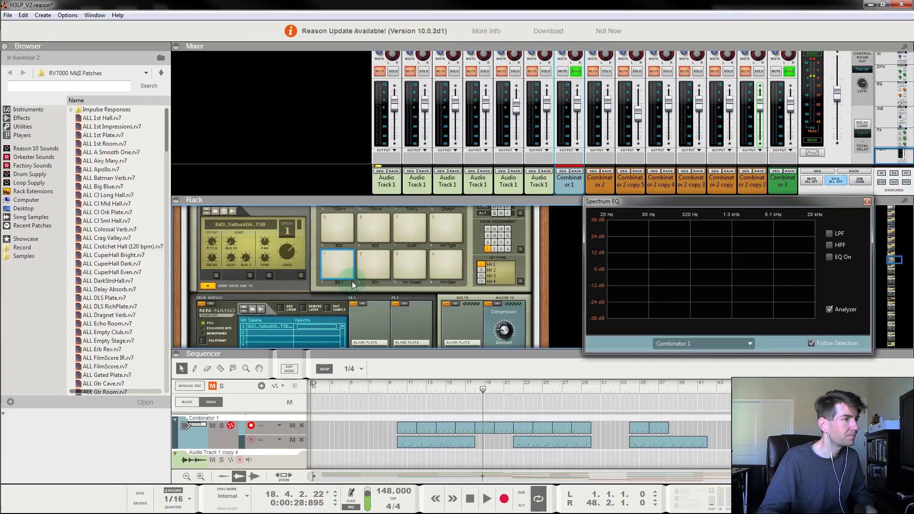
Step: Select Kong's pad 2 and change its drum output from Master FX to a separate output pair
left_click(445, 264)
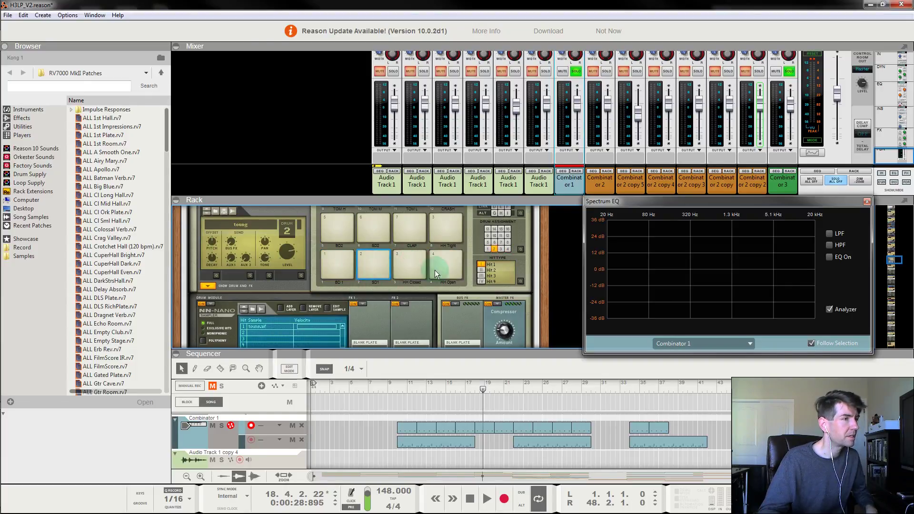
left_click(386, 255)
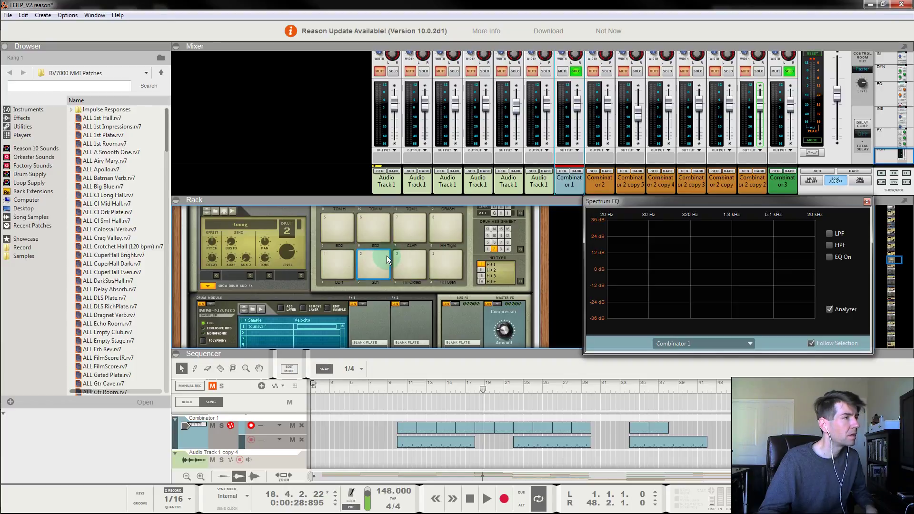
scroll(401, 301, "down", 3)
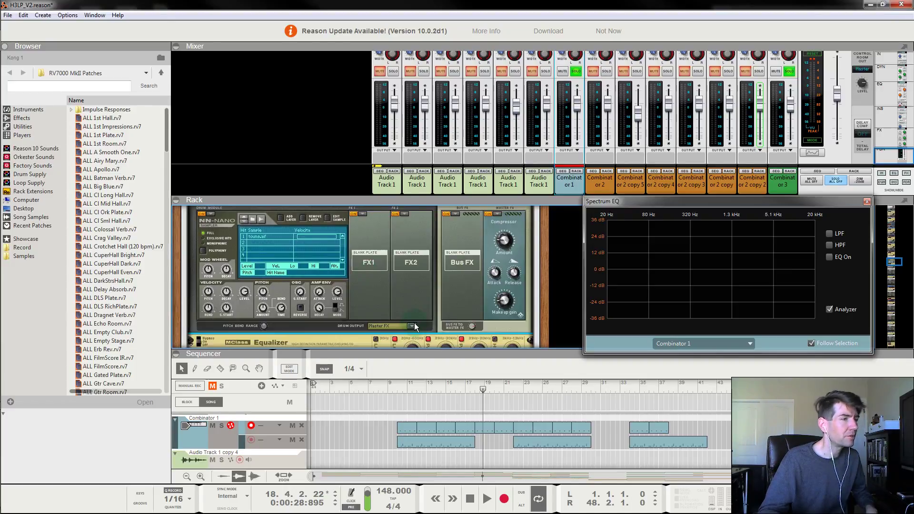
left_click(415, 327)
left_click(412, 310)
scroll(412, 310, "up", 2)
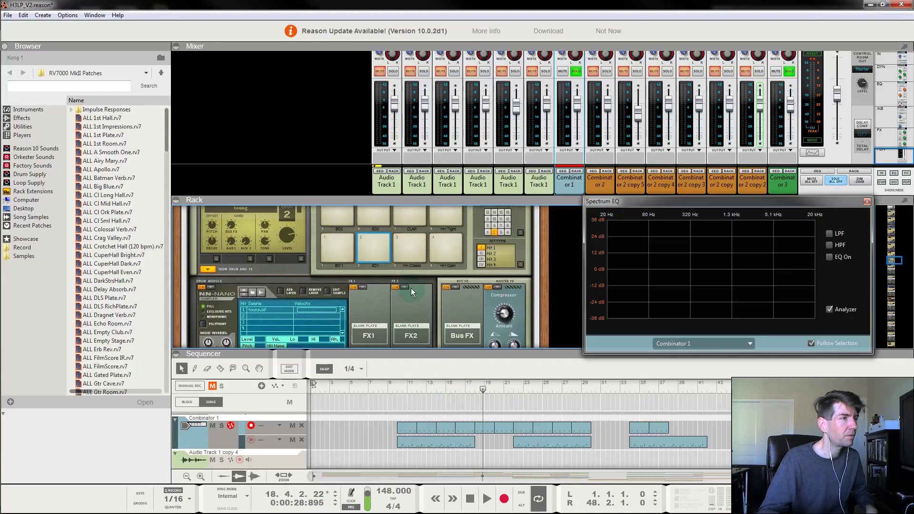
Step: Select Kong's pad 4 and set its drum output to Output 9-10
left_click(438, 238)
scroll(411, 274, "down", 3)
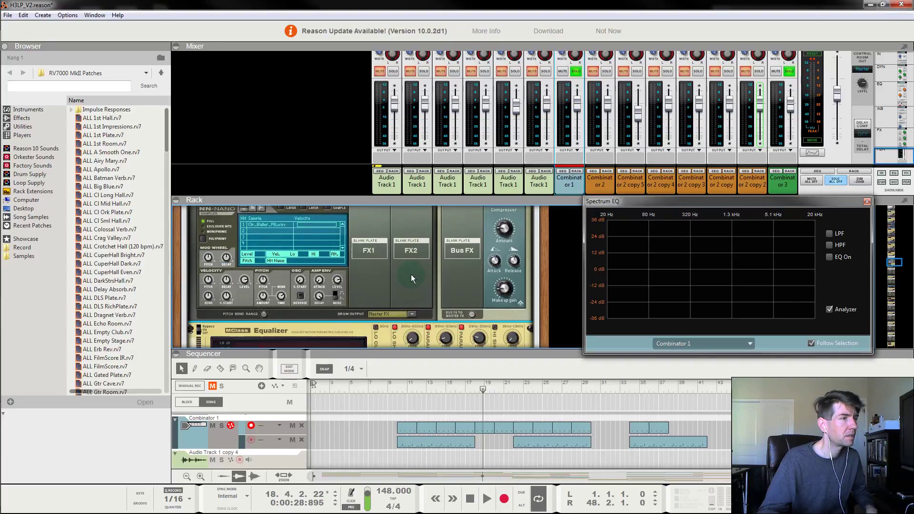
left_click(404, 310)
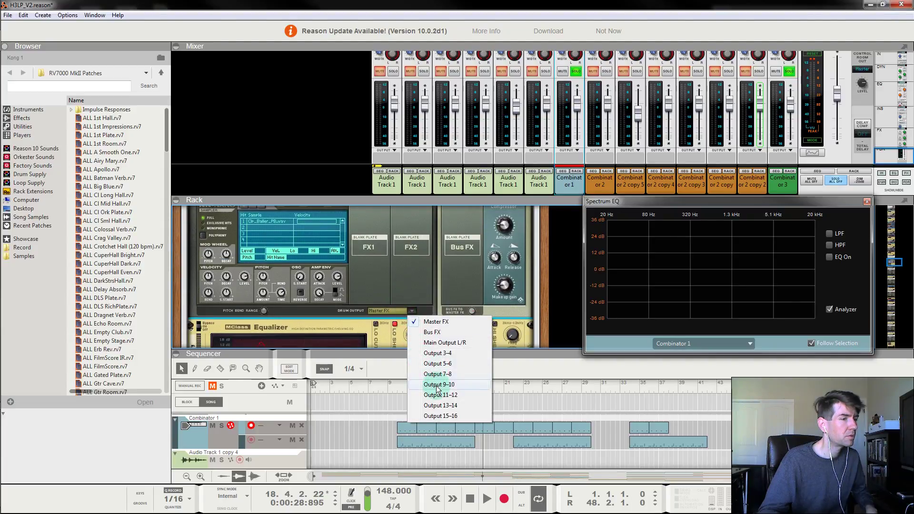
left_click(412, 310)
Step: Select Kong's pad 3 and set its drum output to Output 7-8
scroll(412, 304, "up", 2)
left_click(413, 247)
scroll(411, 283, "down", 2)
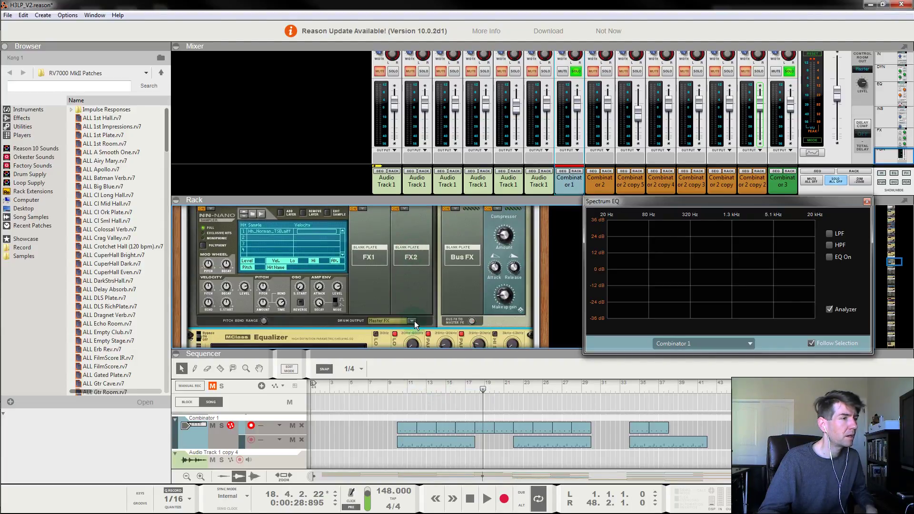
left_click(414, 323)
left_click(438, 383)
scroll(394, 258, "up", 2)
Step: Fold the two Equalizers, the Compressor and the Maximizer in Combinator 1 and duplicate all four devices together
scroll(394, 258, "down", 3)
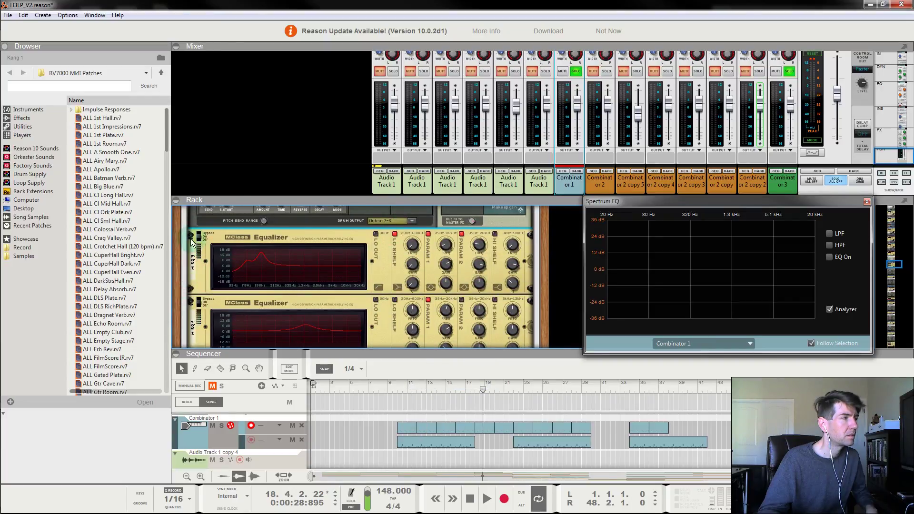
left_click(191, 241)
left_click(190, 250)
left_click(191, 264)
left_click(191, 278)
left_click(267, 242, "shift")
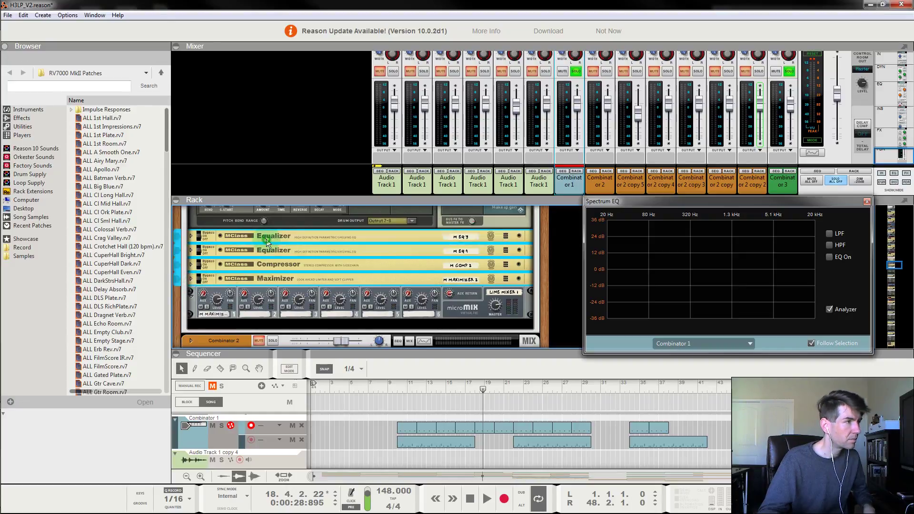
key("ctrl+d")
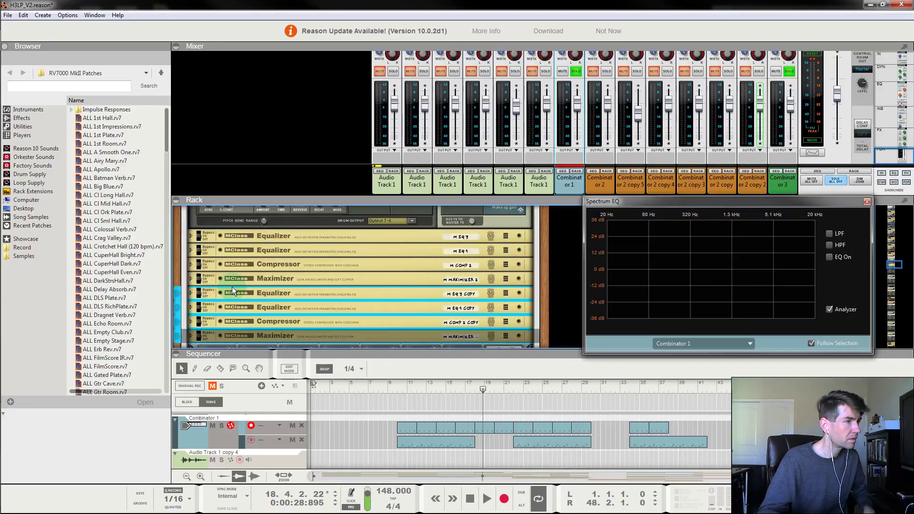
Step: Cable Kong's next free output pair into the copied first Equalizer and the copied Maximizer's output into the line mixer's second channel
key("Tab")
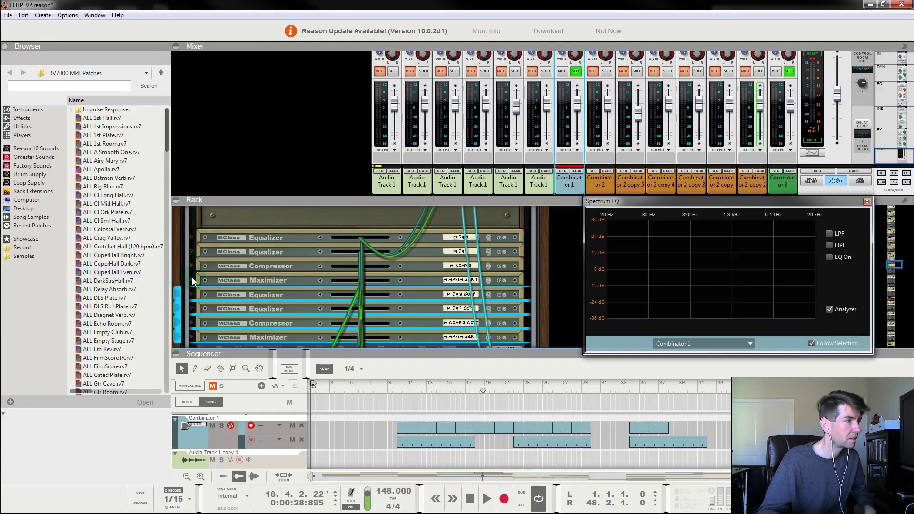
scroll(209, 275, "down", 2)
left_click(192, 255)
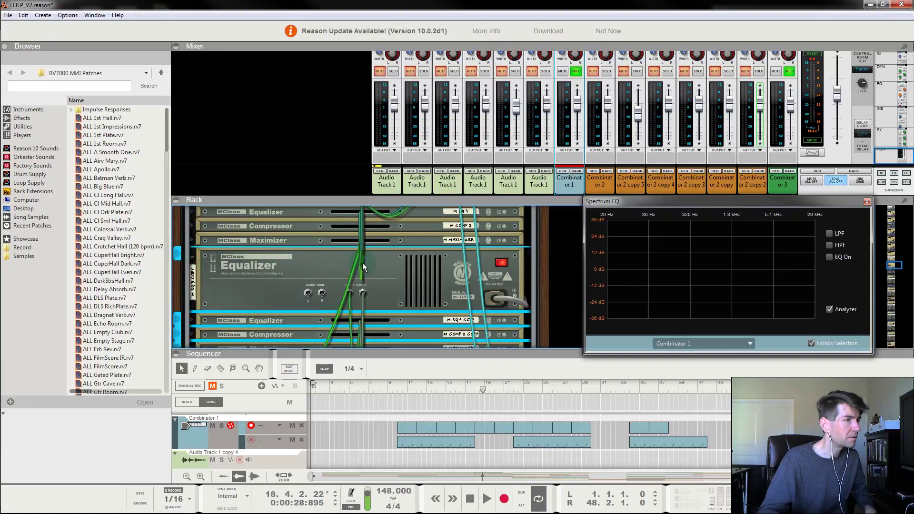
scroll(213, 292, "down", 2)
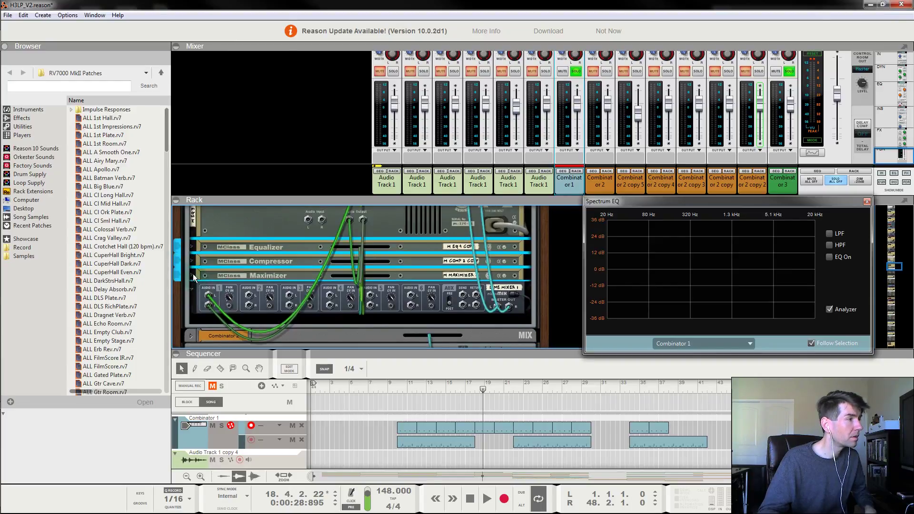
scroll(193, 278, "up", 5)
scroll(471, 252, "up", 8)
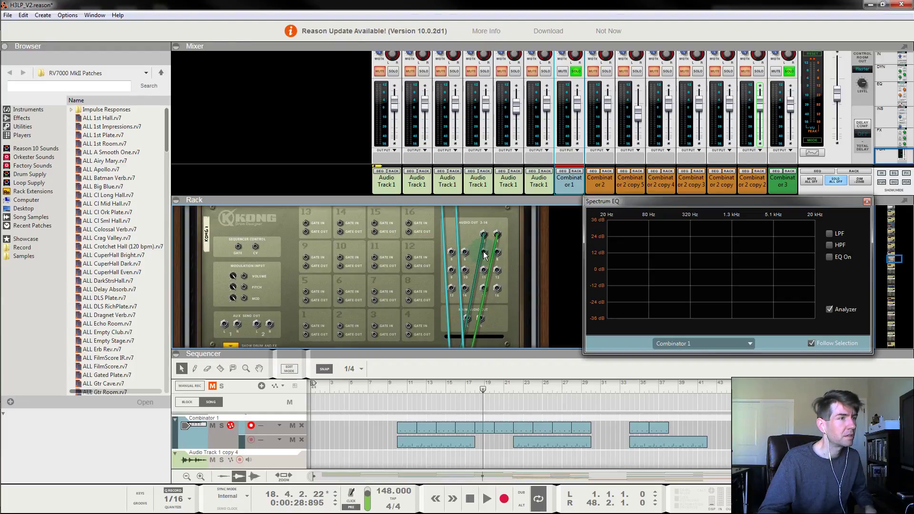
left_click(451, 257)
left_click(302, 430)
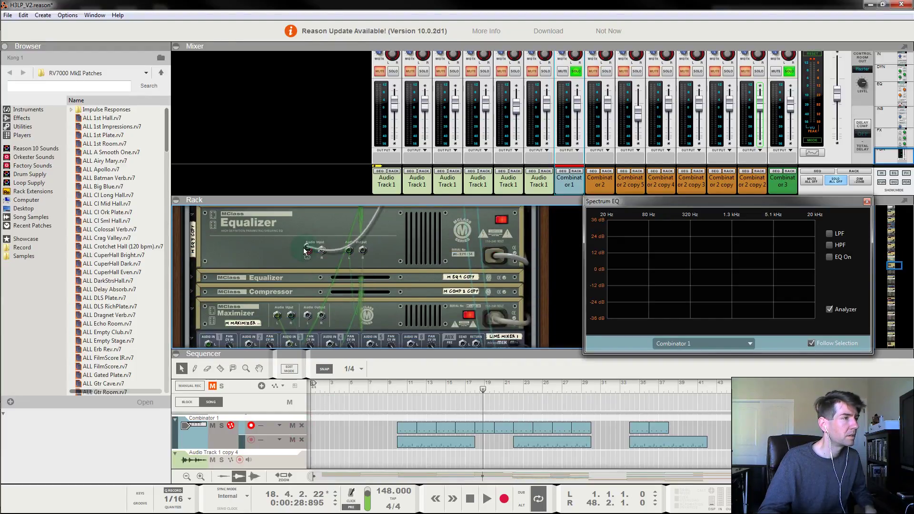
left_click_drag(309, 253, 251, 309)
Step: Hide Kong's drum and FX section and return to the rear of the rack
key("Tab")
scroll(228, 285, "up", 6)
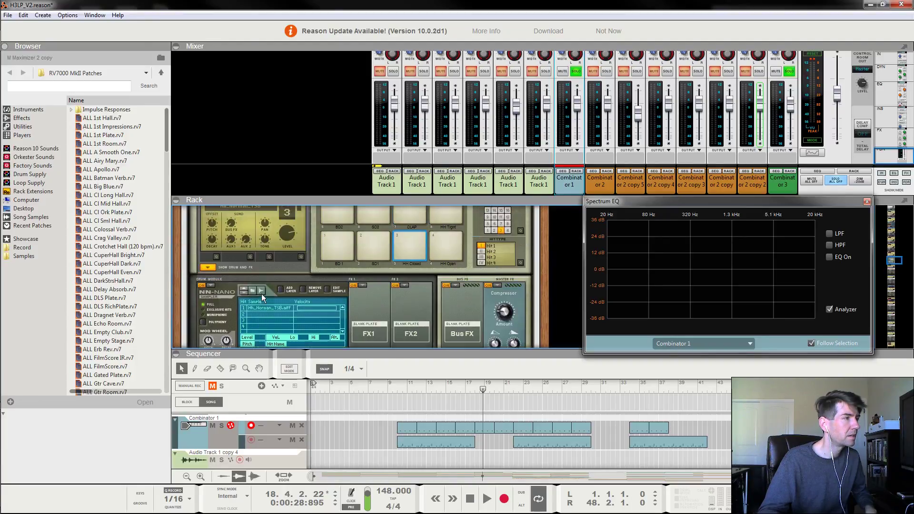
left_click(207, 268)
key("Tab")
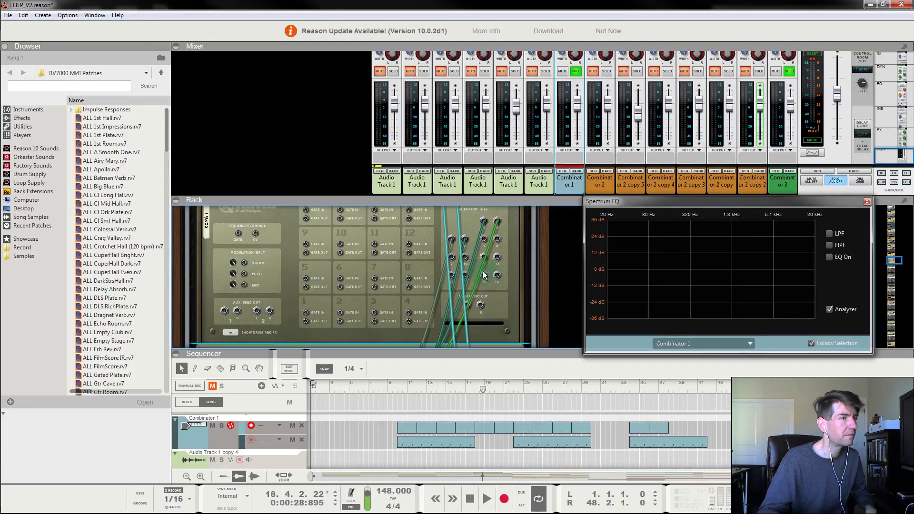
Step: Fold the copied Equalizer and Maximizer, then duplicate the copied four-device chain twice
scroll(425, 251, "down", 6)
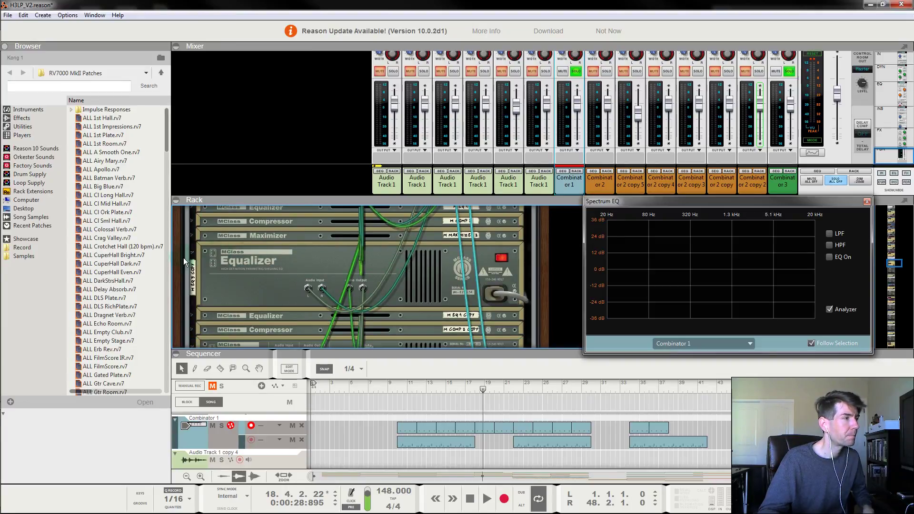
left_click(193, 257)
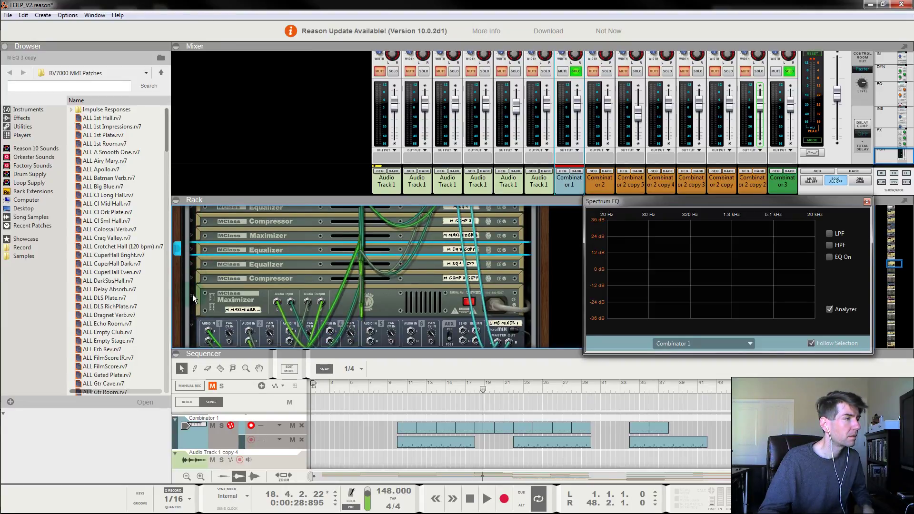
left_click(245, 292)
left_click(246, 248, "shift")
left_click_drag(259, 294, 271, 294)
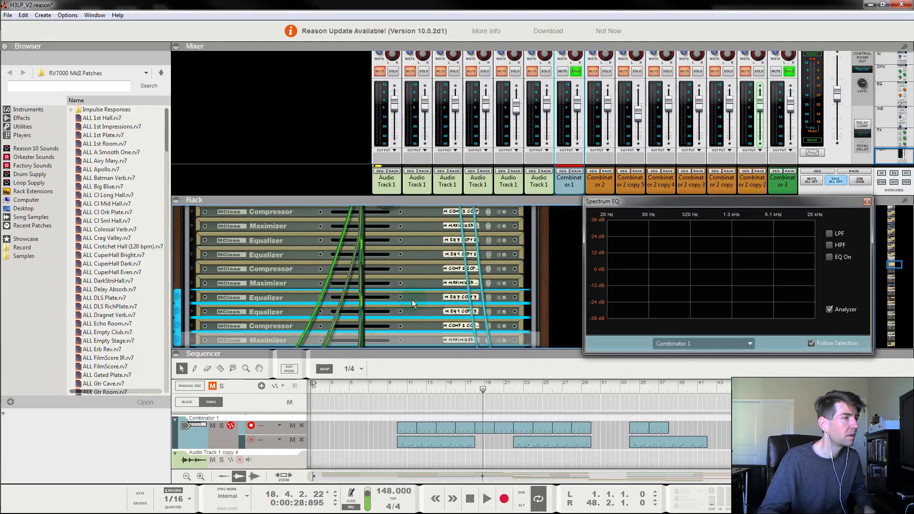
Step: Unfold the M EQ 3 copy 2 Equalizer and cable another free Kong output pair into its audio input
left_click(193, 244)
scroll(470, 250, "up", 4)
scroll(470, 250, "up", 3)
scroll(485, 229, "down", 10)
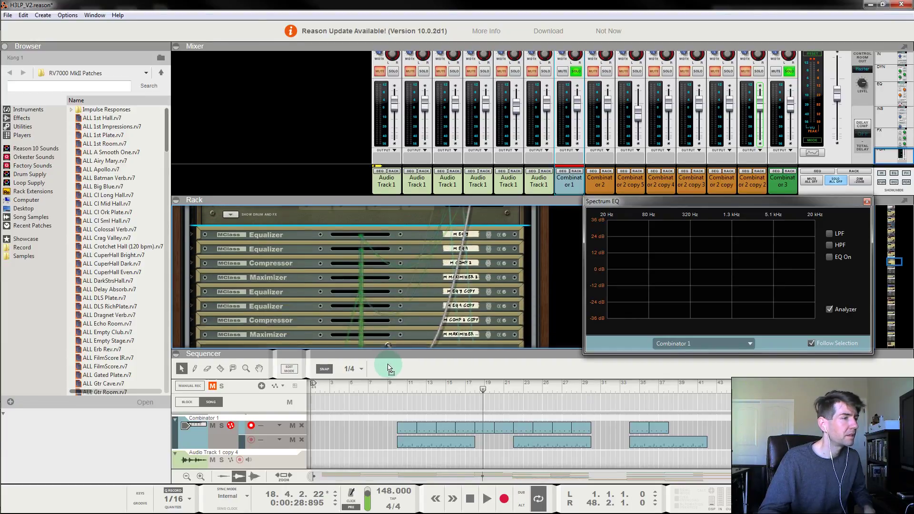
left_click_drag(300, 288, 308, 291)
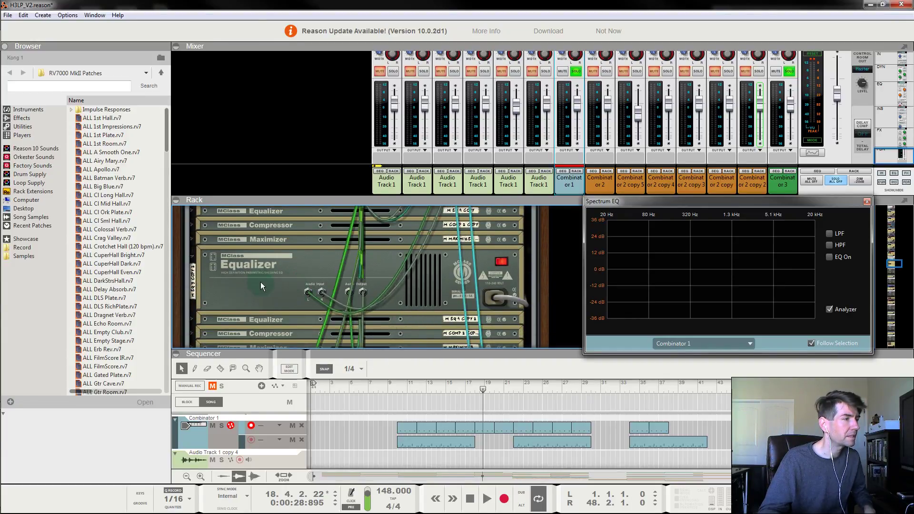
Step: Unfold the second duplicate chain's Maximizer and cable its audio output into the next free line mixer channel
scroll(243, 291, "down", 4)
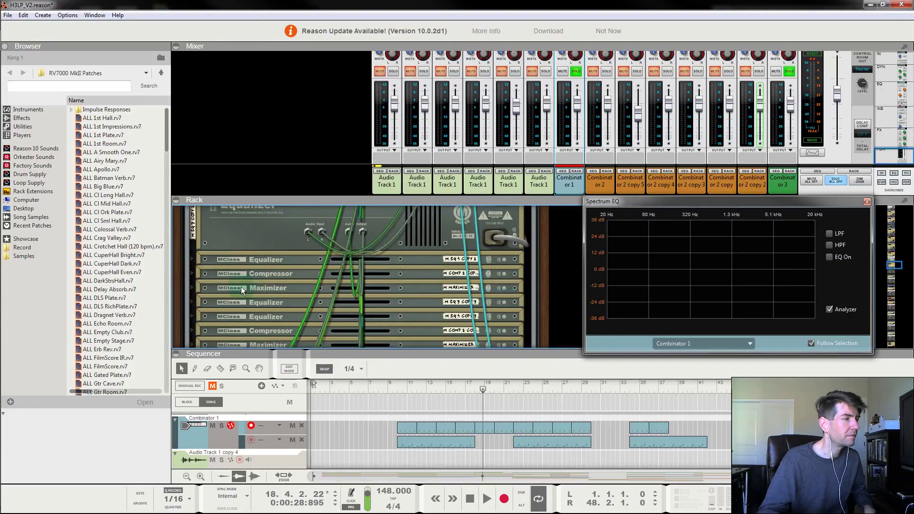
left_click(193, 289)
left_click_drag(310, 303, 283, 279)
Step: Unfold the M EQ 3 copy 3 Equalizer and cable a free Kong output pair into its audio input
scroll(283, 279, "up", 5)
left_click(191, 278)
scroll(442, 309, "up", 8)
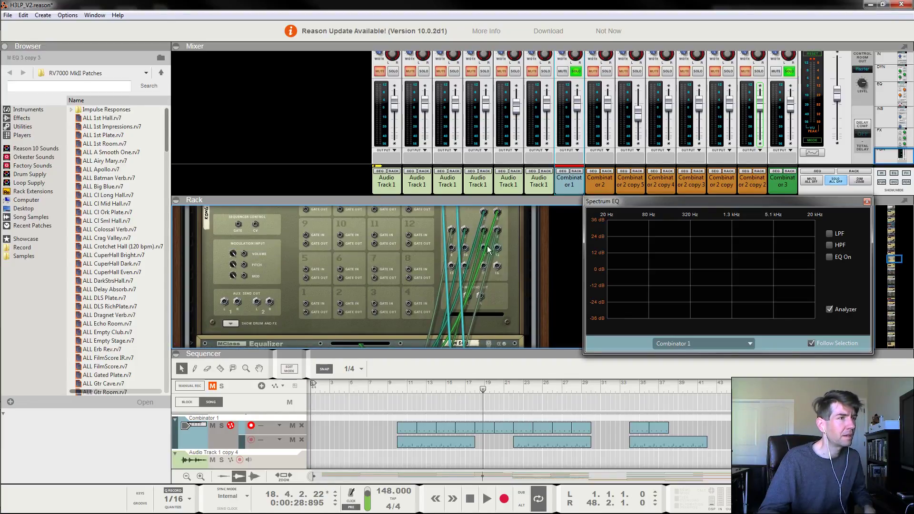
left_click_drag(460, 253, 270, 270)
Step: Unfold the last duplicate chain's Maximizer, cable its audio output into the next free line mixer channel, and return to the rack front
left_click(193, 302)
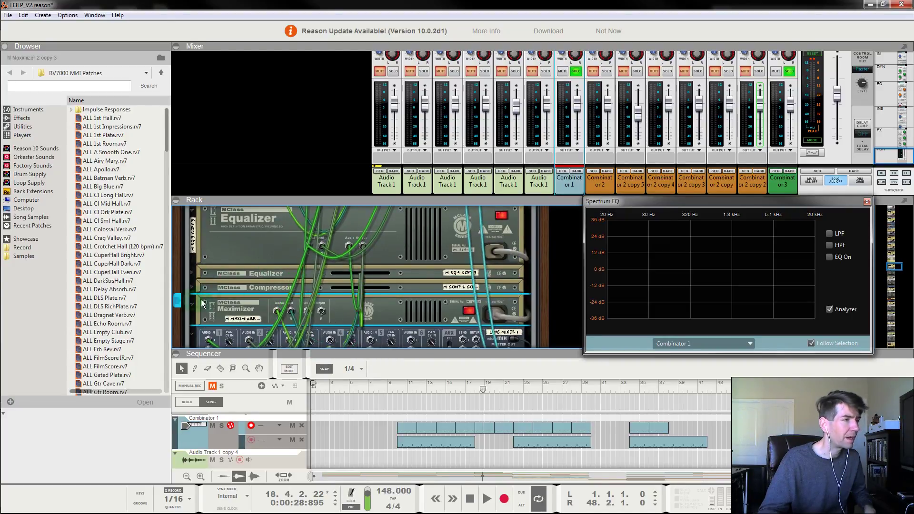
left_click_drag(308, 315, 332, 288)
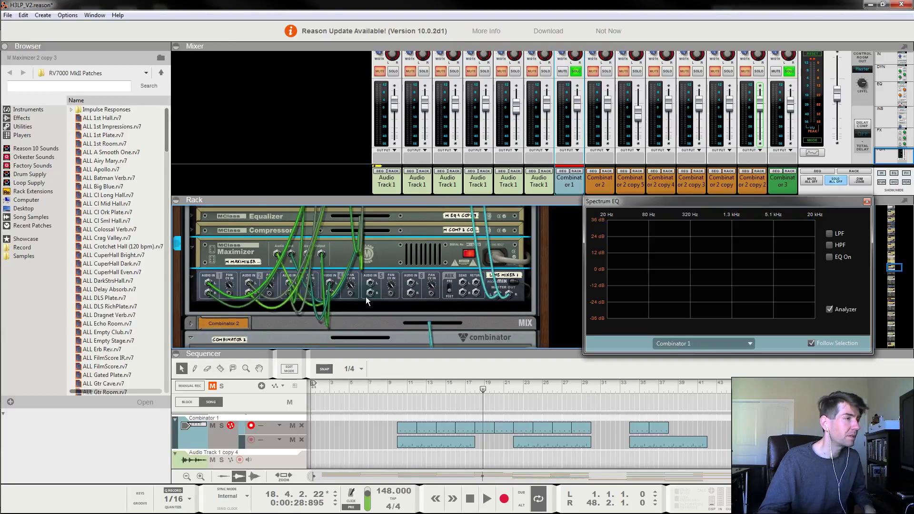
key("Tab")
Step: Reset both Equalizers of the last duplicate chain, M EQ 3 copy 3 and M EQ 4 copy 3, to their default settings
scroll(345, 261, "down", 5)
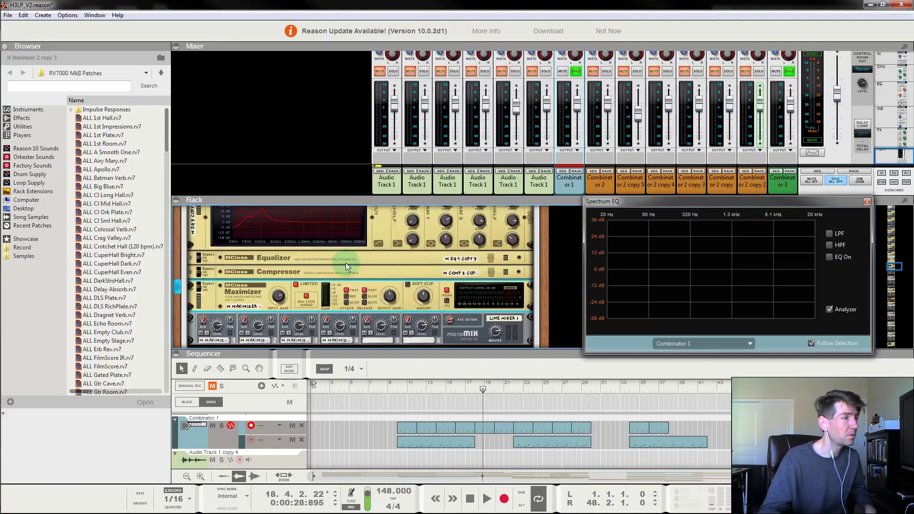
scroll(306, 284, "down", 2)
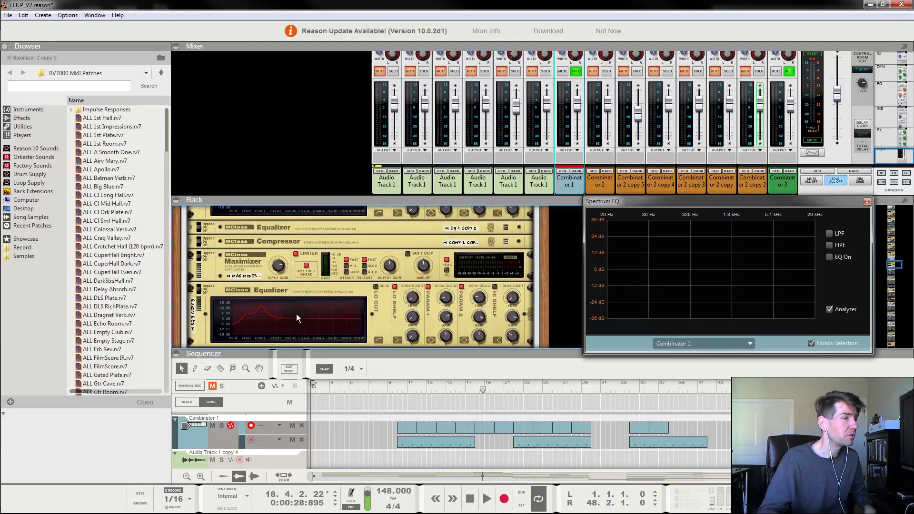
left_click_drag(445, 299, 448, 306)
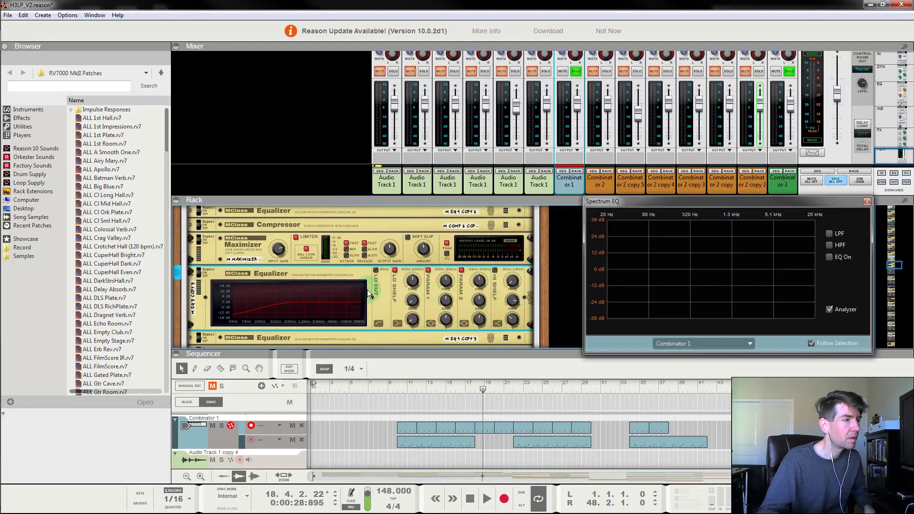
right_click(368, 293)
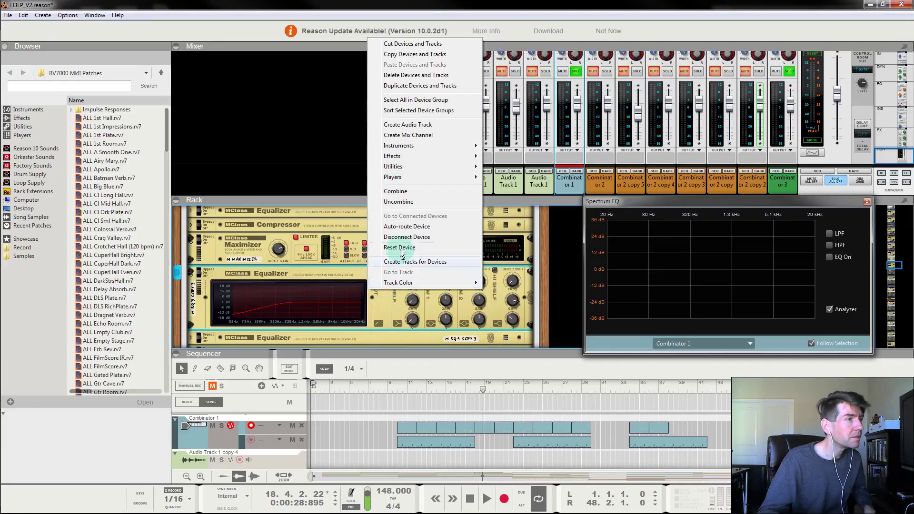
left_click(377, 283)
scroll(310, 273, "down", 3)
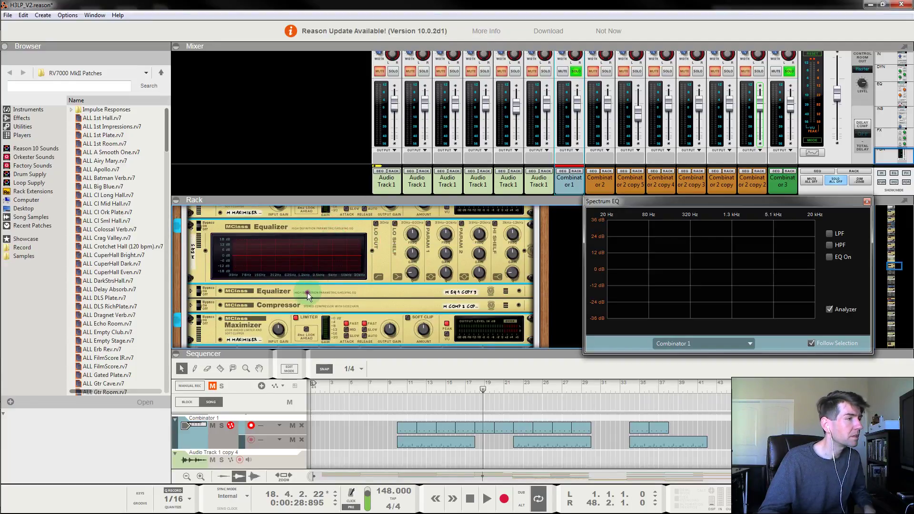
right_click(307, 292)
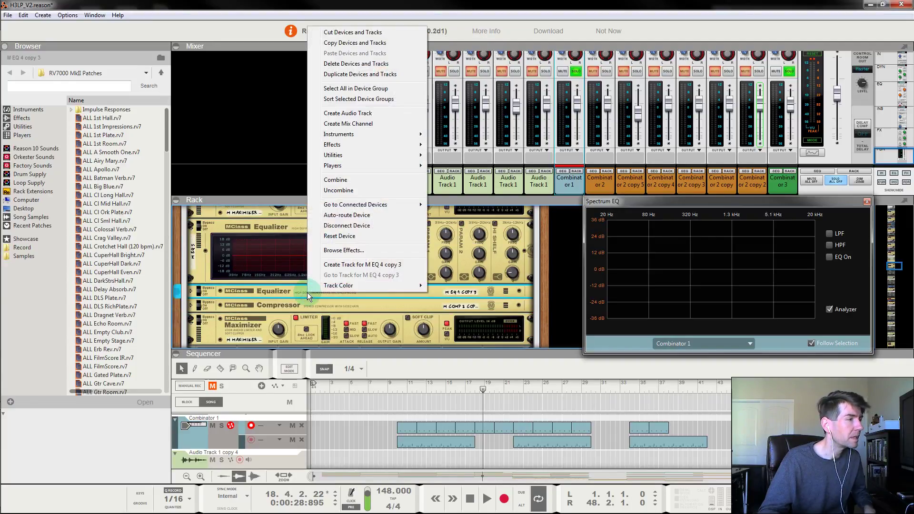
left_click(354, 237)
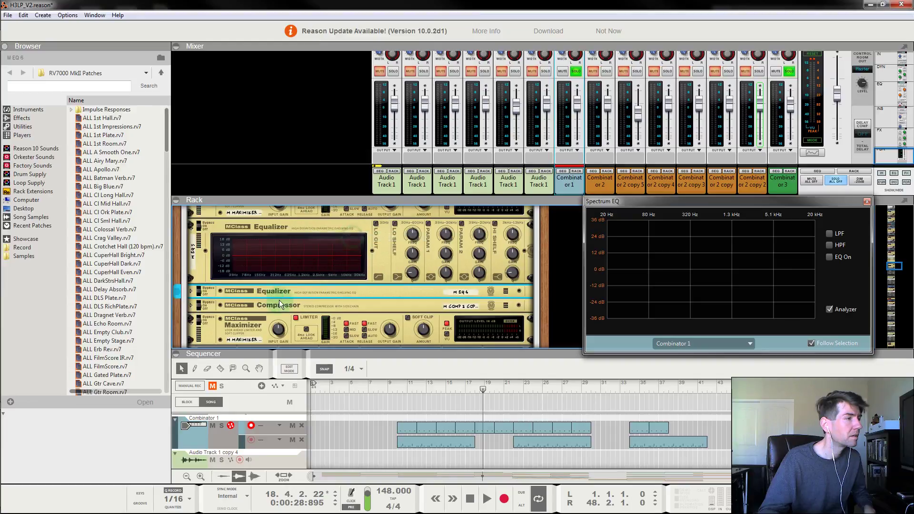
left_click(191, 292)
Step: Reset the M EQ 3 copy 2 and M EQ 4 copy 2 Equalizers to their default settings
scroll(241, 281, "down", 4)
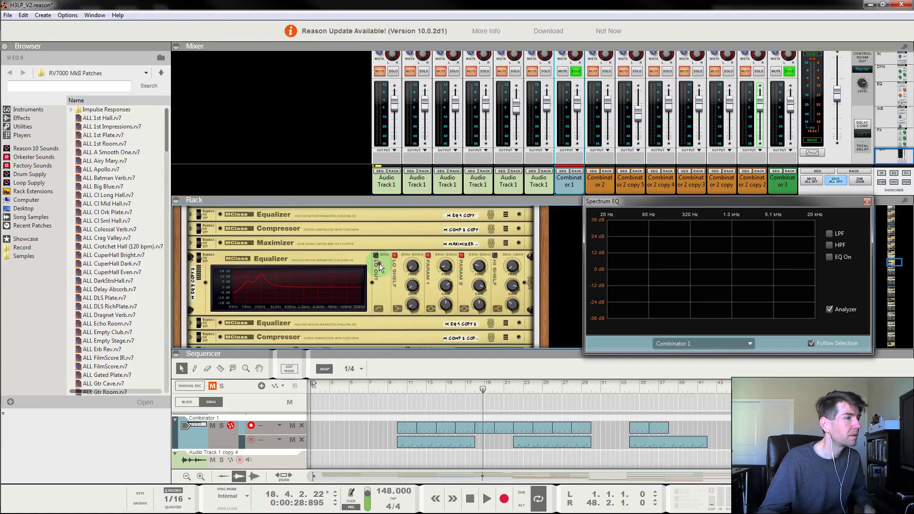
right_click(379, 268)
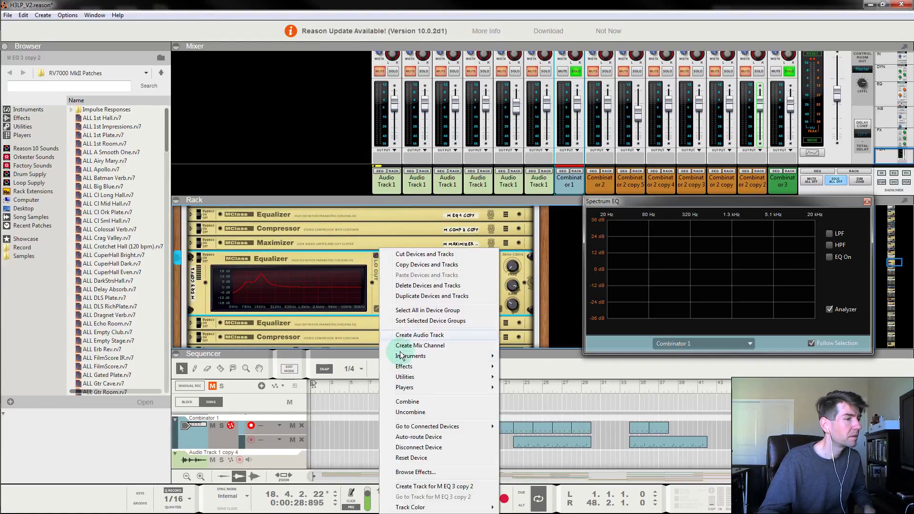
left_click(412, 458)
left_click(351, 323)
right_click(351, 323)
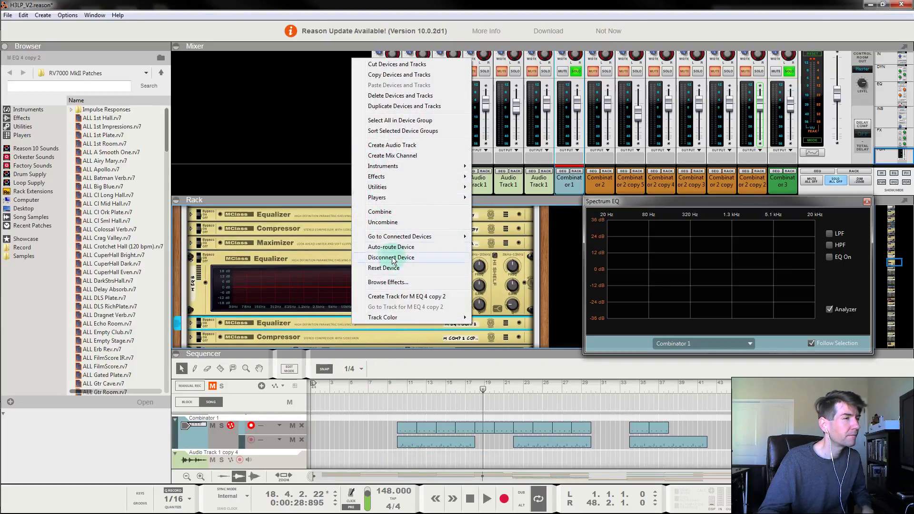
left_click(395, 268)
Step: Unfold the M EQ 3 copy and M EQ 4 copy Equalizers and reset both to their default settings
scroll(225, 276, "up", 3)
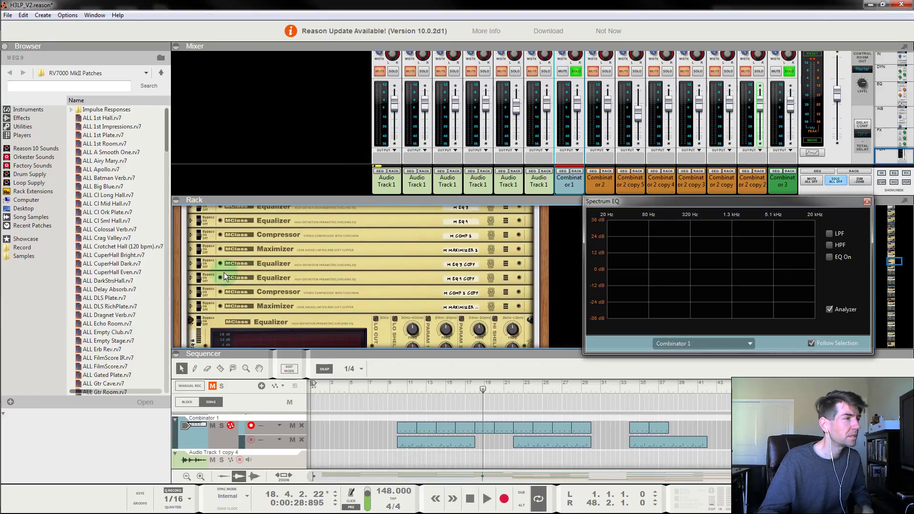
left_click(191, 279)
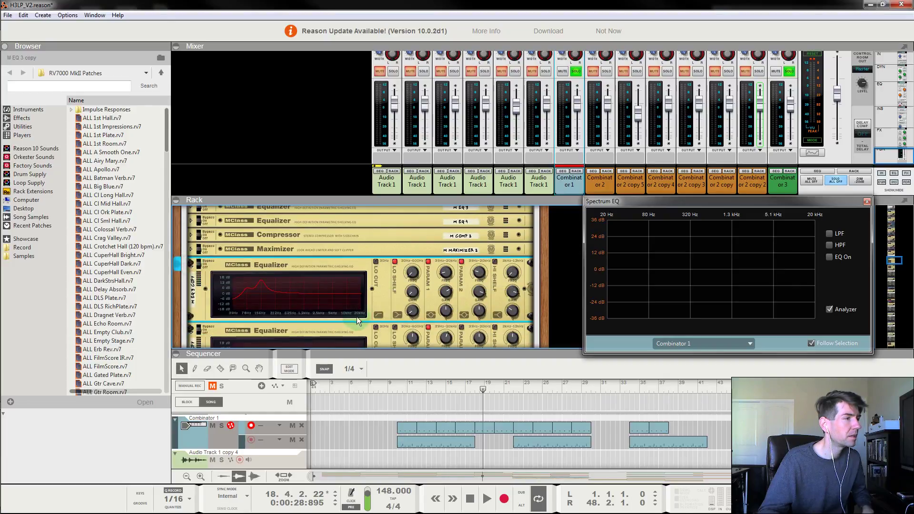
scroll(360, 303, "down", 2)
left_click(352, 284, "shift")
right_click(352, 283)
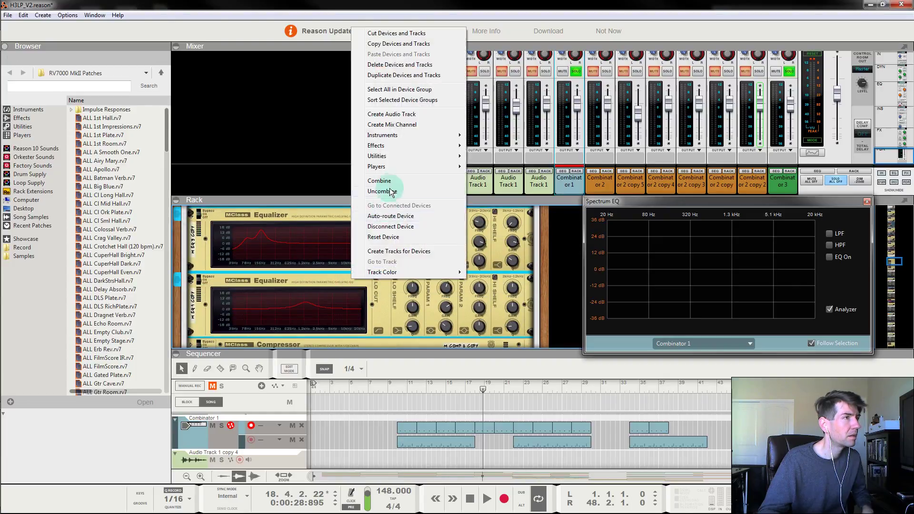
left_click(384, 237)
Step: Play the song from bar 10 and enable the low shelf on the M EQ 8 Equalizer with its frequency at 600 Hz
scroll(351, 287, "up", 5)
scroll(351, 287, "down", 2)
left_click_drag(413, 388, 399, 388)
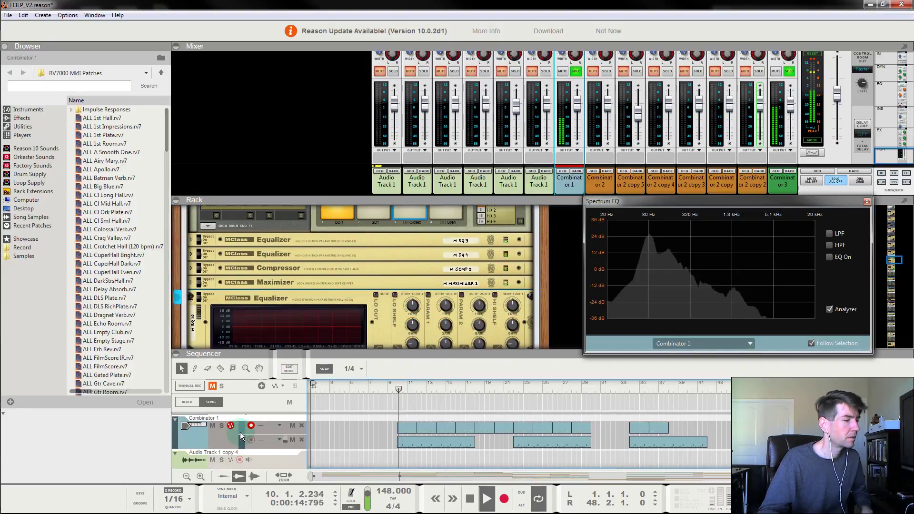
scroll(372, 295, "down", 6)
scroll(357, 279, "up", 8)
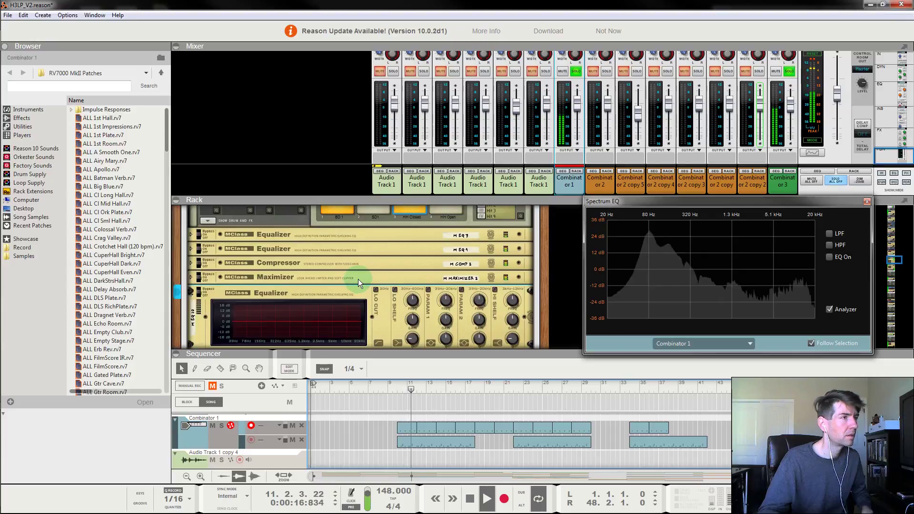
scroll(331, 281, "down", 5)
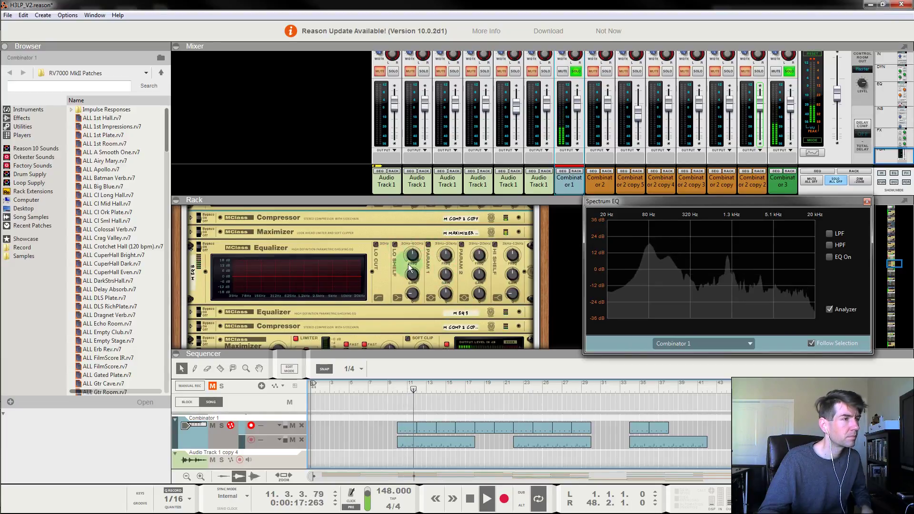
left_click_drag(442, 274, 418, 280)
left_click(394, 244)
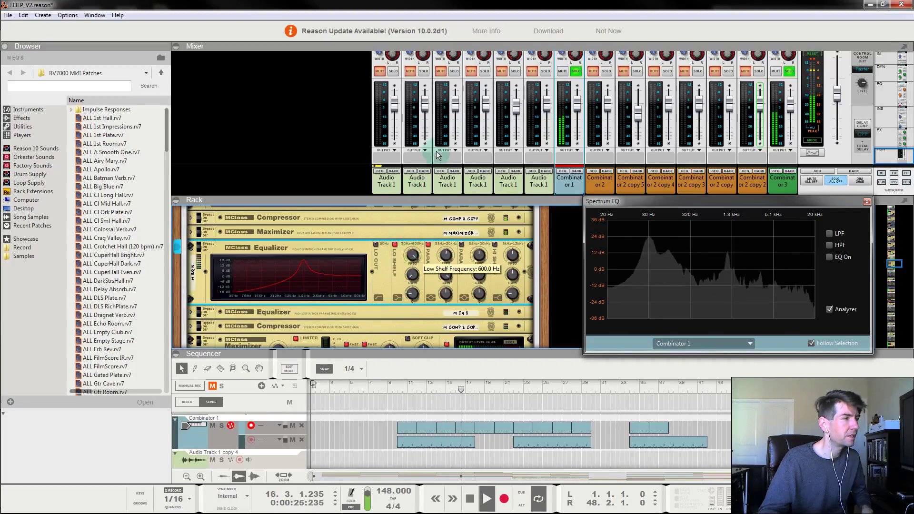
Step: Reshape M EQ 8's low-shelf curve, set its Parametric 1 gain to -1.7 dB, and stop playback back at bar 10
left_click_drag(418, 354, 448, 311)
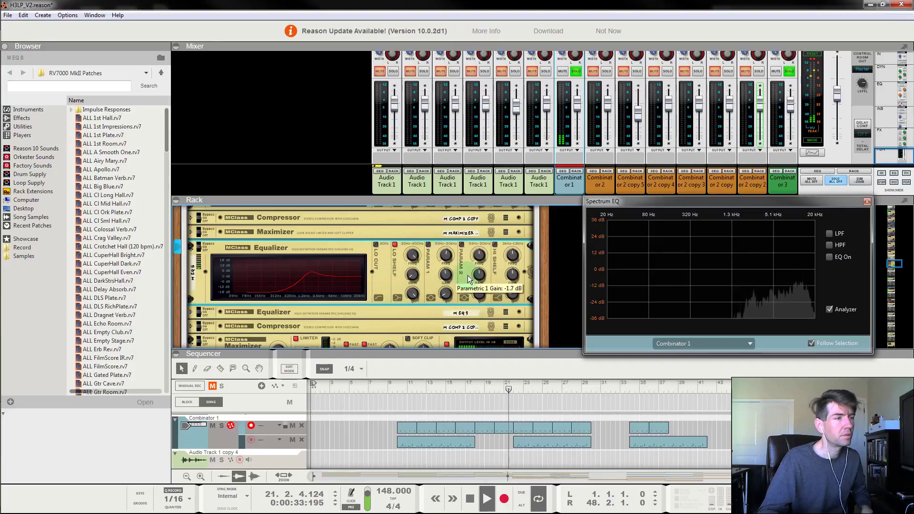
left_click(415, 428)
key("space")
left_click(400, 390)
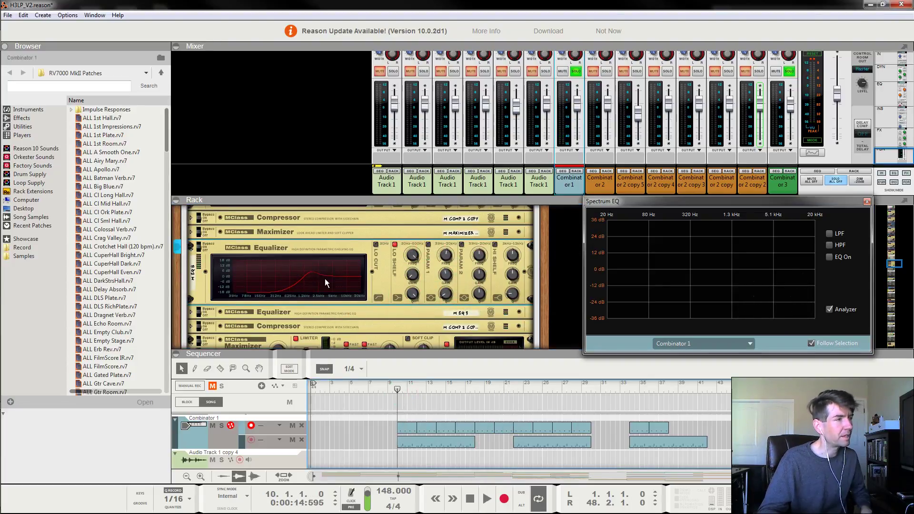
Step: Set M EQ 8's Parametric 1 gain to -5.1 dB, then lower its low-shelf frequency while the song plays
left_click_drag(445, 281, 449, 265)
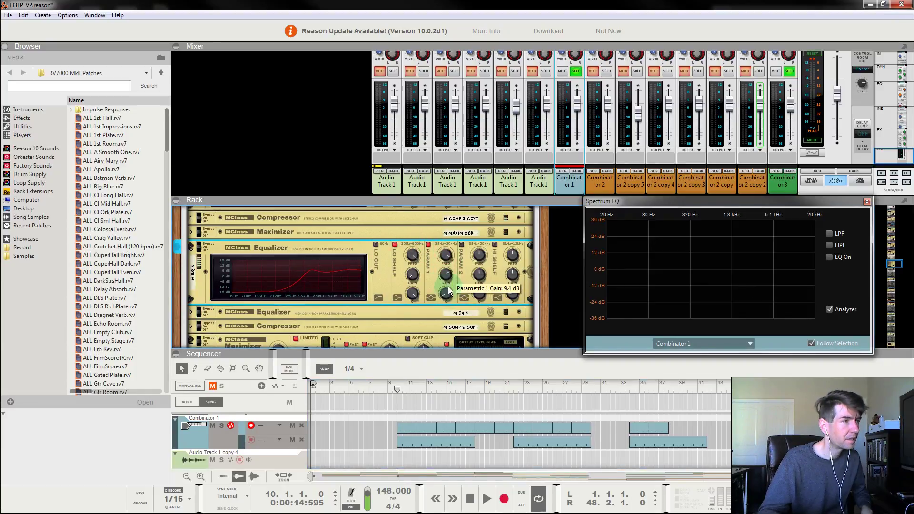
left_click_drag(447, 290, 450, 280)
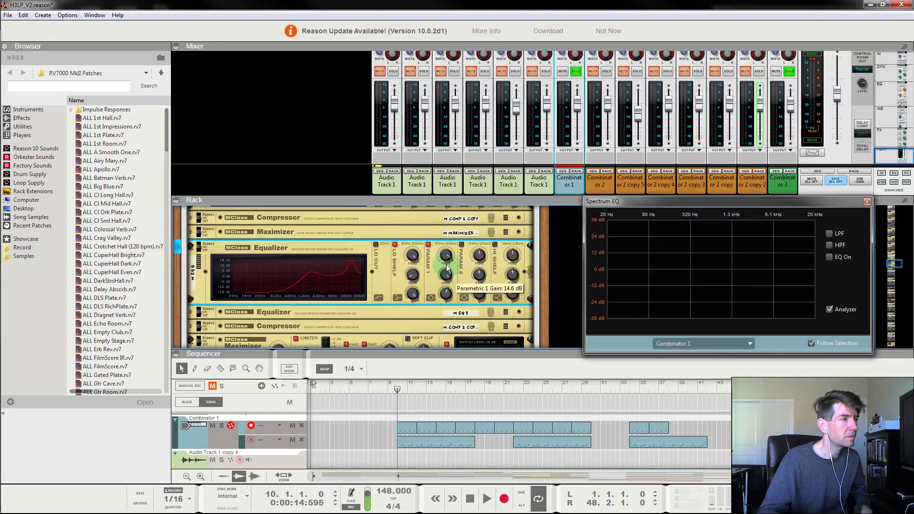
left_click_drag(445, 270, 448, 298)
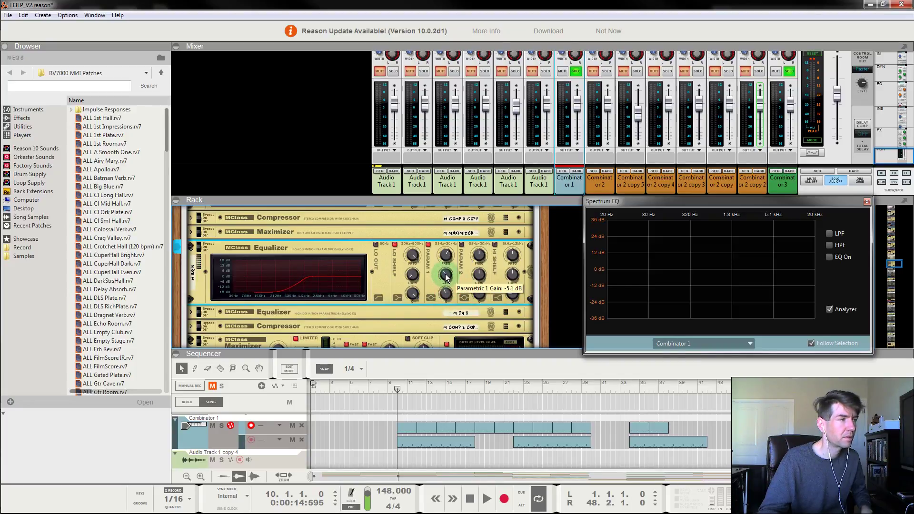
key("space")
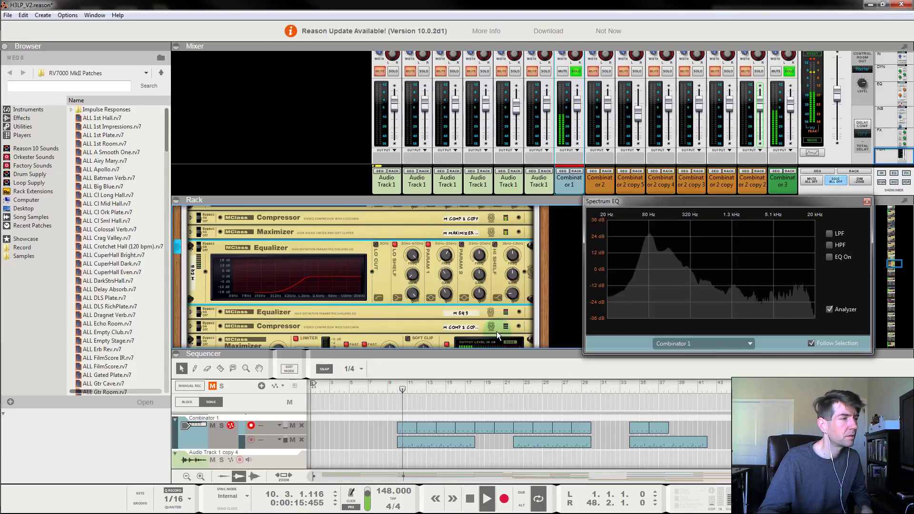
left_click_drag(444, 259, 415, 262)
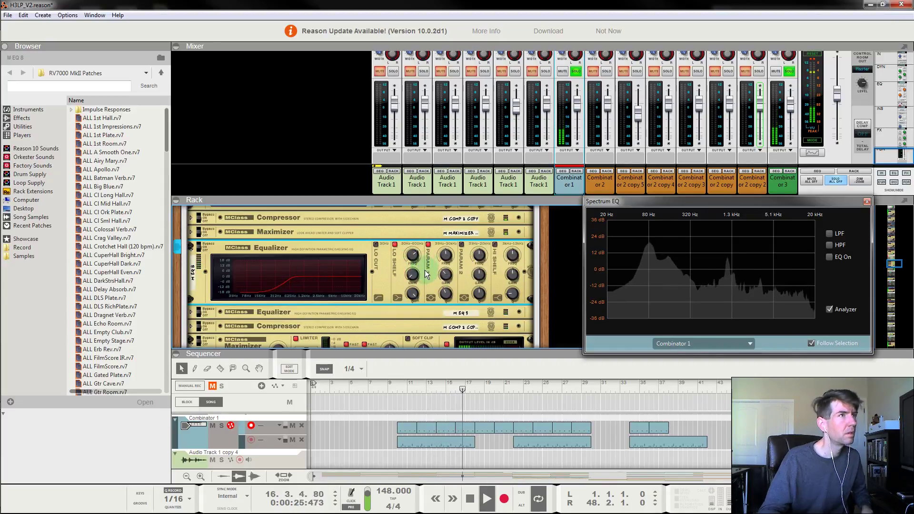
Step: Toggle channel mutes on the drum line mixer to isolate the chain being shaped, and restart playback from bar 10
scroll(379, 269, "down", 4)
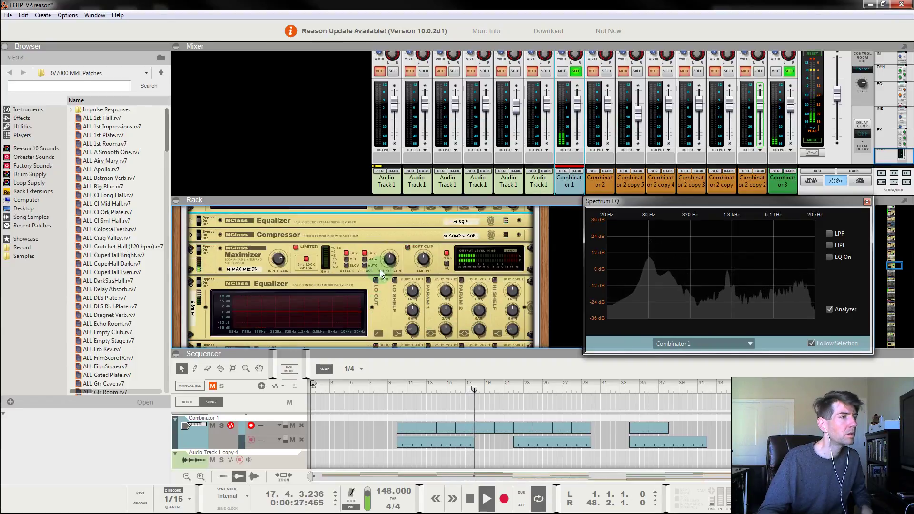
scroll(266, 298, "down", 5)
scroll(241, 280, "up", 4)
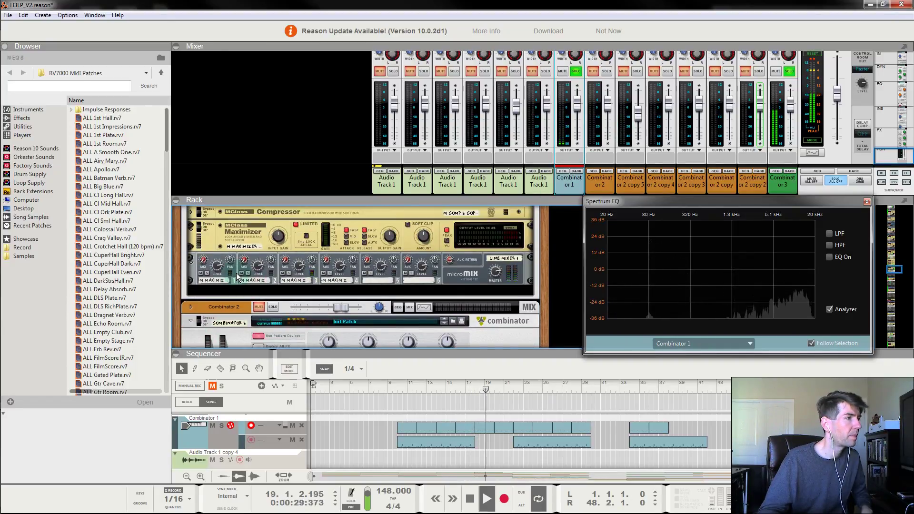
left_click(242, 274)
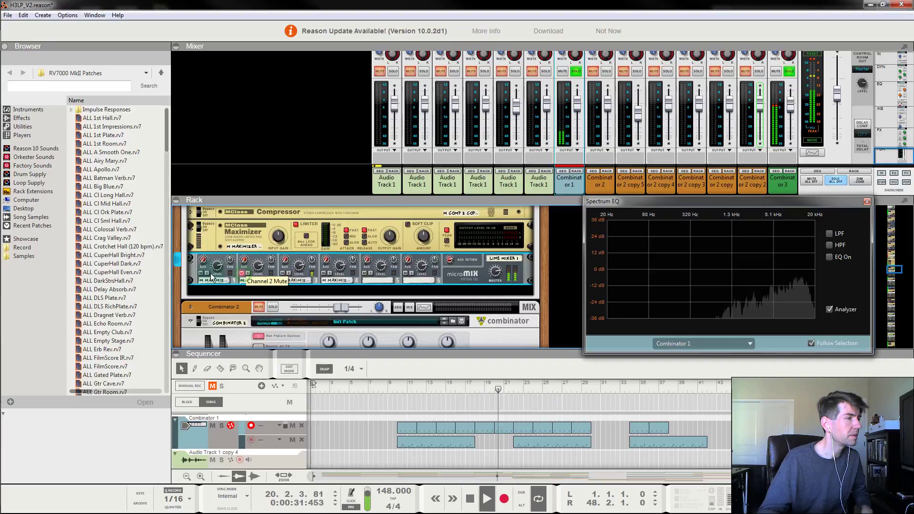
left_click(200, 273)
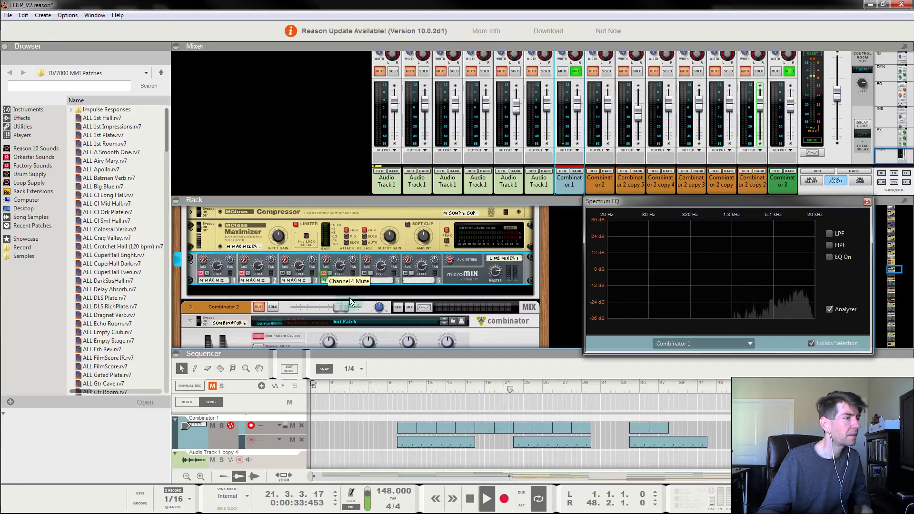
left_click(396, 386)
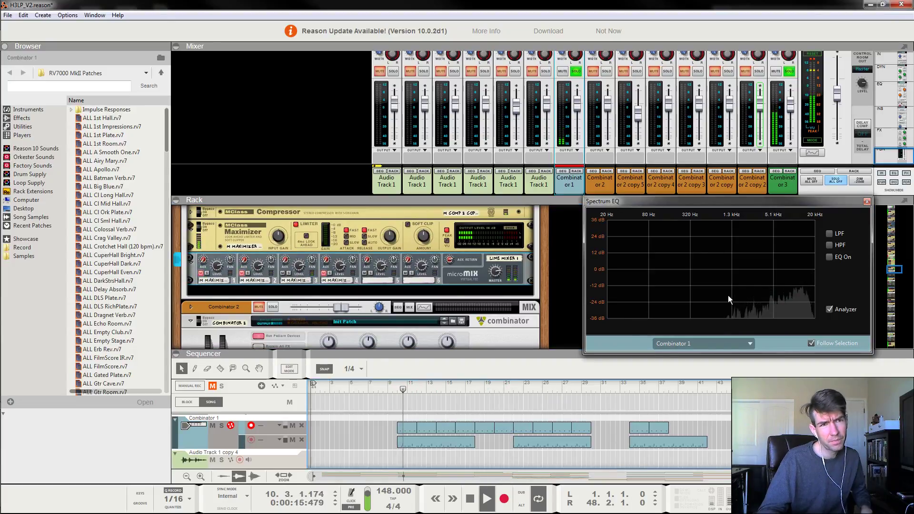
Step: Add a midrange boost with the Parametric 2 band on the M EQ 8 Equalizer during playback
scroll(333, 271, "up", 5)
scroll(285, 284, "down", 2)
left_click(212, 307)
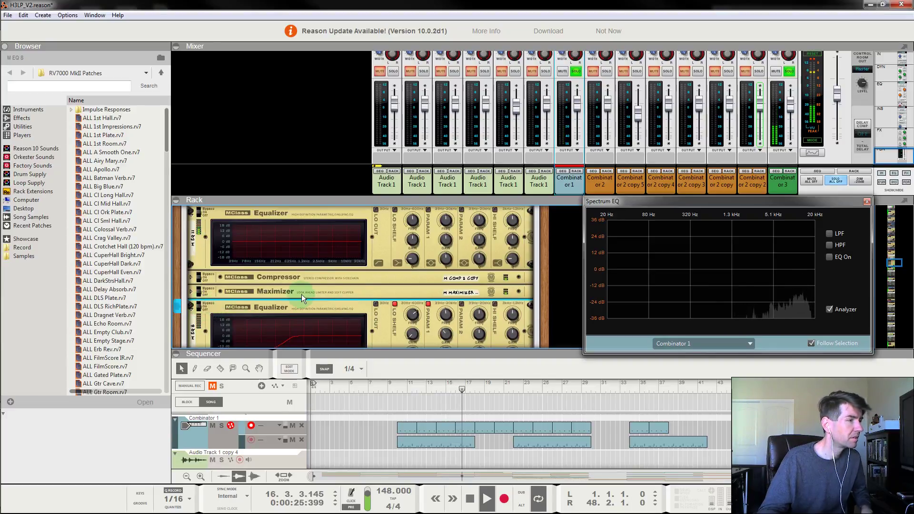
scroll(301, 294, "down", 3)
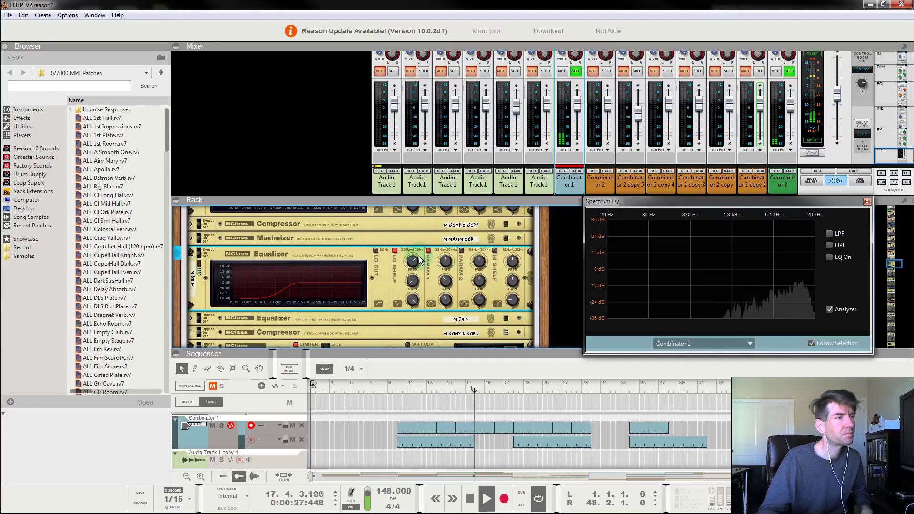
left_click_drag(478, 281, 473, 299)
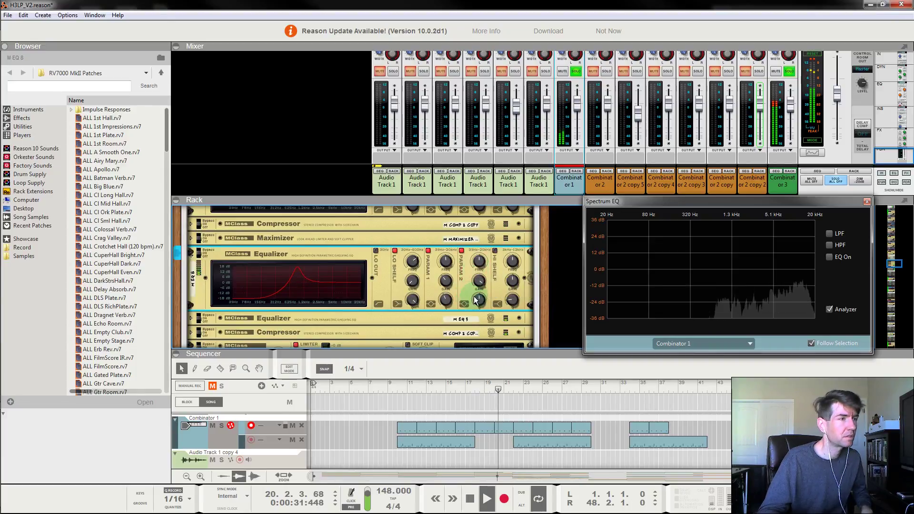
Step: Move M EQ 8's Parametric 2 boost to 5.263 kHz, set its gain to 6.6 dB, and replay the song from bar 10
mouse_move(479, 261)
left_mouse_down()
mouse_move(479, 253)
mouse_move(485, 259)
left_mouse_up()
left_click(397, 381)
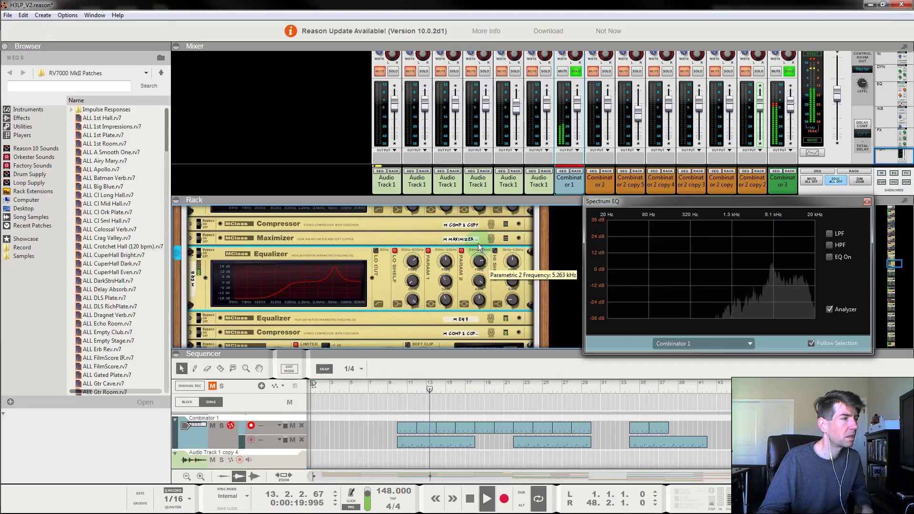
left_click_drag(470, 208, 452, 226)
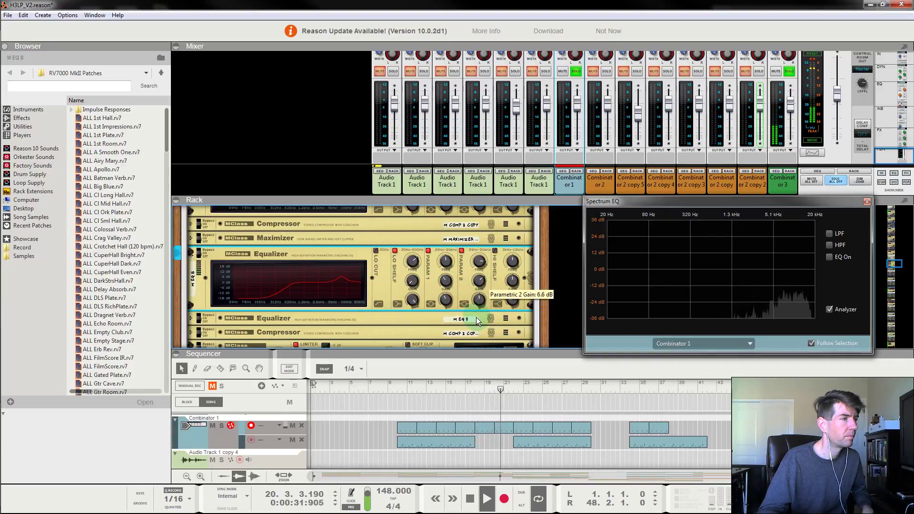
left_click(400, 384)
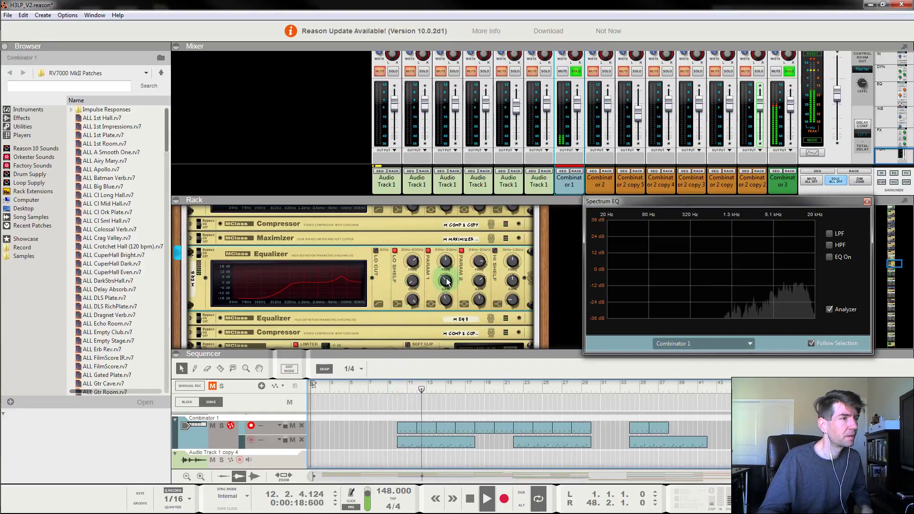
left_click(214, 256)
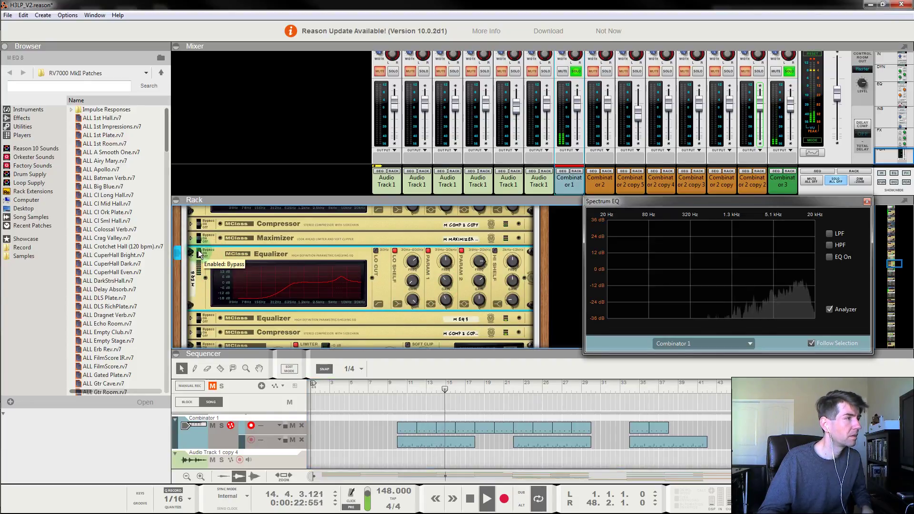
Step: Unfold the M EQ 9 Equalizer and enable its Parametric 2 band as a gentle boost in the highest frequencies
left_click(191, 318)
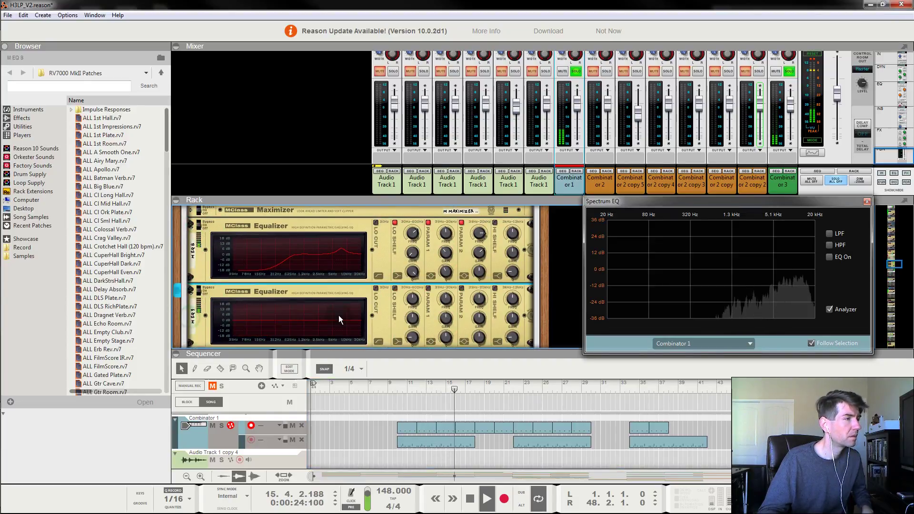
left_click(461, 288)
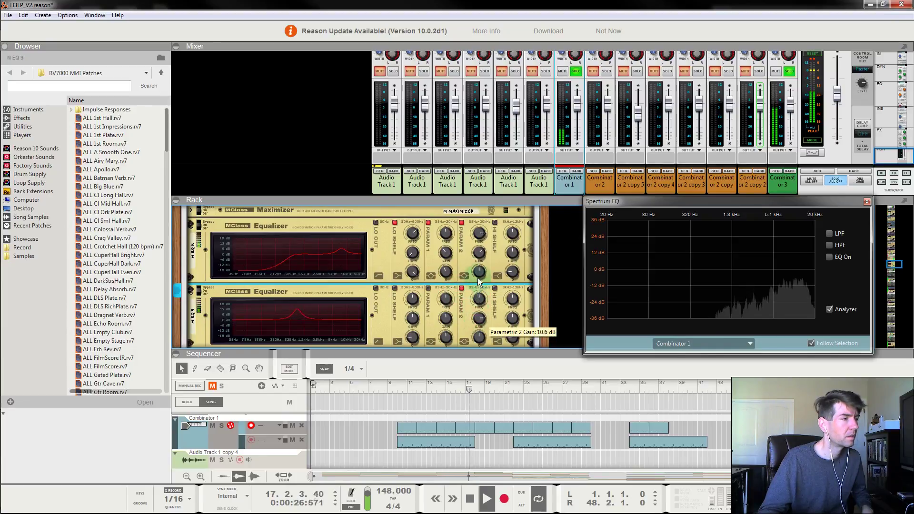
left_click_drag(480, 306, 438, 65)
left_click_drag(480, 317, 483, 344)
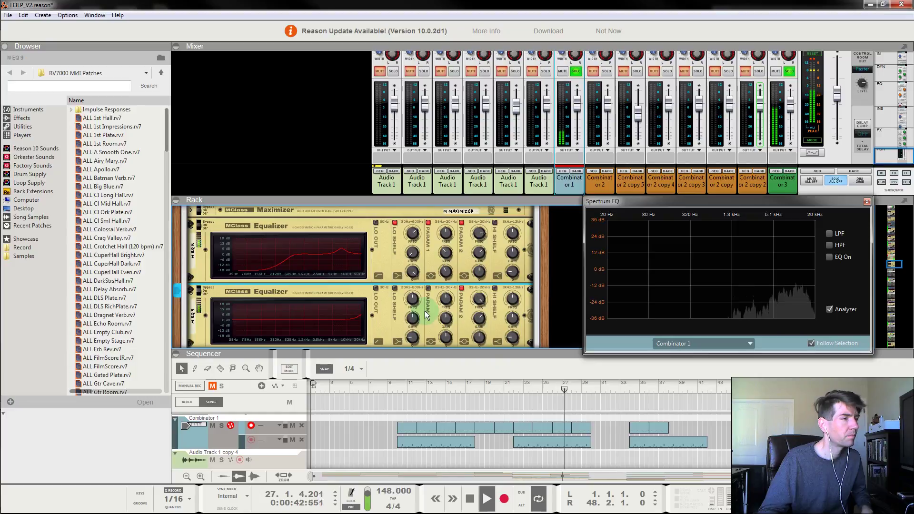
Step: Replay from bar 10 and compare the sound with M EQ 8's Parametric 2 band off and on
left_click(399, 388)
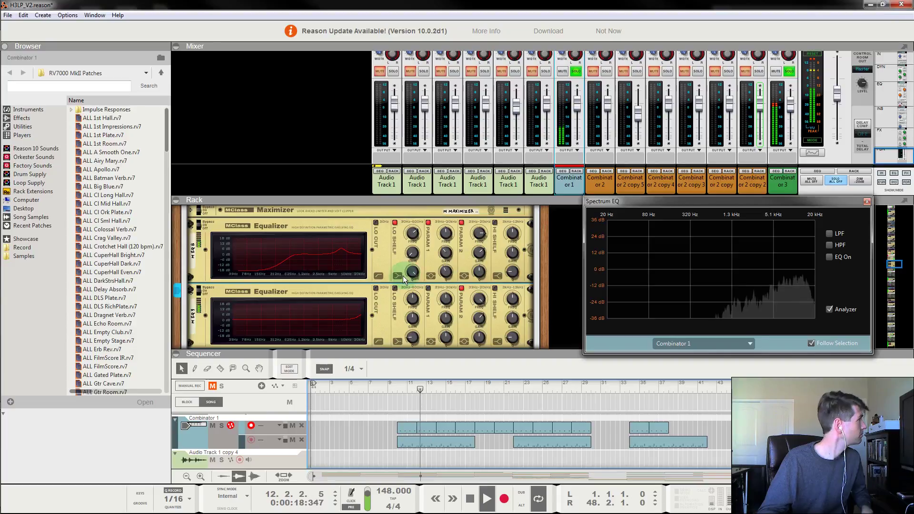
left_click(462, 223)
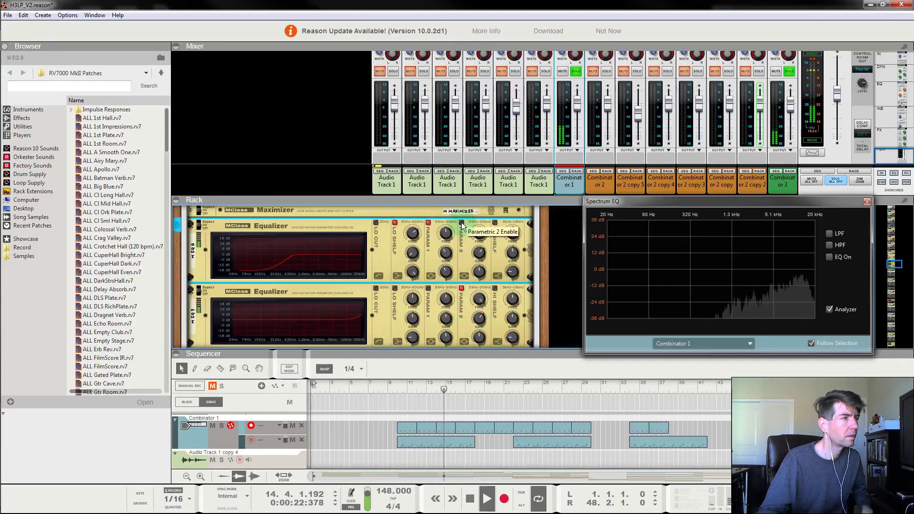
left_click(461, 221)
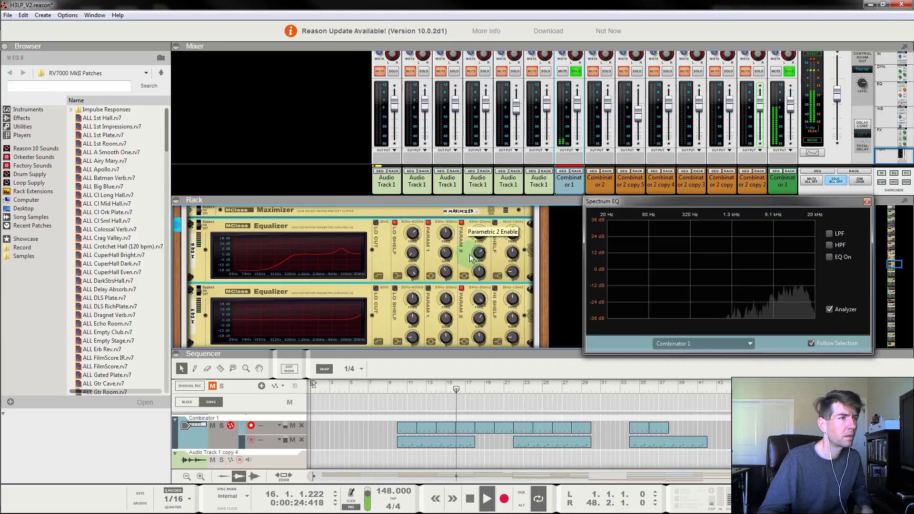
Step: Fold the two open MClass equalizers and unfold the compressor directly below them in the rack
left_click(190, 223)
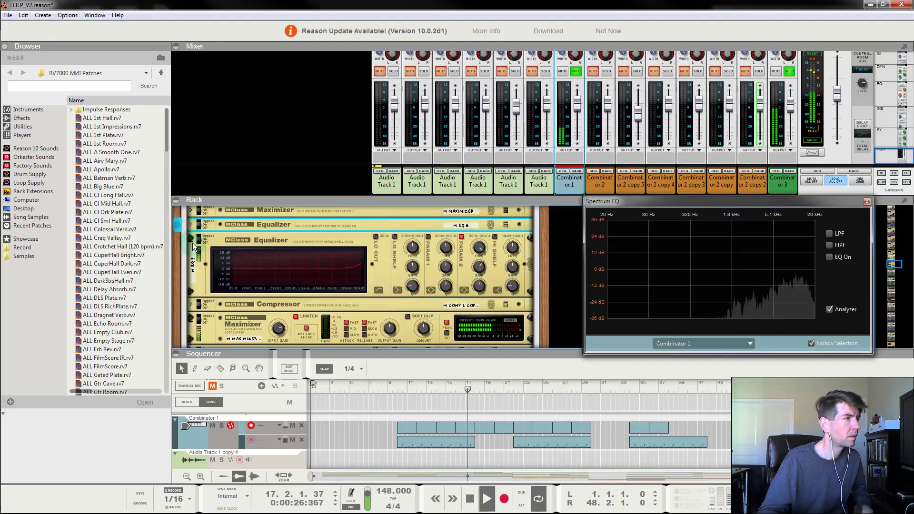
left_click(192, 239)
left_click(191, 252)
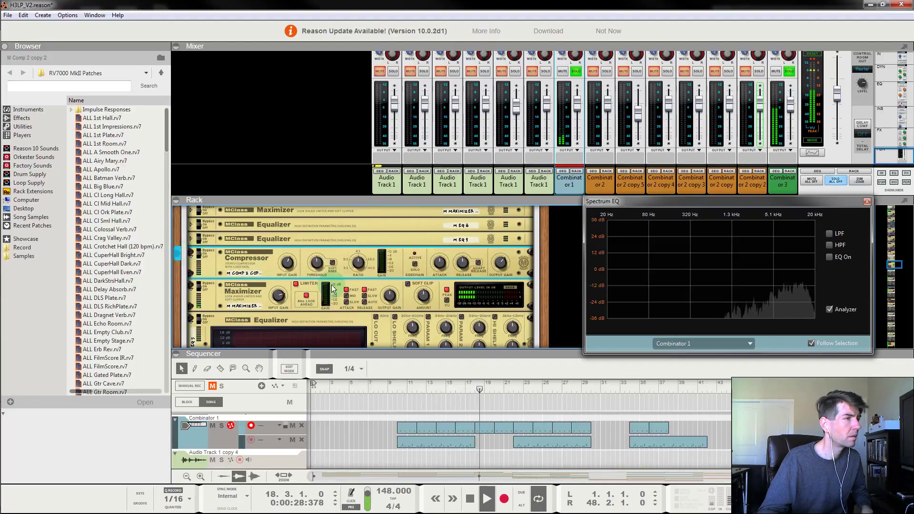
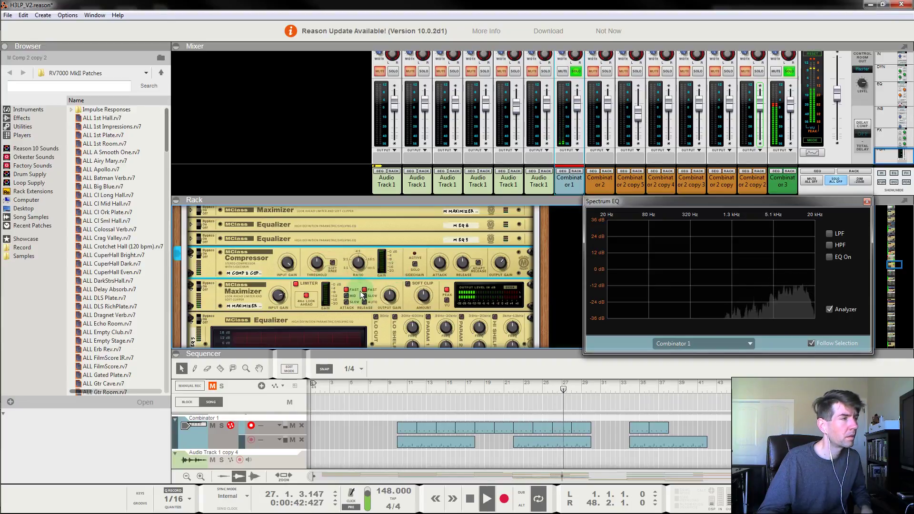
Step: Play Combinator 1 from about bar 10 and toggle the channel 1 and 2 mutes on its micromix line mixer
scroll(377, 295, "up", 5)
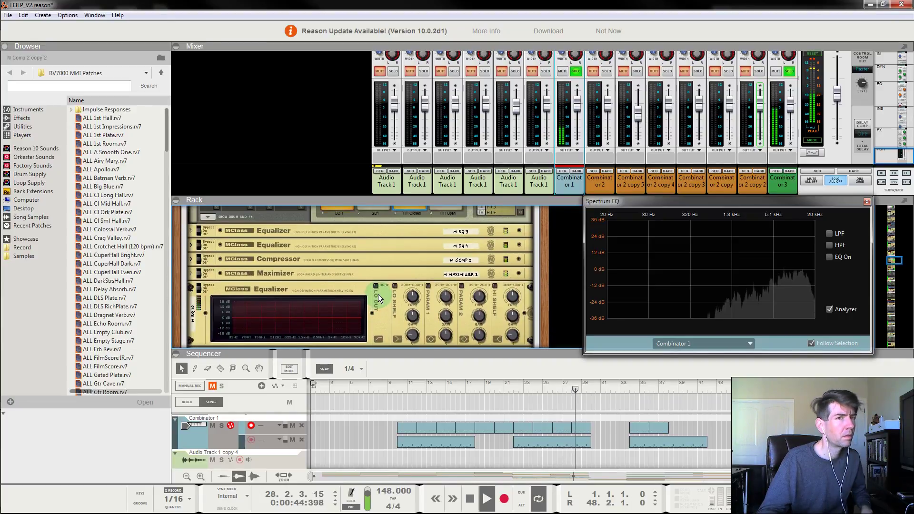
scroll(378, 294, "down", 5)
left_click(397, 387)
scroll(308, 297, "down", 5)
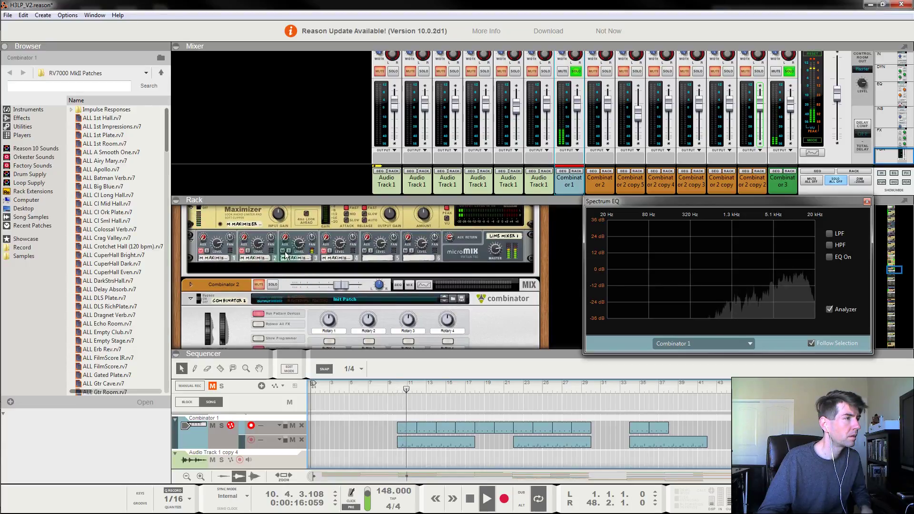
left_click(207, 255)
left_click(241, 251)
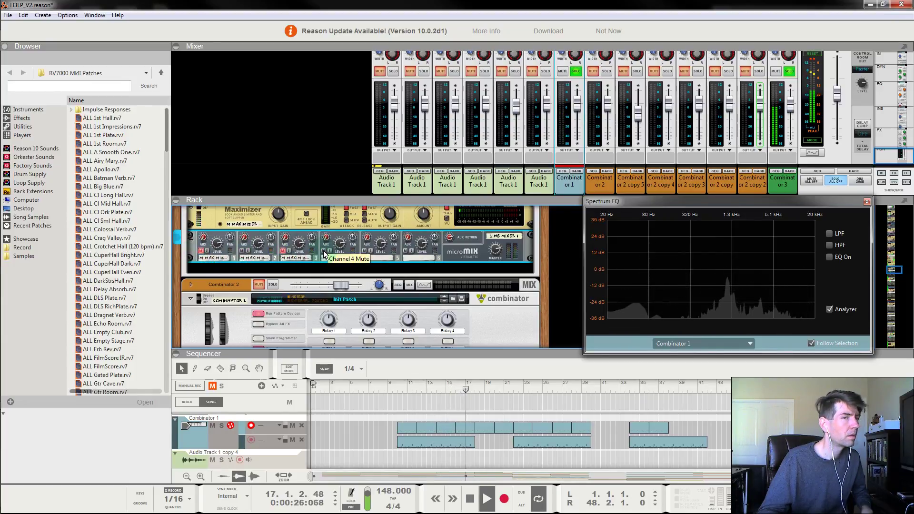
Step: Replay the part from about bar 10 to audition single line mixer layers, and toggle the channel 4 mute
left_click(391, 386)
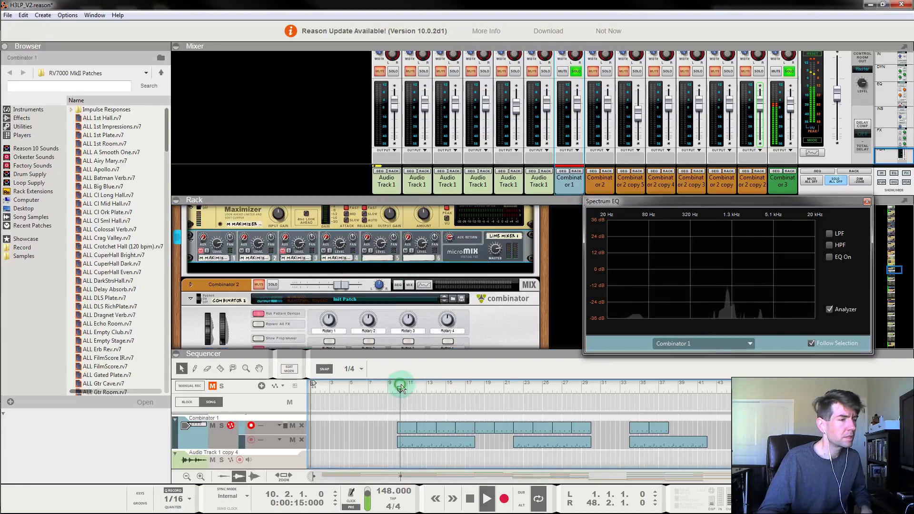
key("space")
left_click(395, 386)
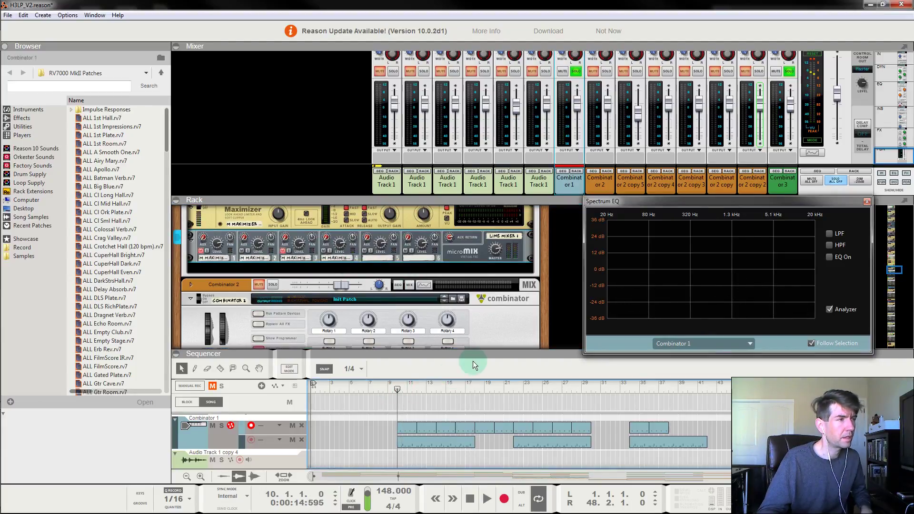
key("space")
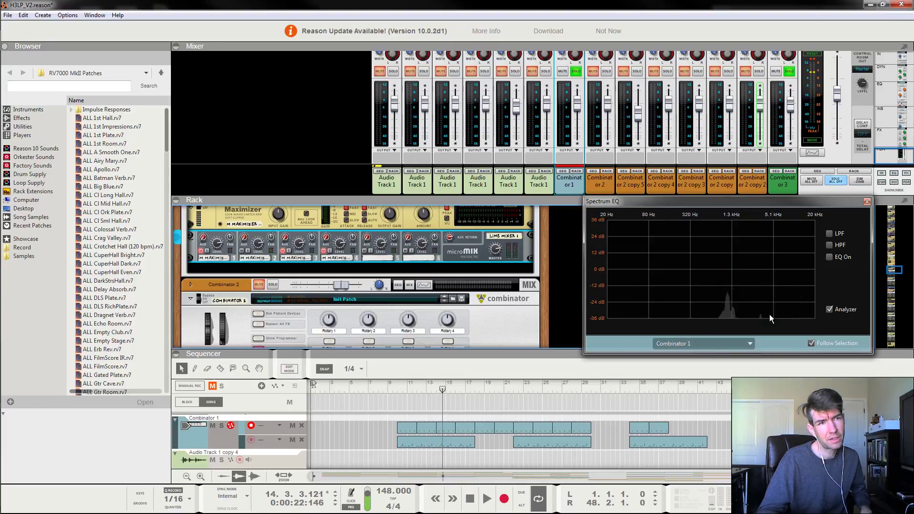
left_click(398, 387)
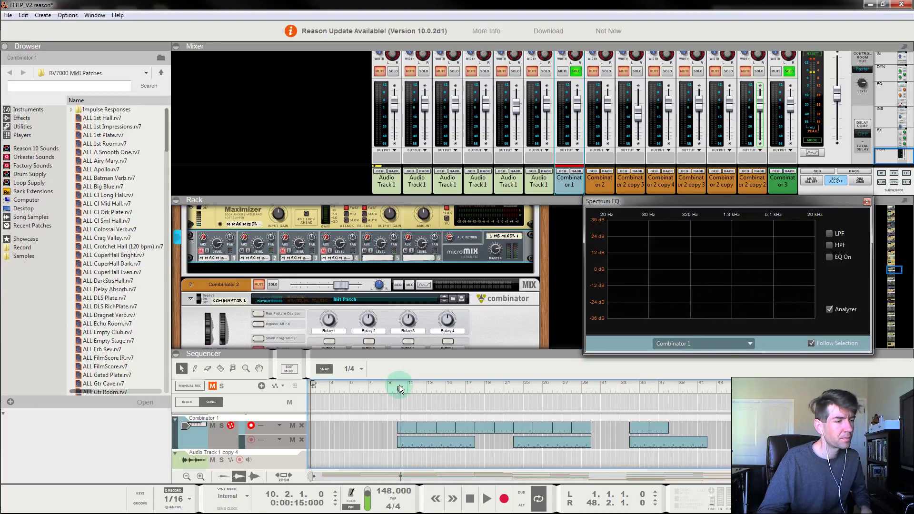
key("space")
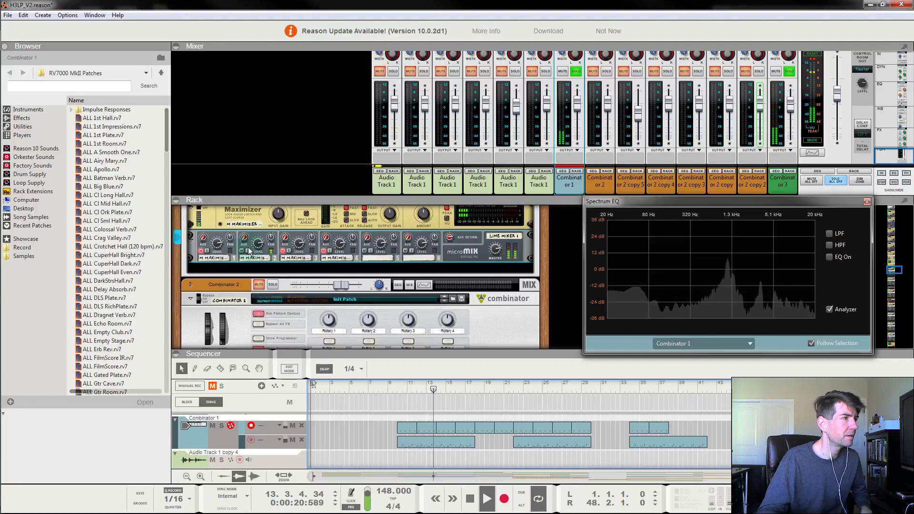
left_click(324, 251)
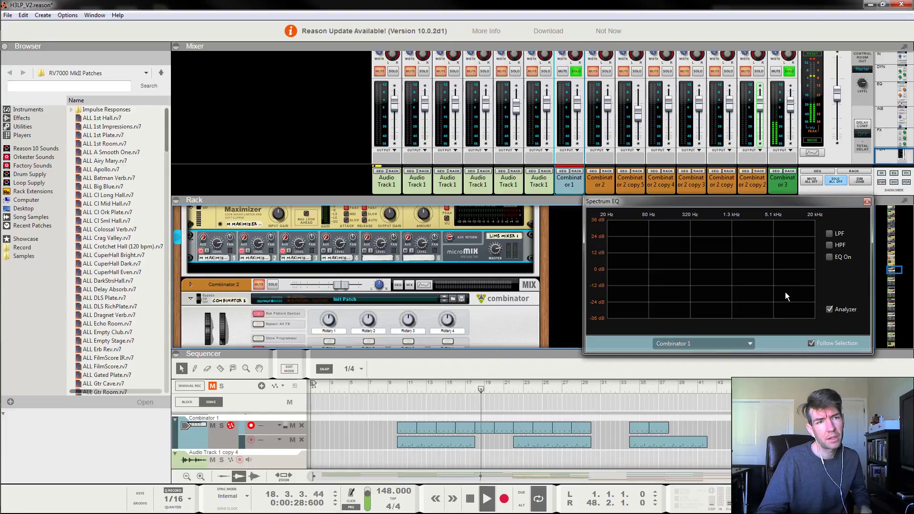
Step: Enable Parametric 1 on the M EQ 5 equalizer, boost its gain and sweep its frequency to about 325.8 Hz during playback
left_click(396, 388)
scroll(358, 259, "up", 8)
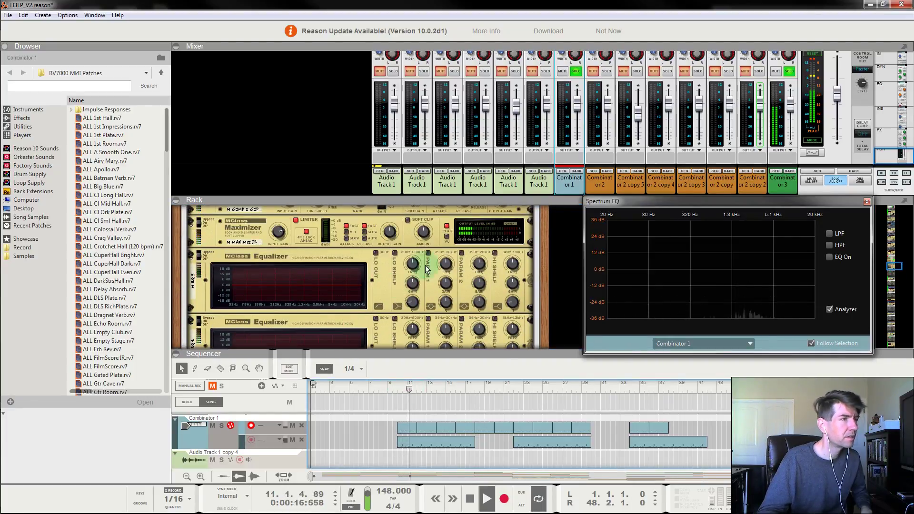
left_click(441, 278)
mouse_move(441, 278)
left_mouse_down()
mouse_move(446, 284)
mouse_move(453, 192)
left_mouse_up()
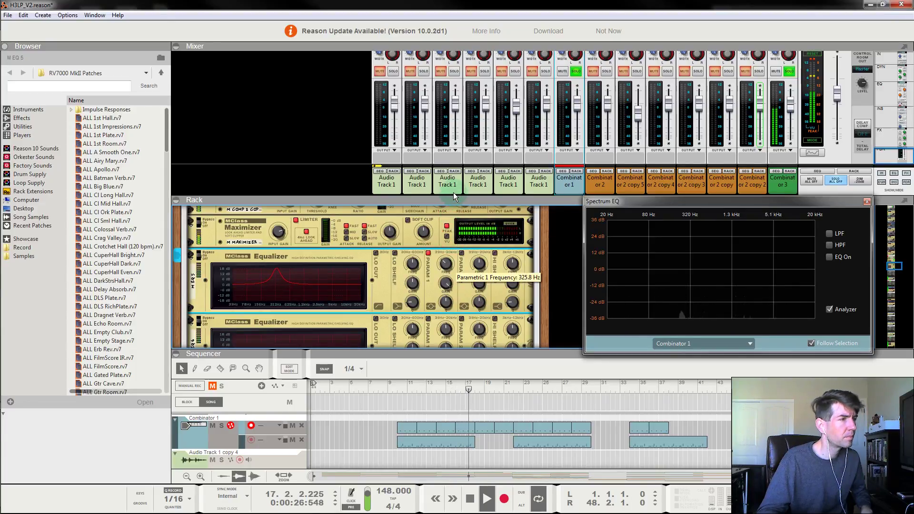
Step: Enable the M EQ 5 low shelf at about -18.3 dB gain, raise its frequency, and set Parametric 1 to about -5.1 dB at 222.7 Hz
left_click(394, 252)
left_click_drag(412, 283, 423, 381)
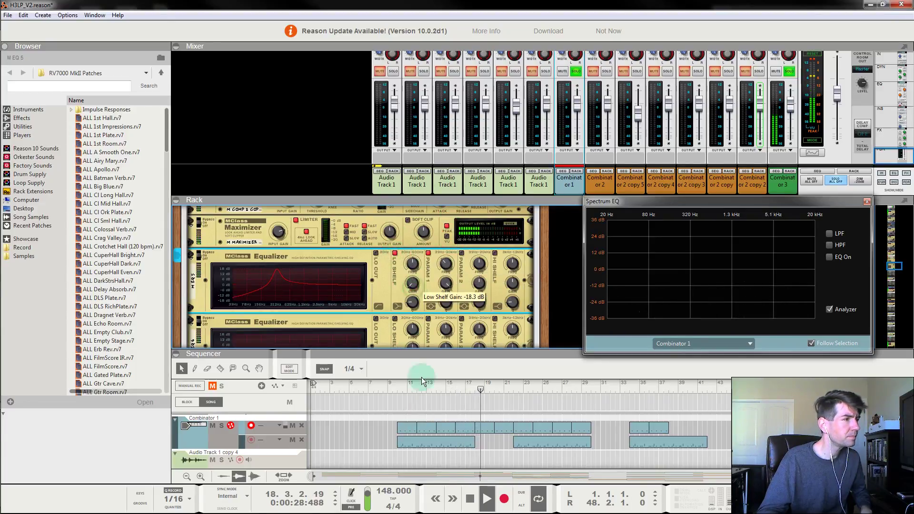
left_click(412, 264)
left_click_drag(412, 264, 449, 307)
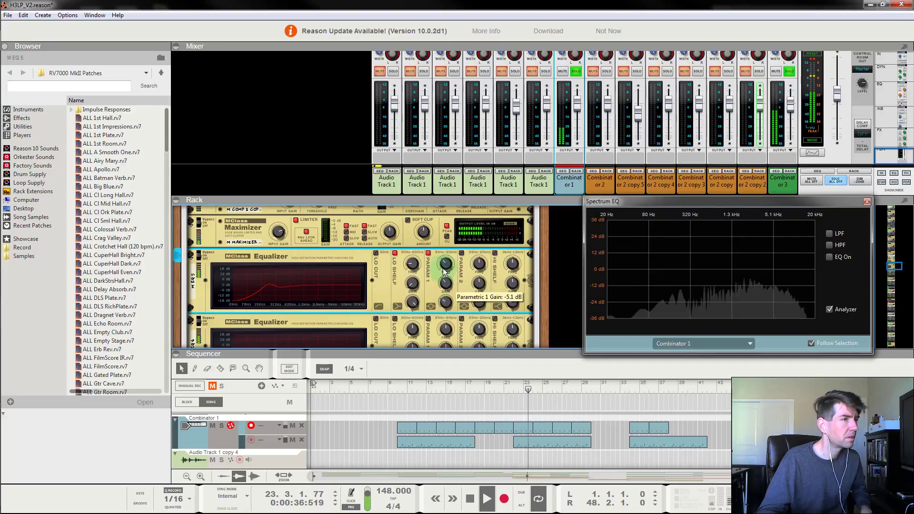
left_click_drag(444, 265, 446, 267)
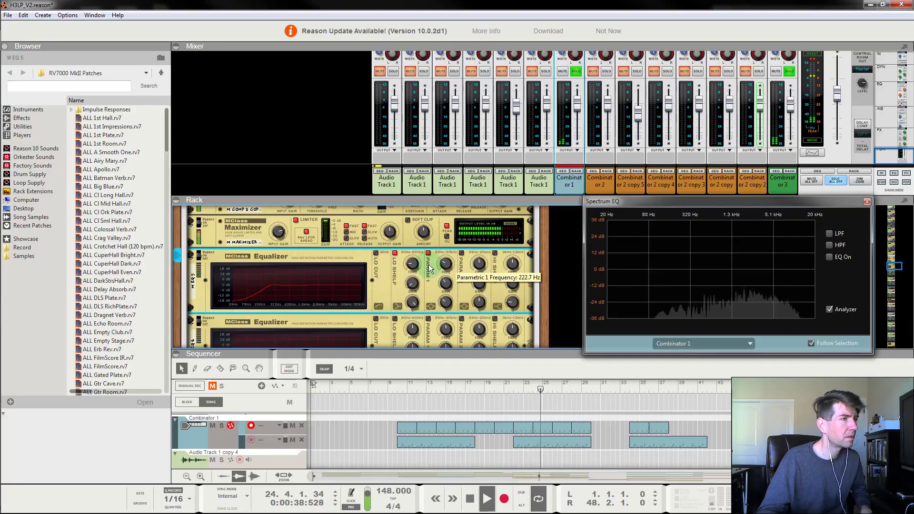
left_click(203, 259)
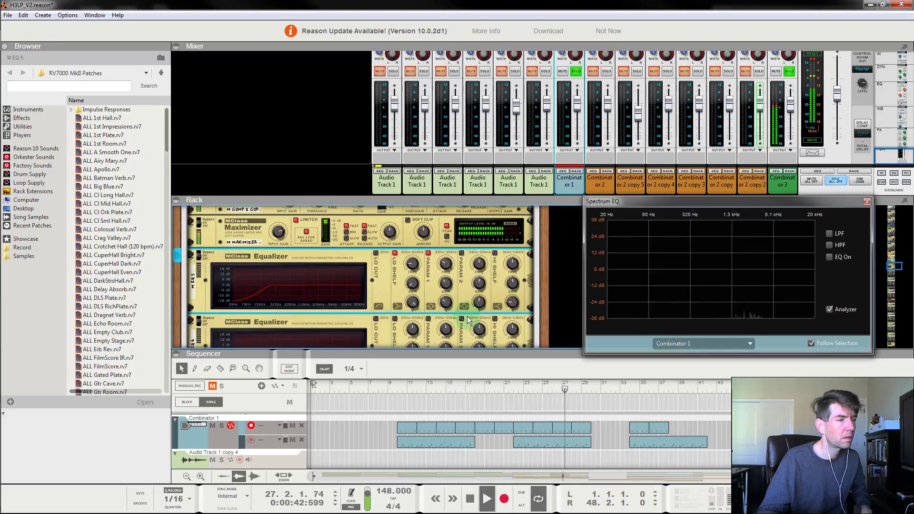
Step: Enable Parametric 2 on M EQ 5, boost its gain strongly and sweep its frequency to about 10.26 kHz
left_click(392, 385)
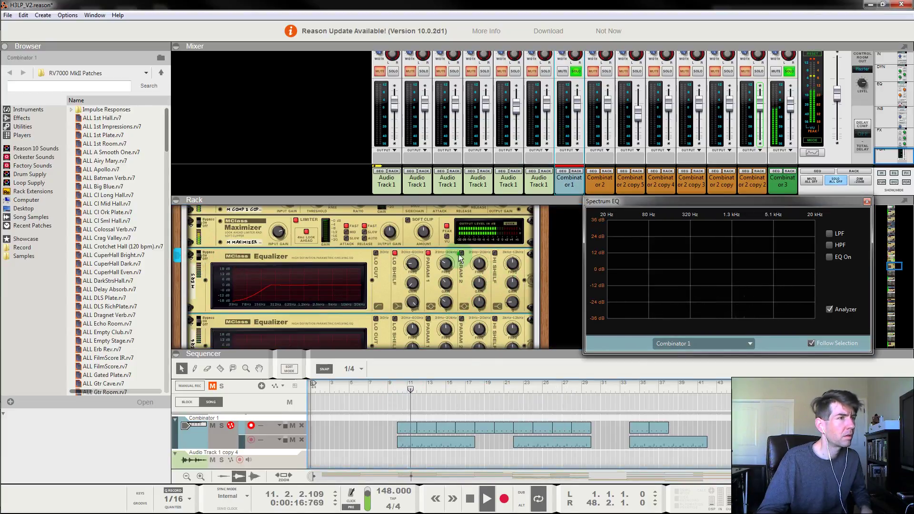
left_click(479, 284)
left_click_drag(479, 284, 489, 140)
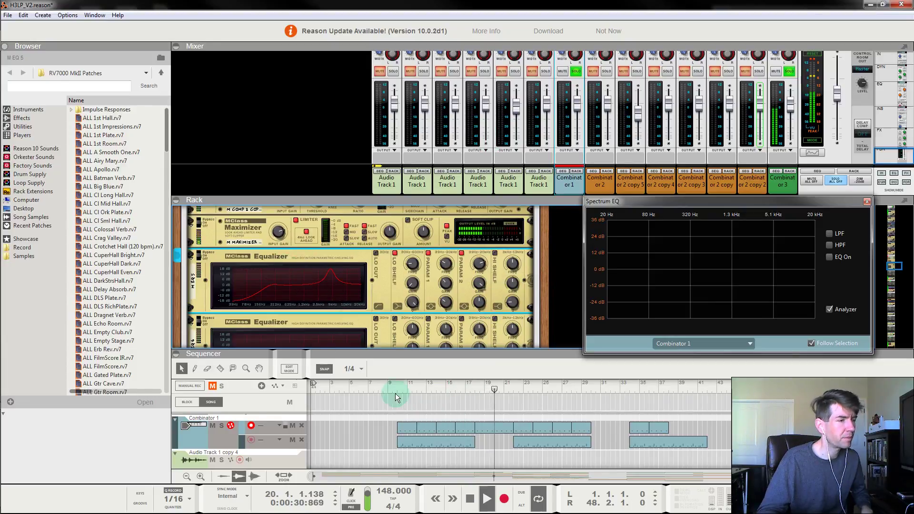
left_click(397, 386)
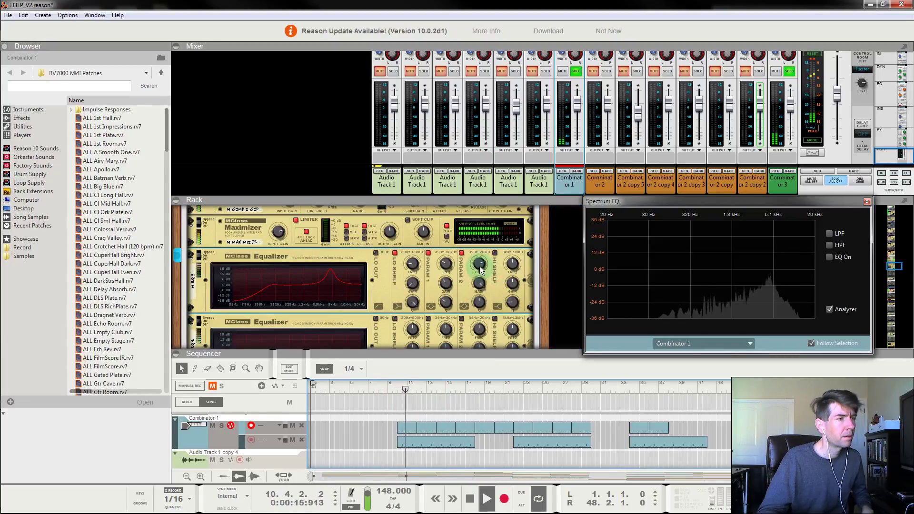
left_click_drag(479, 268, 480, 257)
left_click_drag(474, 226, 466, 199)
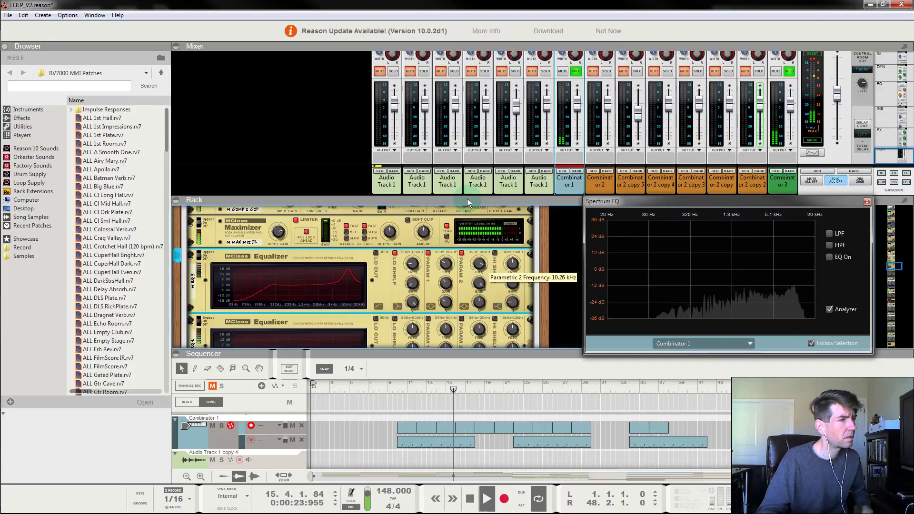
Step: Compare the M EQ 5 Parametric 2 gain lowered and boosted from about bar 10, and raise its frequency to about 11.62 kHz
left_click_drag(479, 288, 484, 337)
left_click(400, 389)
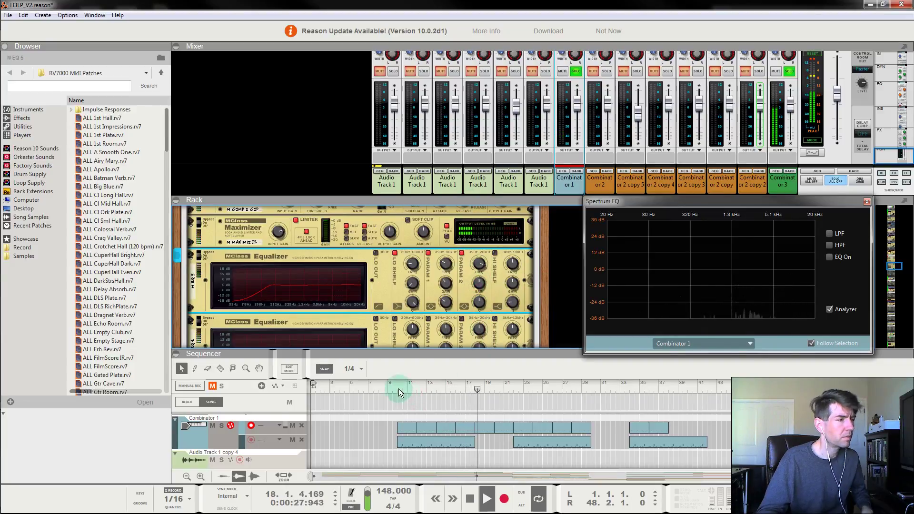
left_click(481, 279)
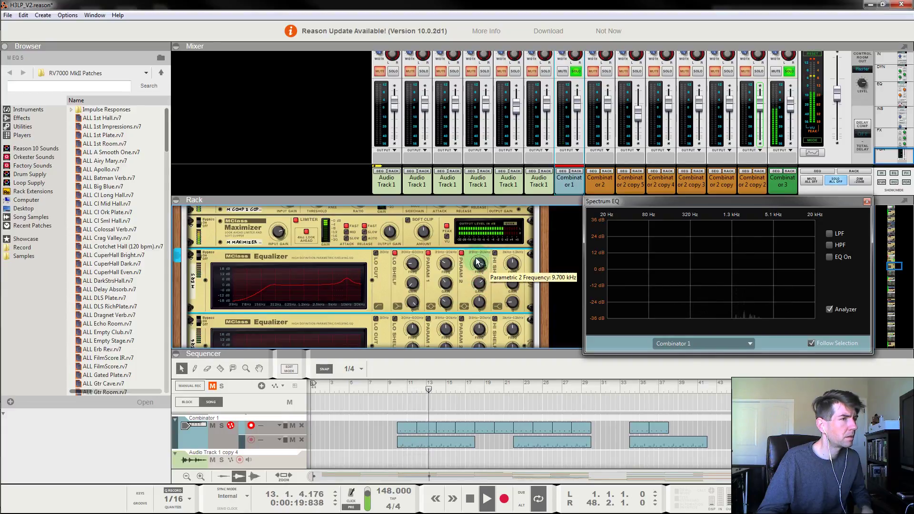
left_click_drag(480, 282, 480, 272)
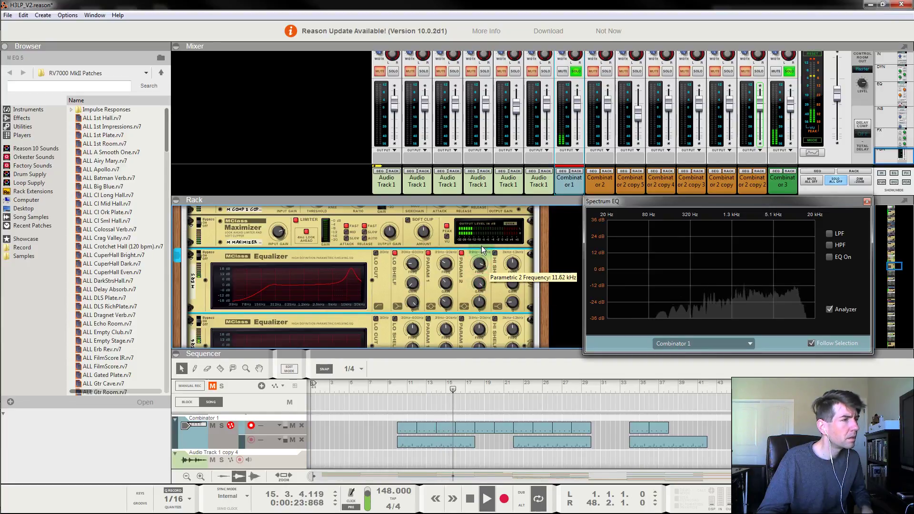
mouse_move(481, 235)
left_mouse_down()
mouse_move(480, 200)
mouse_move(478, 229)
left_mouse_up()
Step: Readjust the M EQ 5 Parametric 2 band, setting its Q to about 3.2 and its gain to about -3.4 dB
left_click(398, 383)
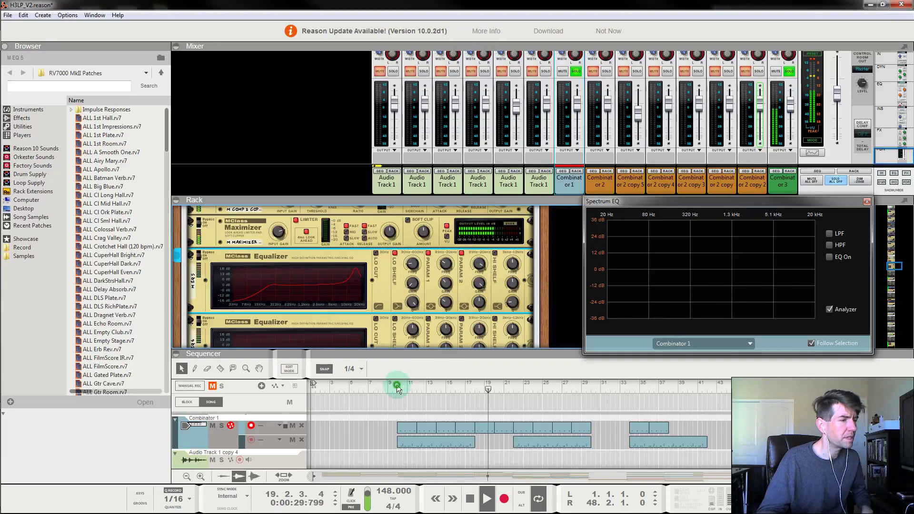
left_click(481, 264)
left_click_drag(480, 265, 497, 296)
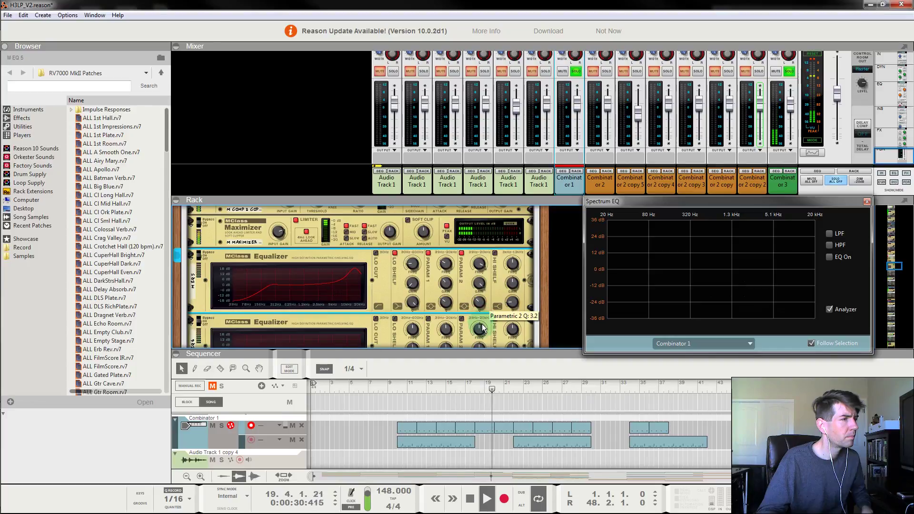
left_click_drag(479, 283, 481, 323)
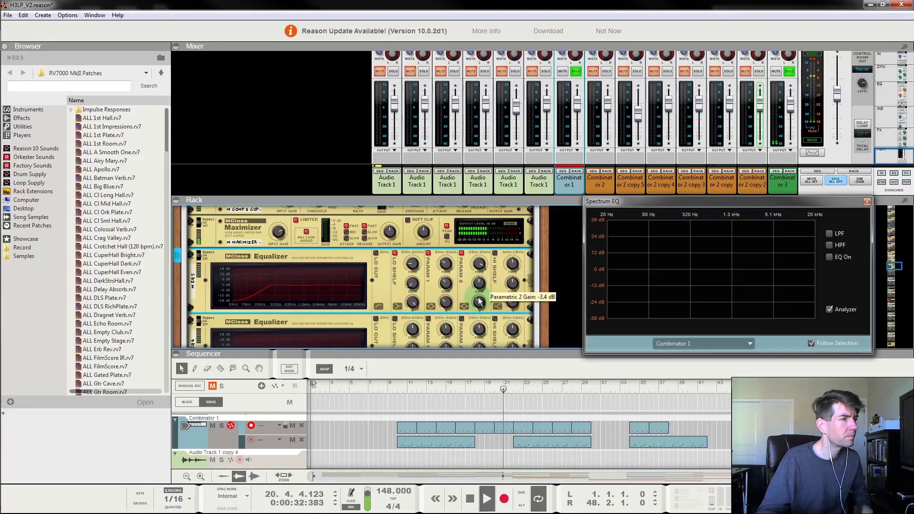
Step: Replay from about bar 10 and set the M EQ 5 Parametric 2 gain to about 9.7 dB
left_click(395, 384)
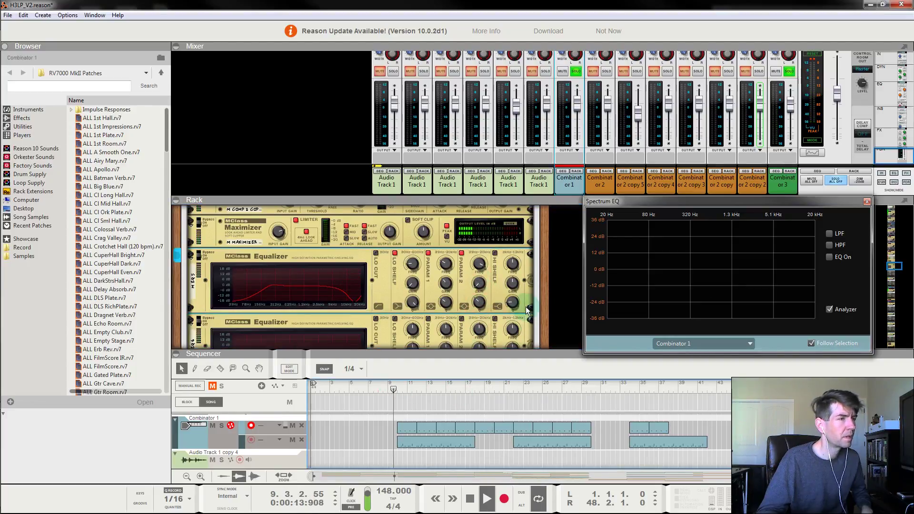
left_click_drag(482, 288, 478, 193)
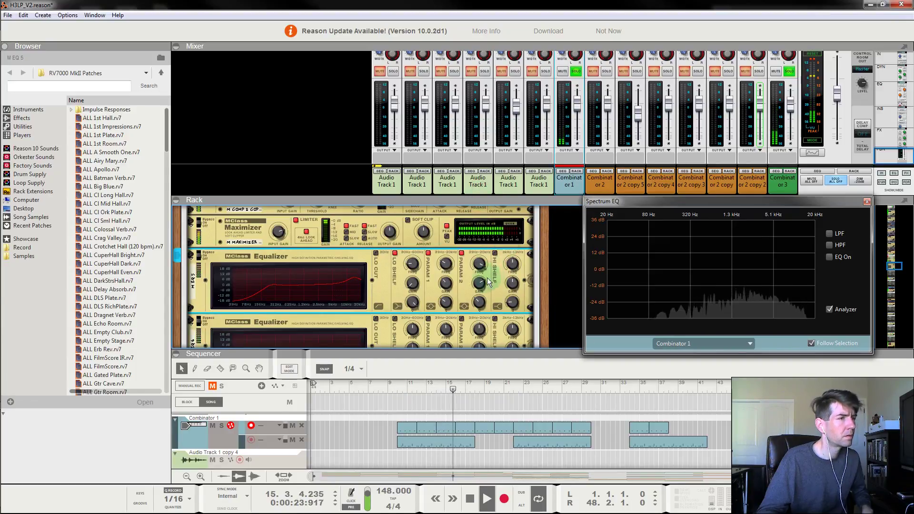
mouse_move(484, 286)
left_mouse_down()
mouse_move(478, 263)
mouse_move(478, 274)
left_mouse_up()
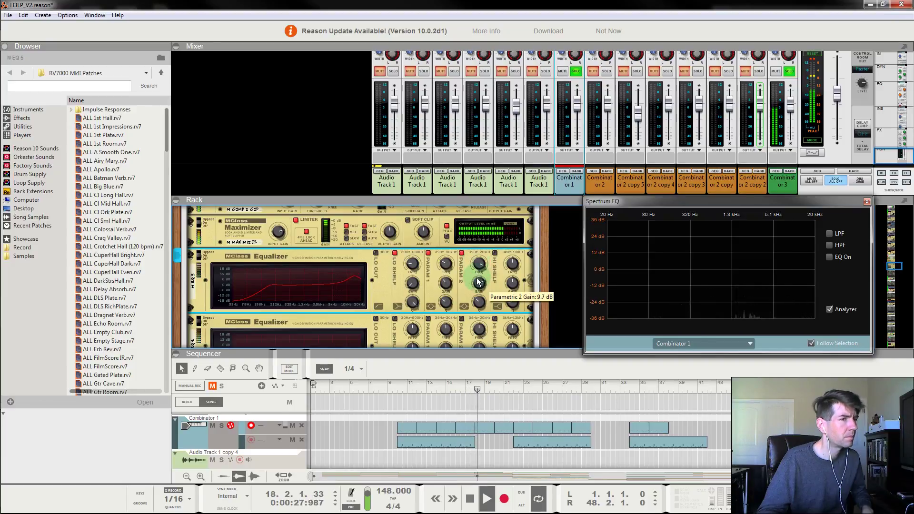
Step: Enable Parametric 1 on the M EQ 6 equalizer, set its Q to about 3.0, and compare a deep cut with a boost
left_click(399, 387)
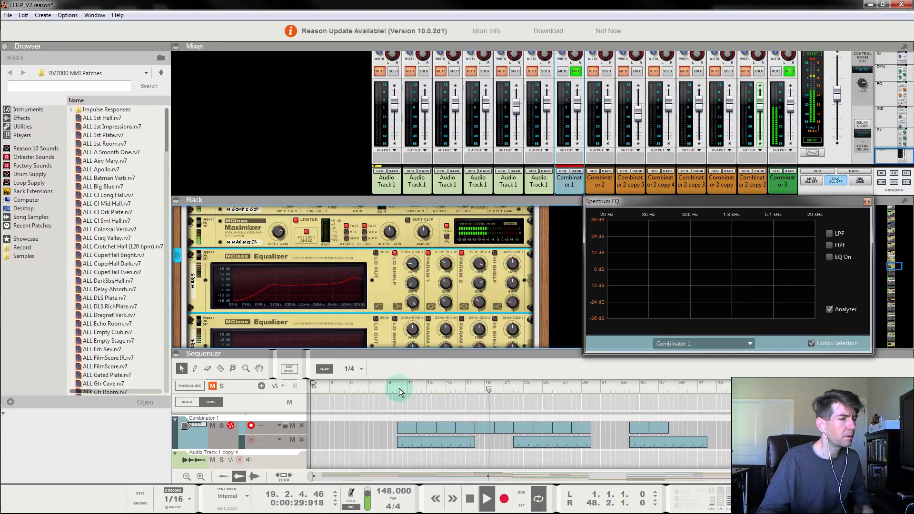
scroll(434, 327, "down", 2)
left_click(428, 283)
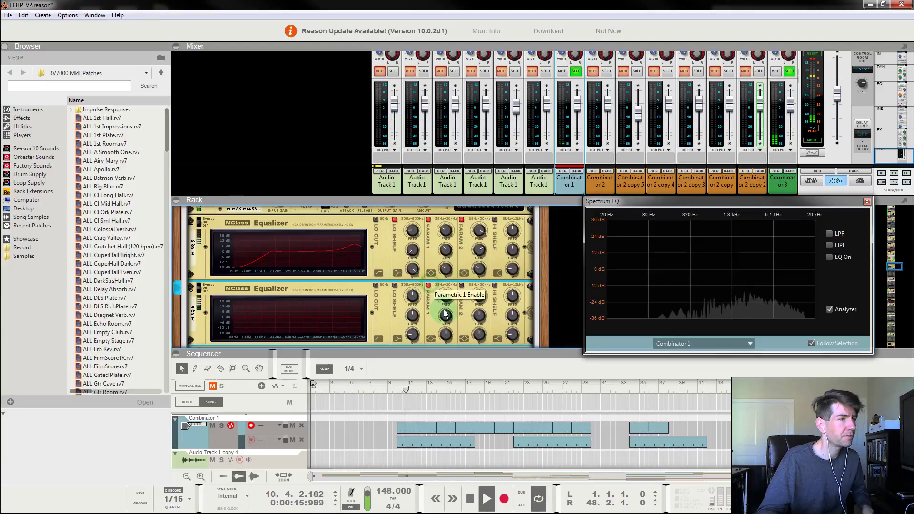
left_click_drag(446, 311, 448, 335)
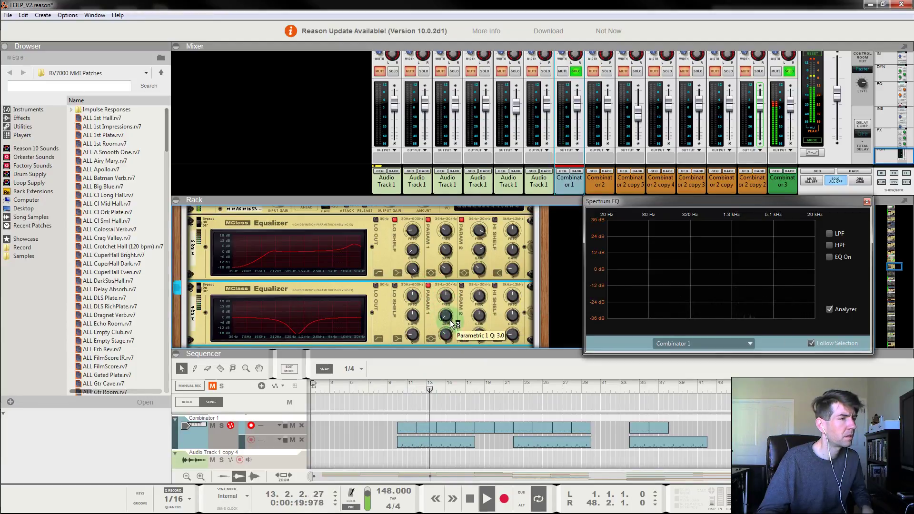
left_click_drag(446, 291, 451, 256)
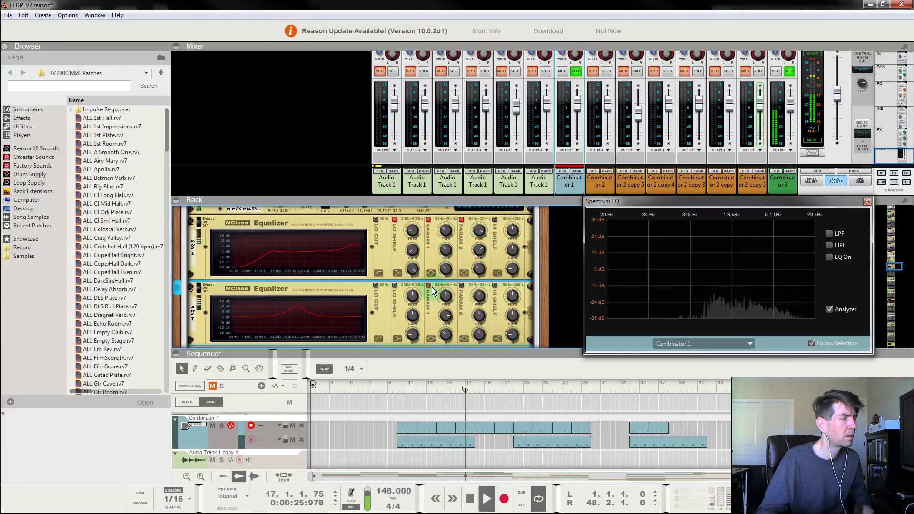
Step: Turn off Parametric 1 on the M EQ 6 equalizer and replay Combinator 1 from bar 10
key("space")
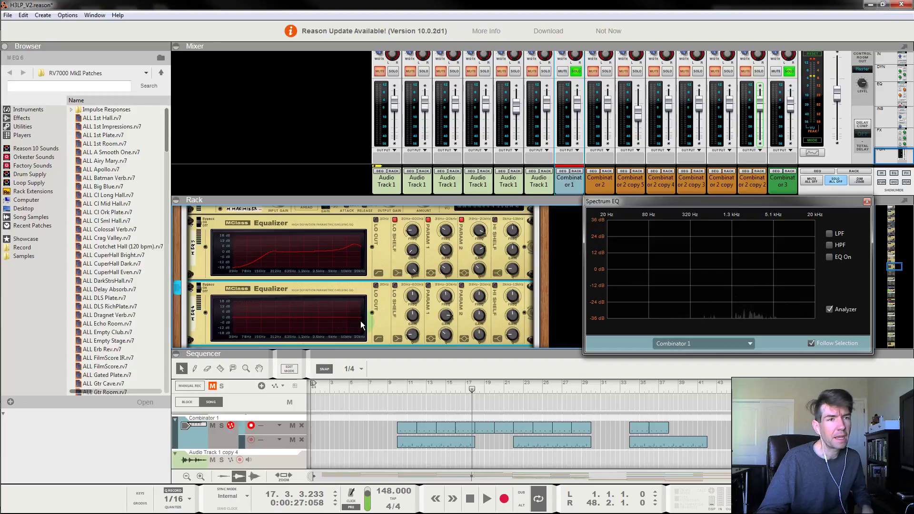
scroll(300, 270, "down", 8)
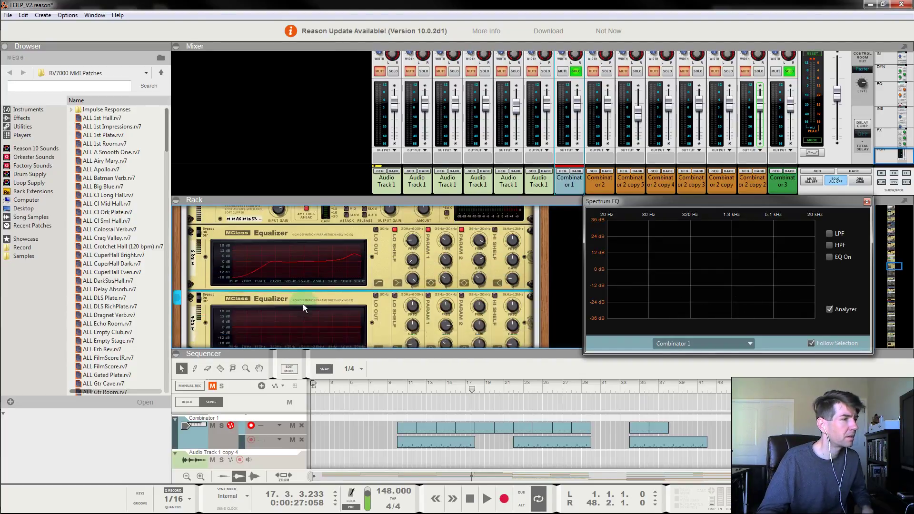
left_click(240, 303)
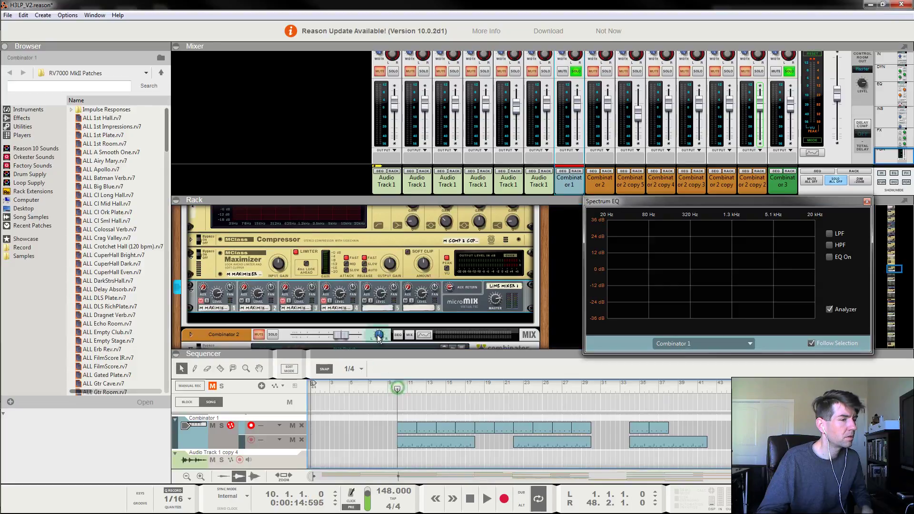
left_click(395, 386)
scroll(388, 298, "up", 3)
key("space")
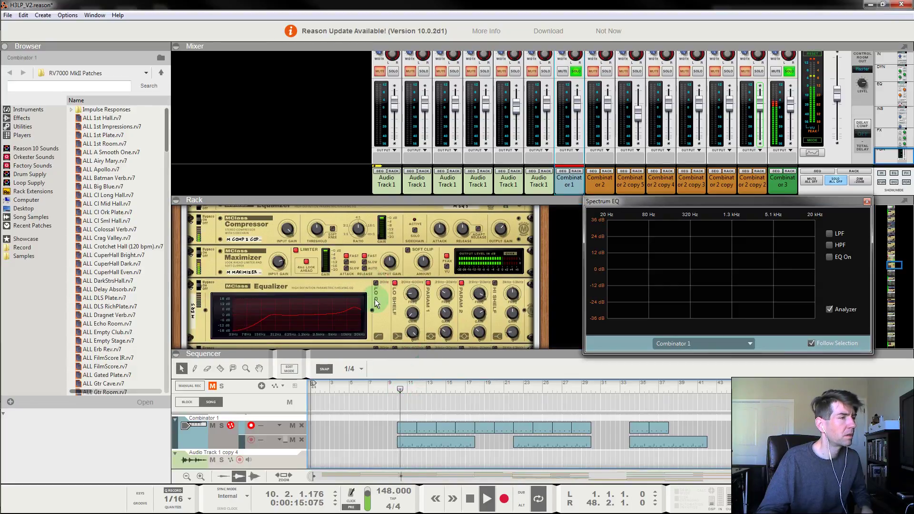
Step: Enable Parametric 1 on the M EQ 10 equalizer and sweep its boost between about 169 and 977 Hz, returning to about 405 Hz
scroll(370, 300, "up", 3)
scroll(215, 247, "down", 10)
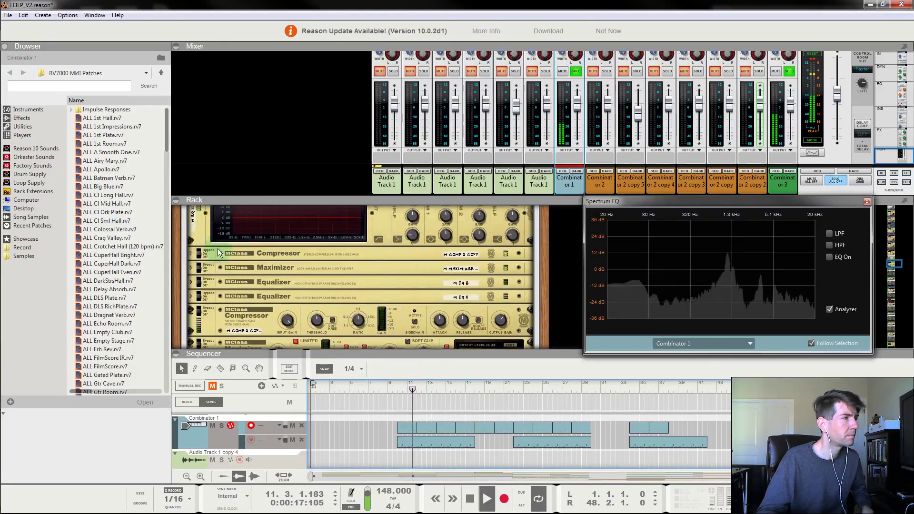
left_click(428, 242)
left_click_drag(445, 272, 436, 402)
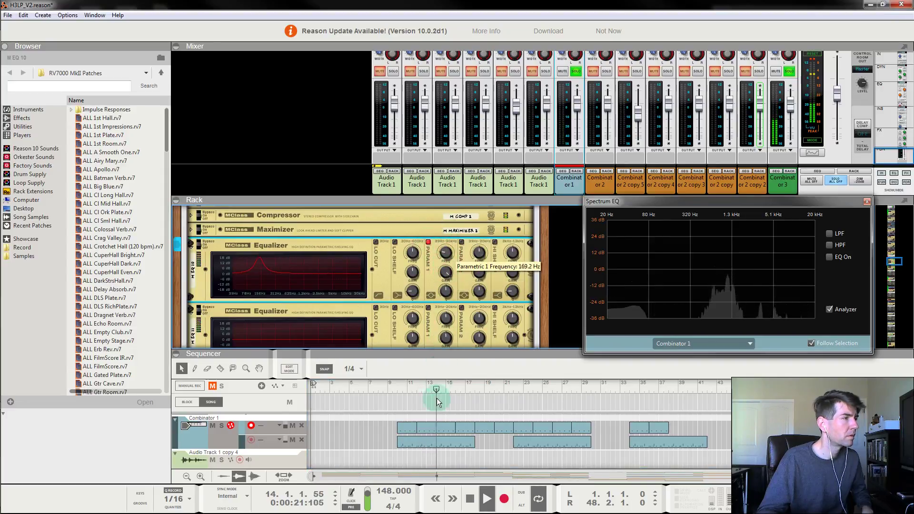
left_click_drag(435, 456, 442, 298)
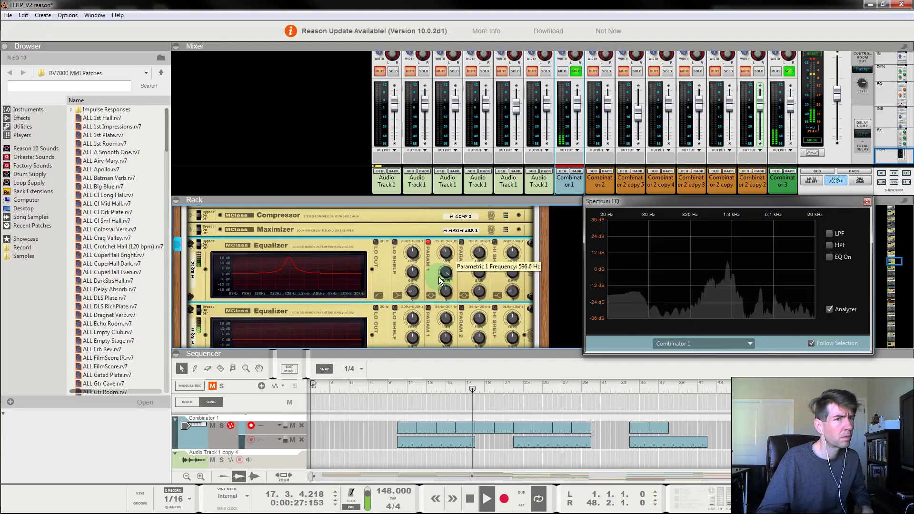
left_click_drag(438, 269, 438, 244)
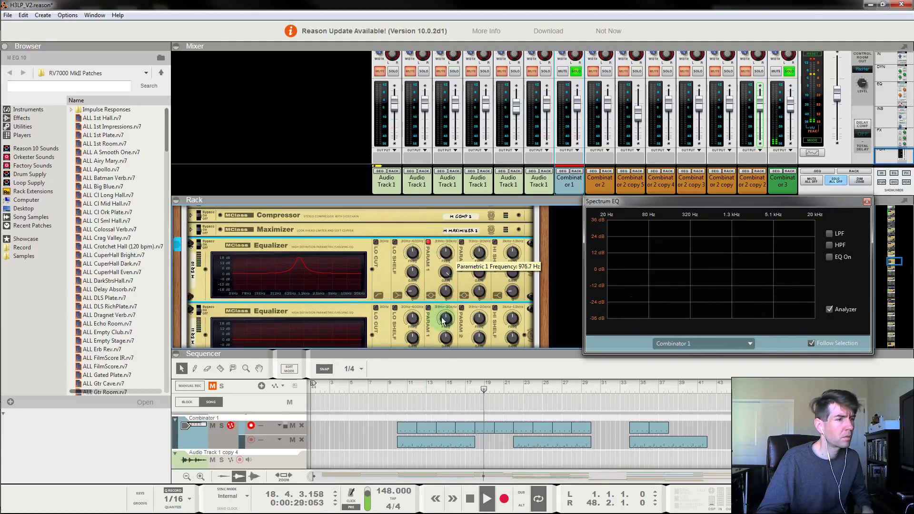
left_click(398, 383)
left_click_drag(445, 255, 452, 295)
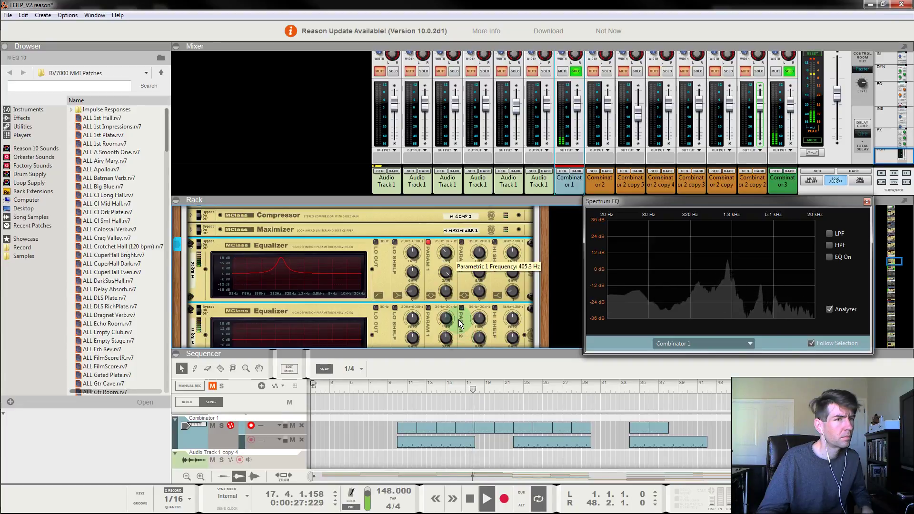
Step: Stop playback, cut the lows with the M EQ 10 low shelf at about 134 Hz, and compare Parametric 1 off and on
key("space")
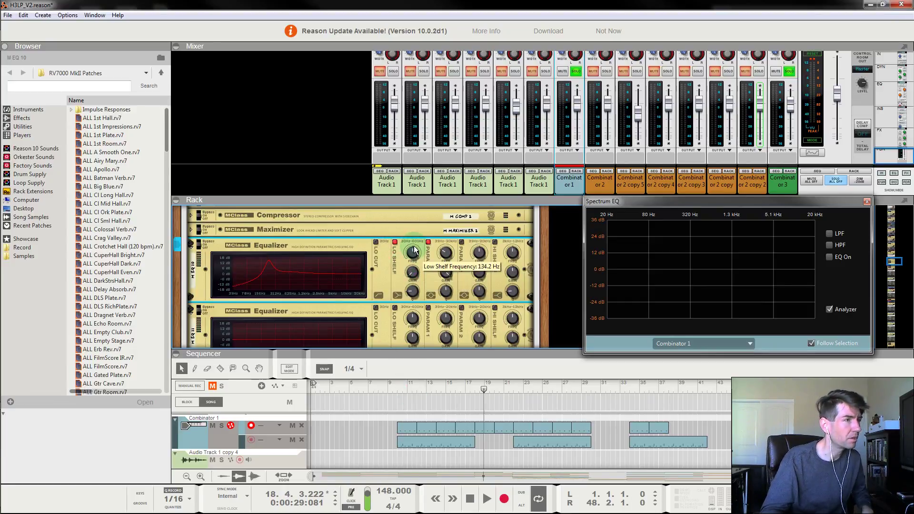
left_click_drag(412, 272, 417, 278)
left_click(429, 241)
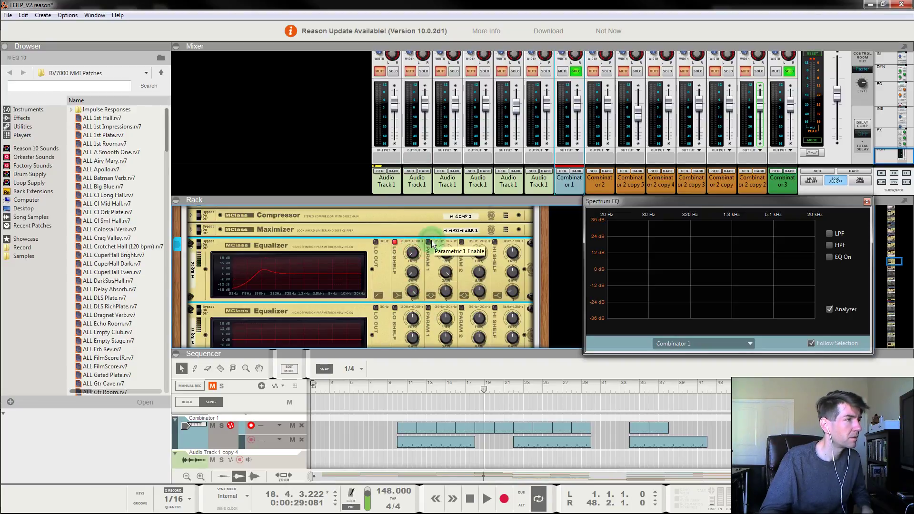
left_click(428, 242)
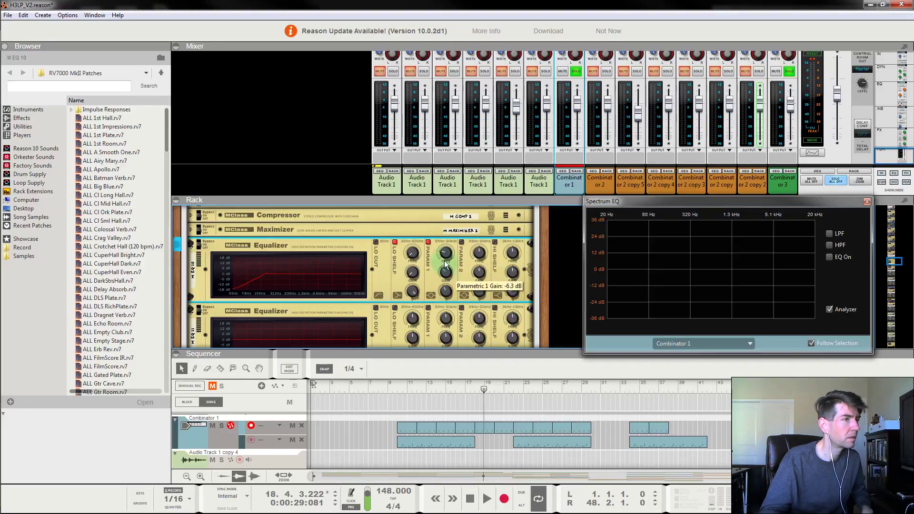
Step: Tune M EQ 10 Parametric 1 to about 147 Hz with a gain of about -5.1 dB, and replay from bar 10
left_click_drag(446, 260, 446, 257)
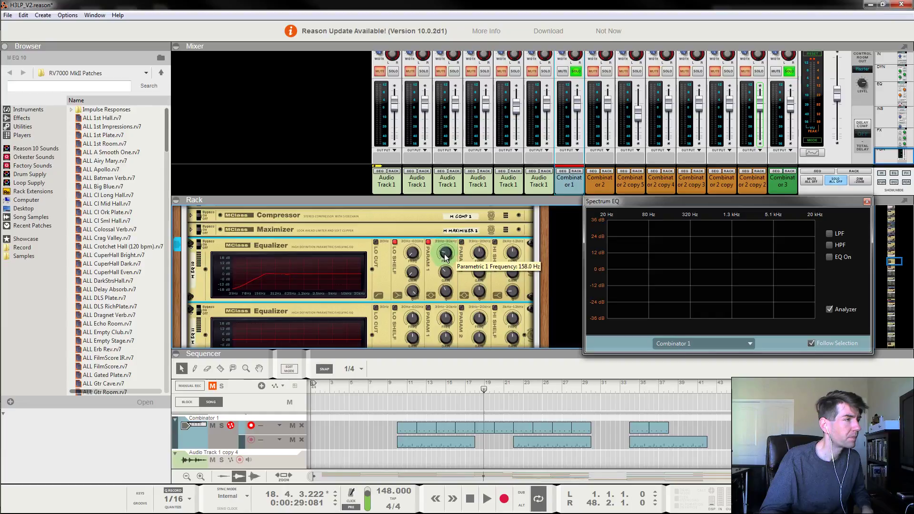
left_click_drag(450, 279, 457, 223)
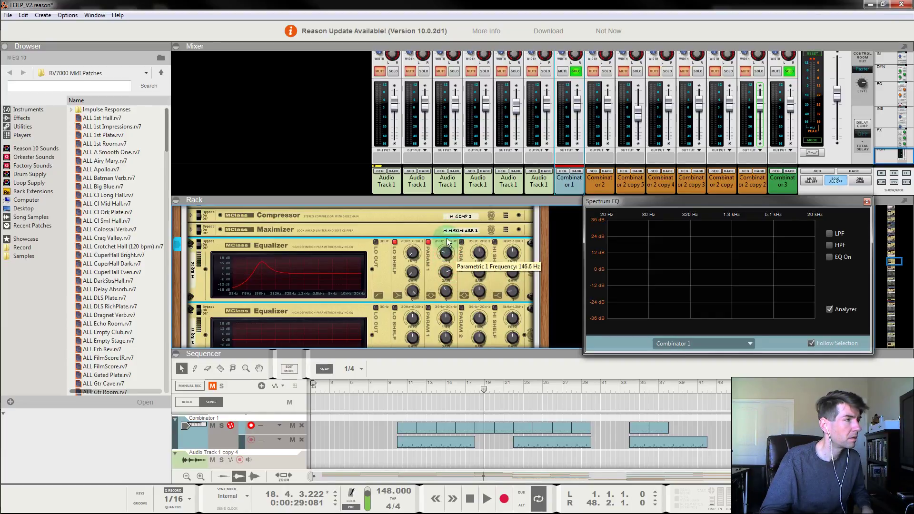
left_click_drag(446, 271, 446, 289)
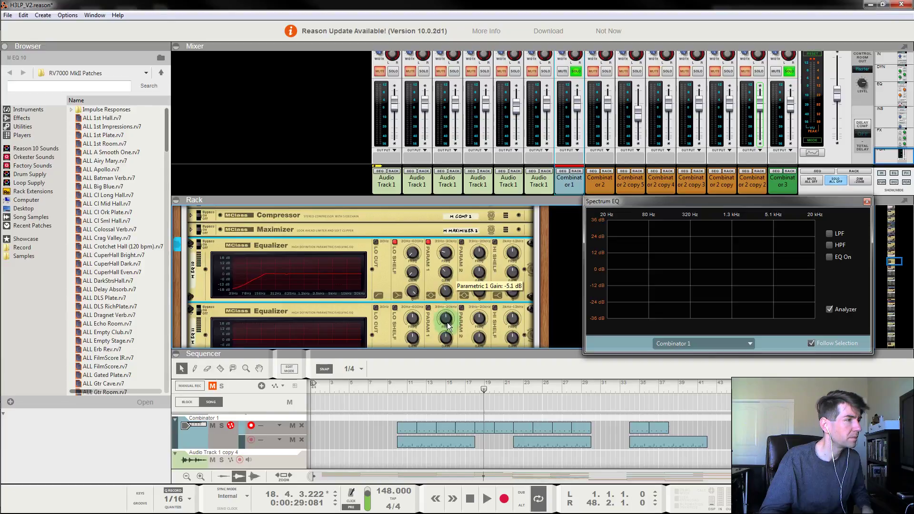
left_click(398, 389)
key("space")
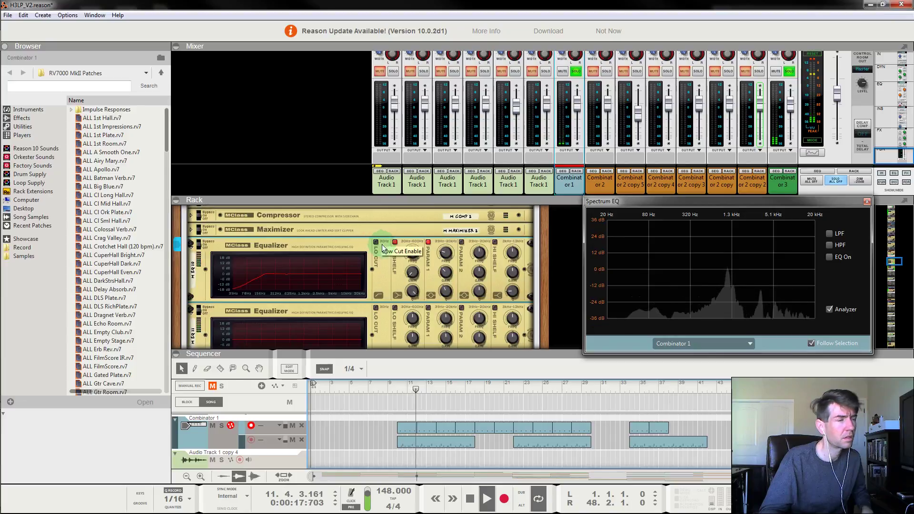
Step: Enable Parametric 2 on M EQ 10, boost it around 1.16 kHz, and replay from about bar 10
left_click(462, 242)
left_click_drag(479, 271, 483, 238)
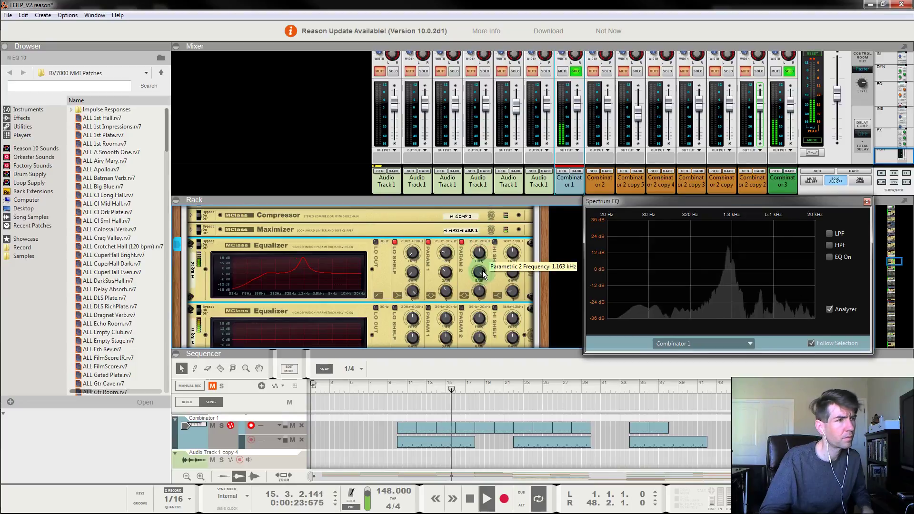
mouse_move(479, 313)
left_mouse_down()
mouse_move(478, 333)
mouse_move(475, 303)
left_mouse_up()
left_click(392, 386)
Step: Enable Parametric 1 on the M EQ 11 equalizer, move its boost into the high treble, and reduce it to a small peak
left_click_drag(440, 318, 453, 257)
scroll(470, 295, "down", 2)
left_click_drag(446, 287, 457, 232)
left_click_drag(459, 197, 458, 254)
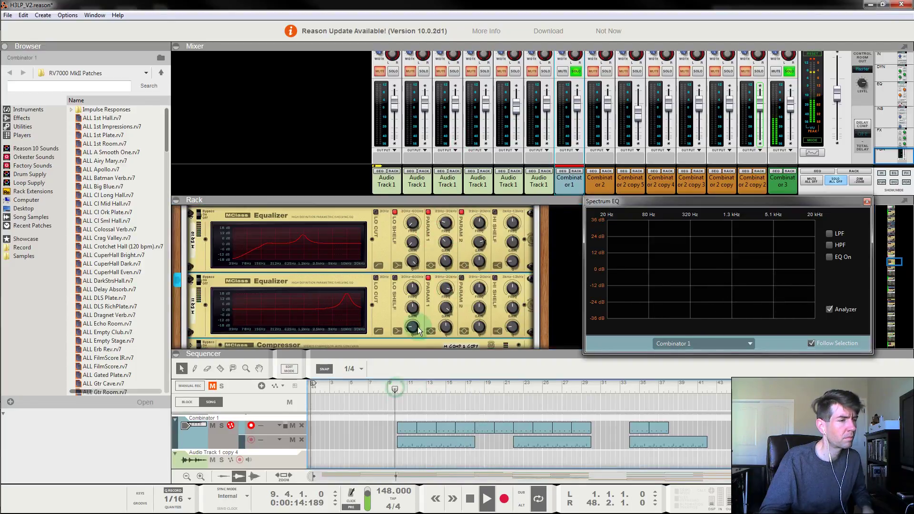
left_click(446, 289)
left_click_drag(447, 293, 451, 351)
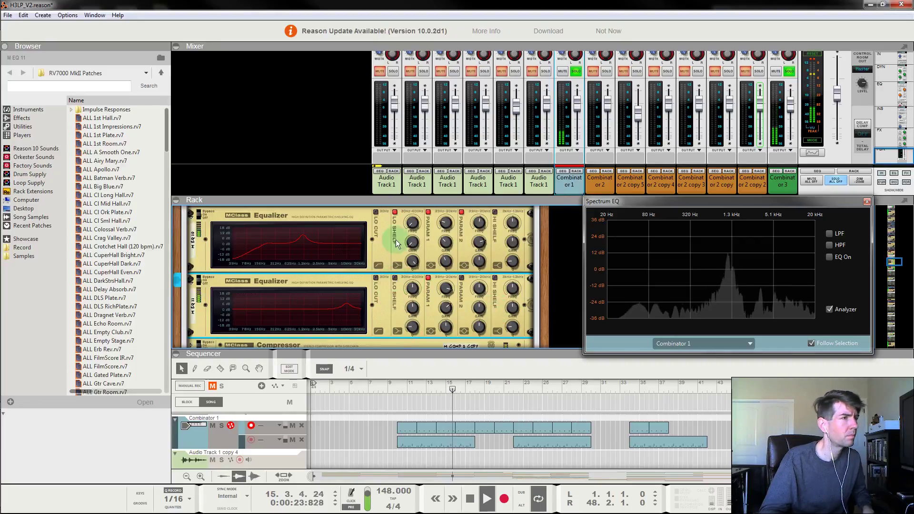
Step: Enable a boosted Parametric 2 on M EQ 11, sweep it down to about 249 Hz, and raise its frequency again from about bar 10
left_click_drag(479, 289, 479, 358)
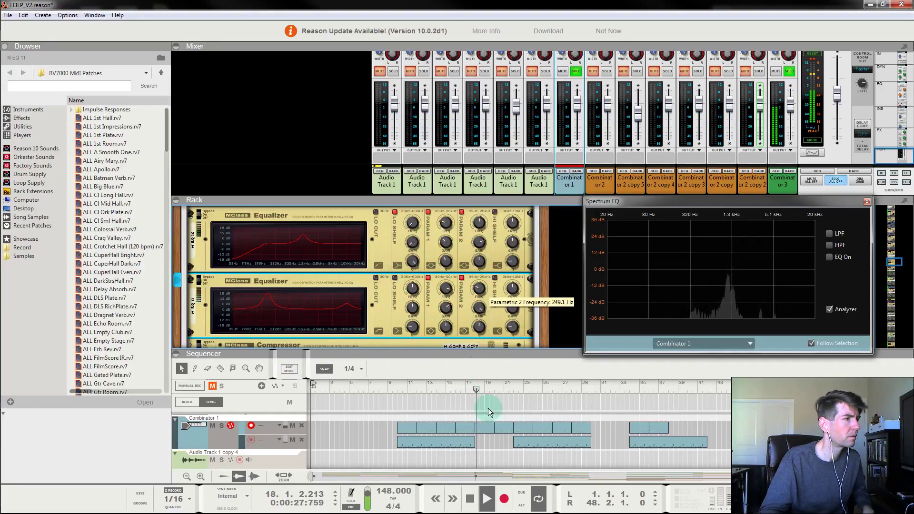
left_click(396, 389)
left_click_drag(482, 291, 490, 229)
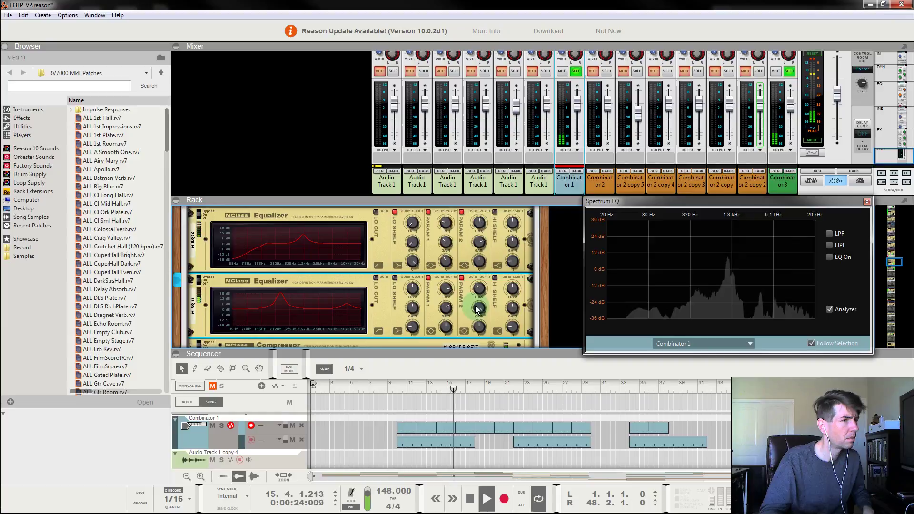
Step: Compare the sound from bar 10 with M EQ 11 Parametric 2 turned off and back on
left_click(462, 279)
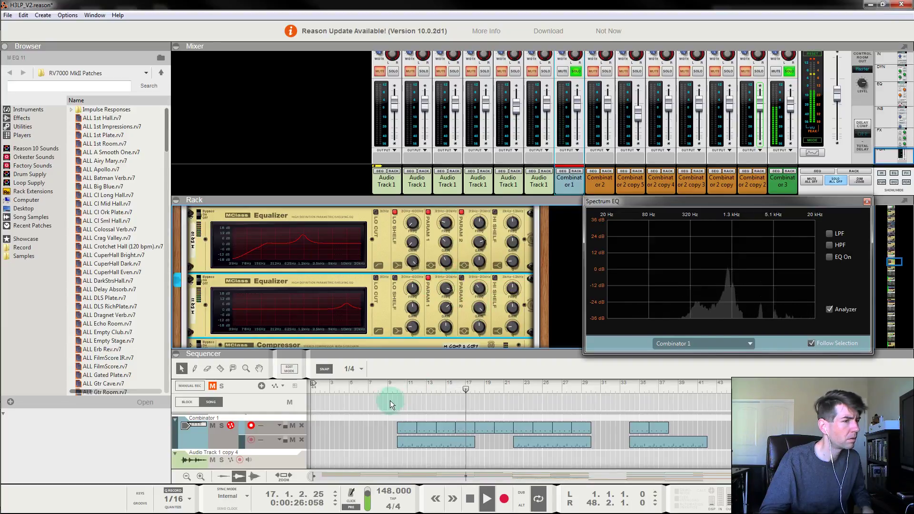
left_click(395, 389)
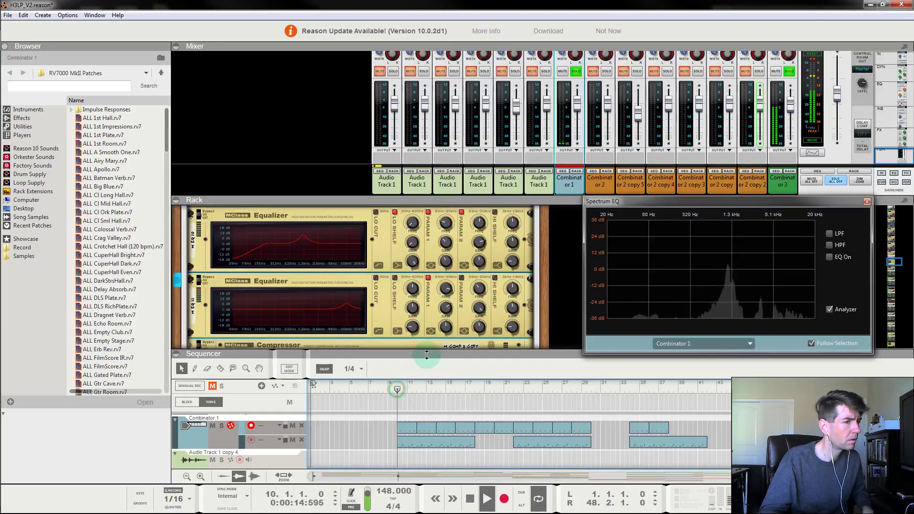
left_click(461, 278)
Step: Set the M EQ 11 Parametric 2 frequency to about 410 Hz, reduce its boost to a small peak, and replay from about bar 10
mouse_move(479, 293)
left_mouse_down()
mouse_move(497, 409)
mouse_move(482, 288)
left_mouse_up()
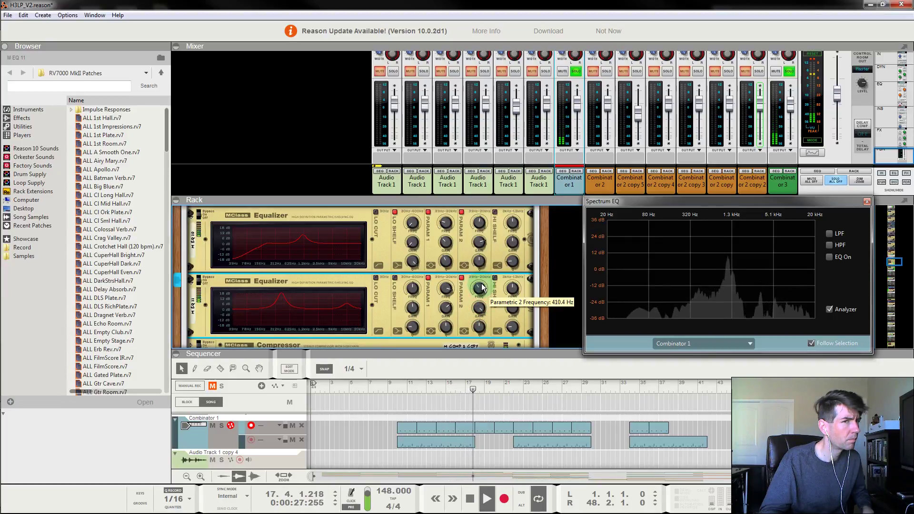
left_click(398, 383)
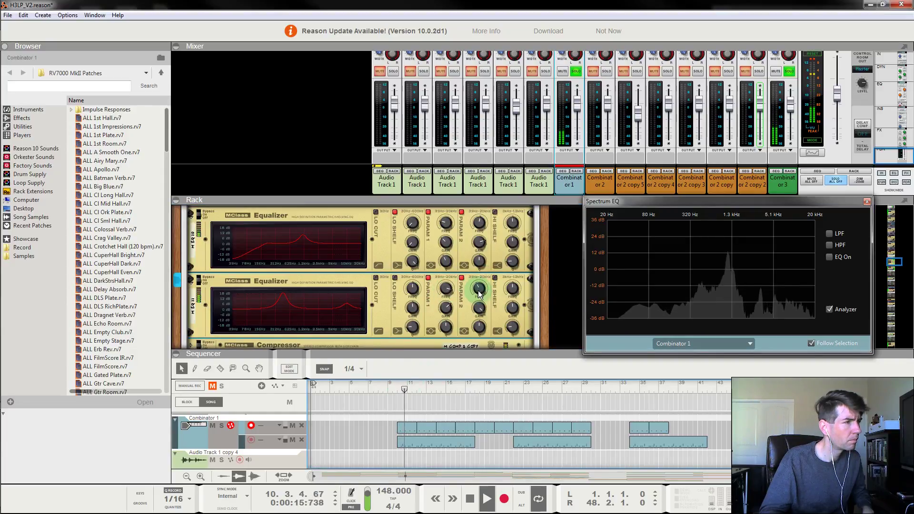
left_click_drag(479, 312, 498, 344)
left_click(395, 384)
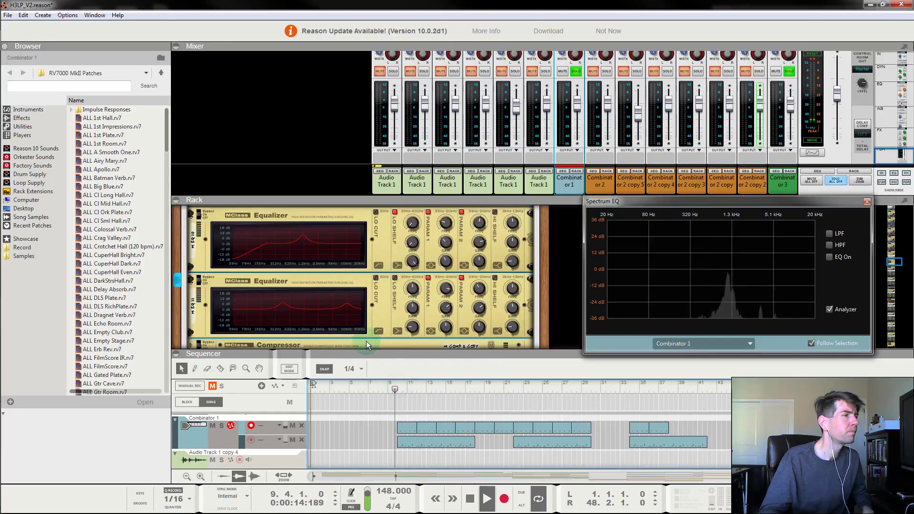
Step: Examine the M EQ 5 and M EQ 6 curves, the maximizer and Line Mixer 1 in Combinator 1 during playback
scroll(232, 234, "up", 10)
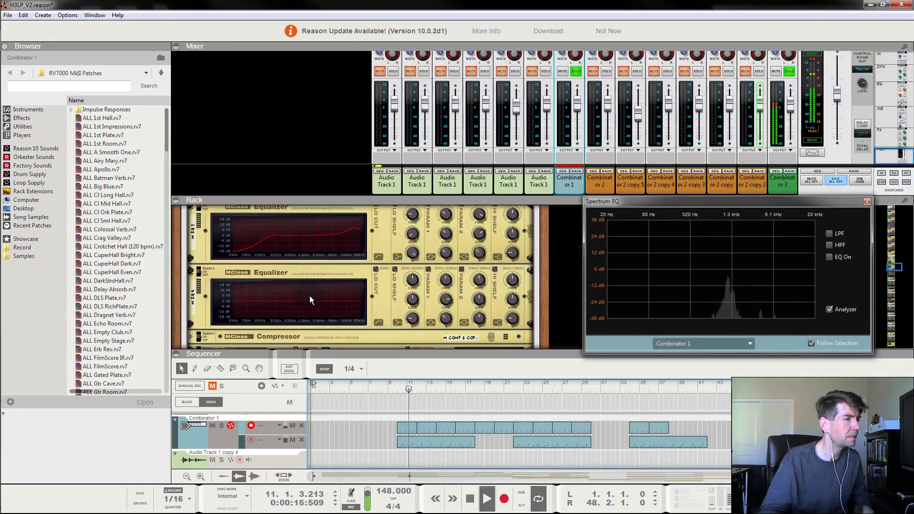
scroll(309, 296, "down", 3)
left_click(412, 266)
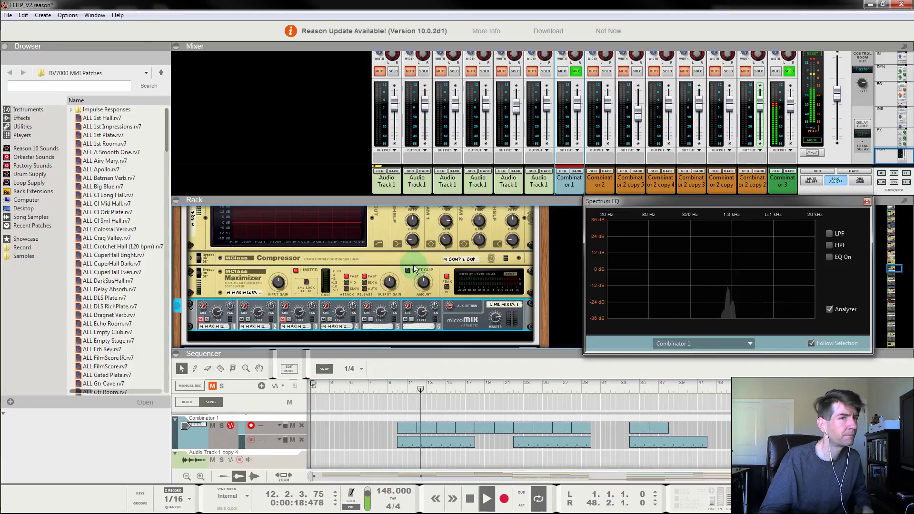
scroll(393, 248, "down", 3)
scroll(395, 262, "up", 1)
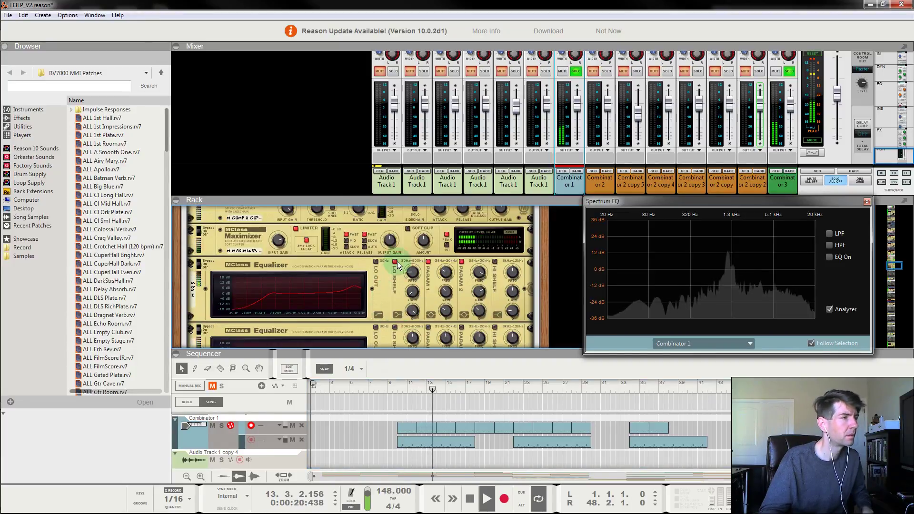
scroll(390, 271, "down", 1)
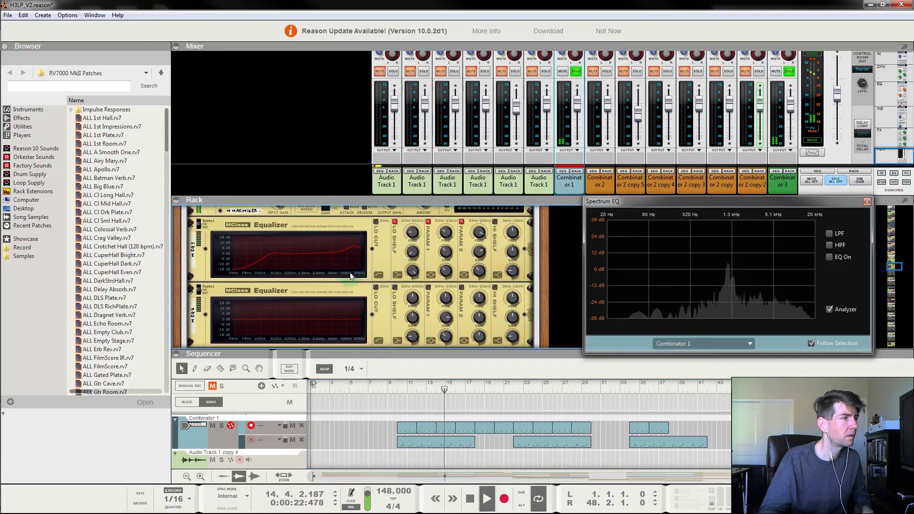
scroll(333, 278, "down", 2)
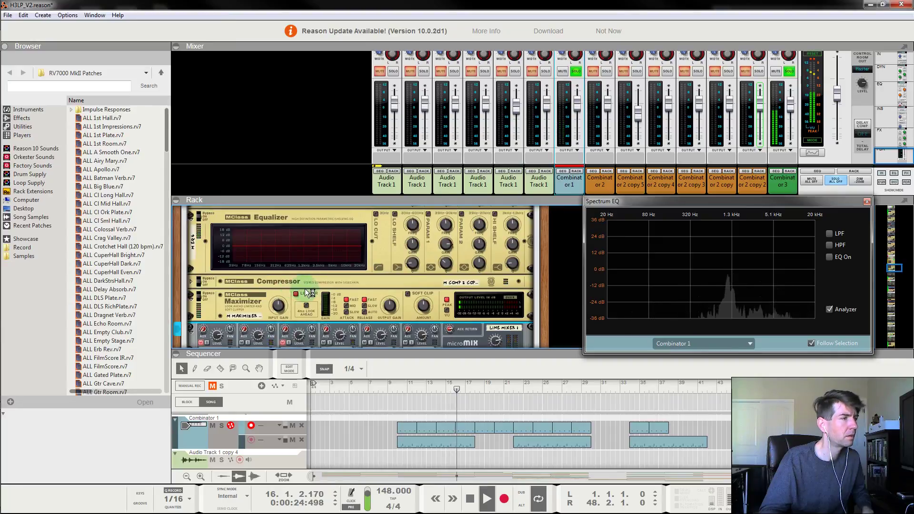
scroll(274, 307, "down", 1)
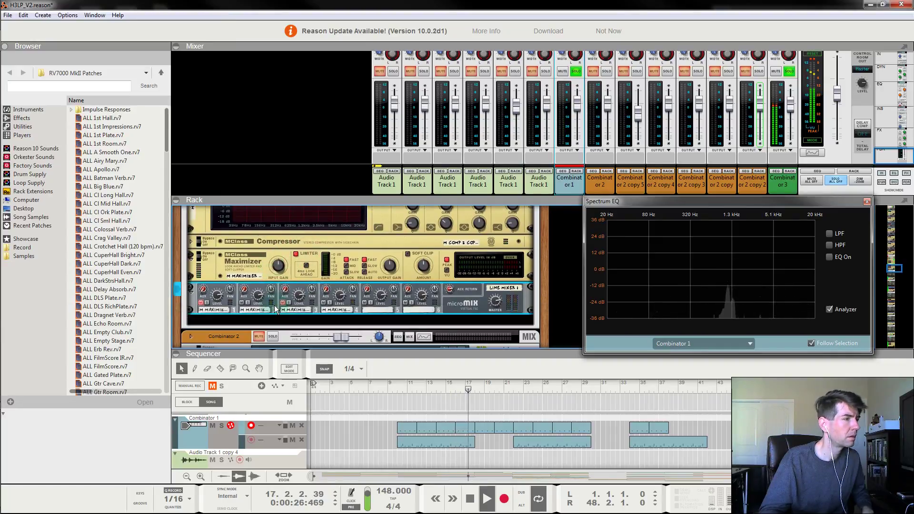
Step: Unmute all Line Mixer 1 layers, save the song, and replay the full Combinator 1 sound from about bar 9
left_click(395, 383)
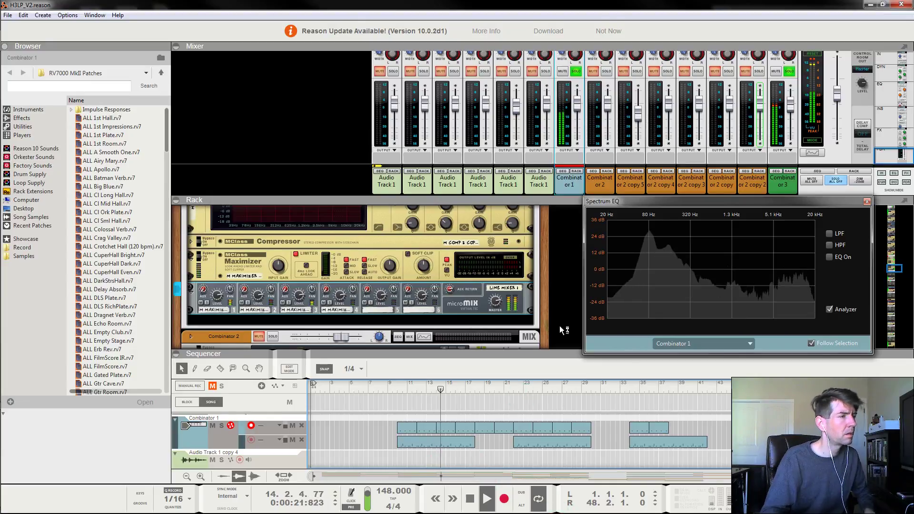
scroll(342, 284, "up", 5)
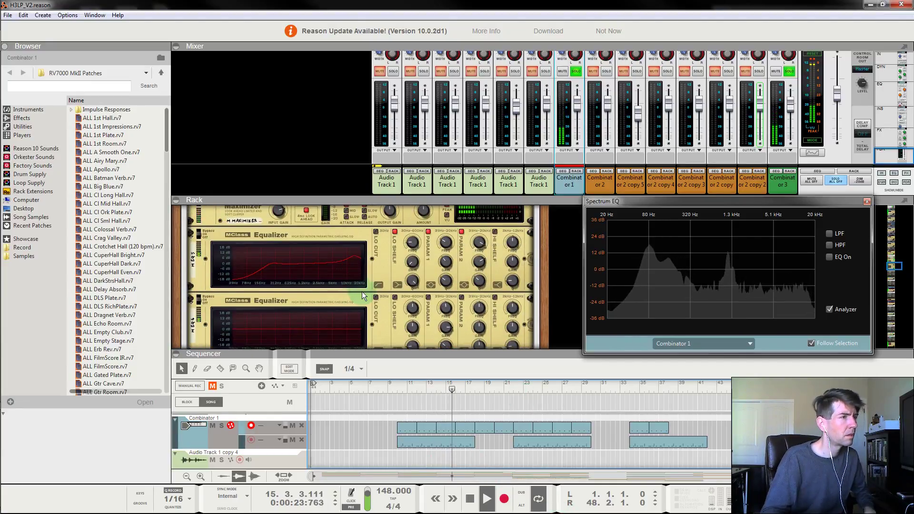
left_click(402, 395)
left_click(392, 387)
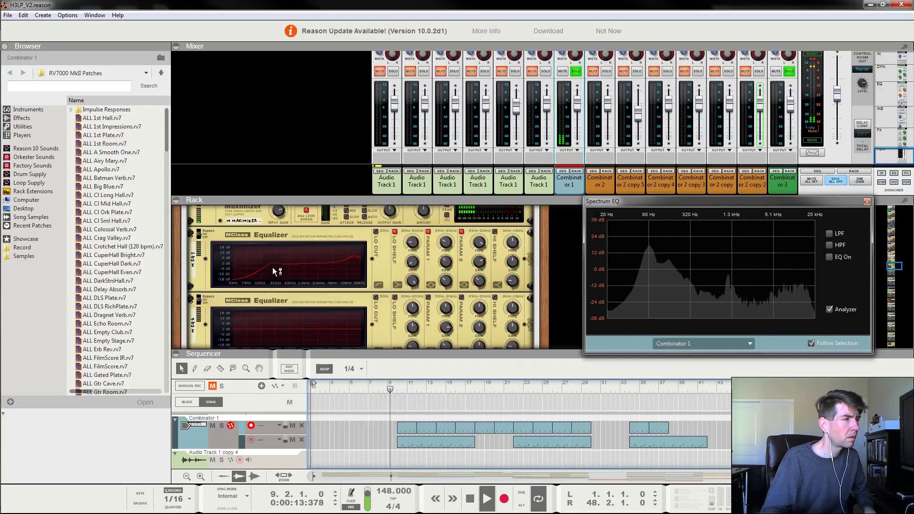
Step: Adjust the channel 3 level on Line Mixer 1 and replay the layered sound from about bar 9
scroll(275, 271, "down", 5)
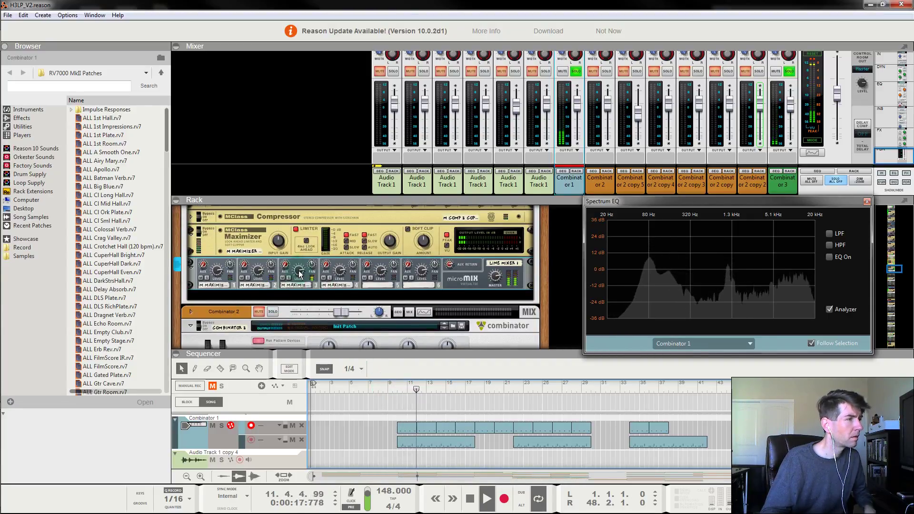
left_click_drag(299, 275, 306, 289)
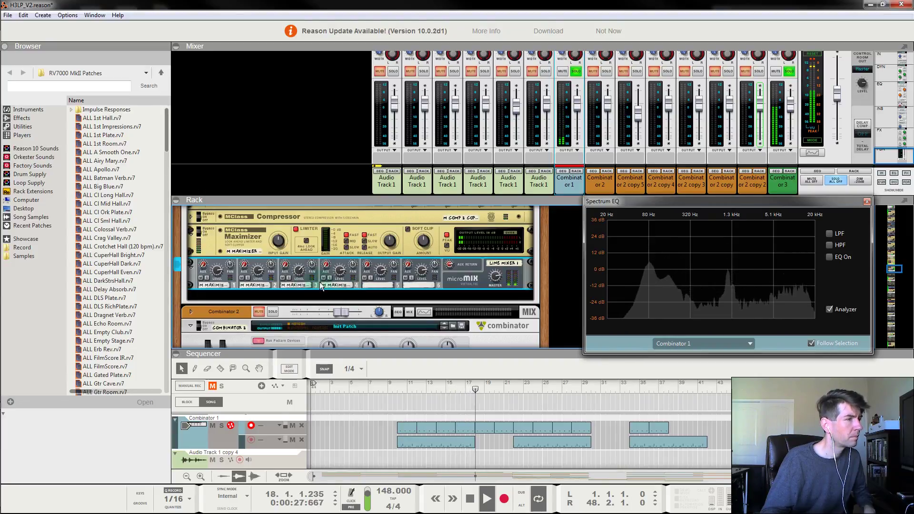
left_click(407, 371)
left_click(395, 384)
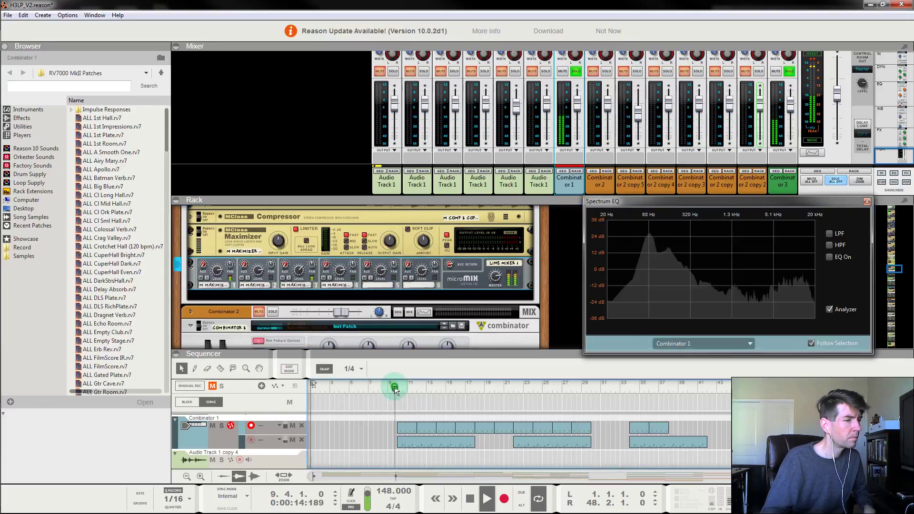
Step: Try lower levels for channel 4 on Line Mixer 1, settle it at 100, and replay from about bar 10
left_click_drag(344, 270, 344, 304)
left_click_drag(366, 356, 365, 343)
left_click_drag(356, 295, 341, 273)
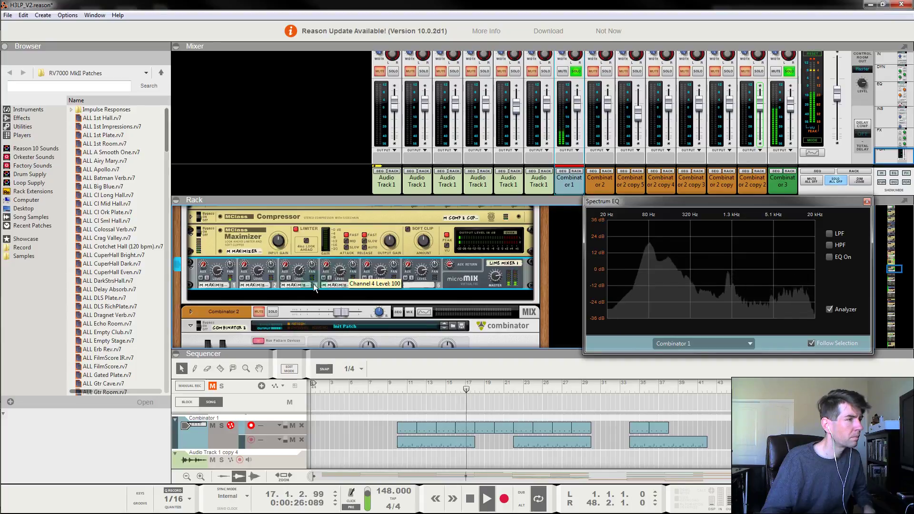
left_click(398, 388)
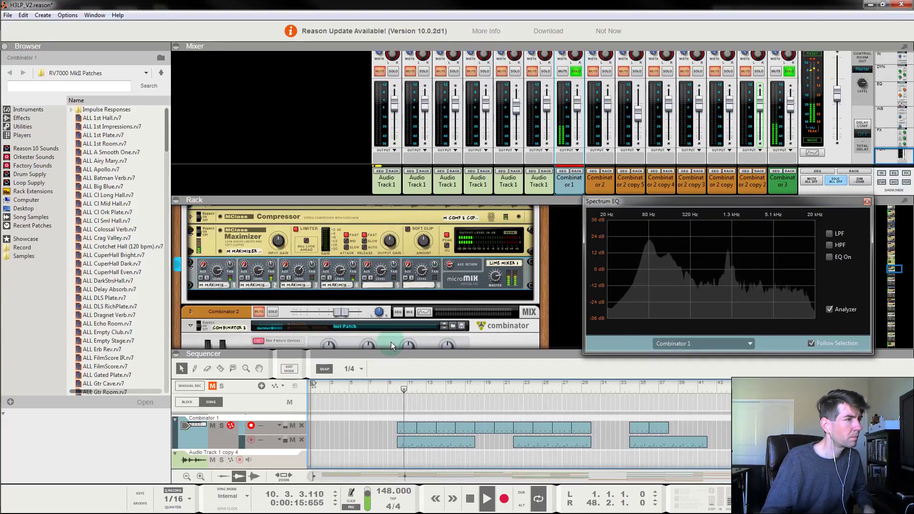
Step: Save the song and replay the full Combinator 1 sound from about bar 10
scroll(333, 298, "up", 6)
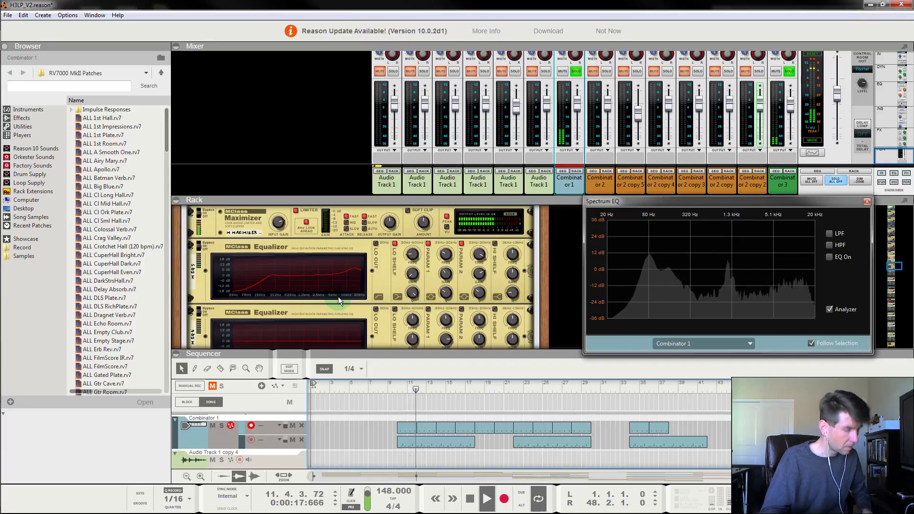
key("ctrl+s")
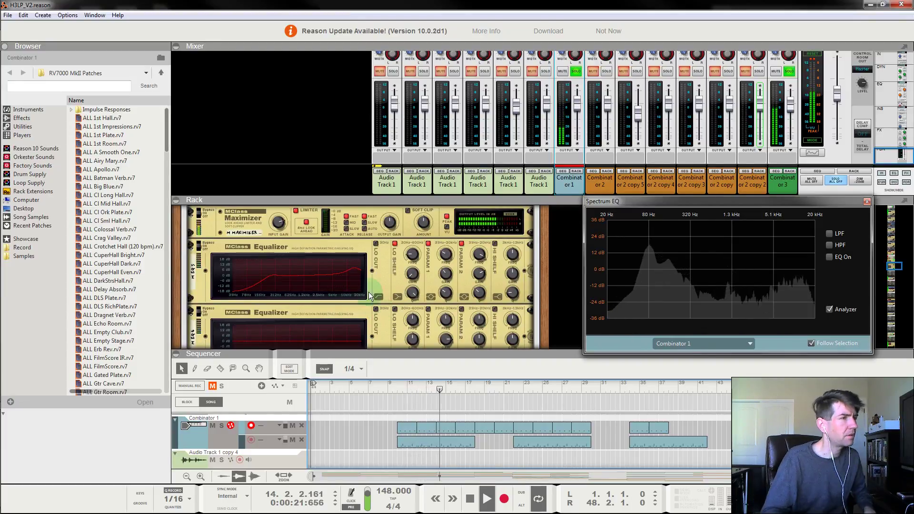
left_click(399, 388)
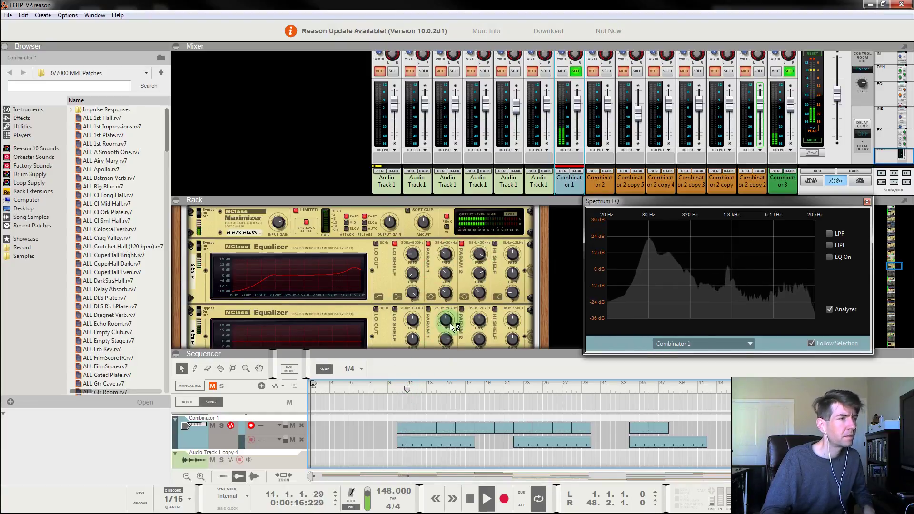
Step: Enable M EQ 6 Parametric 1, try a gain of about 7.1 dB, and compare it off and on from bar 10
mouse_move(447, 338)
left_mouse_down()
mouse_move(445, 326)
mouse_move(447, 356)
left_mouse_up()
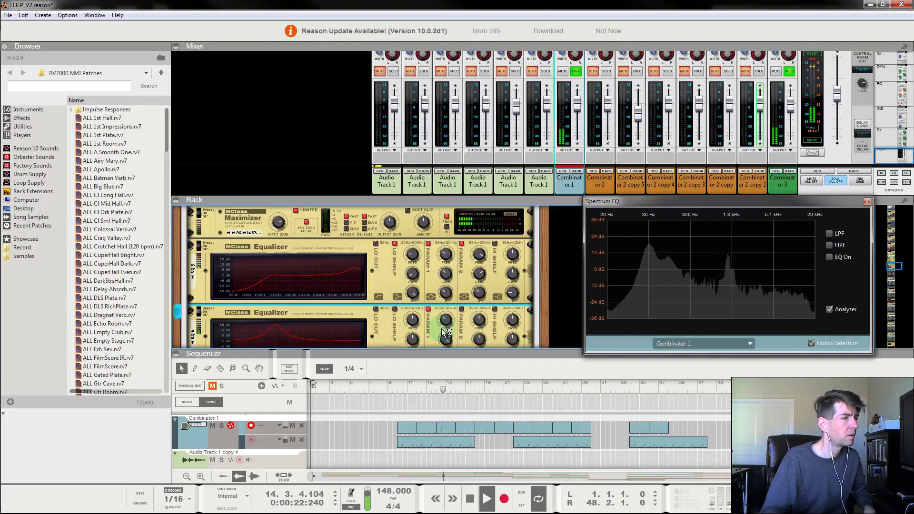
scroll(427, 287, "down", 1)
left_click_drag(453, 302, 443, 353)
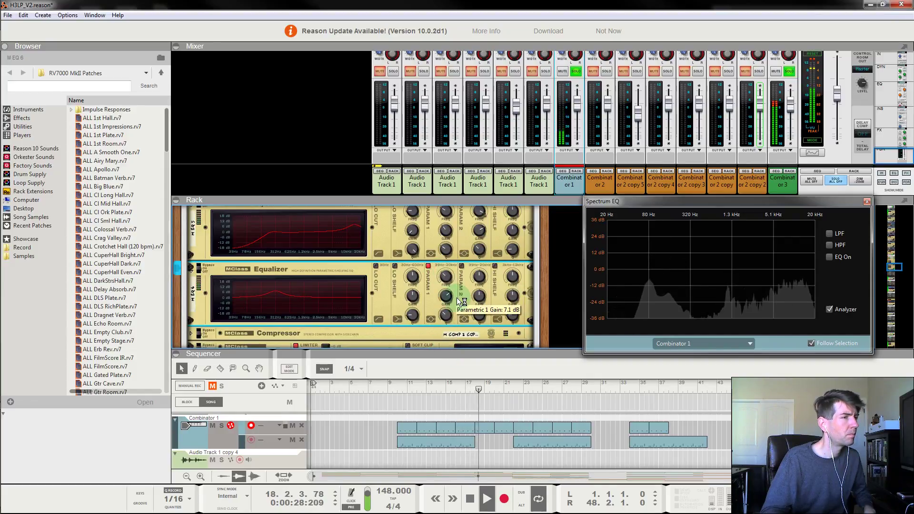
left_click(399, 389)
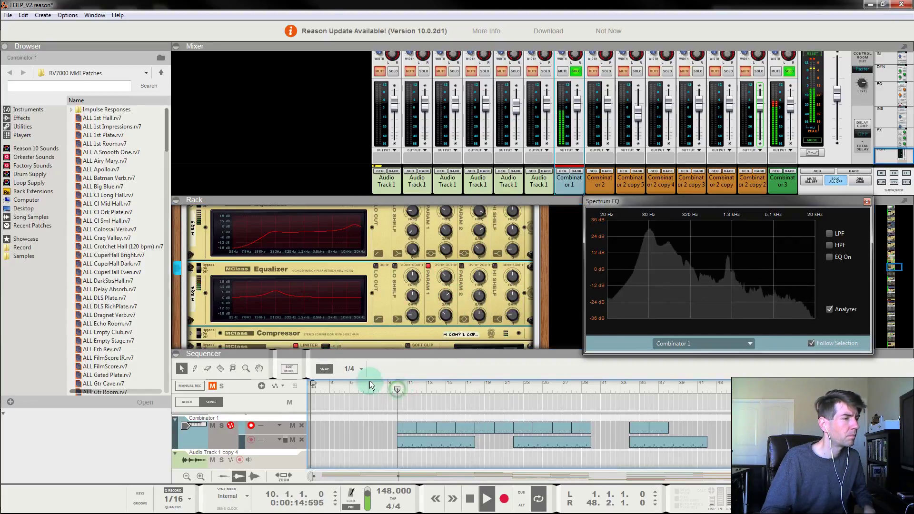
left_click(427, 267)
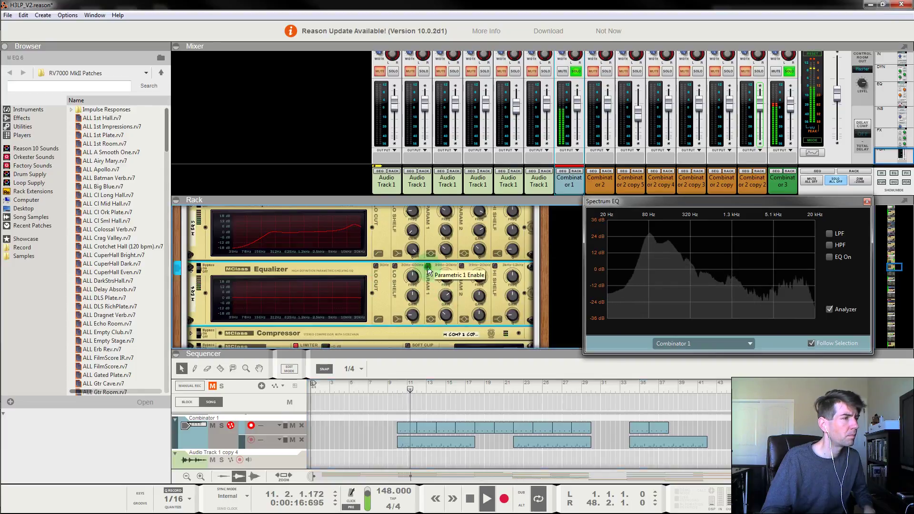
left_click(428, 267)
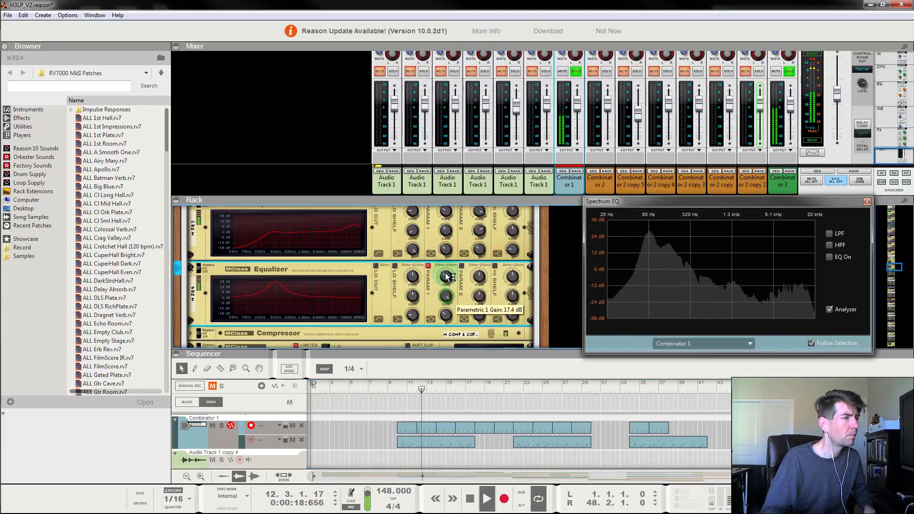
Step: Set M EQ 6 Parametric 1 to about 1.08 kHz with 6.9 dB gain while replaying from about bar 10
left_click_drag(445, 275, 450, 162)
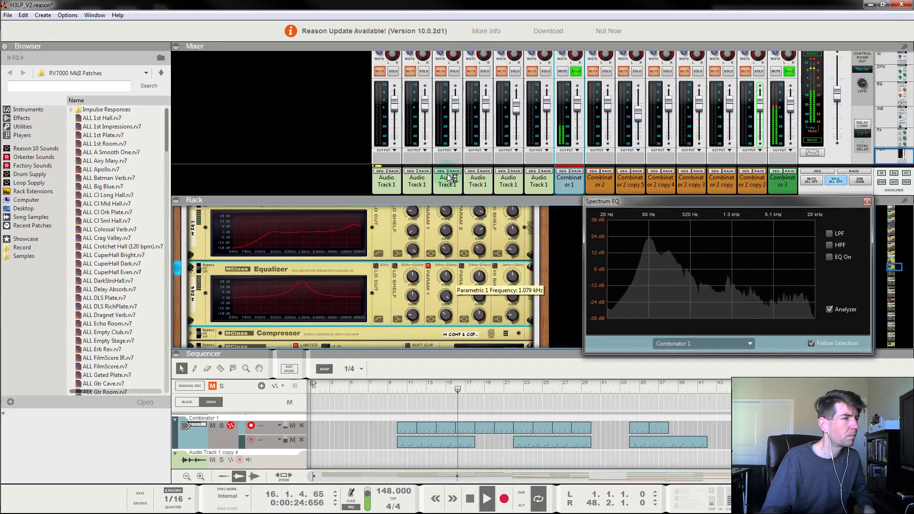
left_click_drag(445, 296, 450, 344)
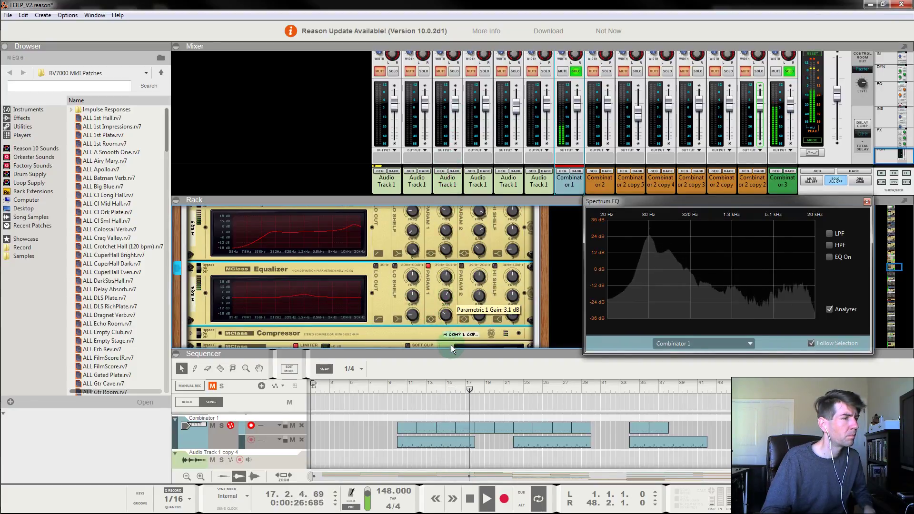
left_click(398, 389)
left_click(446, 298)
left_click_drag(447, 299, 446, 297)
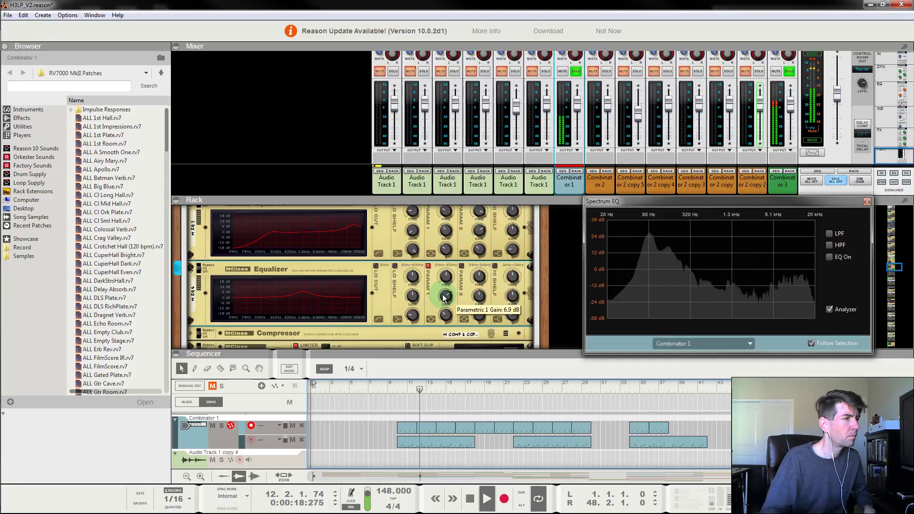
Step: Compare the sound from bar 10 with M EQ 6 Parametric 1 turned off and back on, and stop playback
left_click(428, 265)
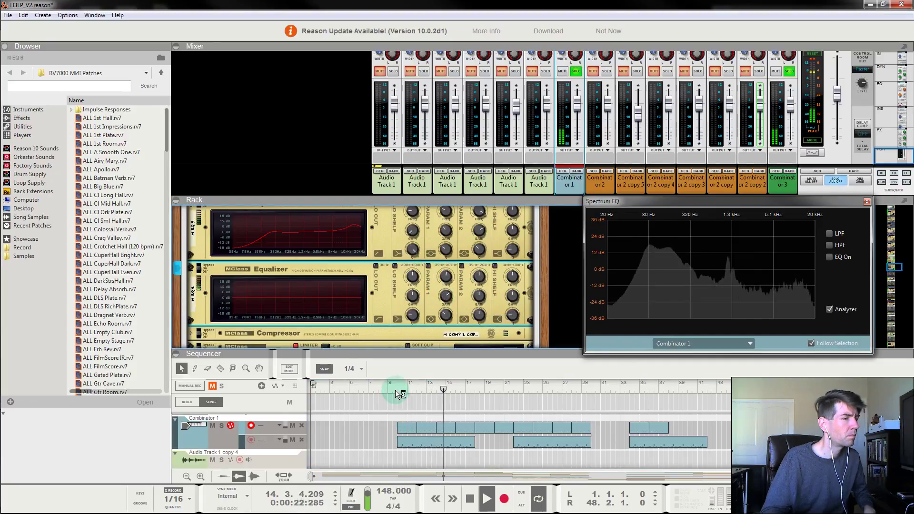
left_click(397, 386)
left_click(428, 267)
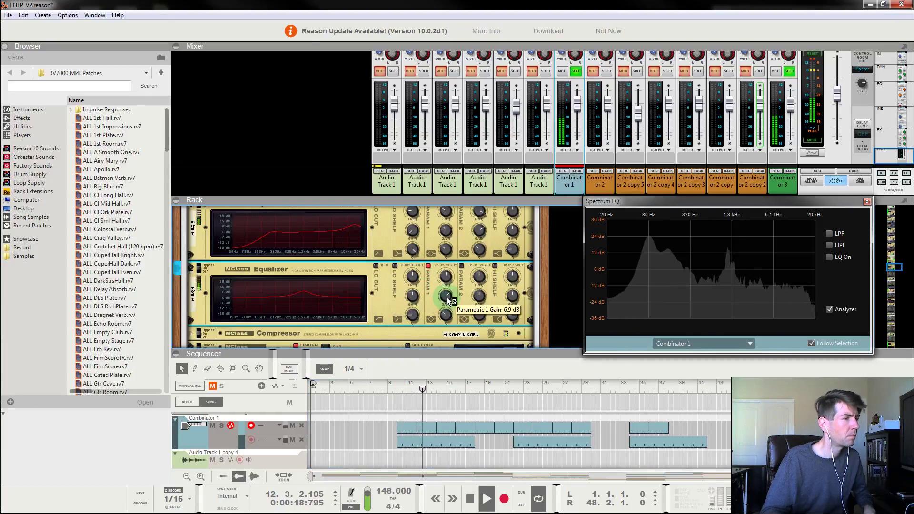
key("space")
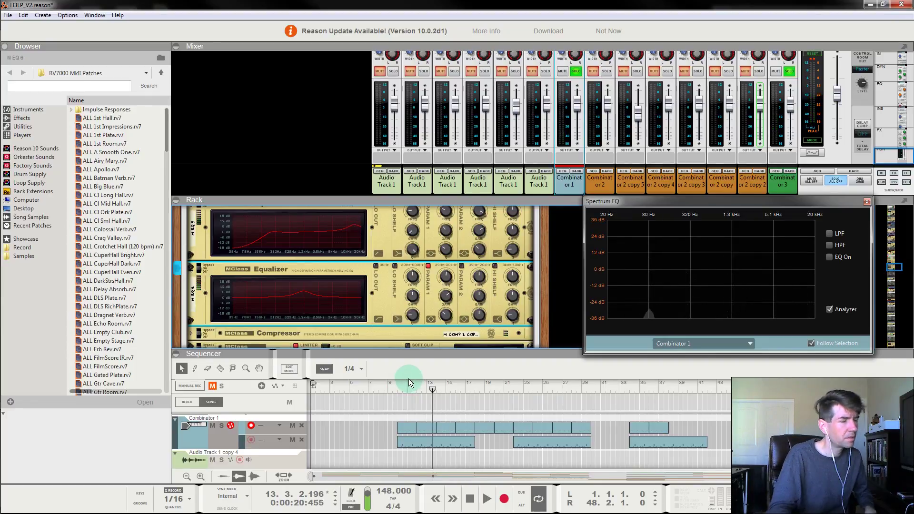
Step: Try M EQ 6 Parametric 1 at 11.4 dB gain and about 1.19 kHz, switch it off, and replay from about bar 9
left_click(398, 385)
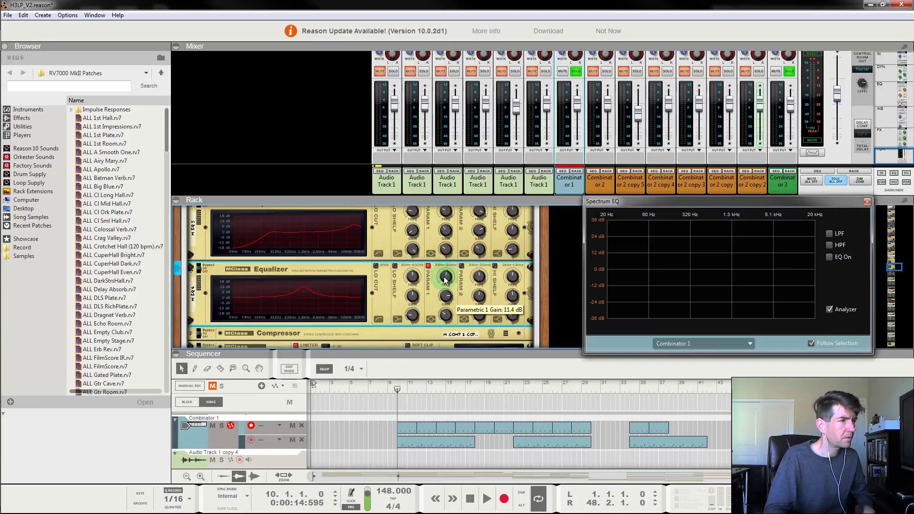
left_click(431, 292)
key("space")
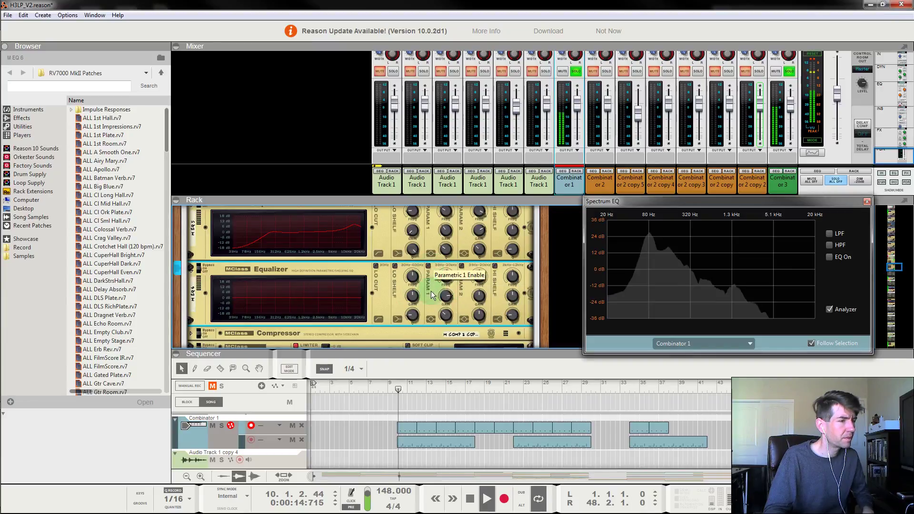
left_click(427, 266)
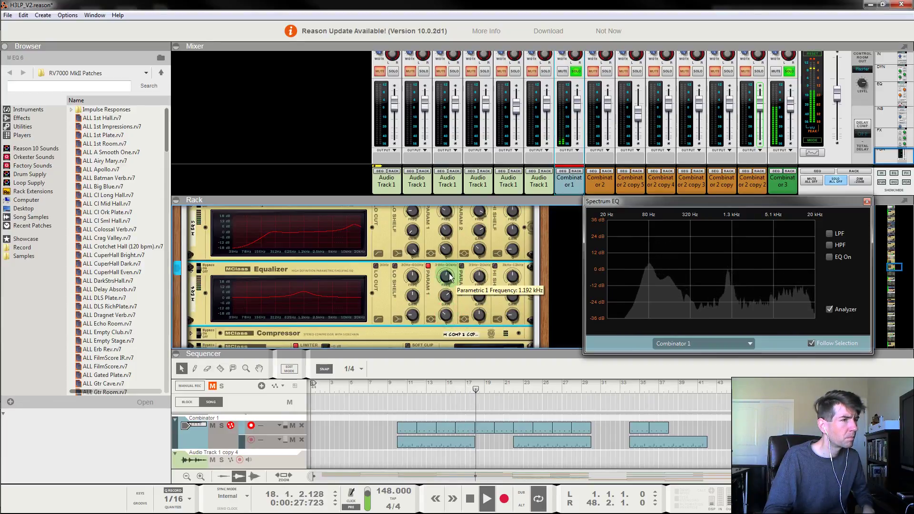
left_click(428, 266)
left_click(395, 386)
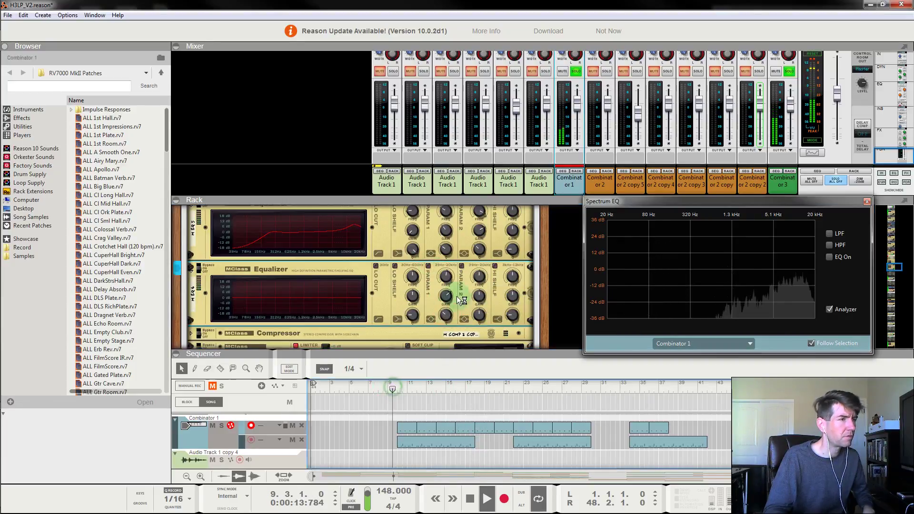
Step: Enable M EQ 6 Parametric 2 with a Q of 4.0, sweep it to about 4.85 kHz, and reduce its gain to -1.1 dB
left_click(461, 266)
left_click_drag(484, 278, 487, 209)
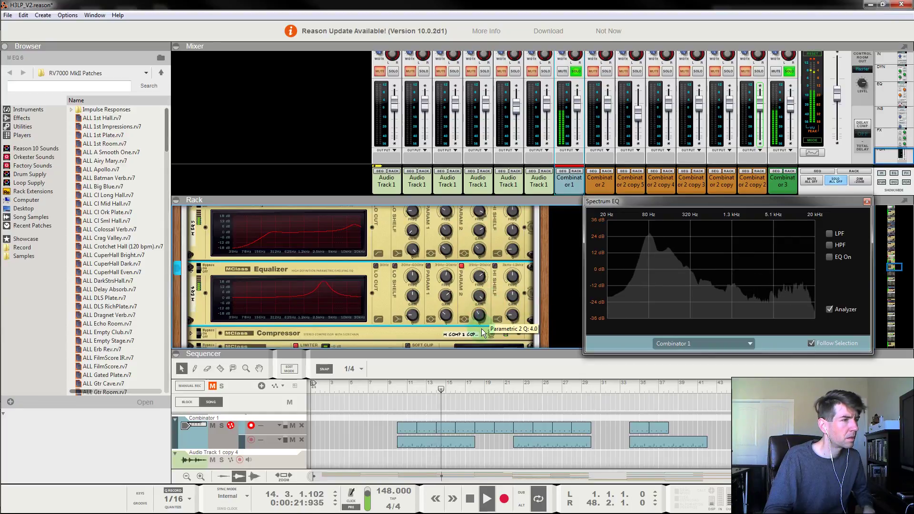
left_click_drag(479, 276, 480, 246)
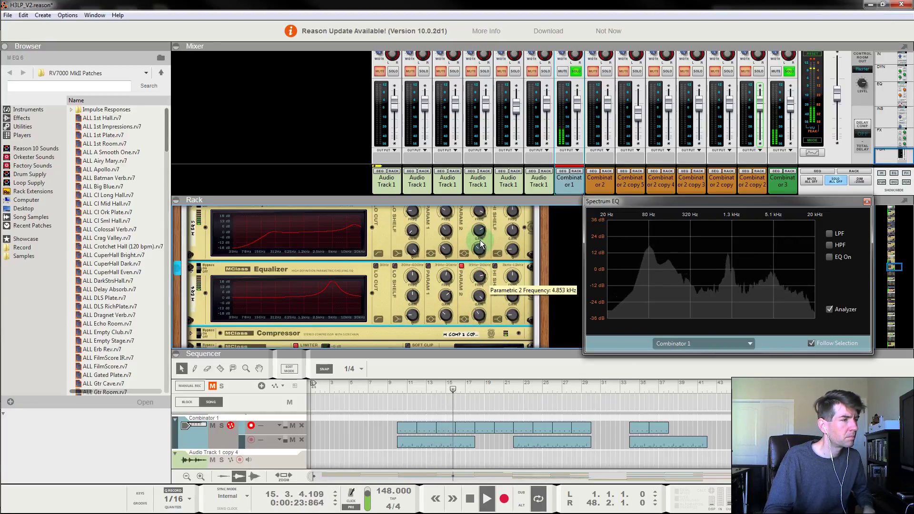
left_click_drag(480, 300, 482, 361)
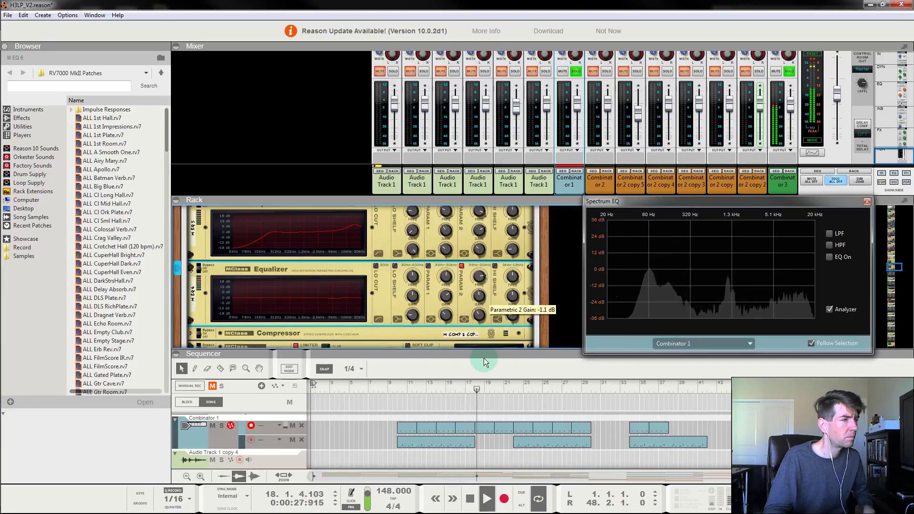
Step: Replay from about bar 9 with M EQ 6 Parametric 2 set to 6.0 dB gain and about 10 kHz
left_click(395, 386)
left_click_drag(482, 301, 484, 279)
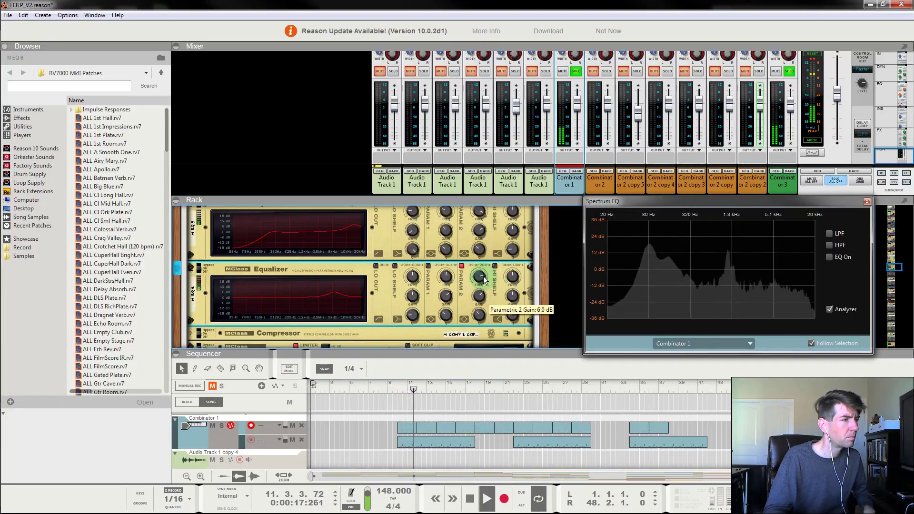
left_click_drag(482, 275, 484, 230)
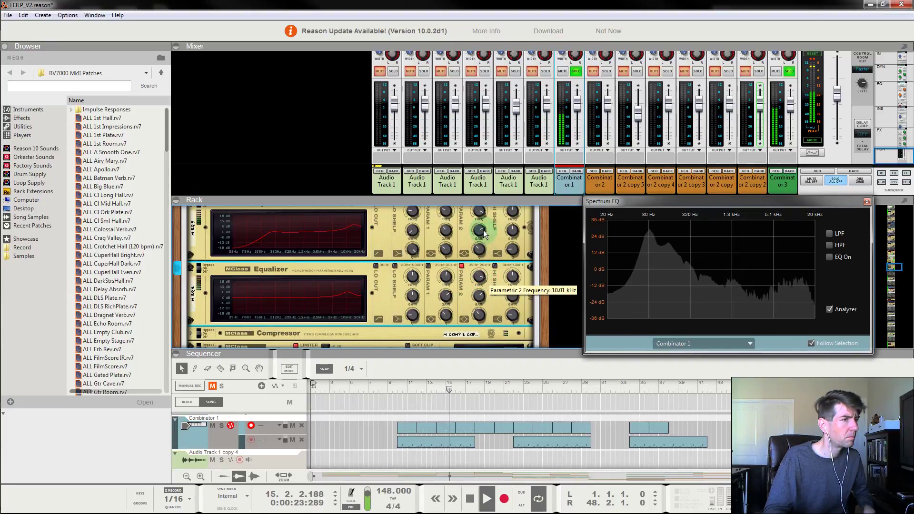
Step: Compare the sound from about bar 10 with M EQ 6 Parametric 2 off and on, and leave it switched off
left_click(461, 265)
left_click(399, 393)
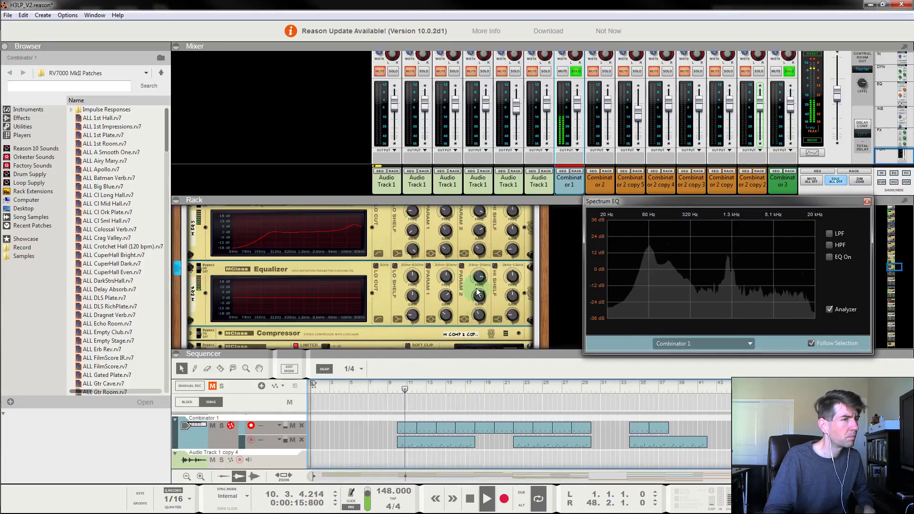
left_click(460, 264)
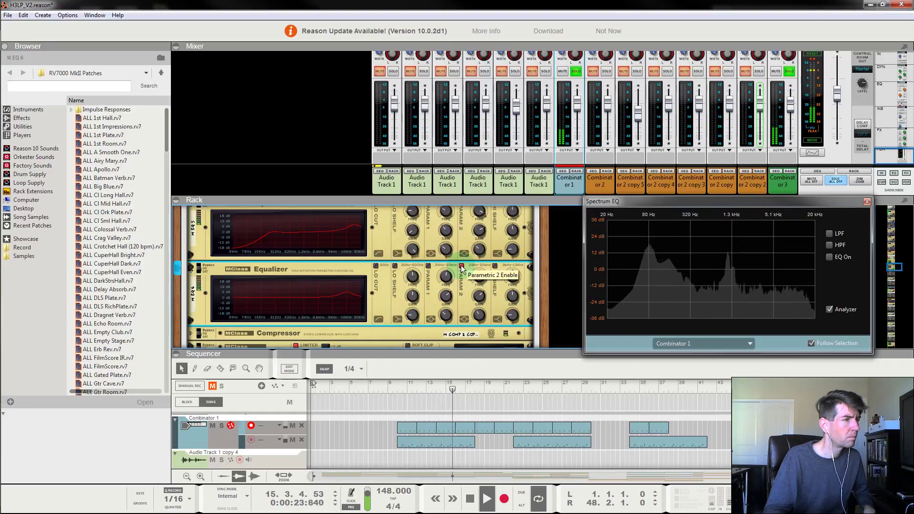
left_click(461, 265)
Step: Unfold M Comp 2 copy 3, replay from about bar 10 with its input gain at 8.3 dB, and adjust M Maximizer 2 copy 3's input gain
scroll(288, 281, "down", 3)
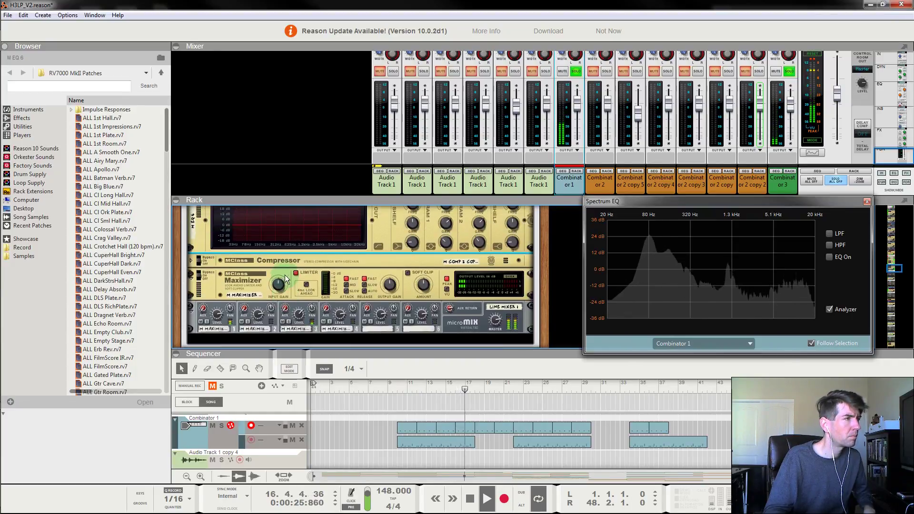
left_click(190, 312)
scroll(232, 283, "down", 3)
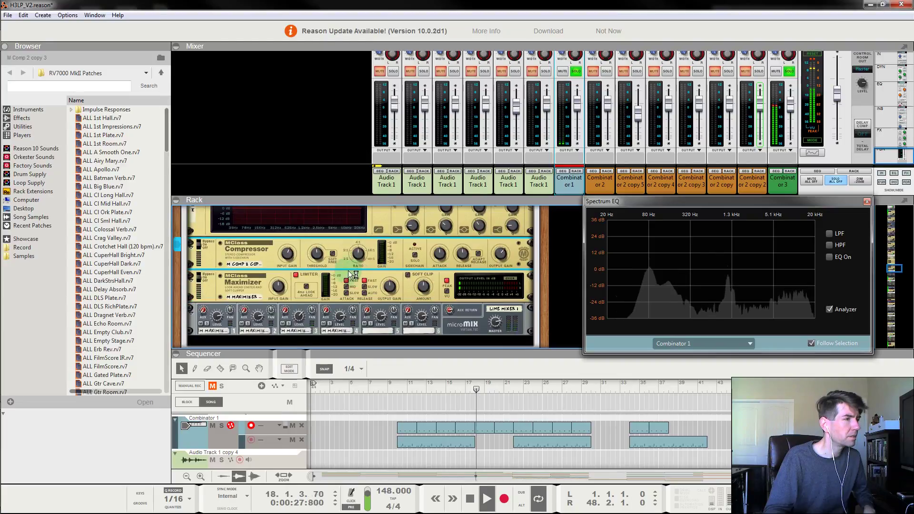
left_click(400, 388)
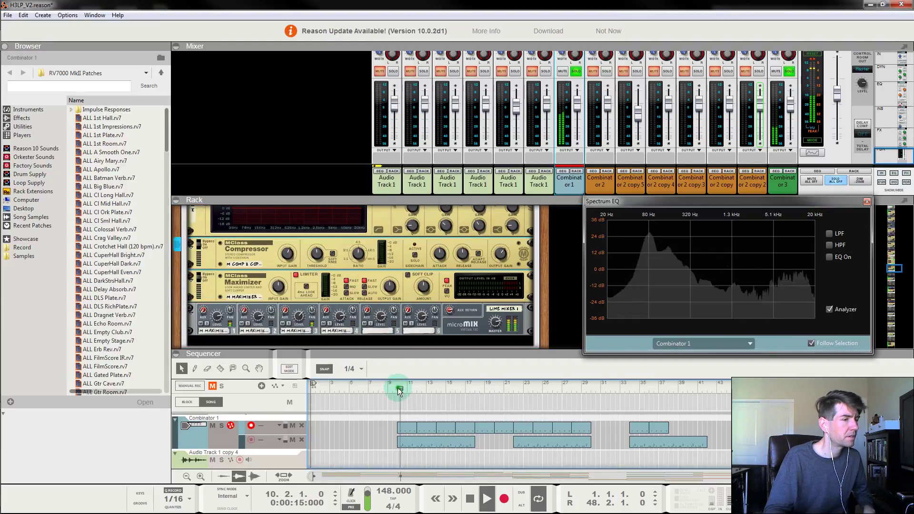
left_click(287, 255)
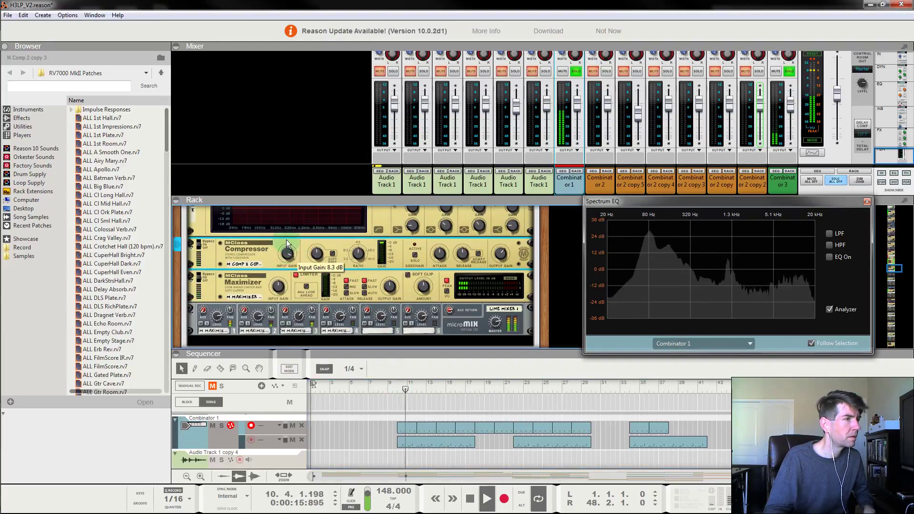
left_click(284, 289)
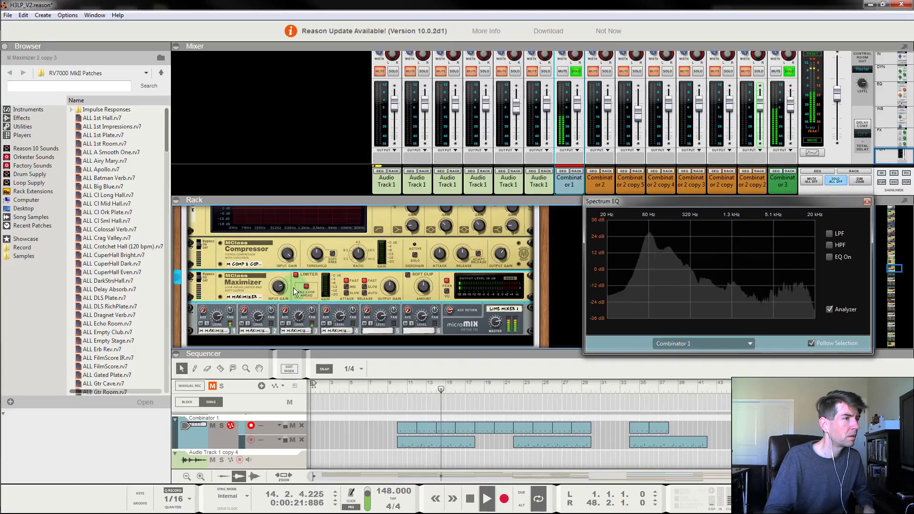
Step: Set M Comp 2 copy 3's threshold to -25.2 dB, replaying from about bar 9, and check M Maximizer 2 copy 3's input gain
left_click(317, 264)
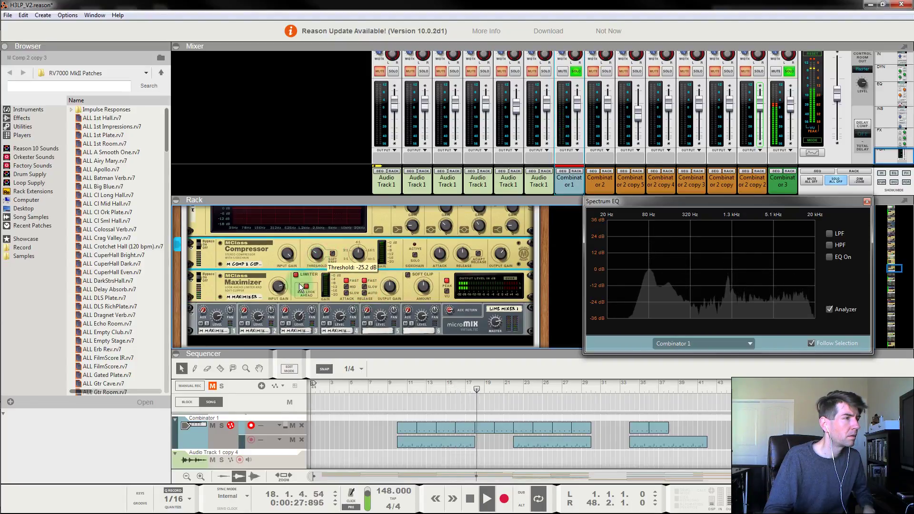
left_click(392, 385)
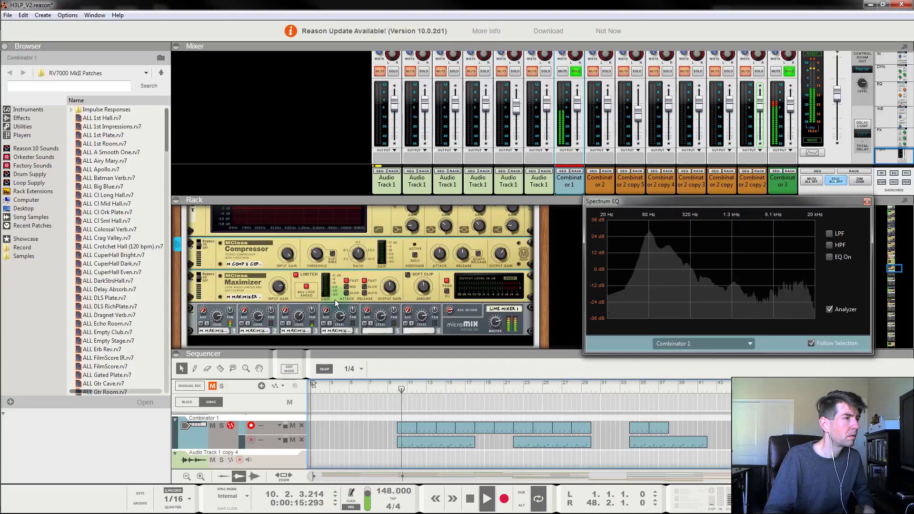
left_click(316, 255)
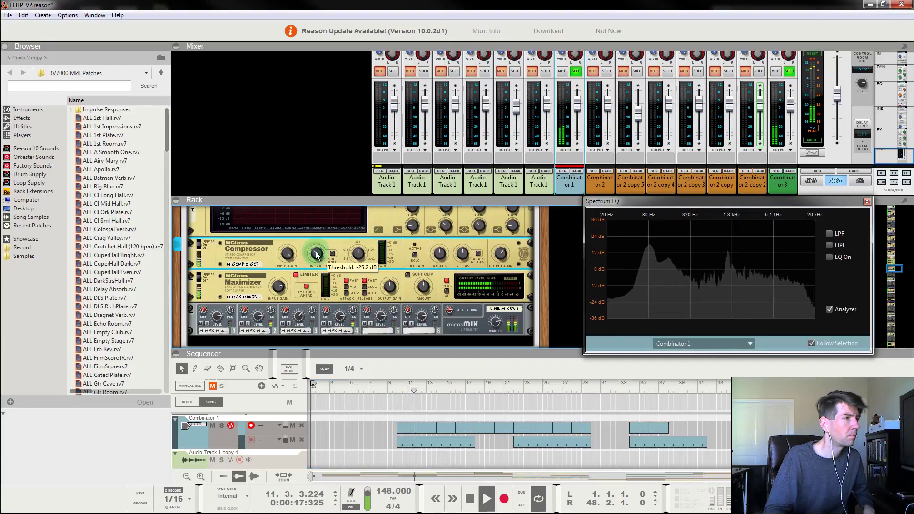
left_click_drag(316, 255, 316, 254)
left_click(276, 288)
Step: Enable M EQ 6 Parametric 2, replay from bar 10, and try Parametric 1 alongside it
scroll(323, 286, "down", 3)
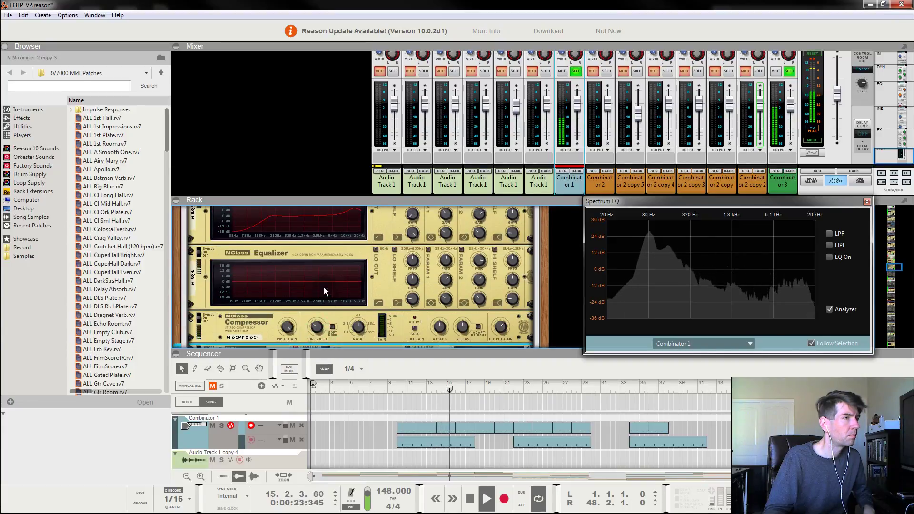
scroll(408, 293, "down", 3)
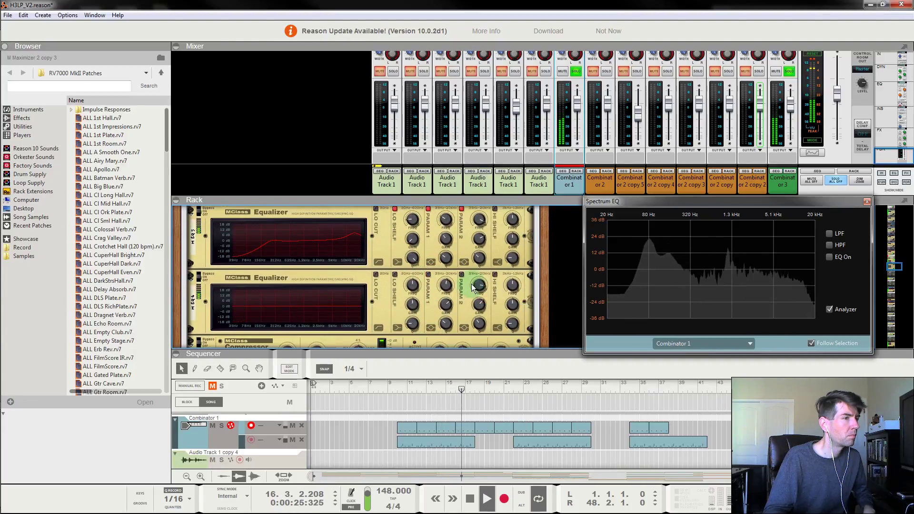
left_click(464, 279)
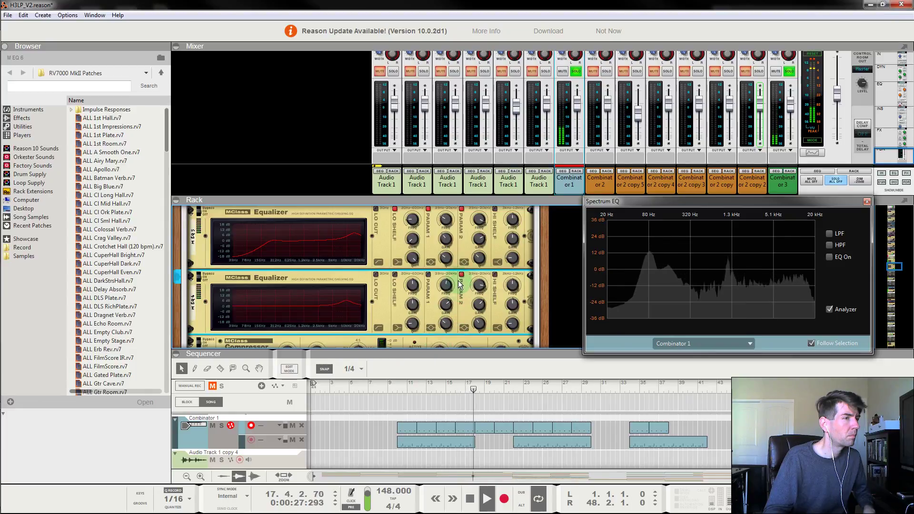
left_click(398, 386)
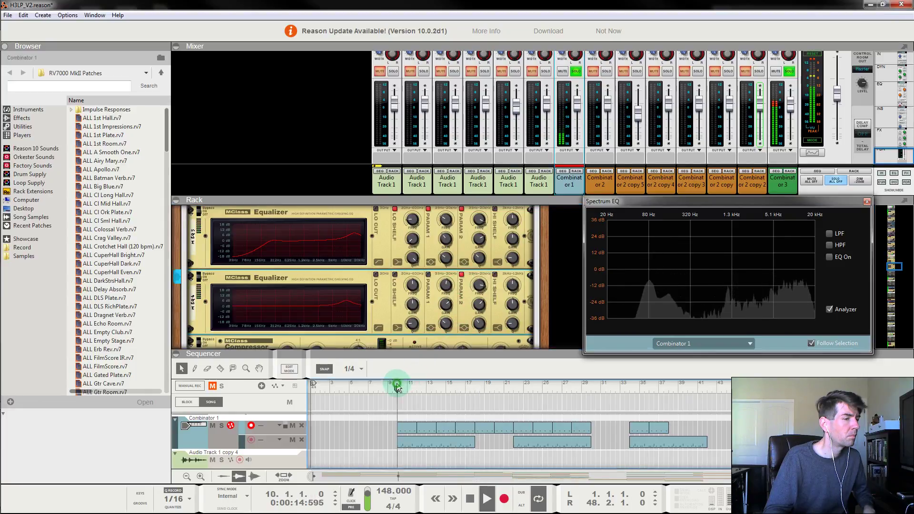
left_click(427, 274)
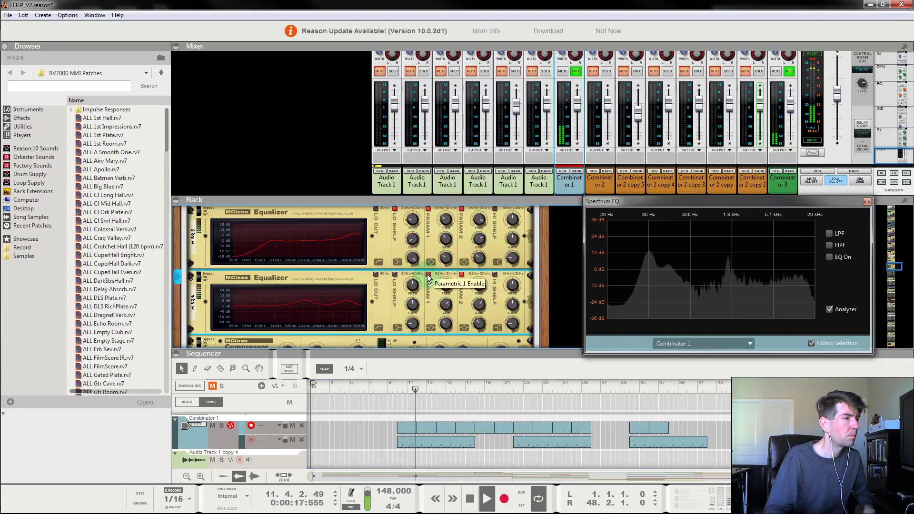
Step: Set M Comp 2 copy 2's threshold to -25.2 dB and M Maximizer 2 copy 2's input gain to 8.4 dB
scroll(316, 290, "up", 5)
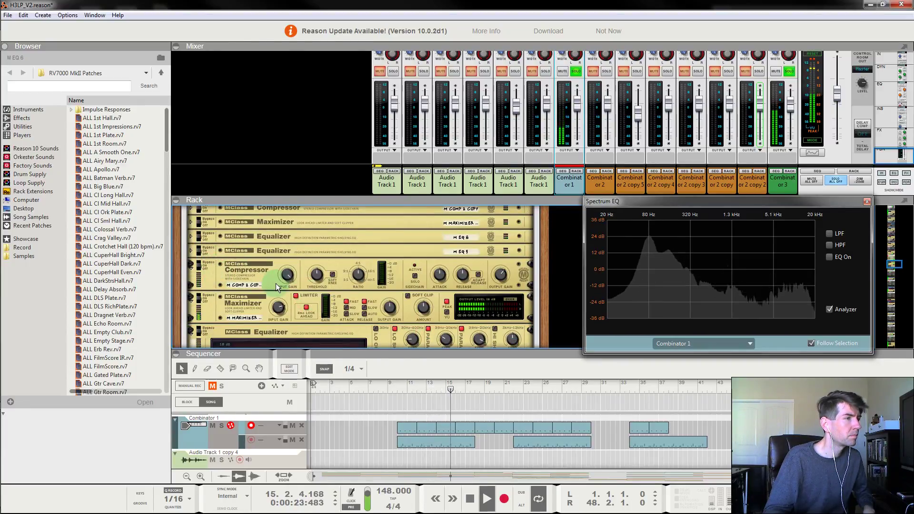
left_click(310, 277)
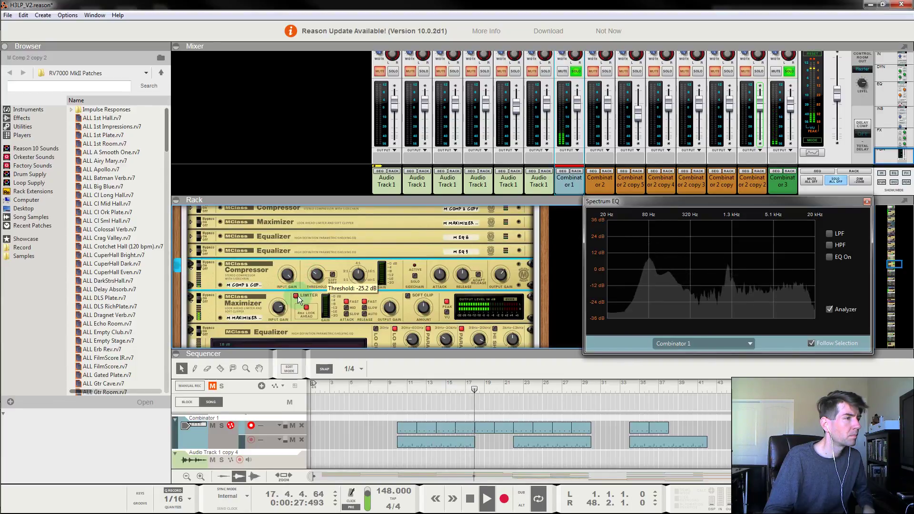
left_click(281, 306)
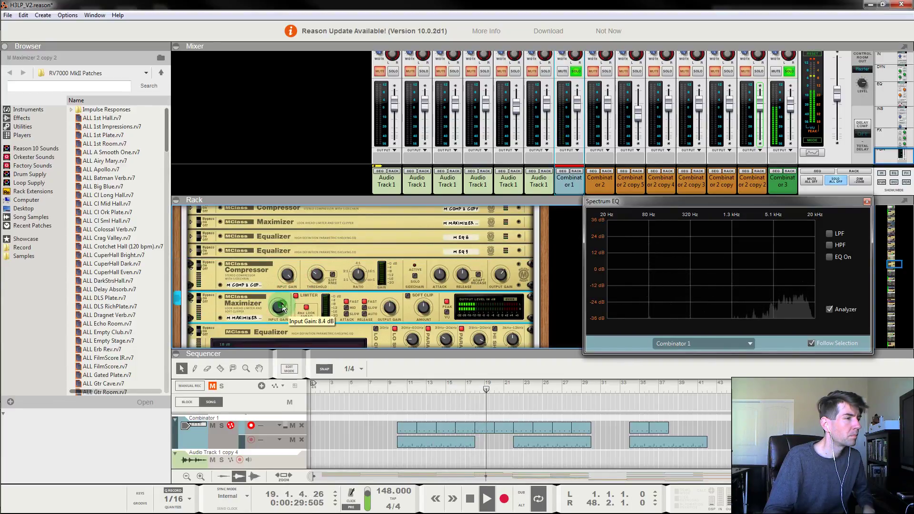
Step: Unfold M Maximizer 2 copy and M Comp 2 copy, replay from about bar 9, and set the compressor's input gain to 6.8 dB
scroll(222, 254, "up", 2)
scroll(222, 254, "up", 1)
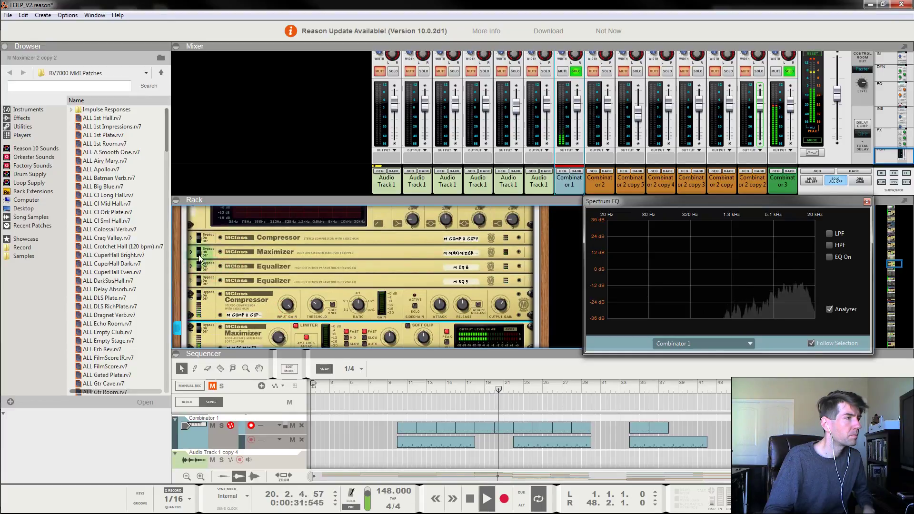
left_click(190, 251)
left_click(189, 238)
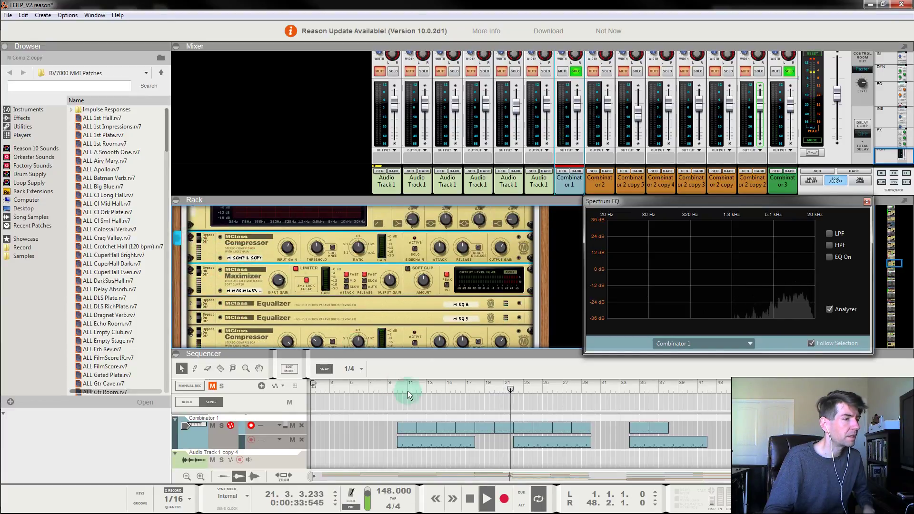
left_click(398, 385)
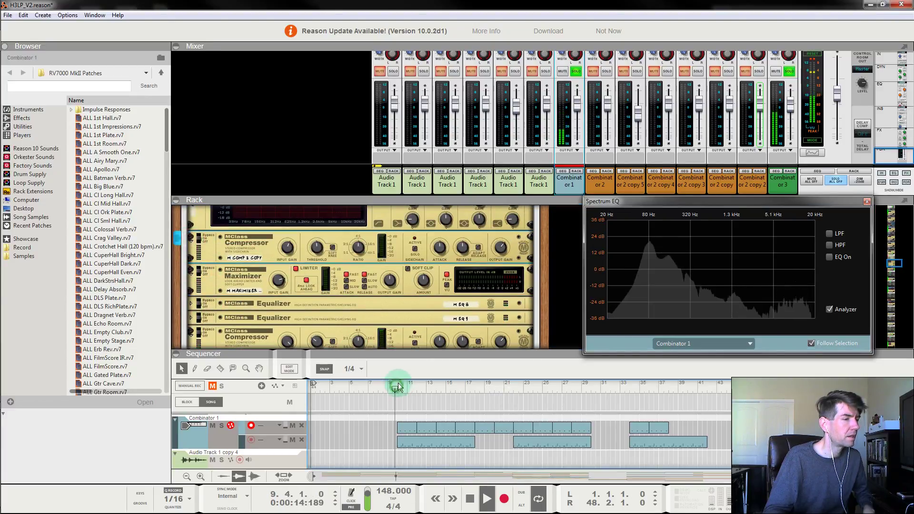
left_click(286, 246)
scroll(290, 249, "up", 2)
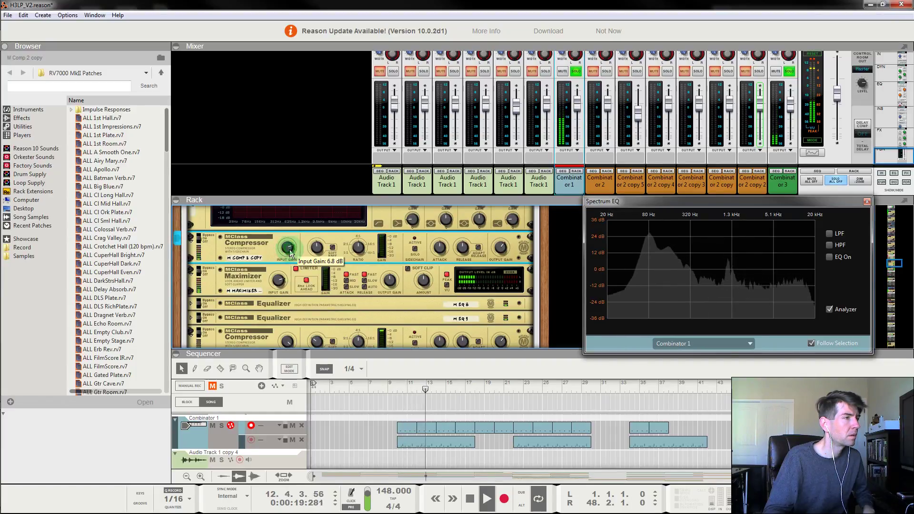
Step: Try M Maximizer 2 copy at -5.3 dB input gain, replay from about bar 10, and set the gain to 0.4 dB
left_click(277, 282)
scroll(277, 281, "down", 6)
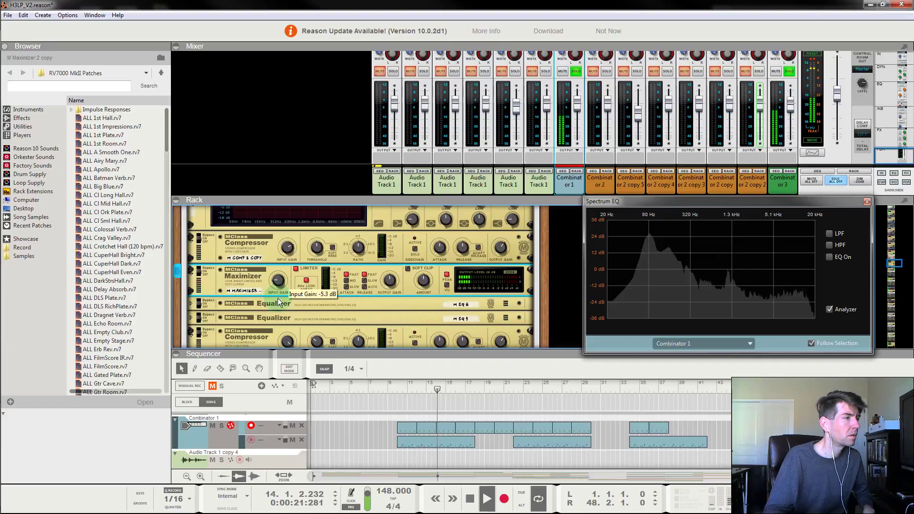
scroll(277, 275, "up", 1)
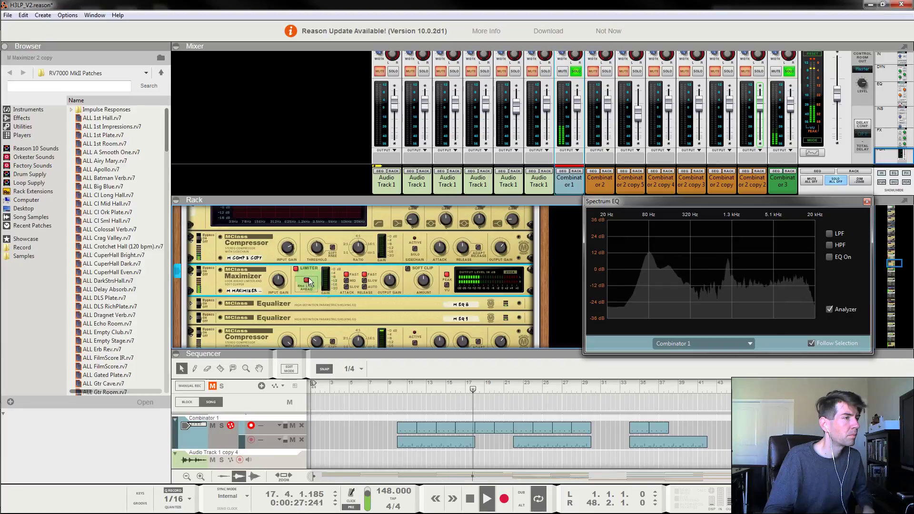
left_click(410, 387)
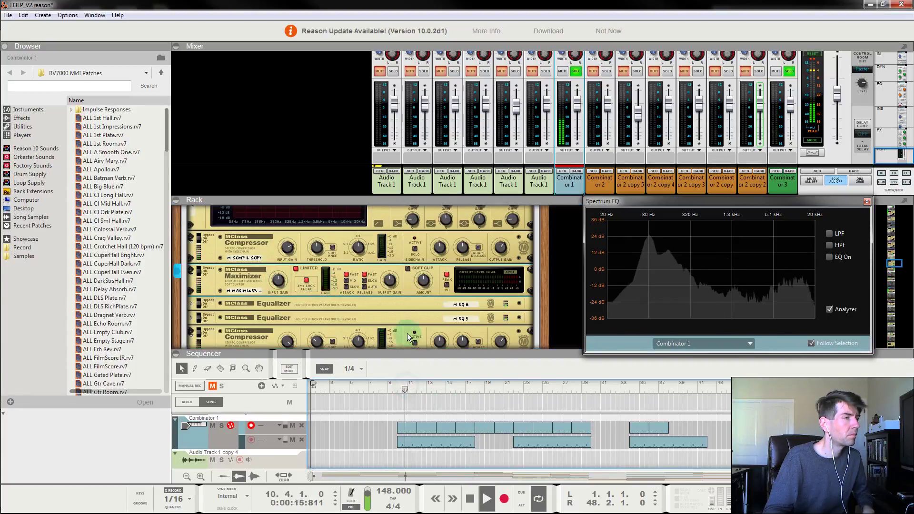
left_click(280, 281)
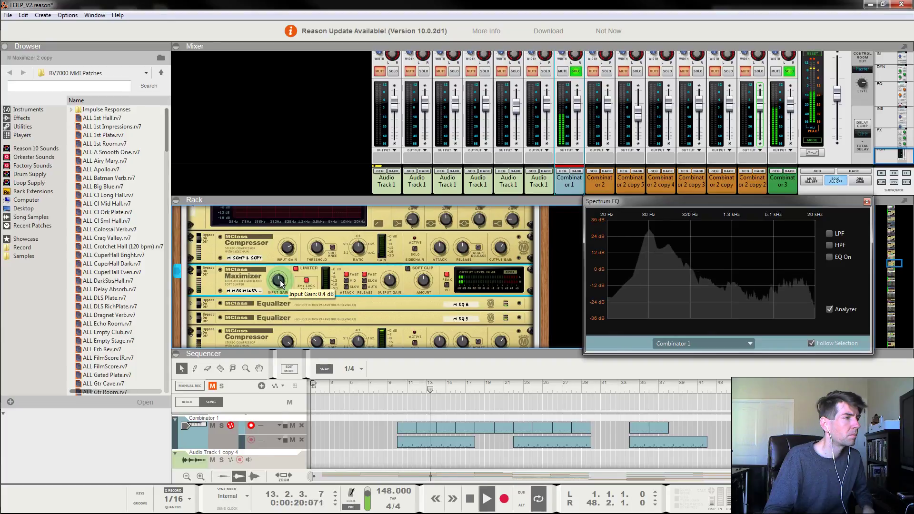
Step: Fold M EQ 10 and M EQ 11 in the rack and unfold M EQ 3 to check its curve
scroll(338, 262, "up", 3)
scroll(317, 265, "down", 5)
scroll(324, 264, "up", 5)
scroll(227, 284, "up", 2)
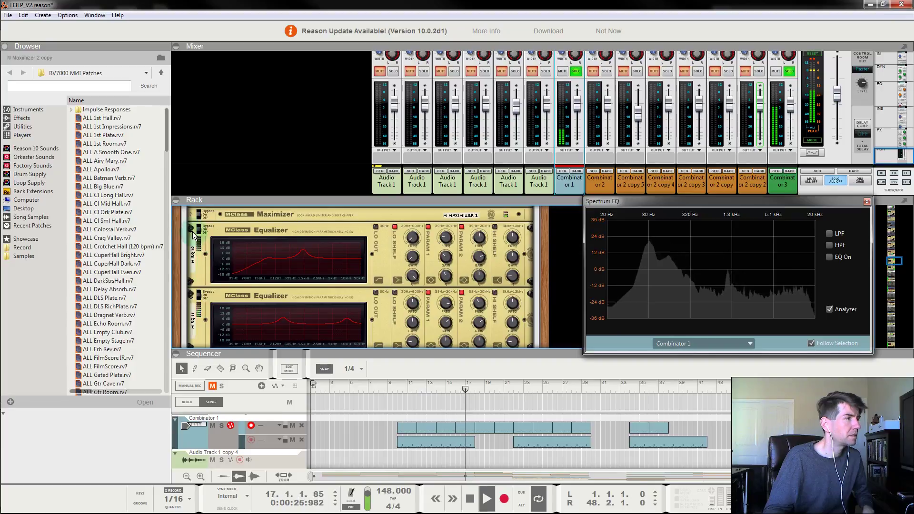
left_click(191, 233)
left_click(191, 248)
left_click(191, 242)
scroll(233, 269, "up", 4)
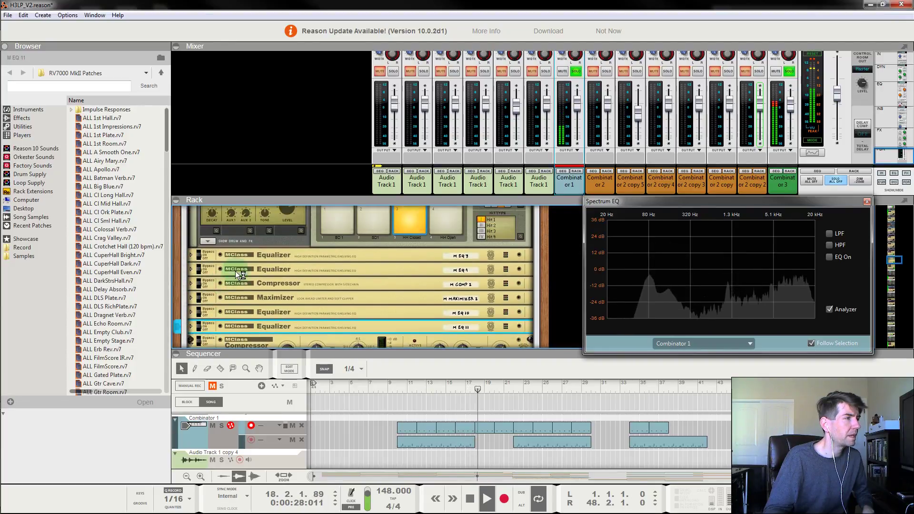
left_click(197, 254)
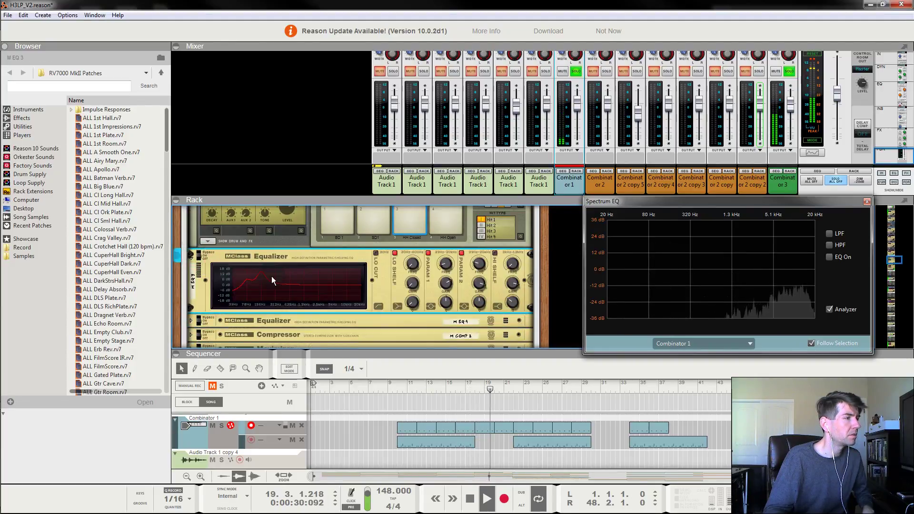
scroll(266, 275, "down", 4)
Step: Fold M Comp 2 copy, M Maximizer 2 copy, M Comp 2 copy 2, and M Maximizer 2 copy 2 in the rack
left_click(191, 252)
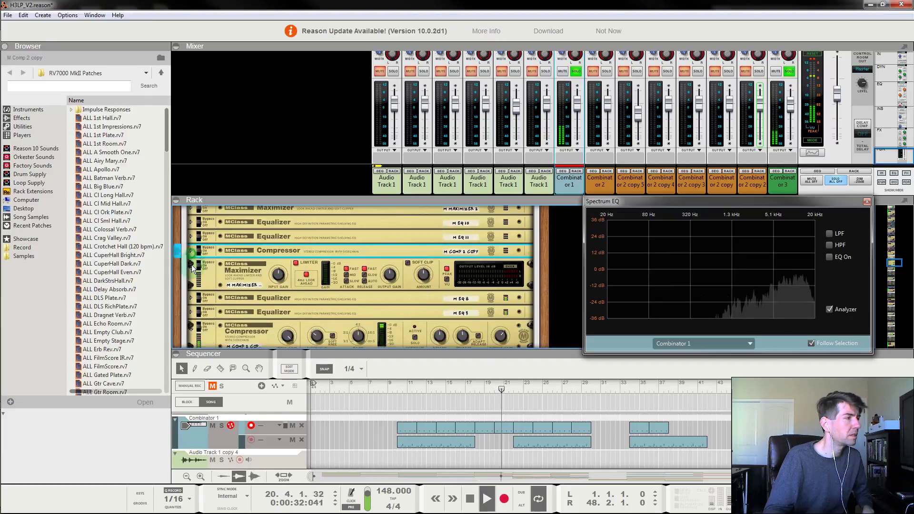
left_click(191, 267)
scroll(218, 270, "down", 2)
left_click(190, 268)
left_click(190, 284)
Step: Fold M EQ 5, M Comp 2 copy 3, and M Maximizer 2 copy 3, and save the song
scroll(227, 284, "down", 3)
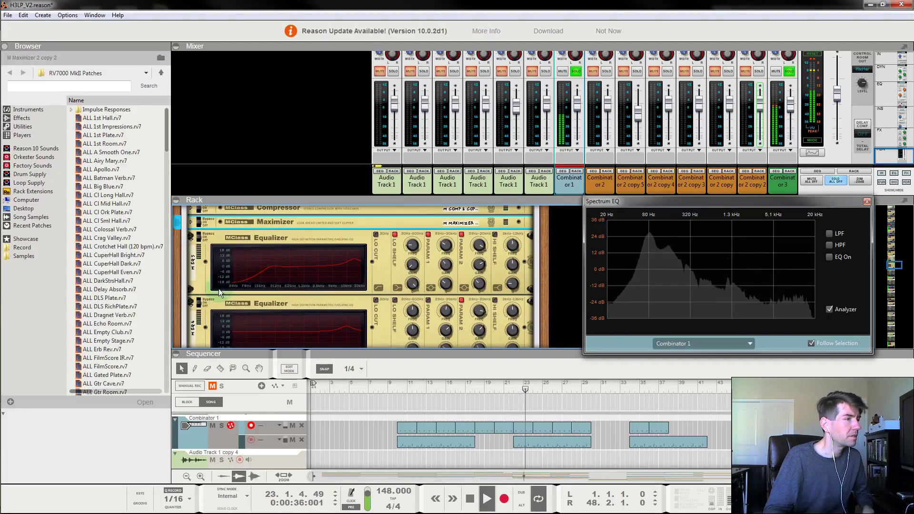
left_click(191, 237)
scroll(212, 253, "down", 1)
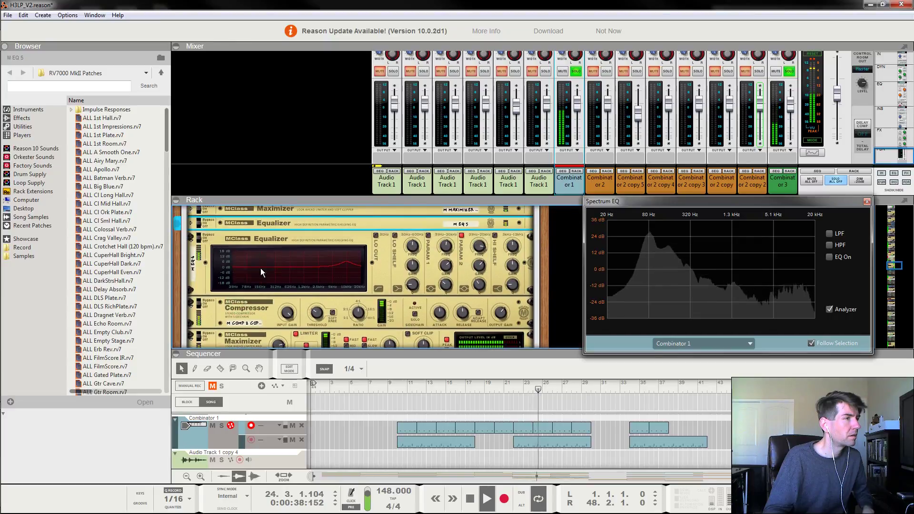
left_click(191, 301)
left_click(193, 317)
scroll(295, 300, "down", 1)
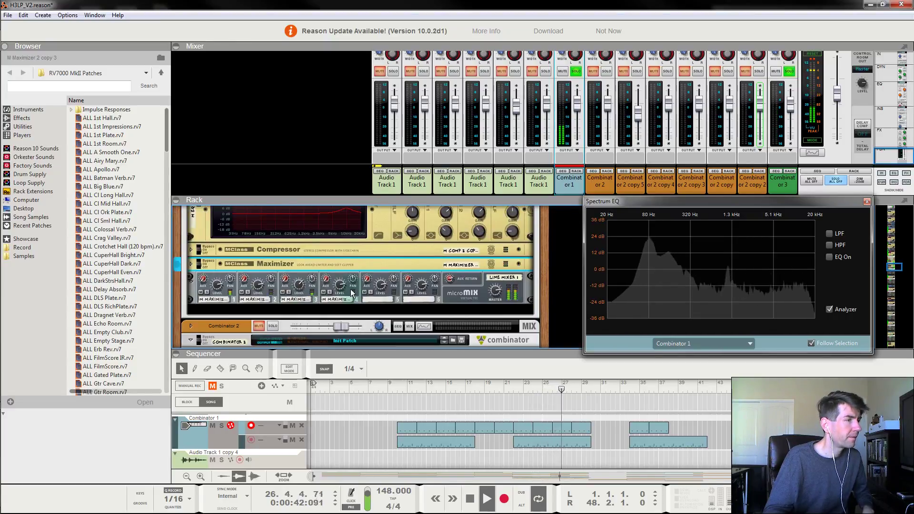
key("ctrl+s")
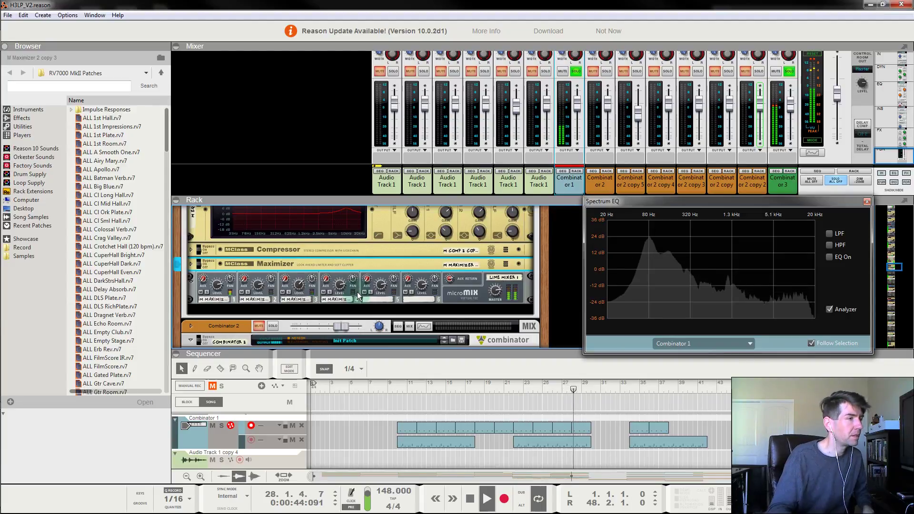
Step: Compare the layers from about bar 10 with Line Mixer 1 channel 4 at 0, vary channel 3's level, and set channel 4 to 64
left_click(339, 286)
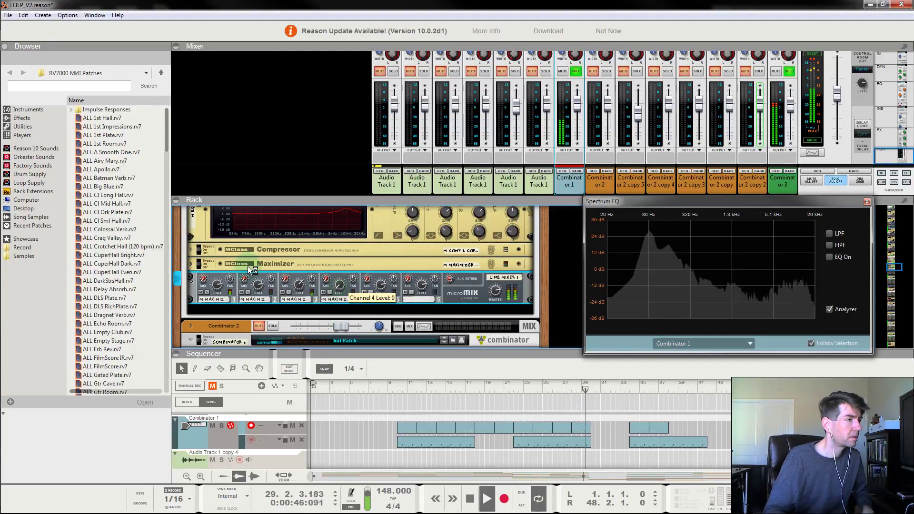
left_click(398, 389)
left_click(299, 285)
left_click_drag(301, 308, 301, 294)
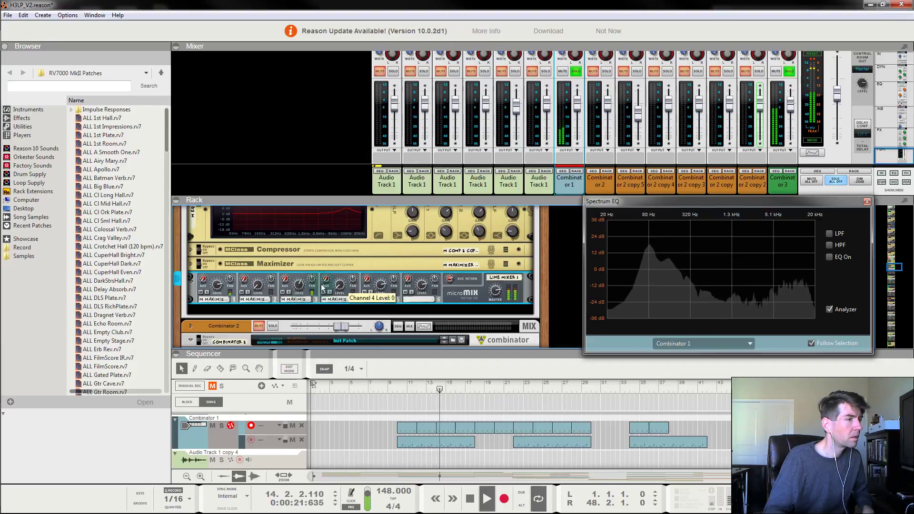
mouse_move(260, 290)
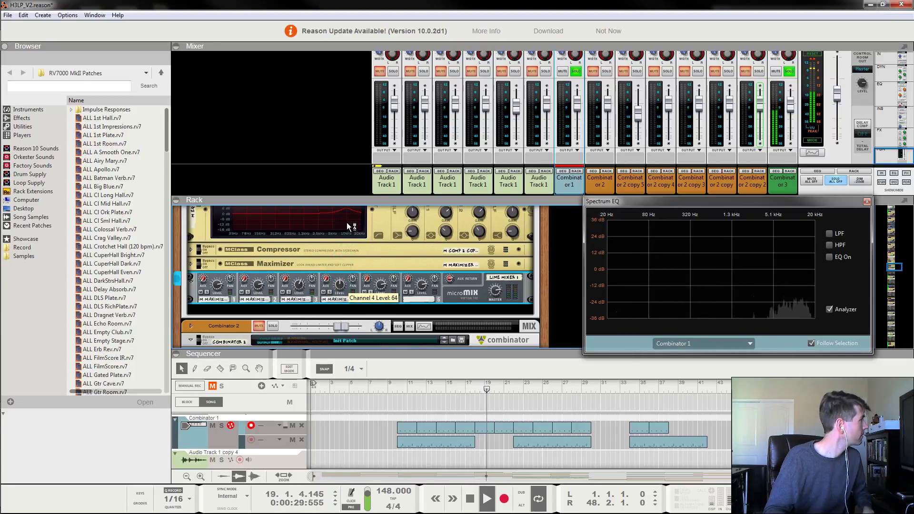
Step: Vary Line Mixer 1 channel 4's level during playback from about bar 10, set it to 70, and save the song
left_click(399, 386)
left_click(342, 296)
scroll(340, 285, "up", 5)
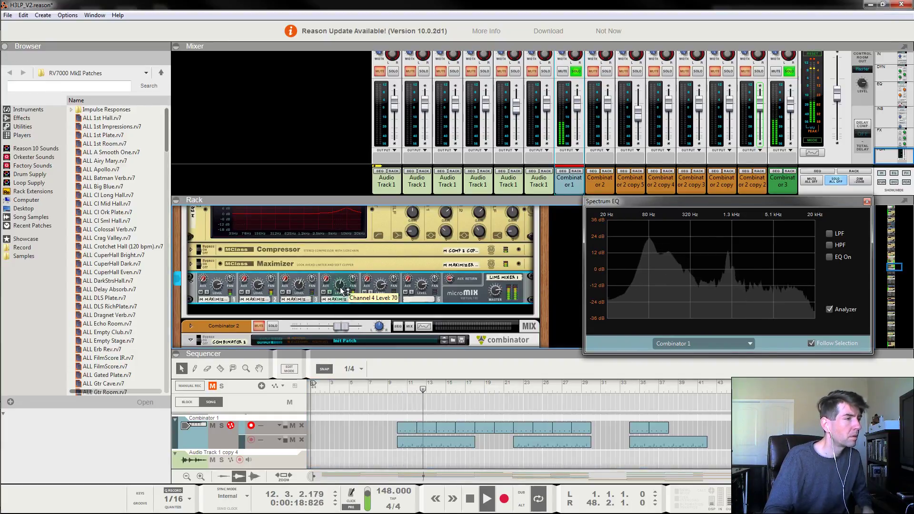
scroll(341, 281, "up", 3)
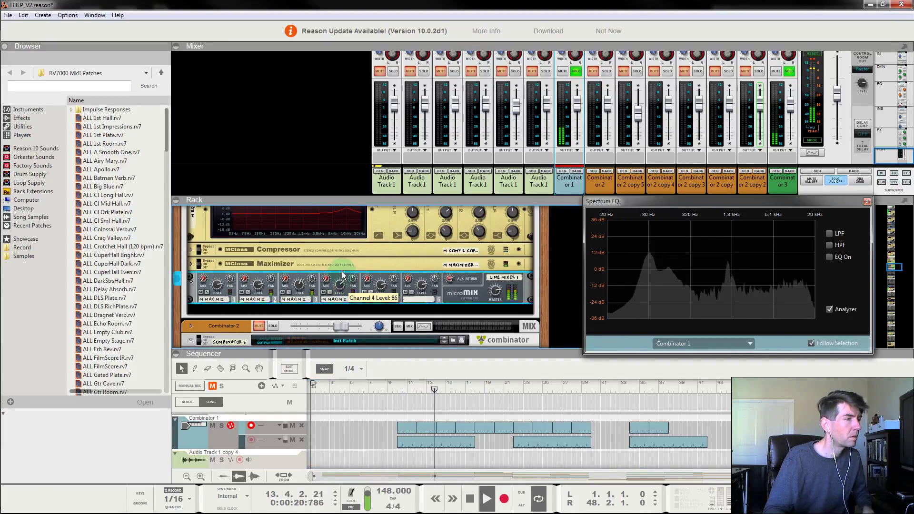
left_click_drag(342, 272, 340, 288)
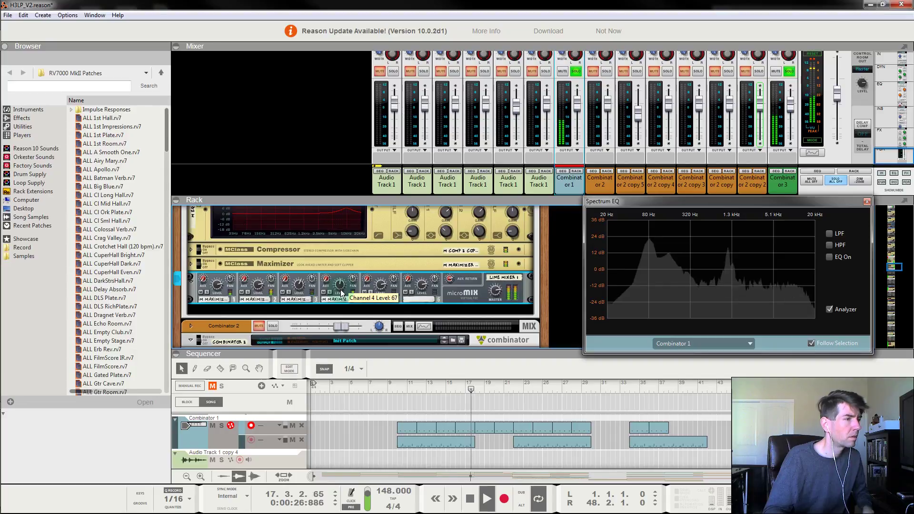
left_click_drag(341, 298, 344, 321)
left_click(402, 388)
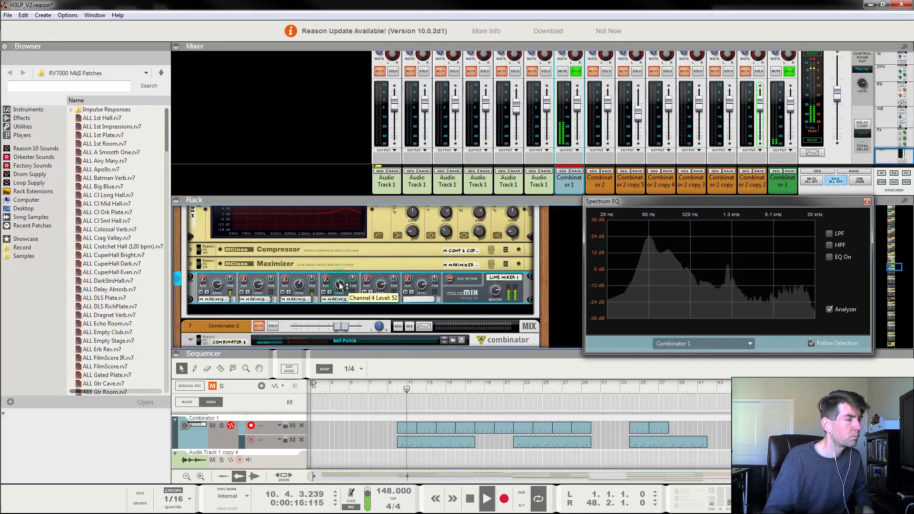
left_click_drag(340, 283, 342, 281)
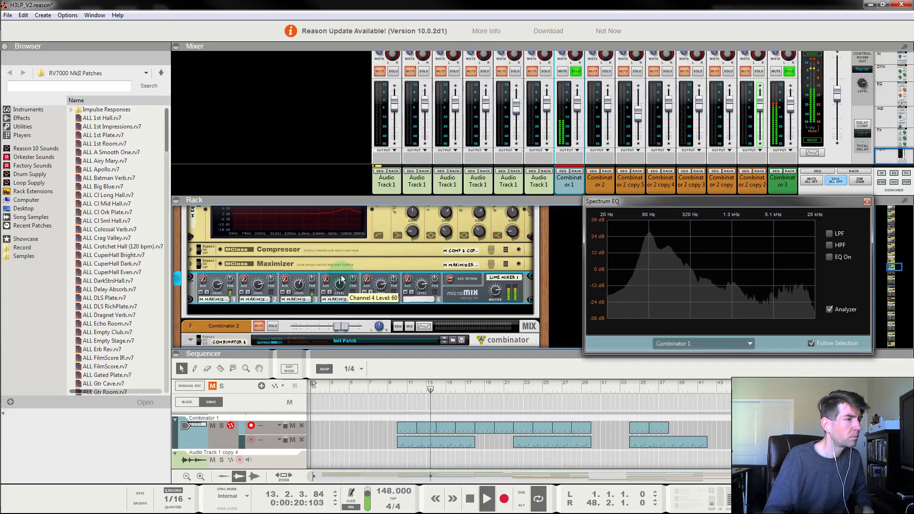
left_click_drag(344, 284, 344, 285)
key("ctrl+s")
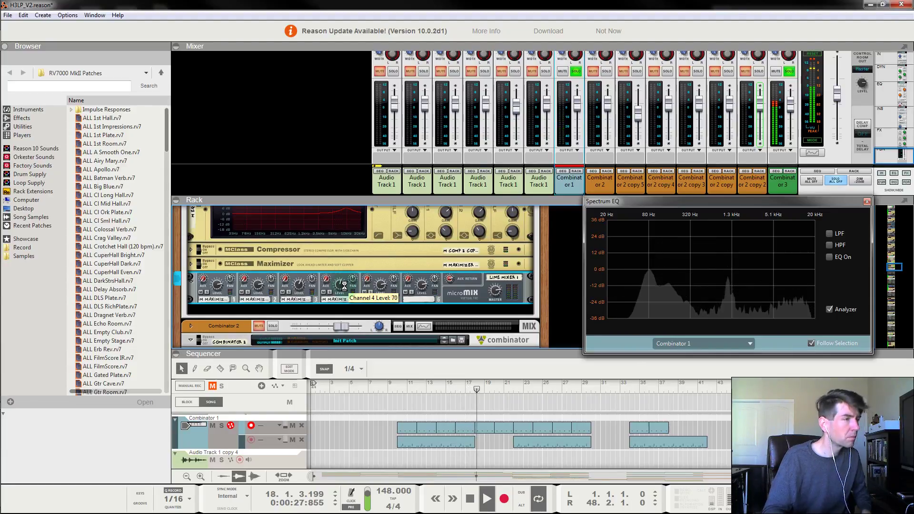
Step: Replay from about bar 10 and toggle M EQ 6's Parametric 1 band to compare the sound with and without it
left_click(399, 392)
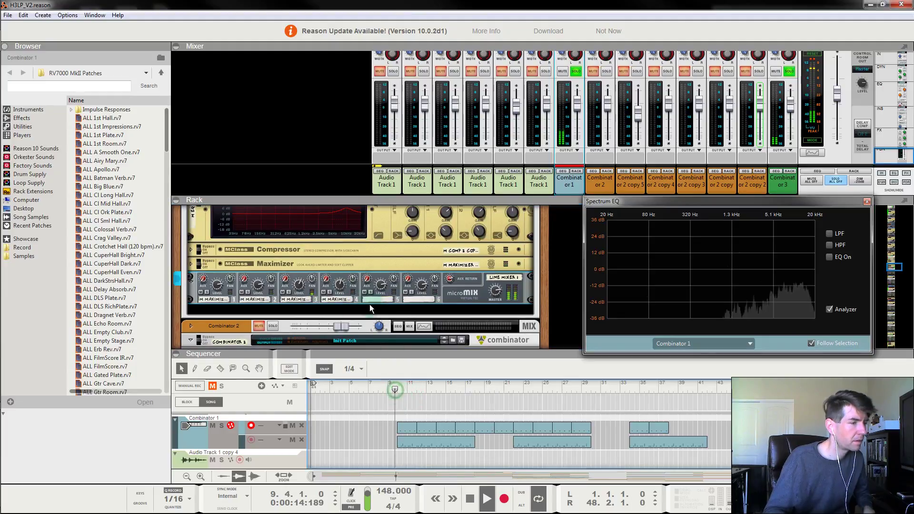
left_click(341, 285)
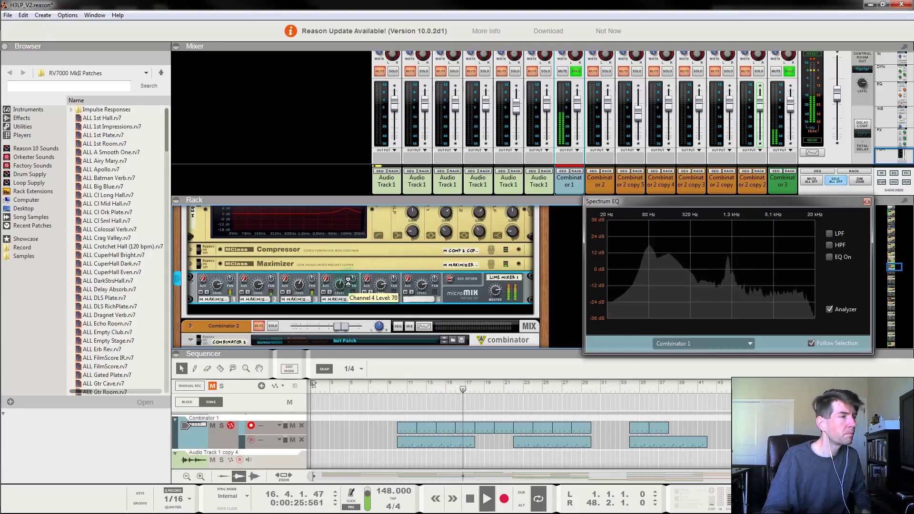
scroll(347, 281, "up", 3)
left_click(393, 384)
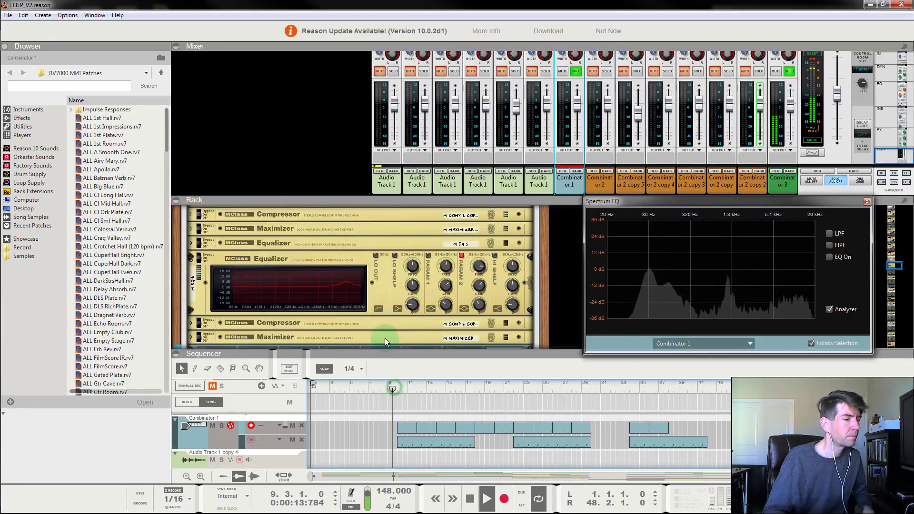
left_click(428, 255)
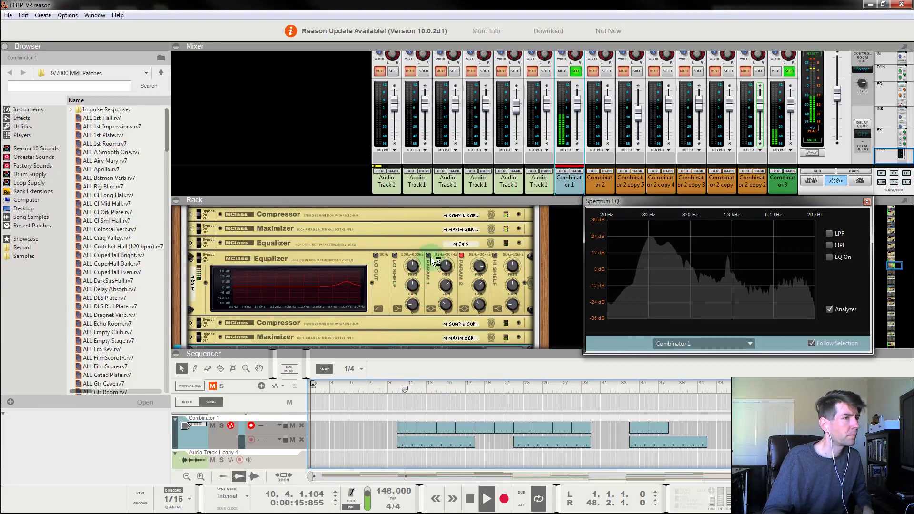
left_click(430, 256)
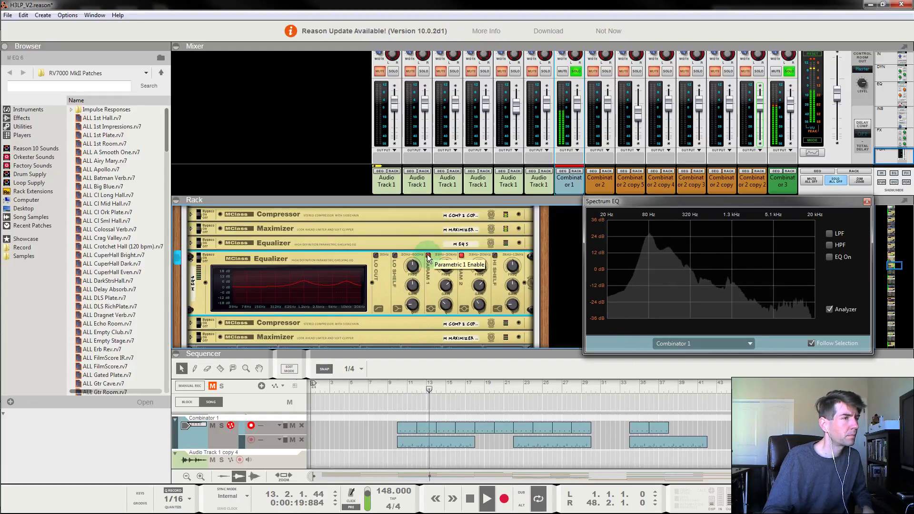
left_click(428, 256)
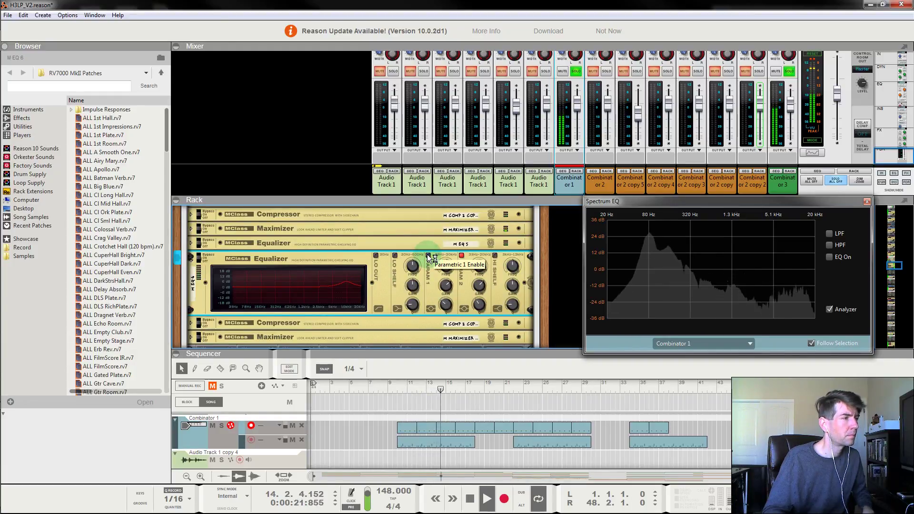
left_click(428, 256)
Step: Try M EQ 6's Parametric 1 gain between -11.1 dB and 10 dB during playback, and disable the band
mouse_move(445, 282)
left_mouse_down()
mouse_move(446, 292)
mouse_move(445, 273)
left_mouse_up()
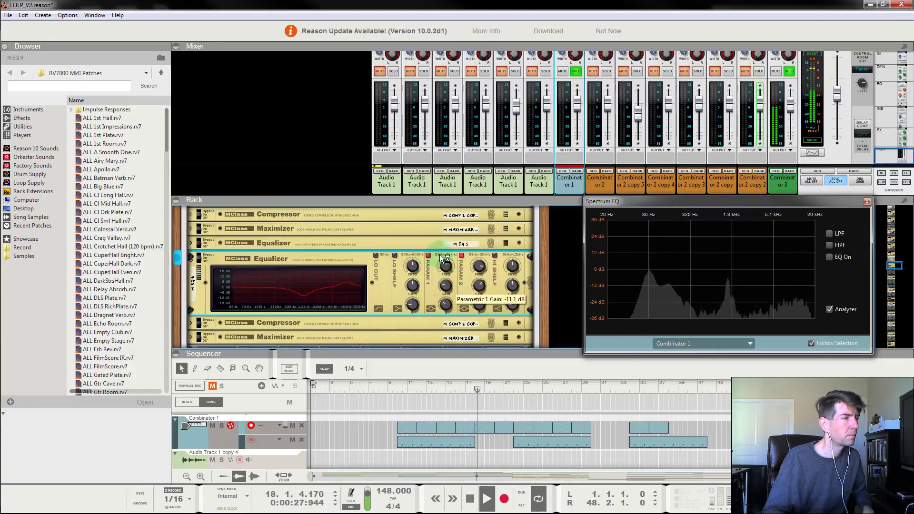
left_click(410, 384)
left_click_drag(446, 285, 450, 272)
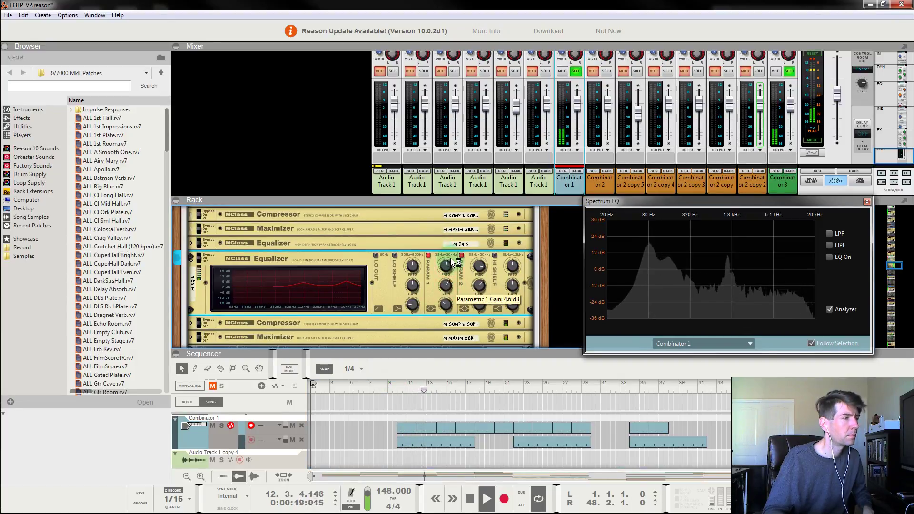
left_click_drag(451, 260, 460, 244)
left_click(436, 281, "ctrl")
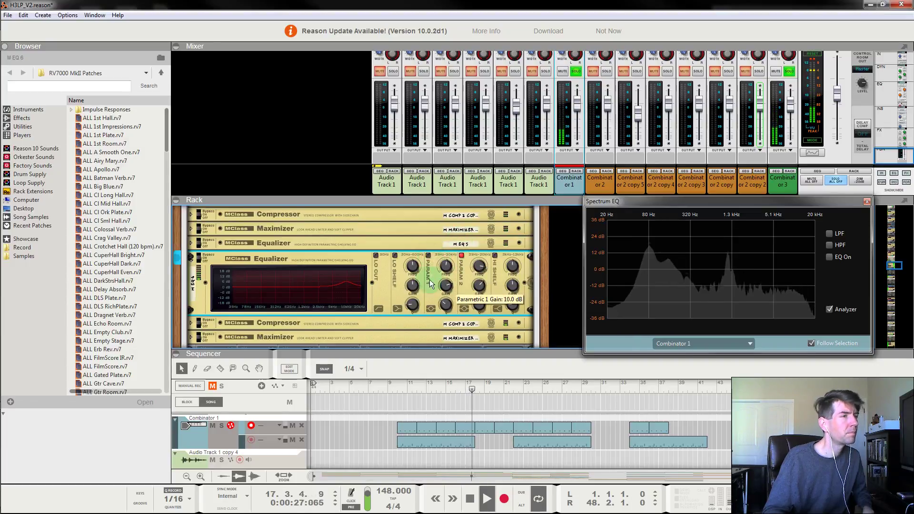
Step: Save the song and unsolo Combinator 3 and Combinator 1 to play the full mix
left_click(386, 404)
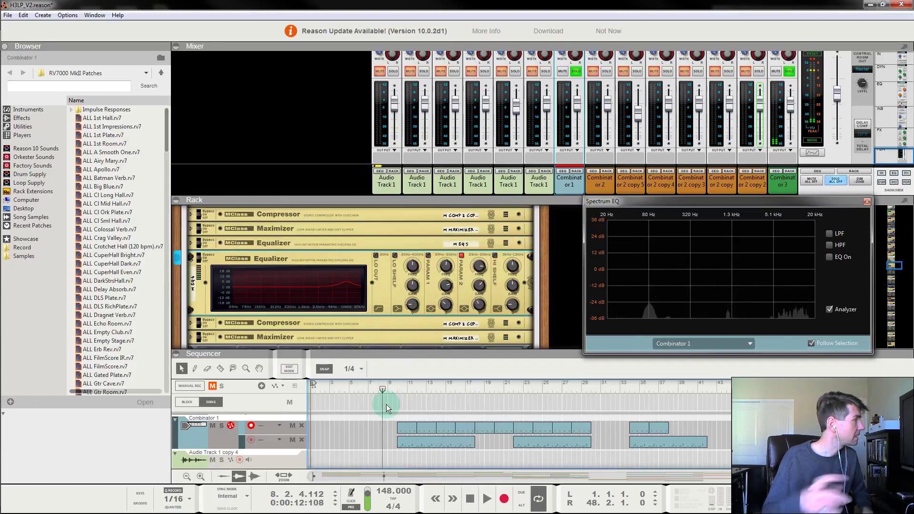
key("ctrl+s")
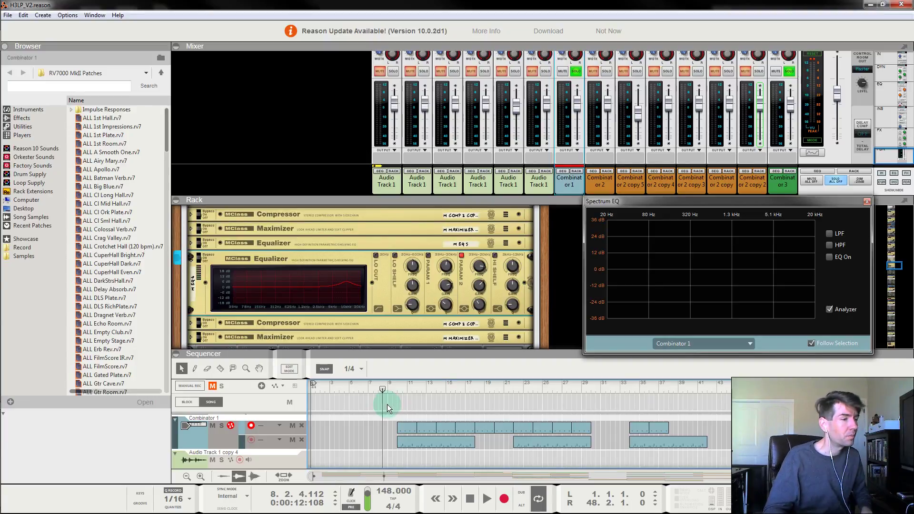
left_click(789, 71)
left_click(576, 71)
key("space")
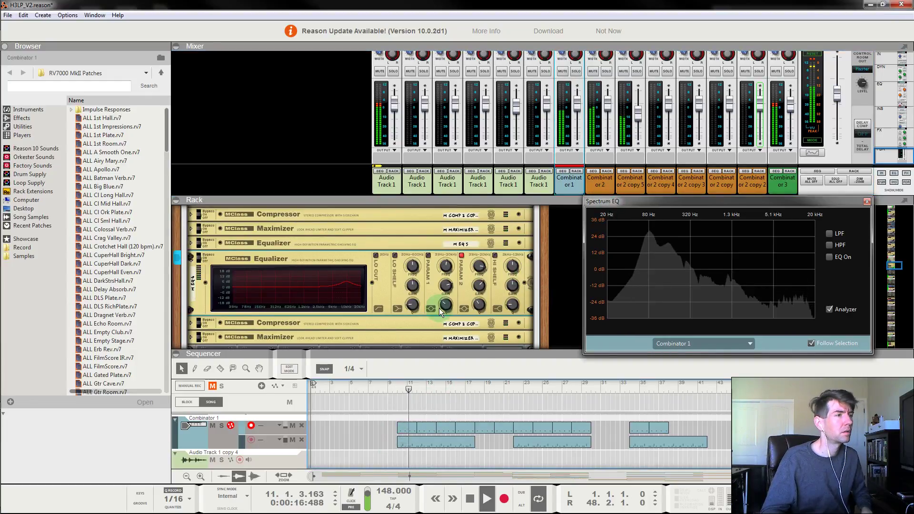
Step: Enable M EQ 6's Parametric 1 band and raise its gain slightly while the full mix plays
left_click(437, 265)
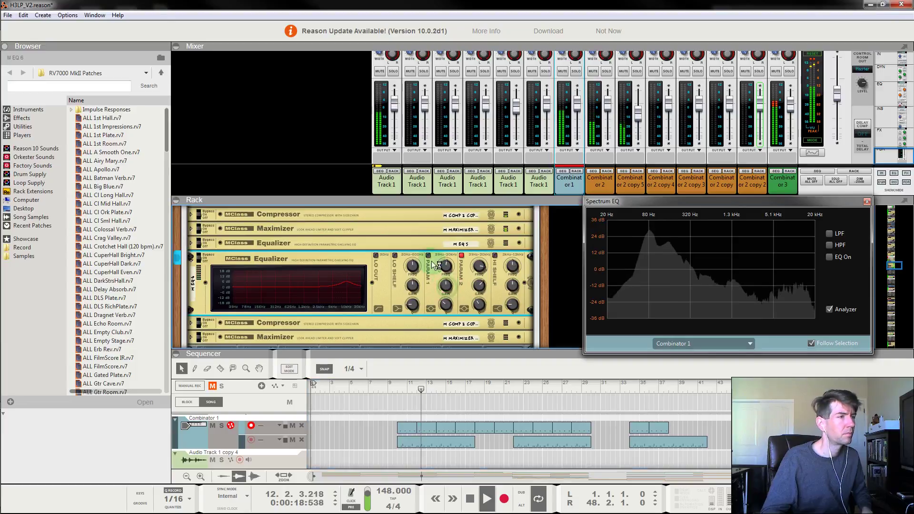
left_click(428, 255)
left_click_drag(446, 288, 458, 272)
Step: Replay the full mix from about bar 10 and set the master level to -5.51 dB
left_click(398, 385)
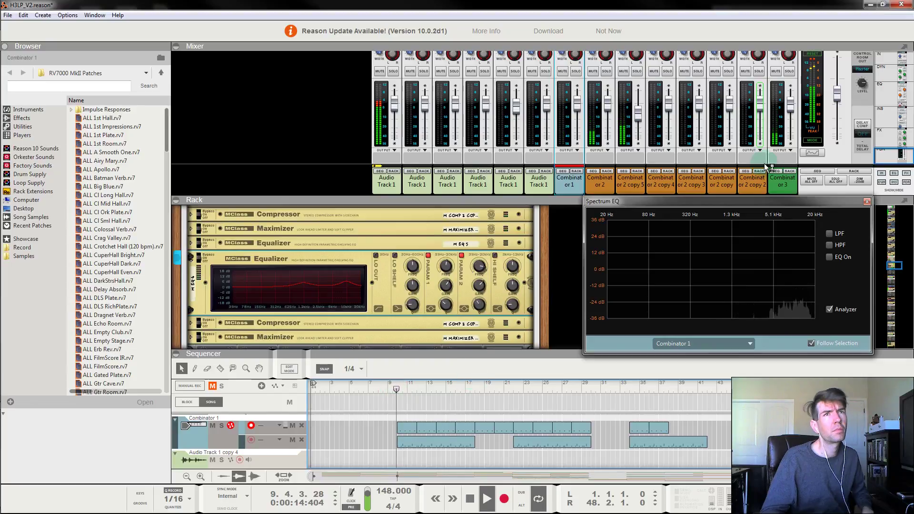
left_click(837, 89)
left_click_drag(839, 87, 839, 86)
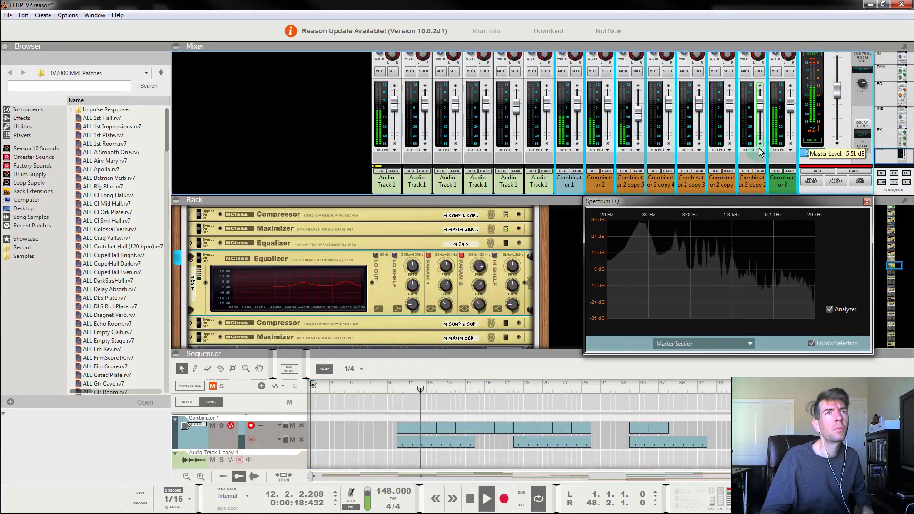
Step: Compare cuts and boosts of up to about 9 dB on M EQ 6's Parametric 1 gain in the full mix
left_click(450, 284)
left_click_drag(450, 285, 450, 273)
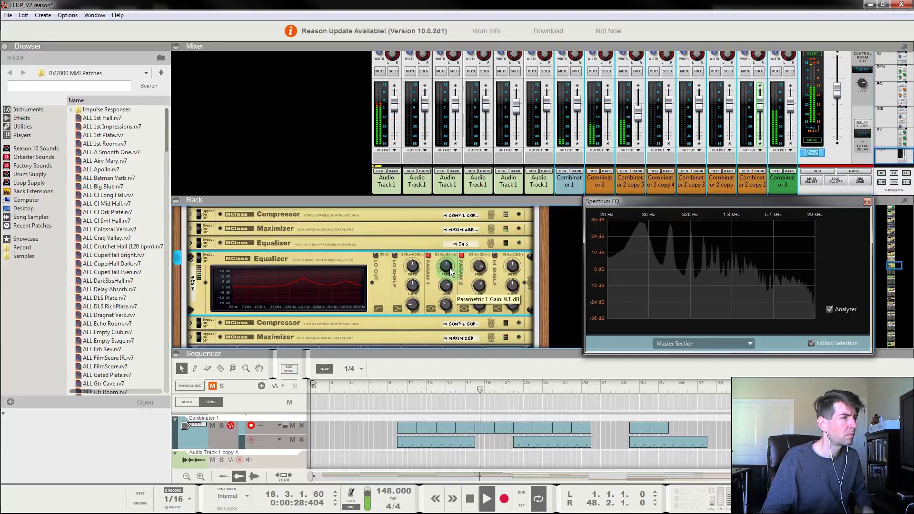
left_click(401, 383)
left_click_drag(451, 288, 455, 326)
key("space")
left_click(394, 387)
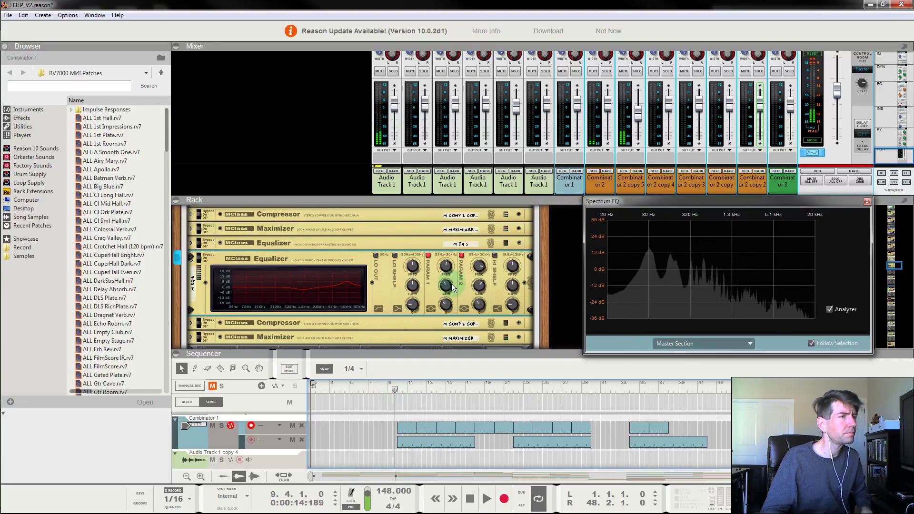
left_click_drag(446, 287, 456, 249)
key("space")
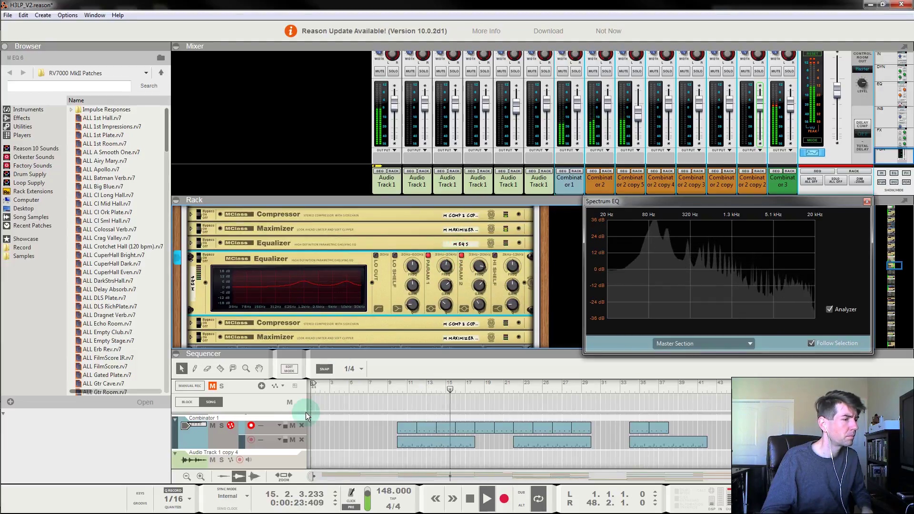
Step: Solo the Combinator 1 track and compare M EQ 6's Parametric 1 gain at 7.1 dB and -7.4 dB
left_click(224, 425)
left_click(223, 425)
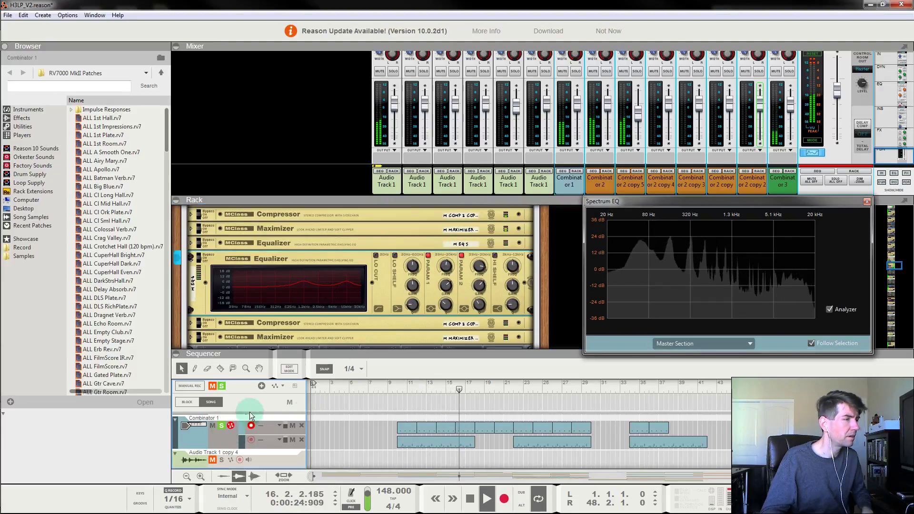
left_click(405, 386)
scroll(438, 255, "down", 2)
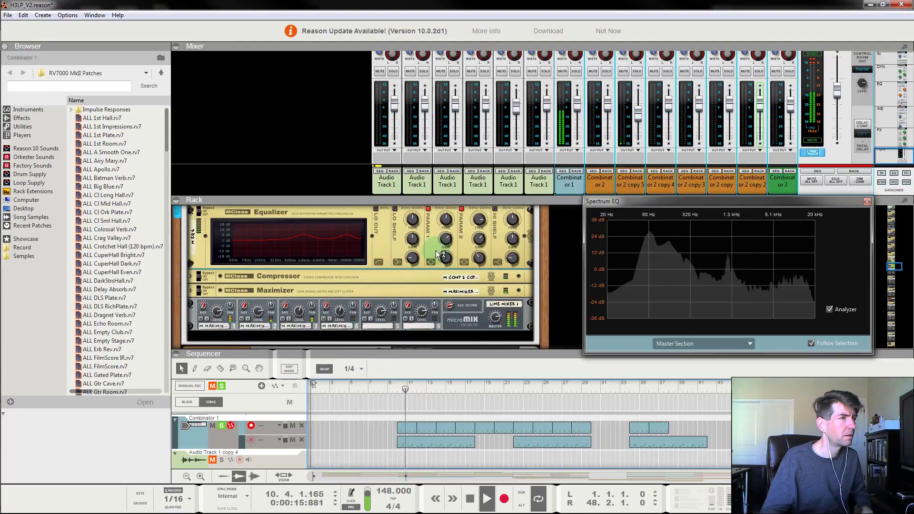
left_click(440, 255, "ctrl")
scroll(442, 262, "up", 1)
mouse_move(447, 269)
left_mouse_down()
mouse_move(451, 223)
mouse_move(451, 268)
left_mouse_up()
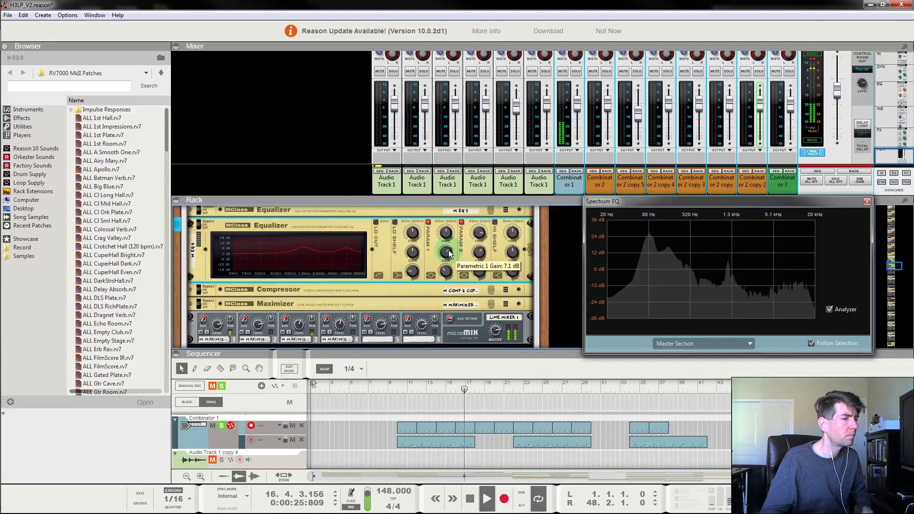
left_click(391, 383)
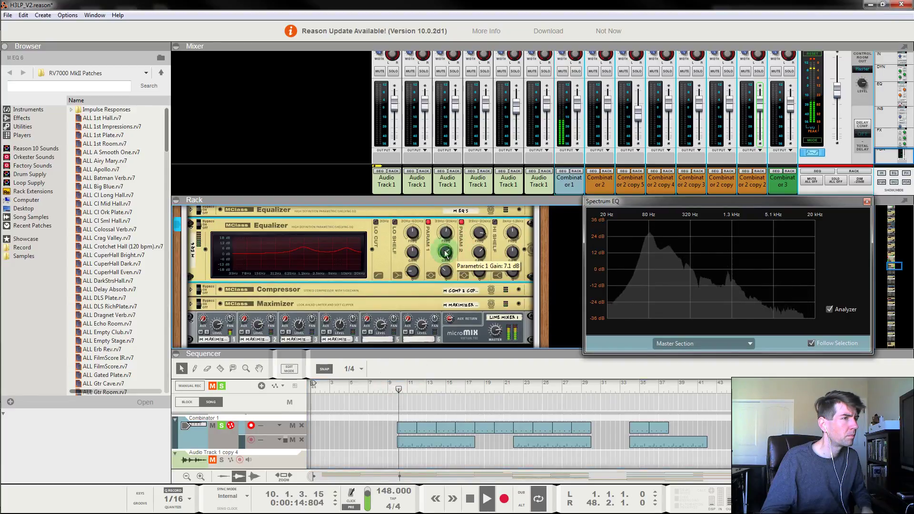
left_click_drag(447, 246, 460, 303)
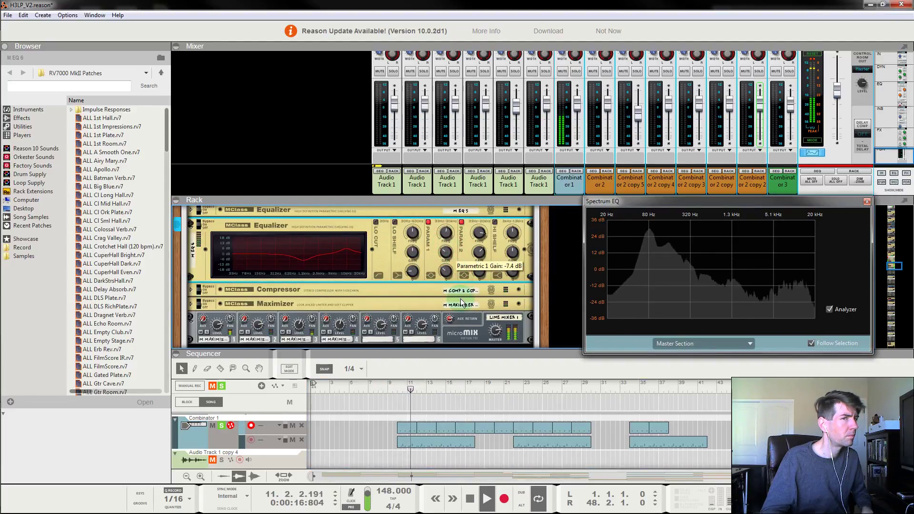
Step: Adjust the Q, frequency, and gain of M EQ 6's Parametric 1 band to shape a narrower midrange boost
left_click_drag(447, 272, 448, 285)
left_click_drag(446, 233, 454, 203)
left_click_drag(446, 272, 446, 305)
left_click(399, 386)
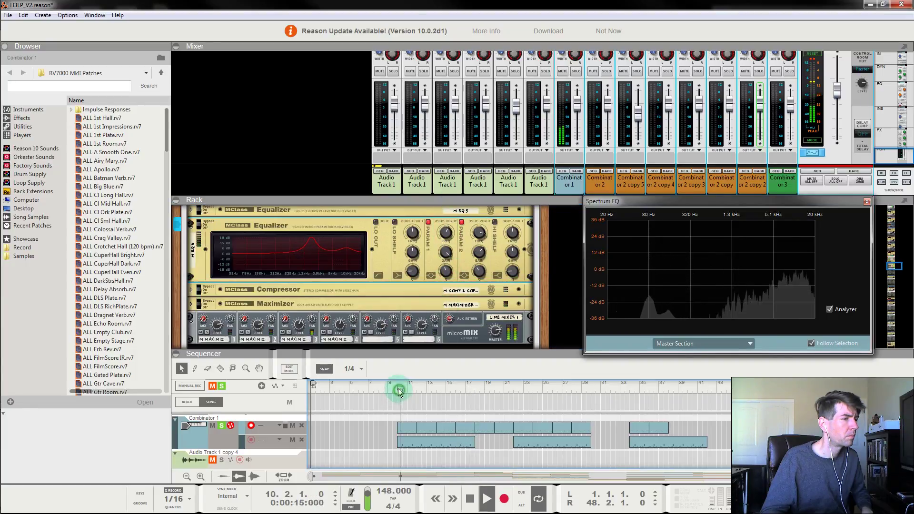
left_click_drag(446, 253, 442, 280)
left_click_drag(446, 232, 436, 310)
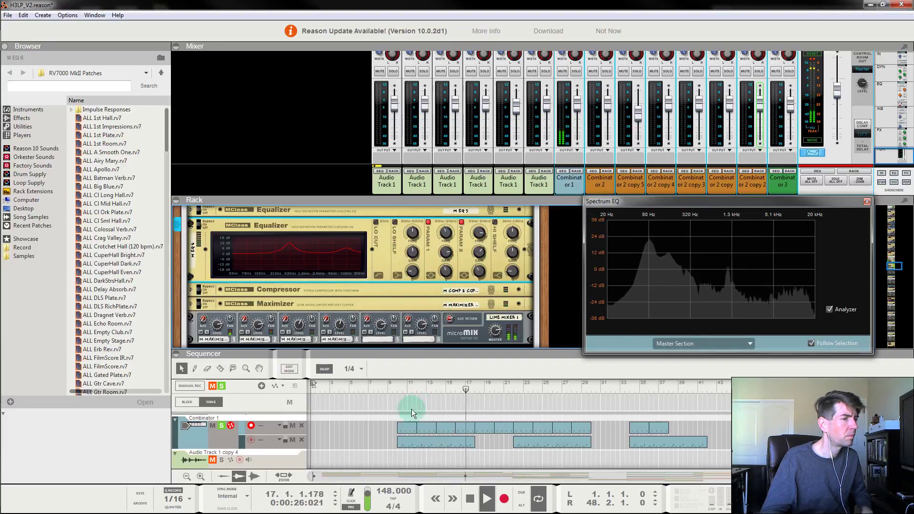
Step: Unsolo the Combinator 1 track and set M EQ 6's Parametric 1 frequency to 623.3 Hz while the full mix plays
key("space")
left_click(392, 388)
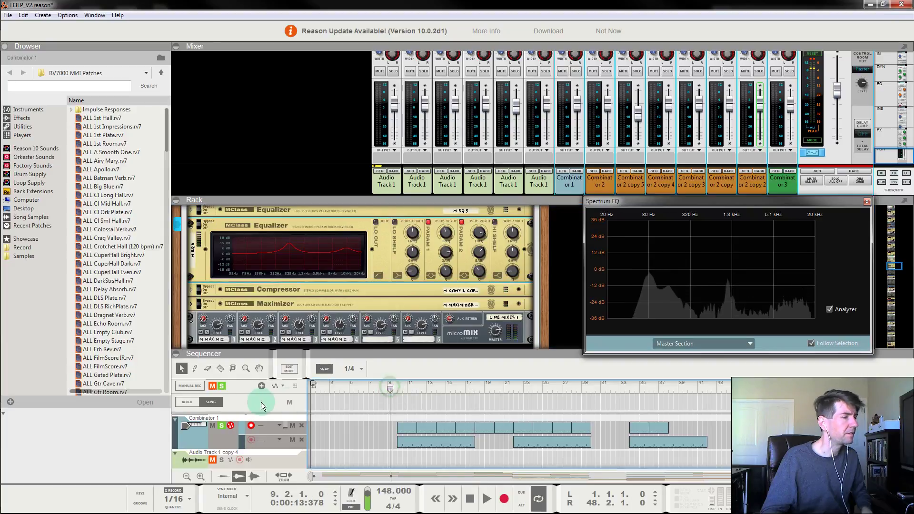
left_click(221, 386)
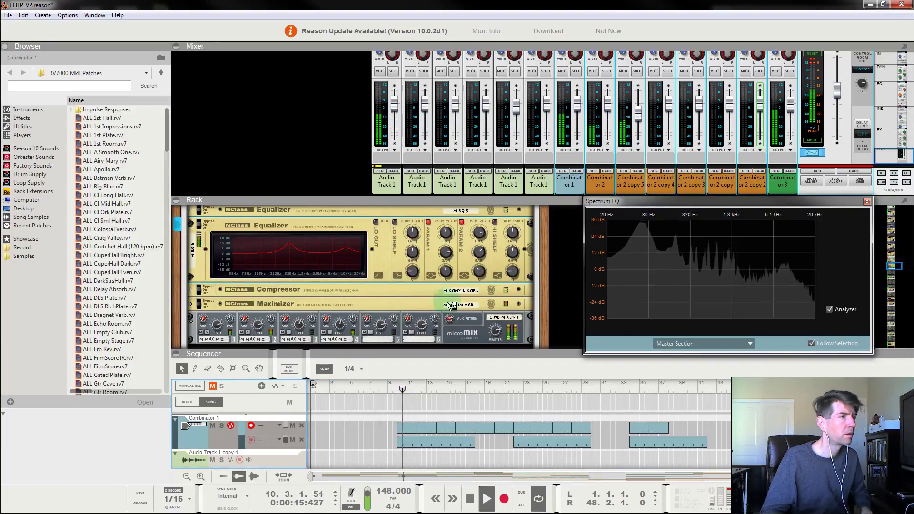
left_click(445, 235)
left_click_drag(458, 207, 453, 234)
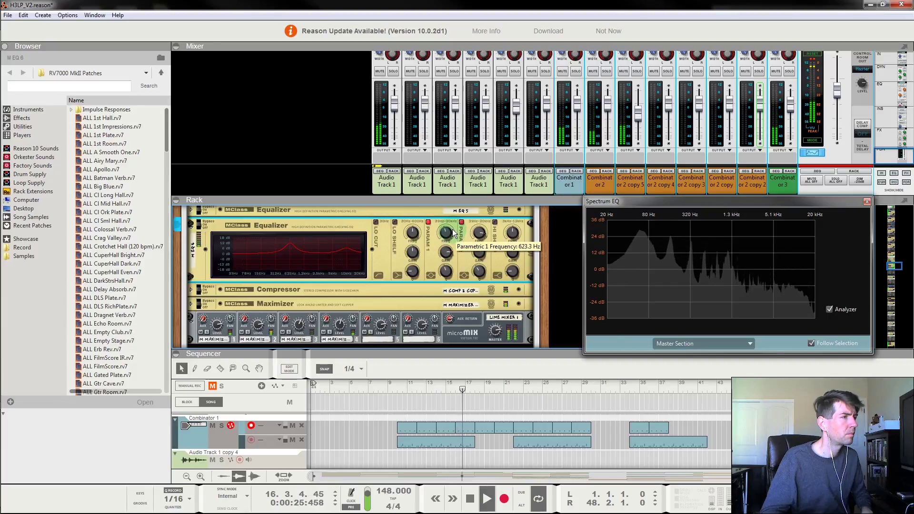
left_click(395, 387)
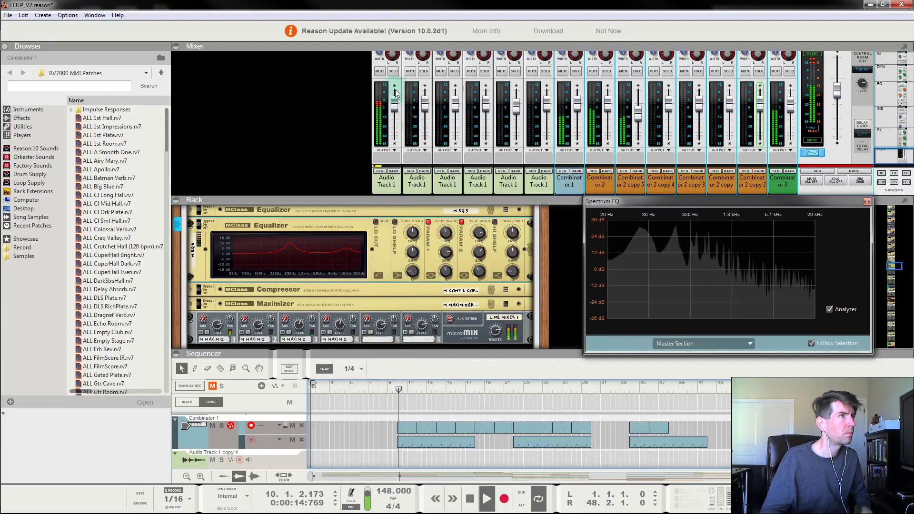
Step: Mute Audio Track 1 and sweep M EQ 6's Parametric 1 frequency between about 604 Hz and 1.18 kHz, settling near the low end
left_click(379, 71)
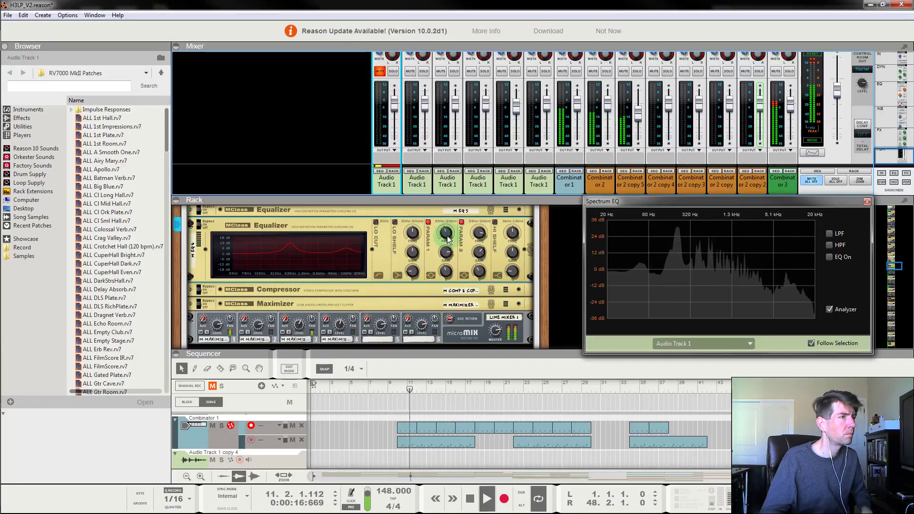
left_click_drag(448, 239, 454, 186)
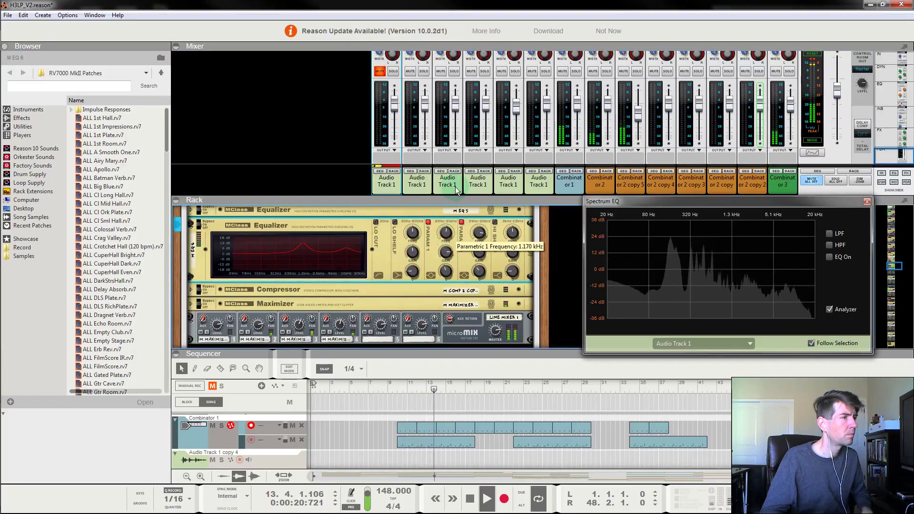
left_click_drag(455, 187, 452, 238)
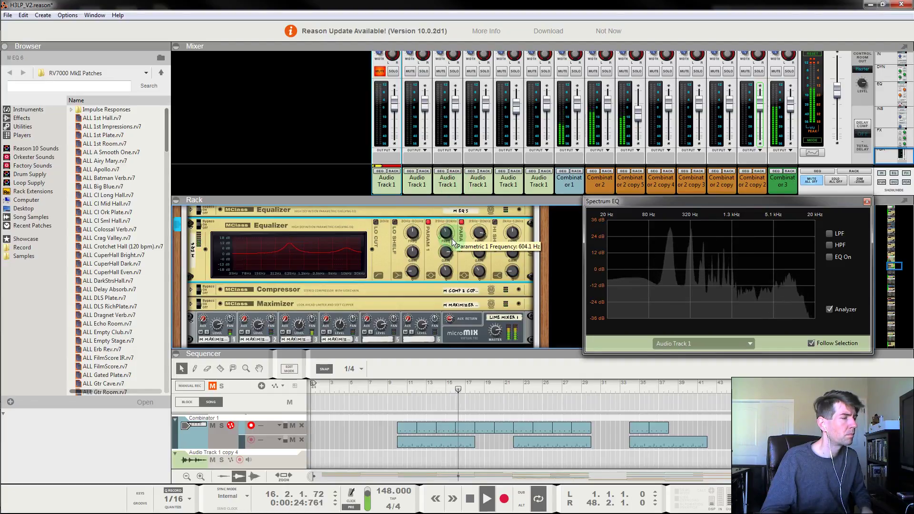
left_click_drag(451, 232, 461, 190)
left_click(403, 395)
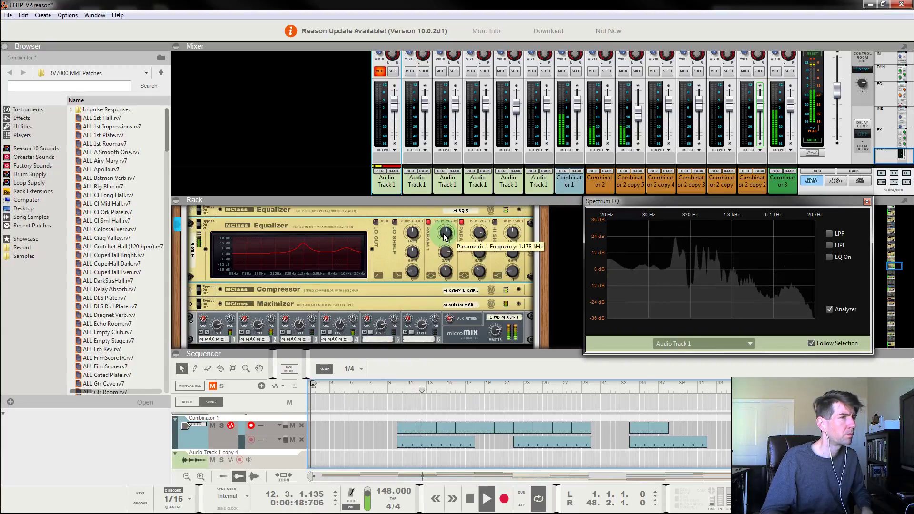
left_click_drag(445, 237, 436, 269)
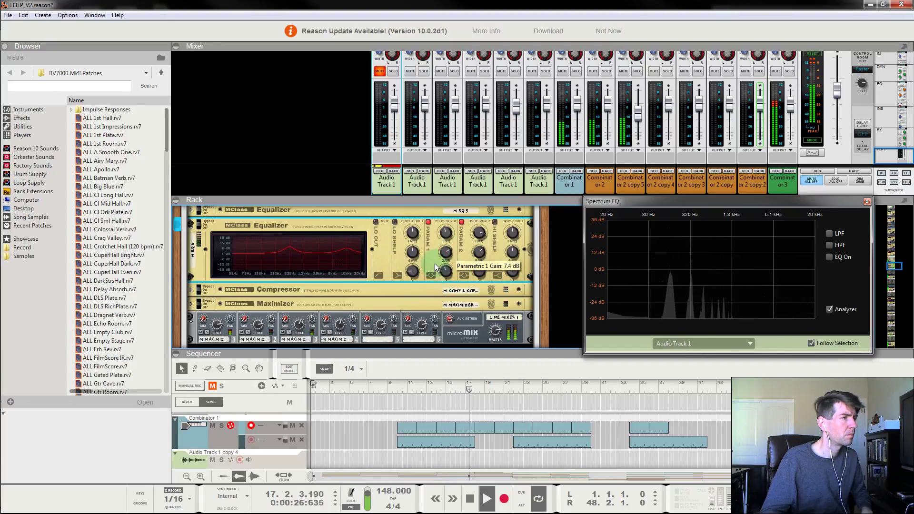
Step: Compare M EQ 6's Parametric 1 gain at -17.4 dB and 10.9 dB while replaying the passage with Audio Track 1 muted
left_click(395, 385)
left_click(443, 275)
left_click_drag(446, 255, 451, 373)
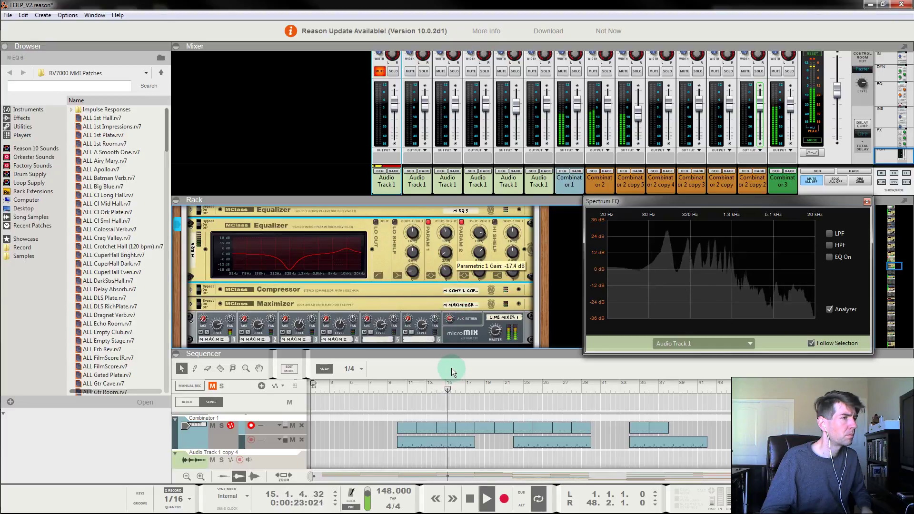
left_click(396, 389)
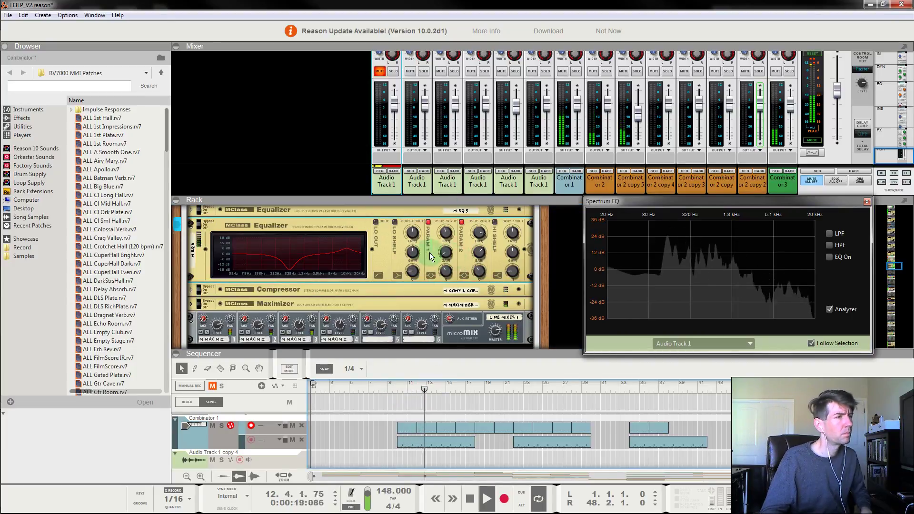
left_click_drag(446, 252, 455, 155)
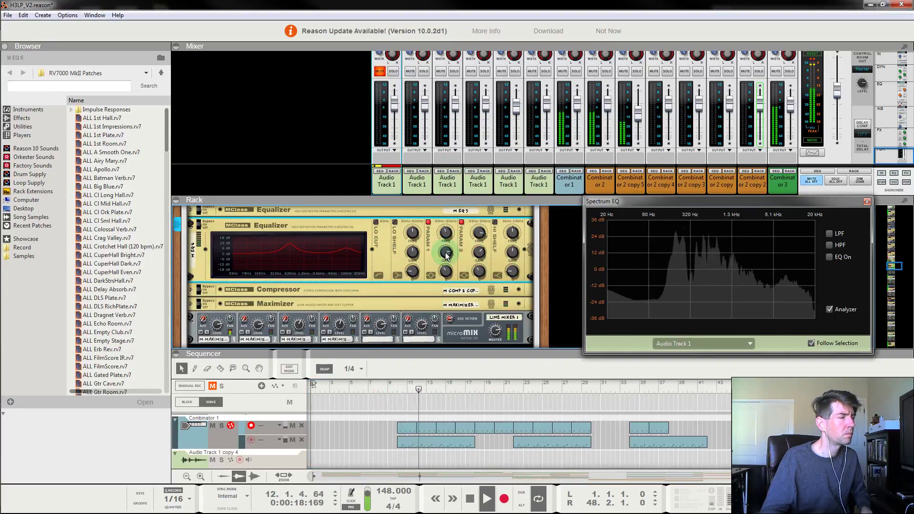
mouse_move(445, 256)
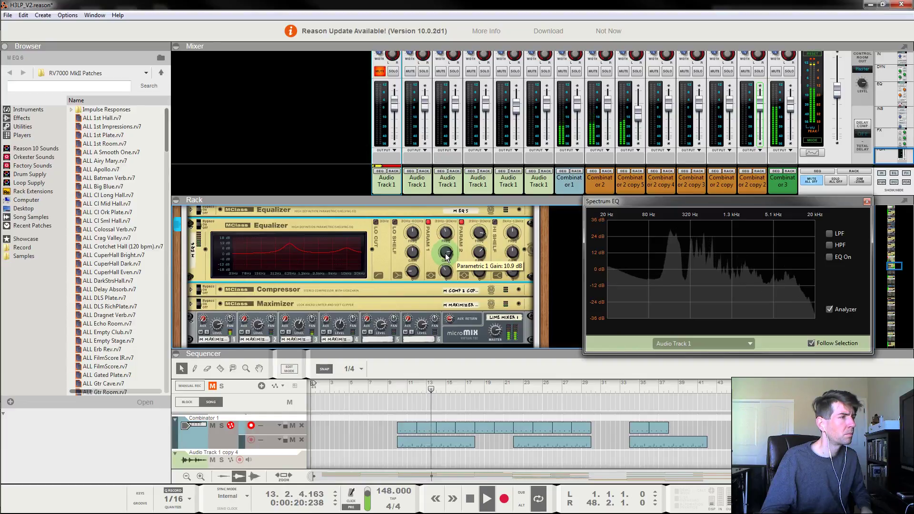
left_click_drag(445, 255, 436, 322)
left_click(393, 389)
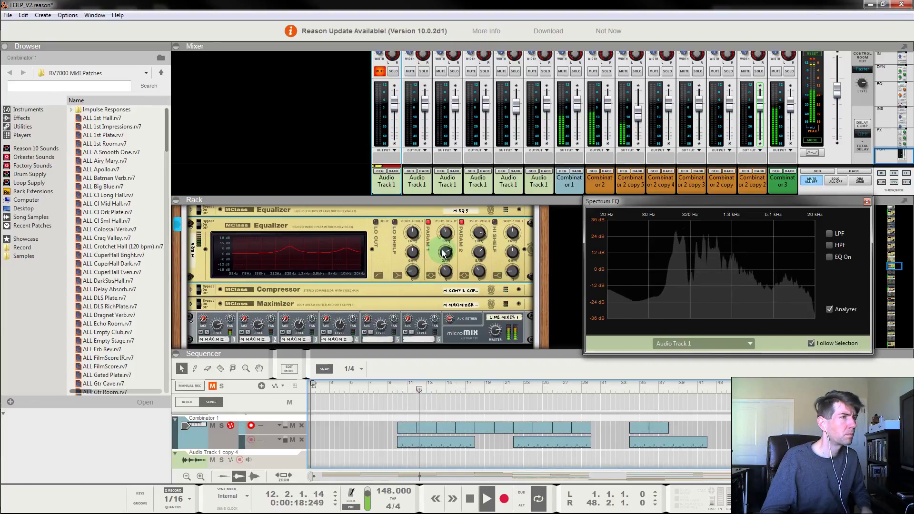
left_click_drag(443, 253, 445, 286)
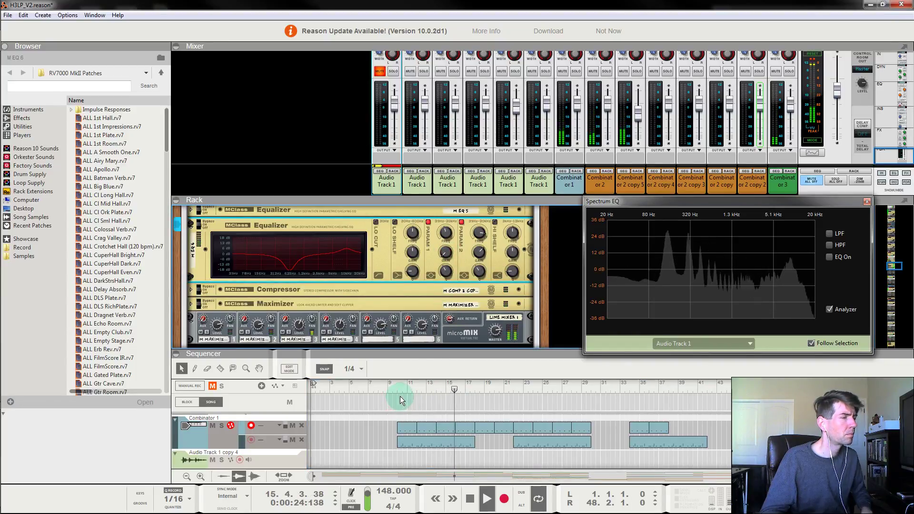
left_click(400, 393)
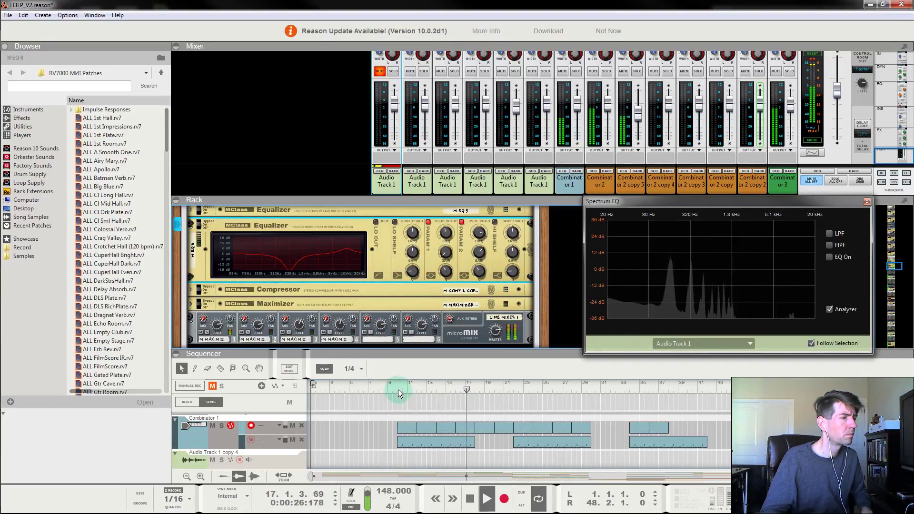
Step: Settle M EQ 6's Parametric 1 band on a moderate boost of about 6 dB and unmute Audio Track 1
left_click_drag(445, 254, 444, 181)
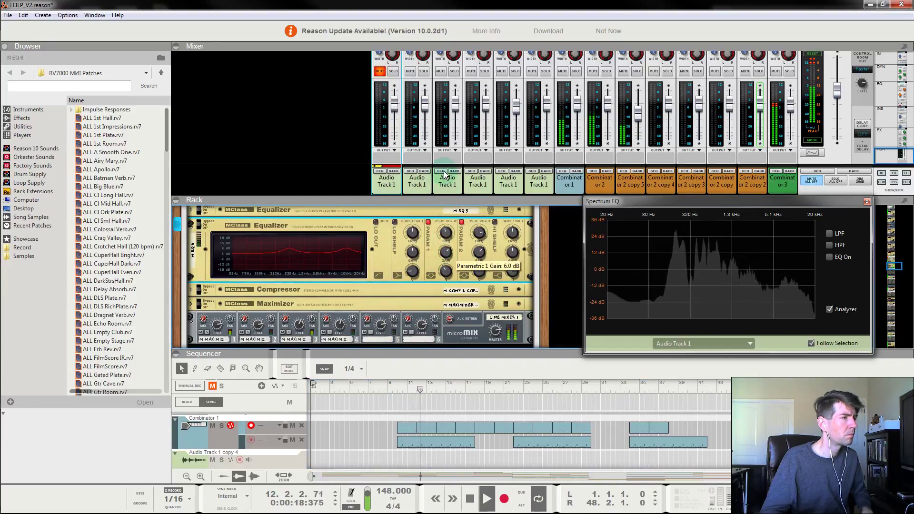
left_click(438, 272)
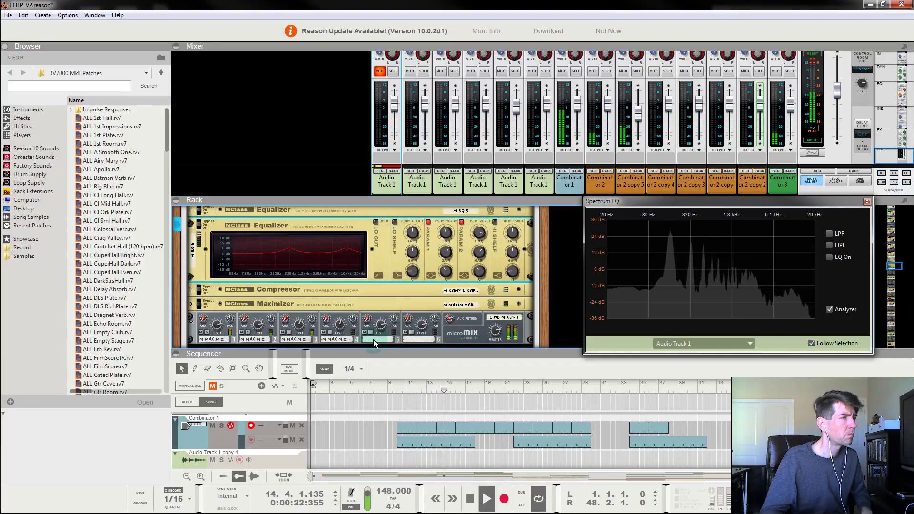
left_click(390, 410)
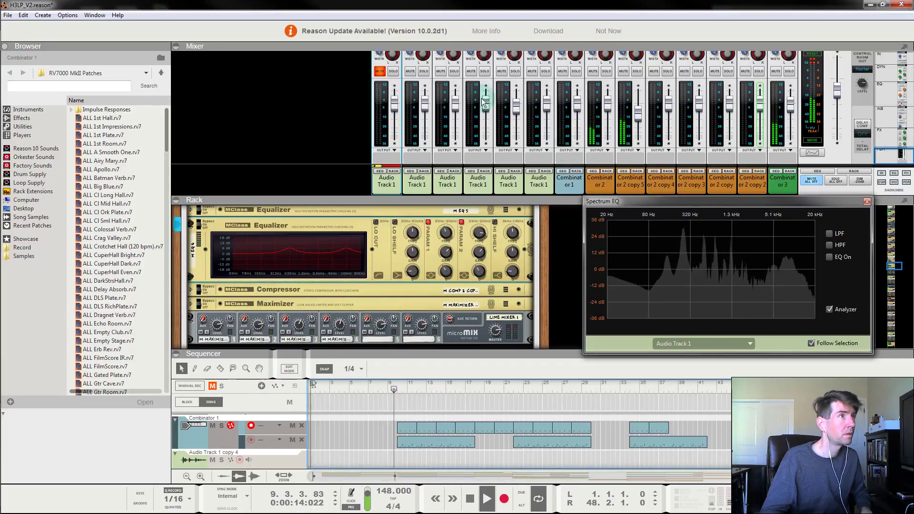
left_click(380, 72)
Step: Adjust the Parametric 1 gain to around 14.0 dB on the equalizer directly above M EQ 9 in the full mix
scroll(329, 292, "down", 5)
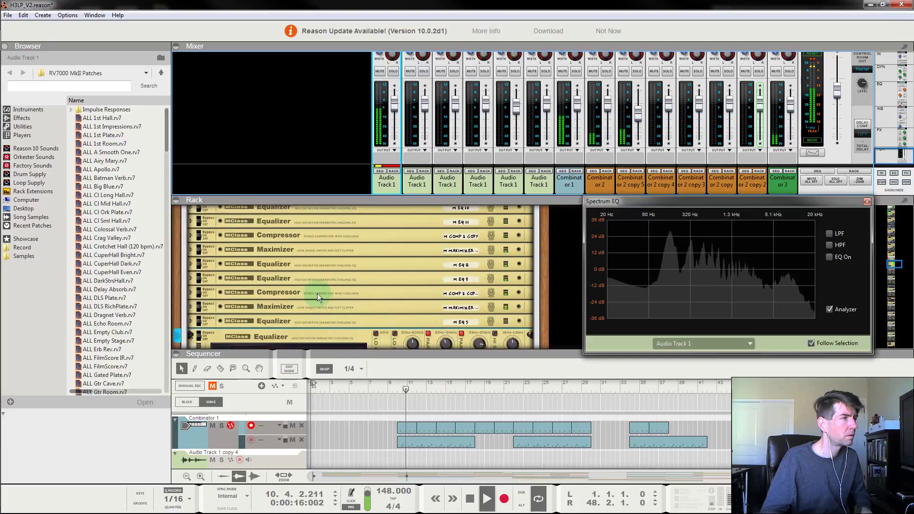
scroll(313, 290, "up", 2)
left_click(446, 287)
left_click_drag(447, 288, 452, 268)
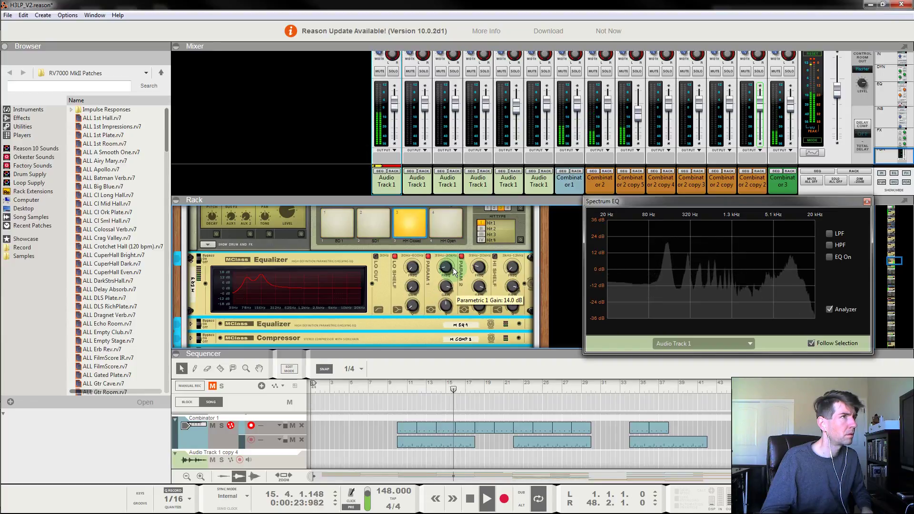
left_click_drag(453, 268, 457, 284)
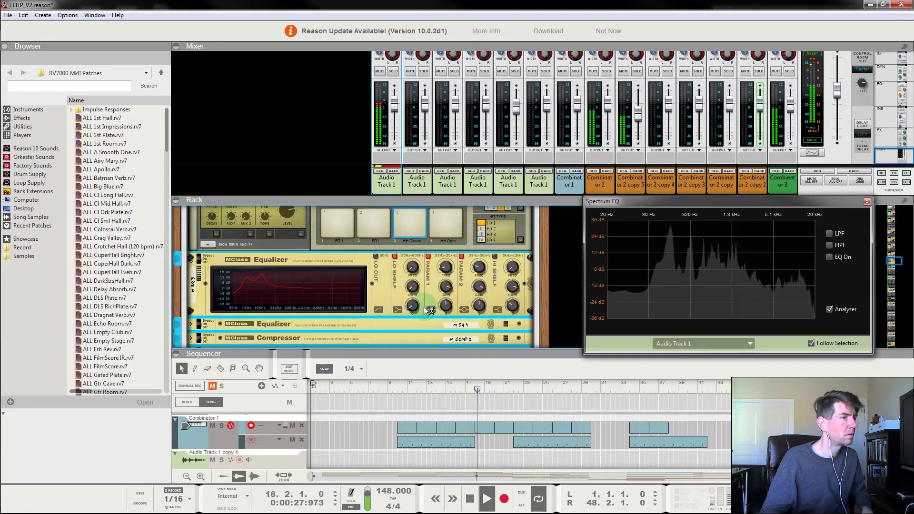
left_click(396, 385)
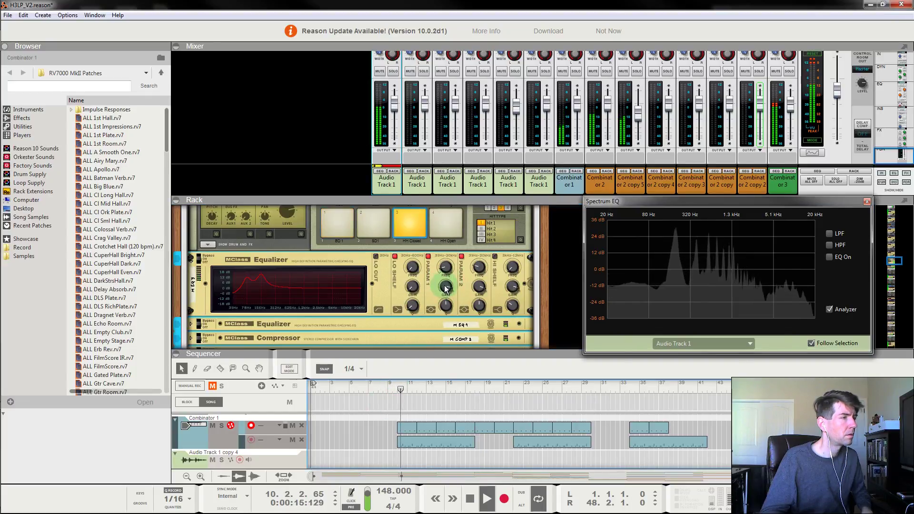
left_click_drag(445, 286, 444, 263)
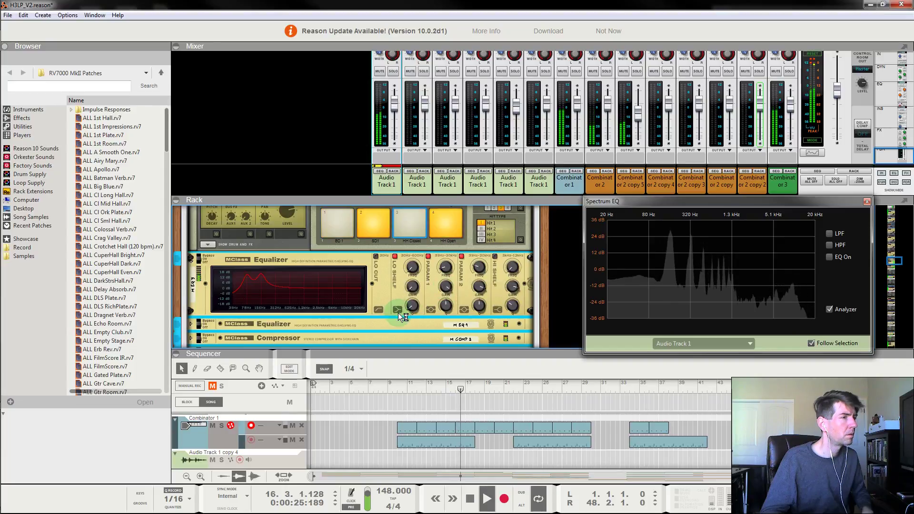
Step: Replay the passage and unfold the compressor and maximizer directly below M EQ 9 in Combinator 1's rack
scroll(318, 299, "down", 3)
scroll(316, 300, "down", 9)
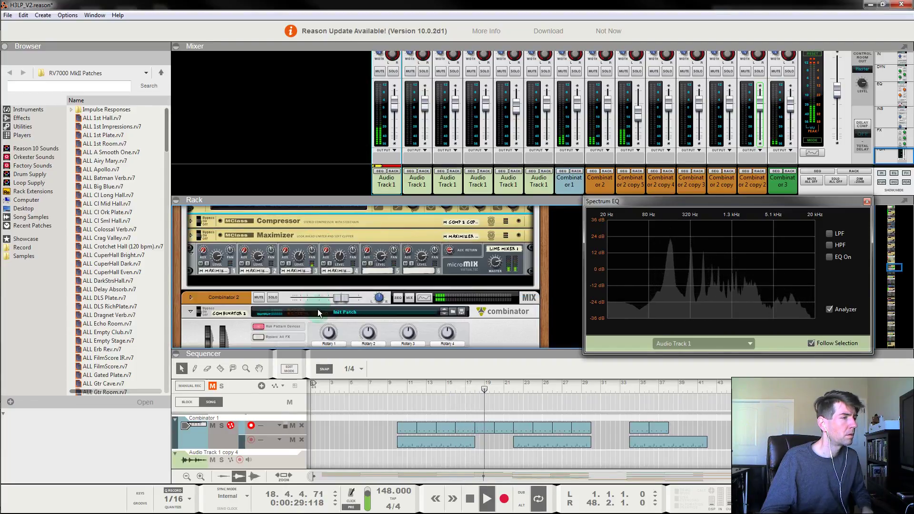
left_click(378, 385)
scroll(242, 266, "up", 4)
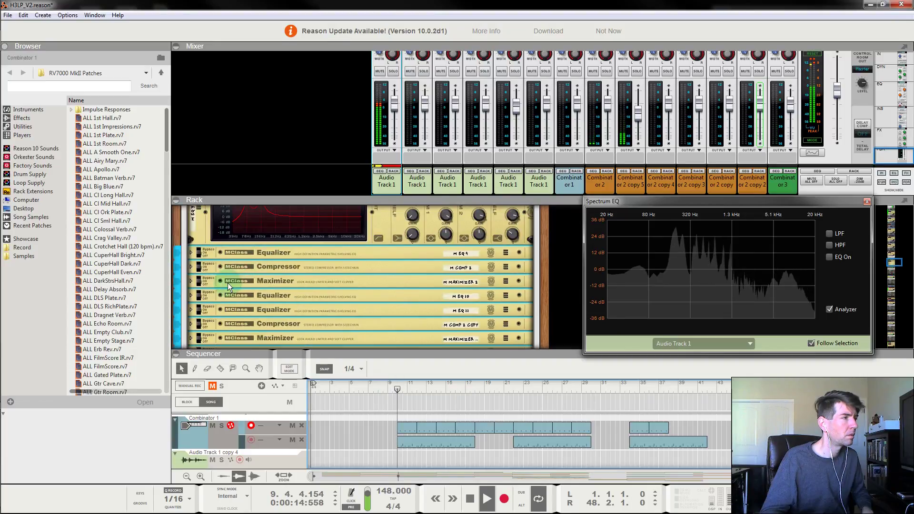
left_click(191, 267)
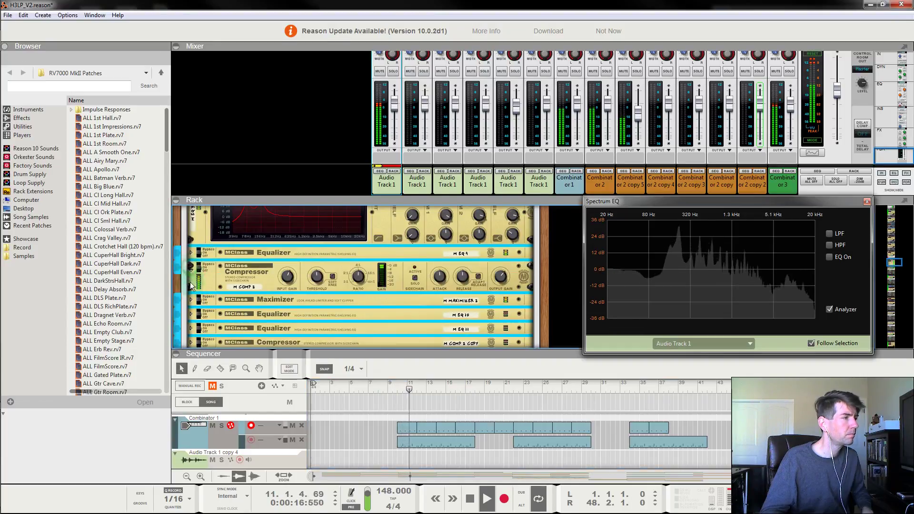
left_click(191, 299)
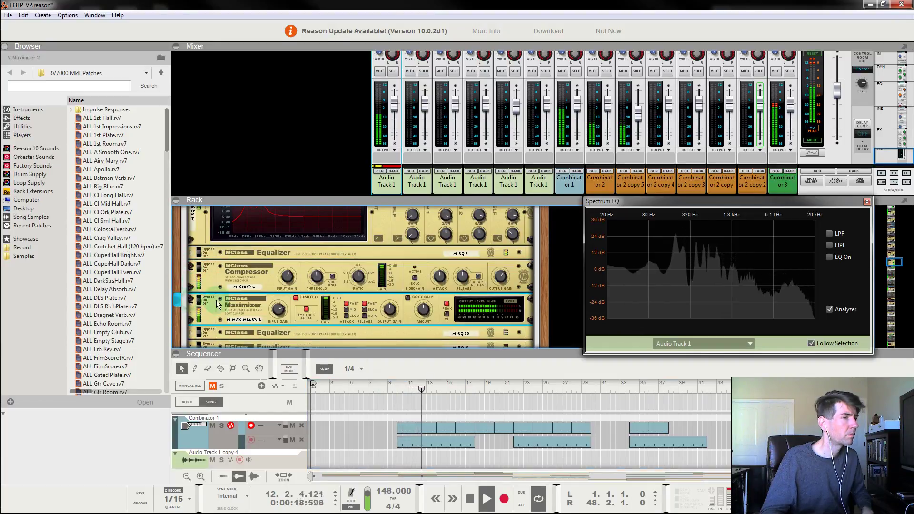
Step: Solo the Combinator 1 track, check the input gains of the unfolded compressor and maximizer, and fold both devices again
left_click(284, 278)
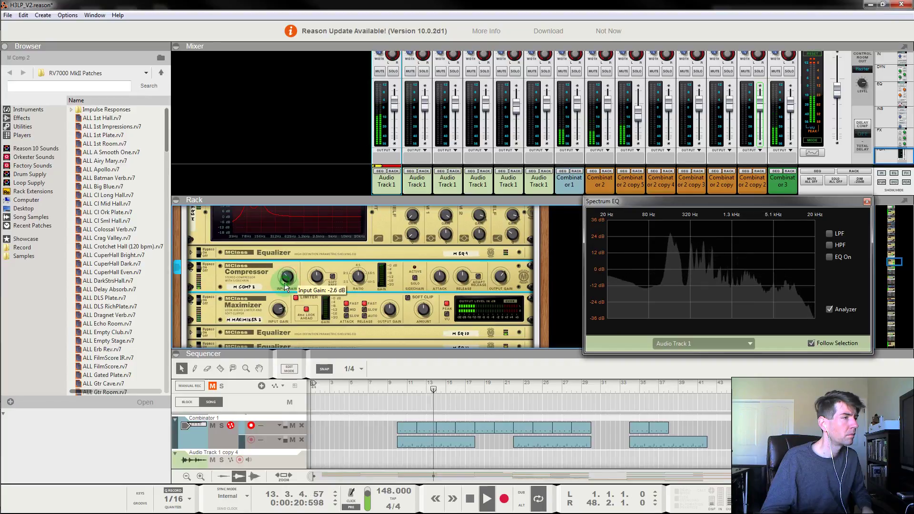
left_click(221, 425)
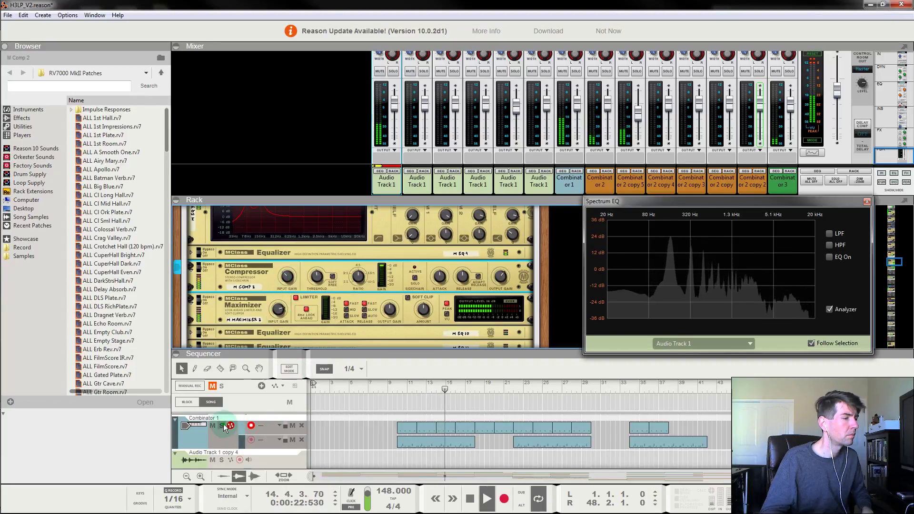
left_click(287, 277)
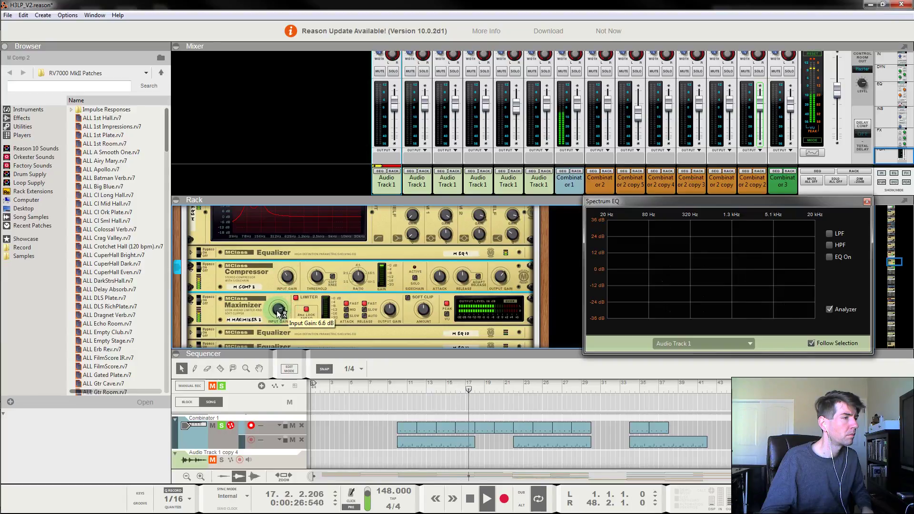
left_click(191, 265)
left_click(190, 281)
Step: Replay soloed Combinator 1 and adjust Line Mixer 1's Channel 1 level, trying 100
left_click(393, 385)
scroll(333, 286, "down", 3)
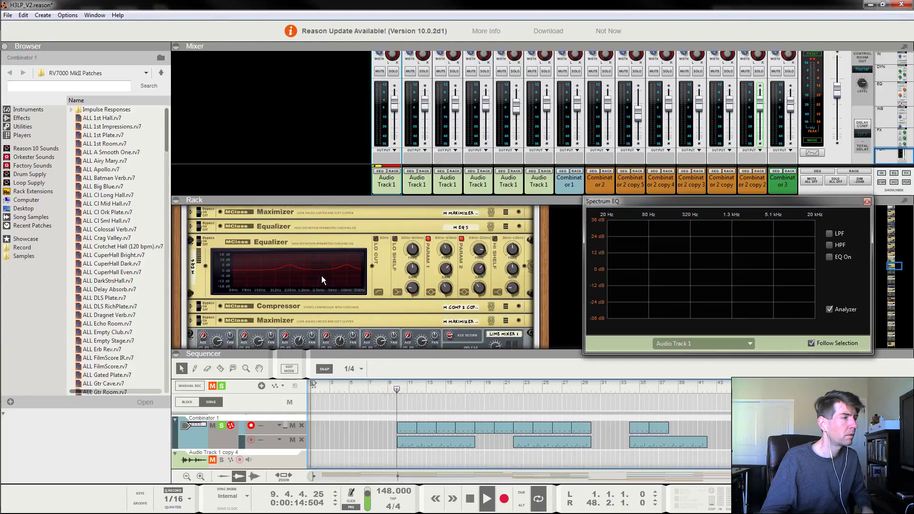
scroll(317, 273, "down", 1)
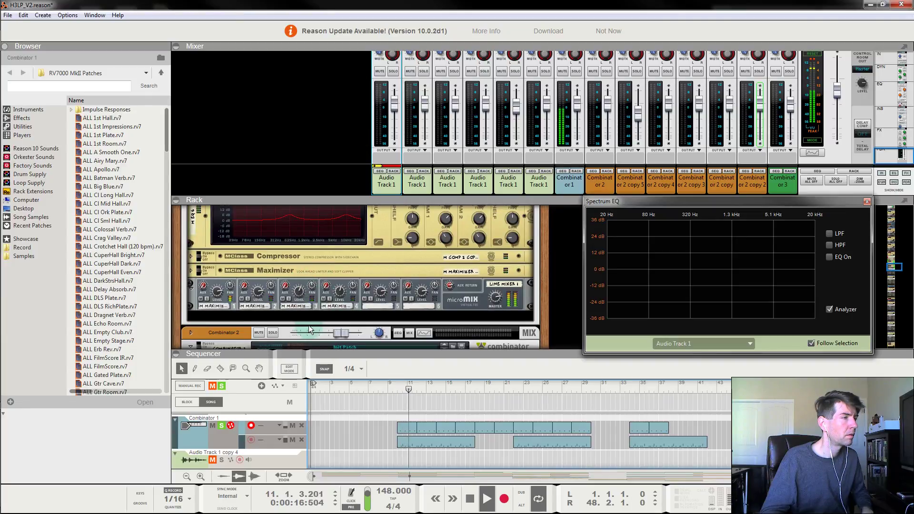
left_click(218, 292)
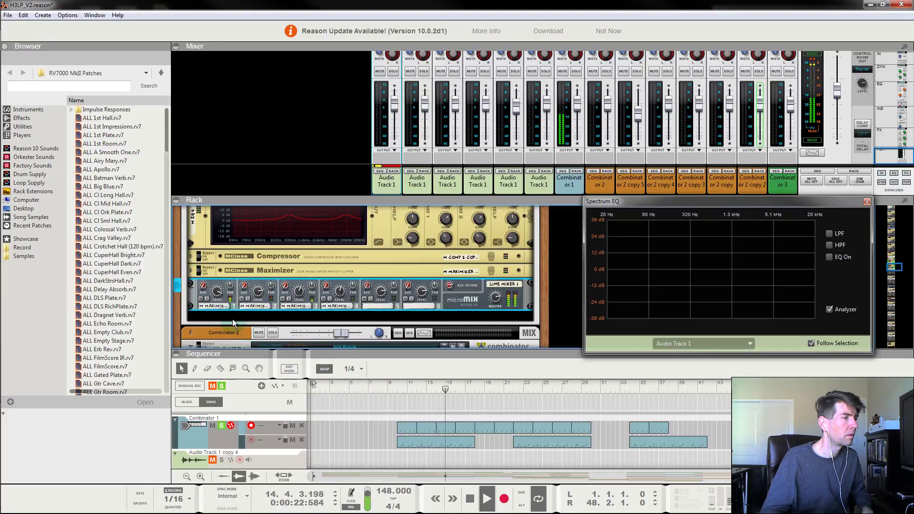
left_click_drag(216, 292, 216, 274)
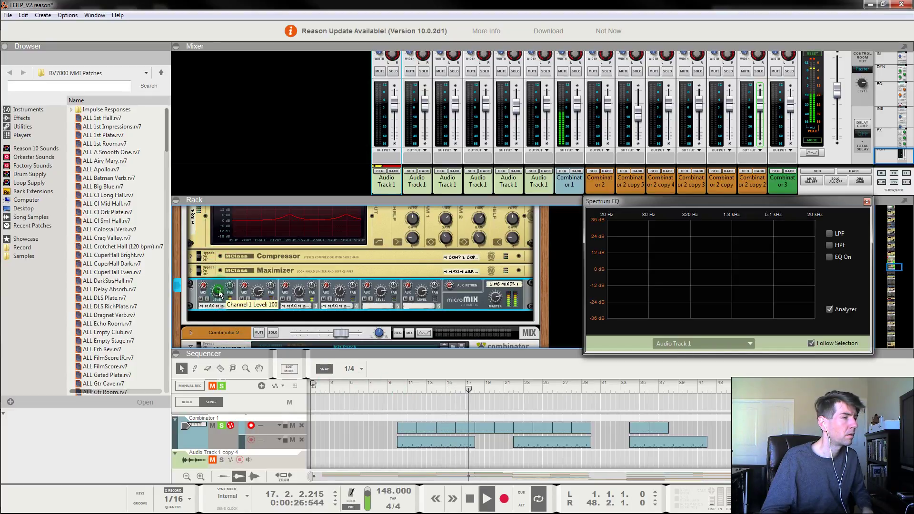
left_click(389, 387)
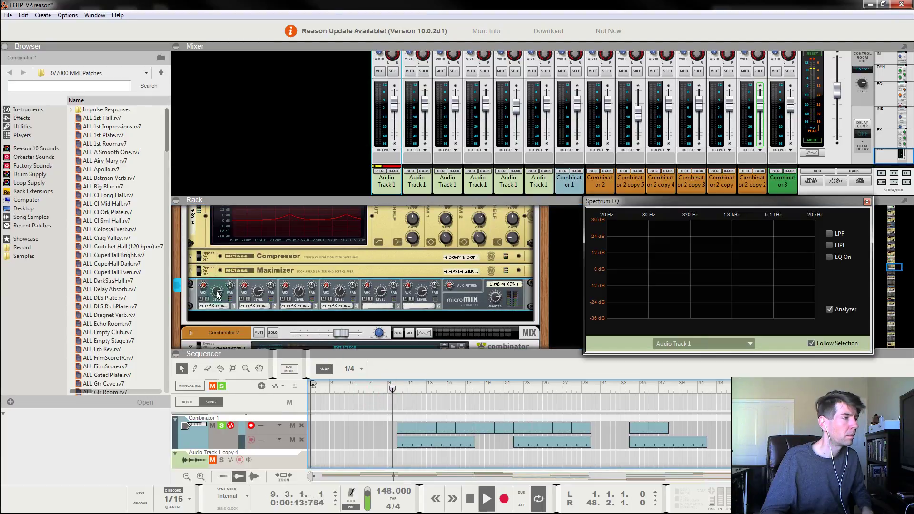
mouse_move(217, 294)
left_mouse_down()
mouse_move(213, 275)
mouse_move(215, 293)
left_mouse_up()
Step: Unsolo the Combinator 1 track and set Line Mixer 1's Channel 1 level to 112 while the full mix plays
left_click(221, 425)
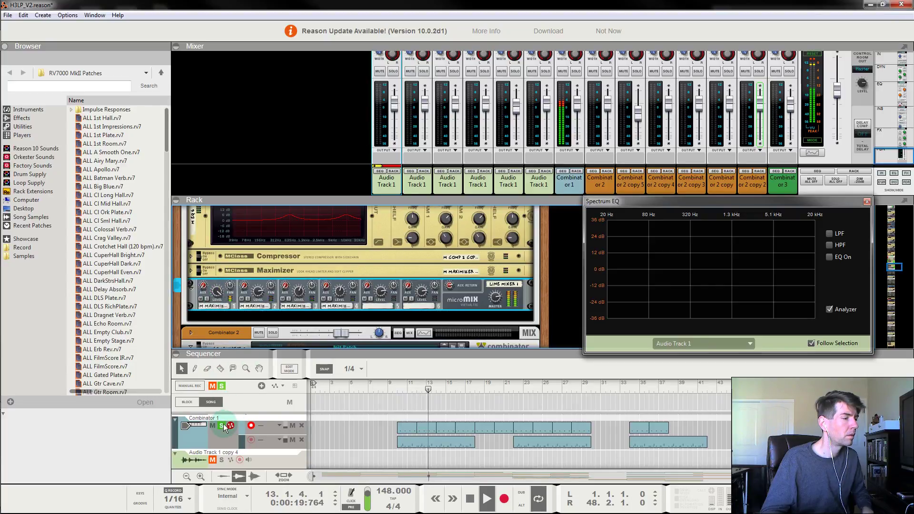
left_click(369, 395)
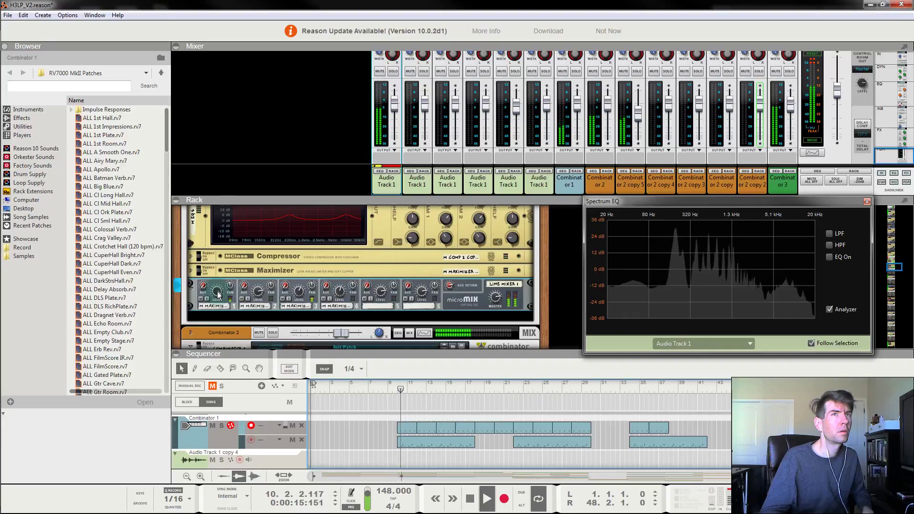
mouse_move(218, 295)
left_mouse_down()
mouse_move(228, 353)
mouse_move(217, 303)
left_mouse_up()
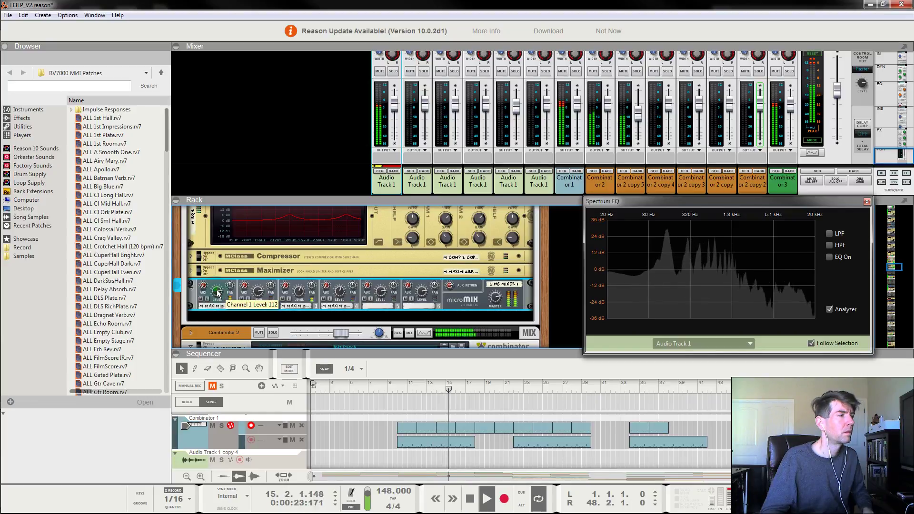
Step: Replay the passage in the full mix and compare Line Mixer 1's Channel 1 level at 106 and 112
left_click(391, 388)
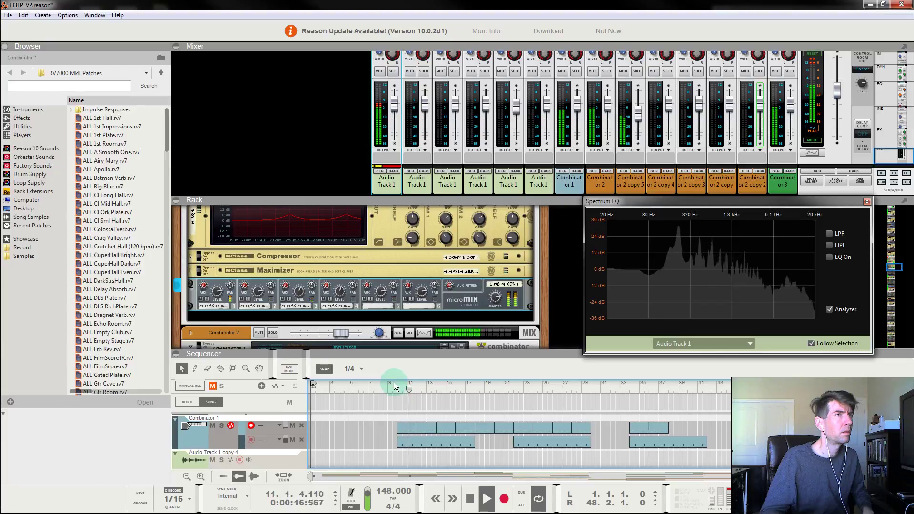
left_click(219, 296)
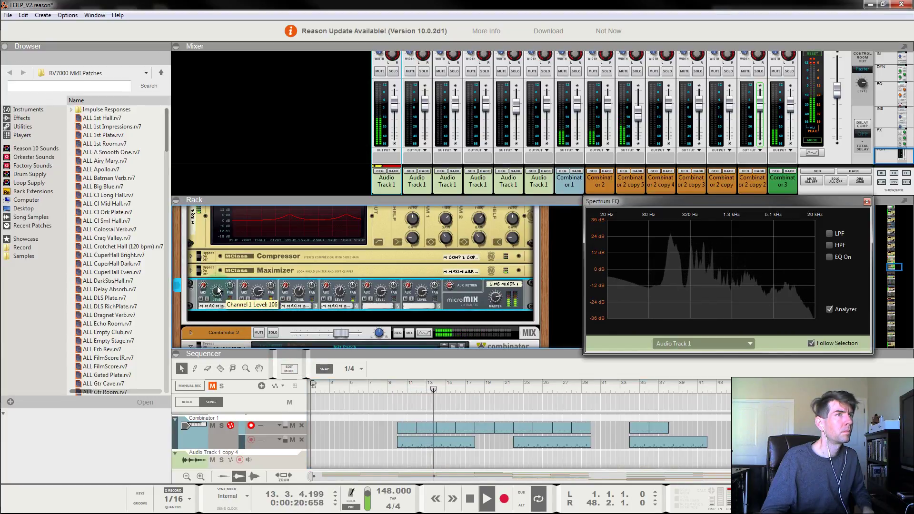
left_click(395, 386)
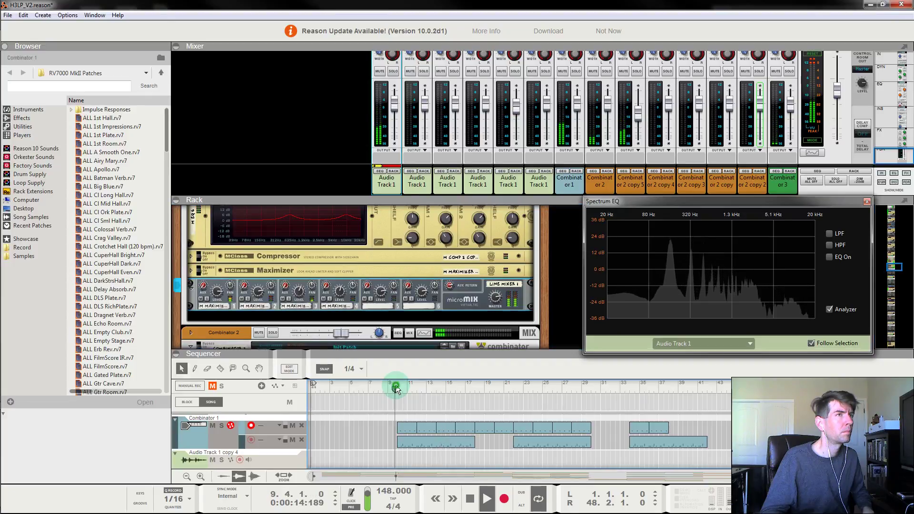
left_click(217, 295)
left_click_drag(216, 294, 216, 293)
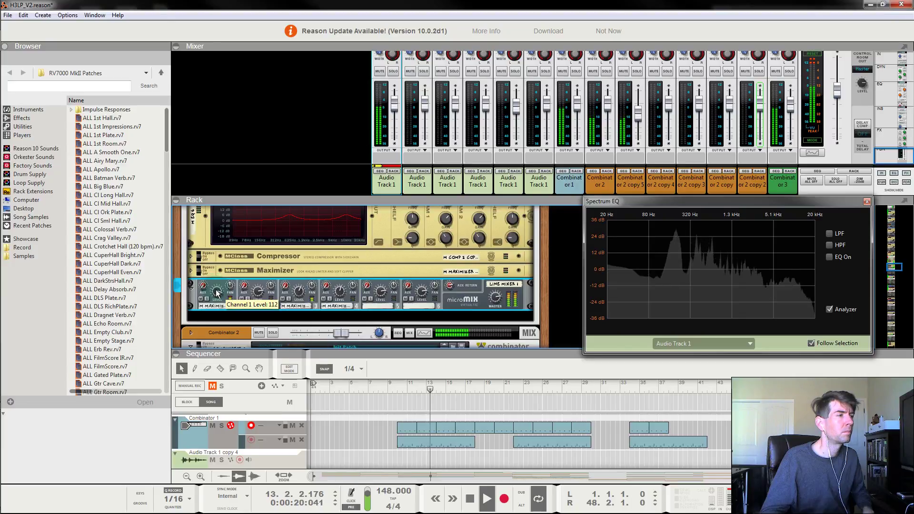
Step: Replay the passage from about bar 10 to check the Channel 1 level in the full mix, and save the song
left_click(397, 387)
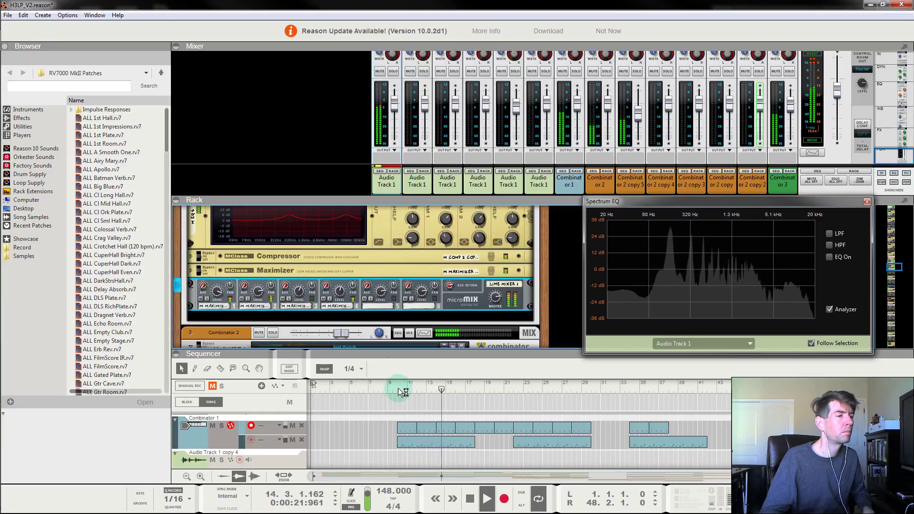
left_click(396, 387)
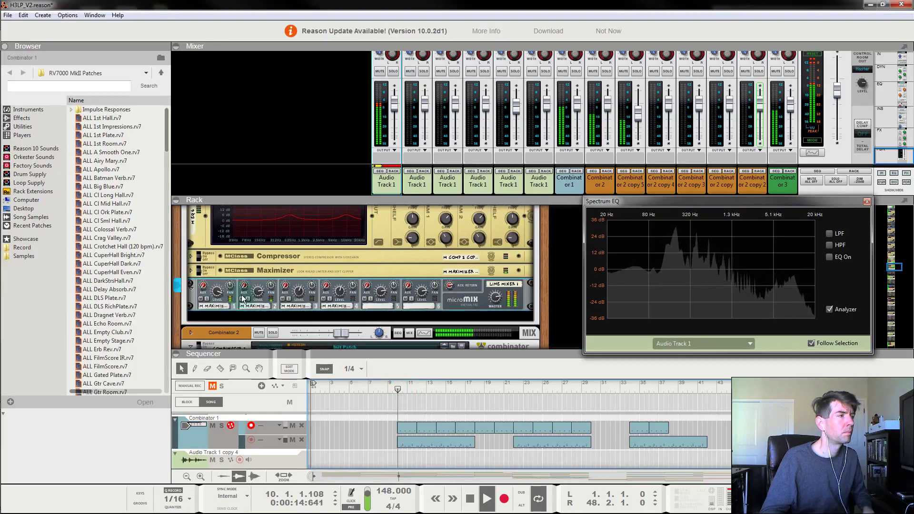
left_click(216, 295)
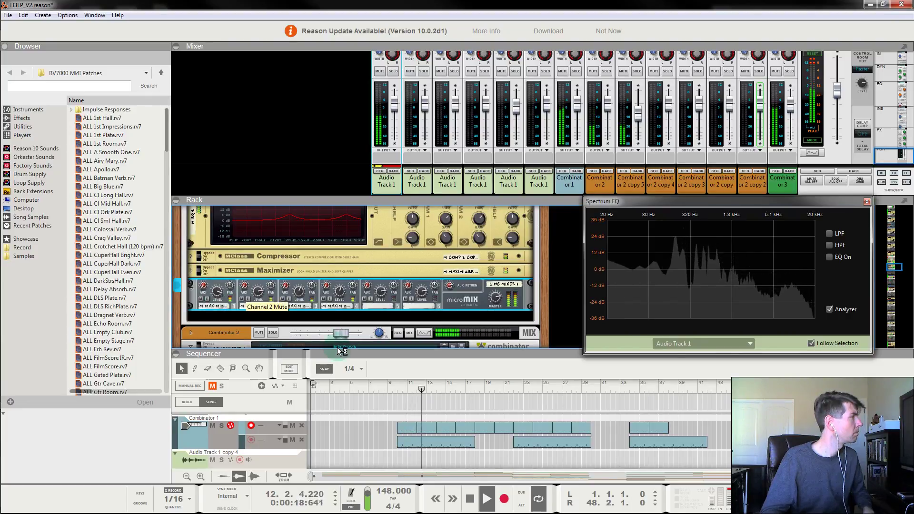
left_click(390, 374)
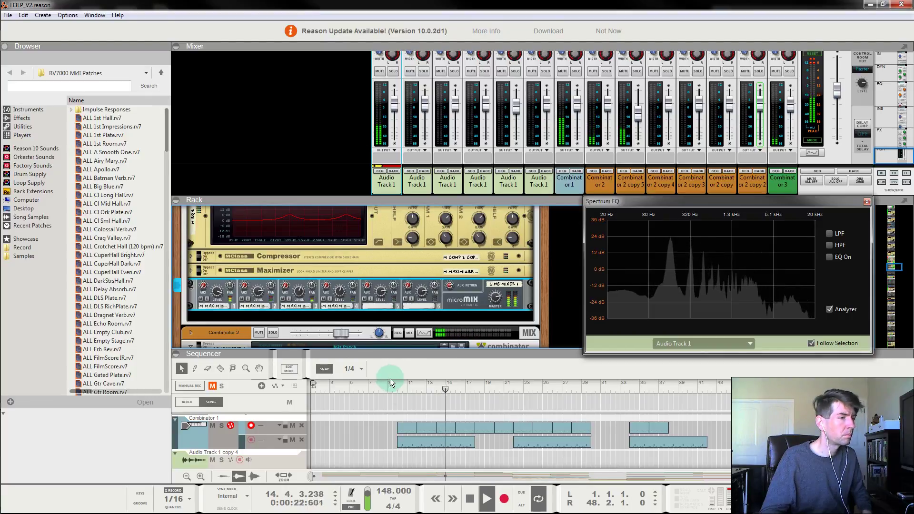
left_click(396, 389)
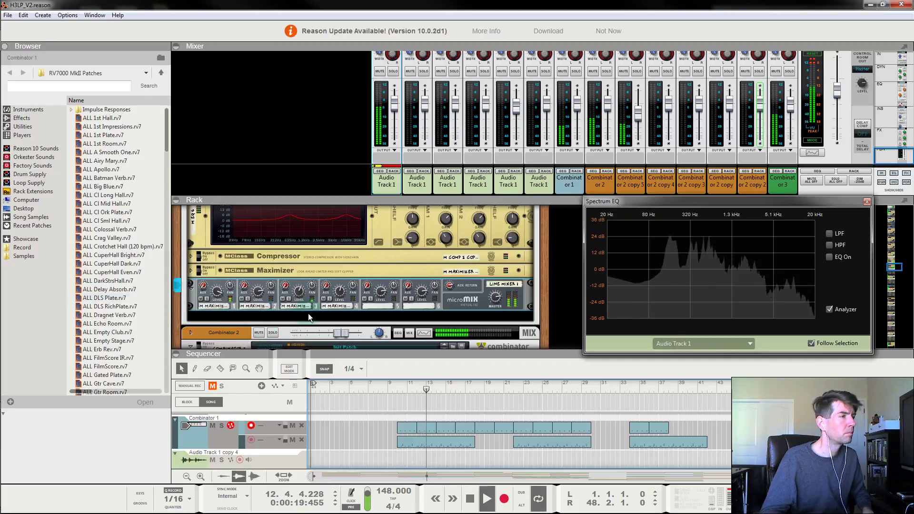
Step: Raise the Param 1 gain on M EQ 6 in Combinator 1 while the full mix plays, save the song and stop playback
scroll(372, 333, "up", 3)
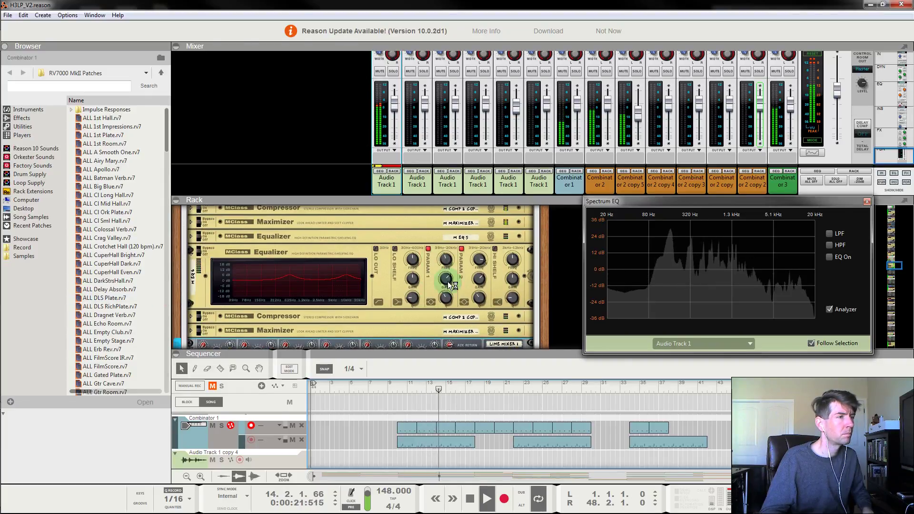
left_click(398, 386)
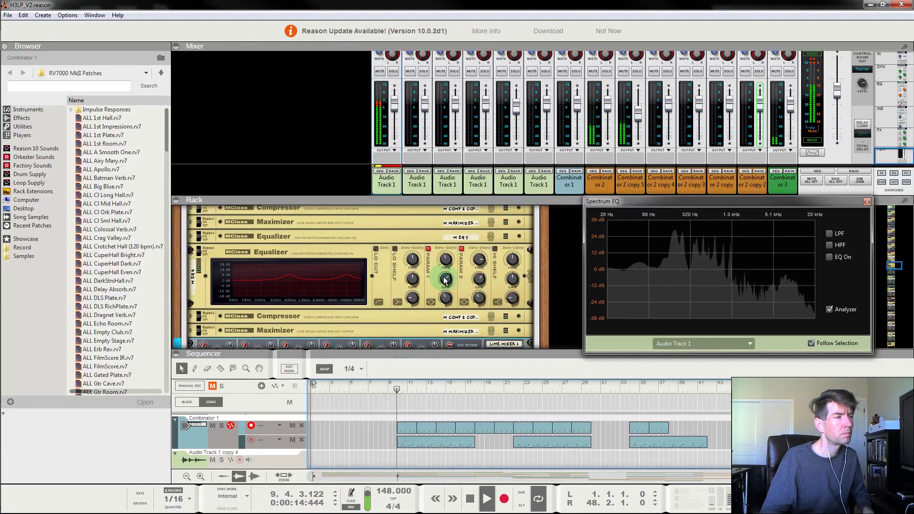
left_click(458, 288)
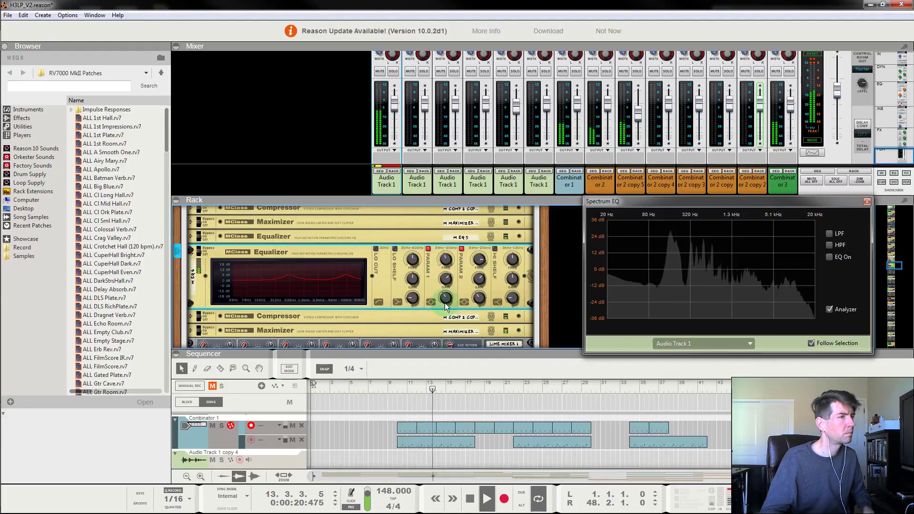
left_click_drag(448, 285, 446, 268)
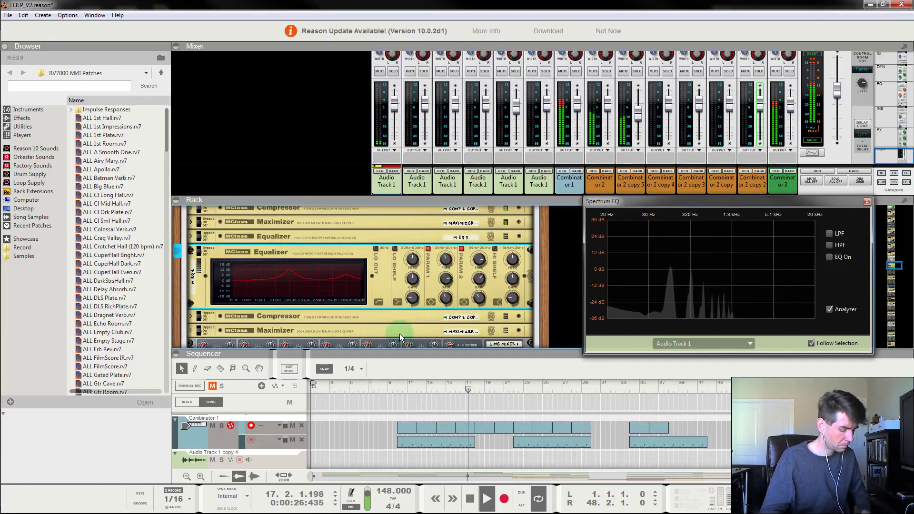
key("ctrl+s")
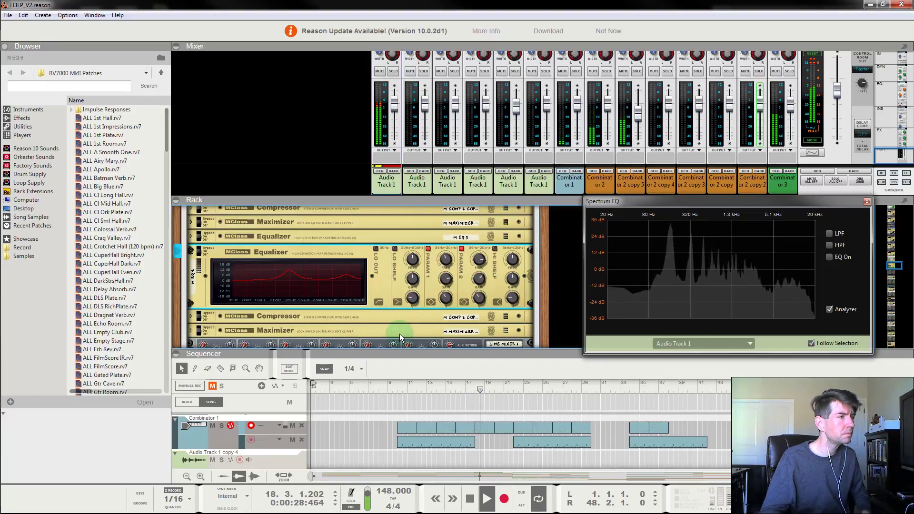
key("space")
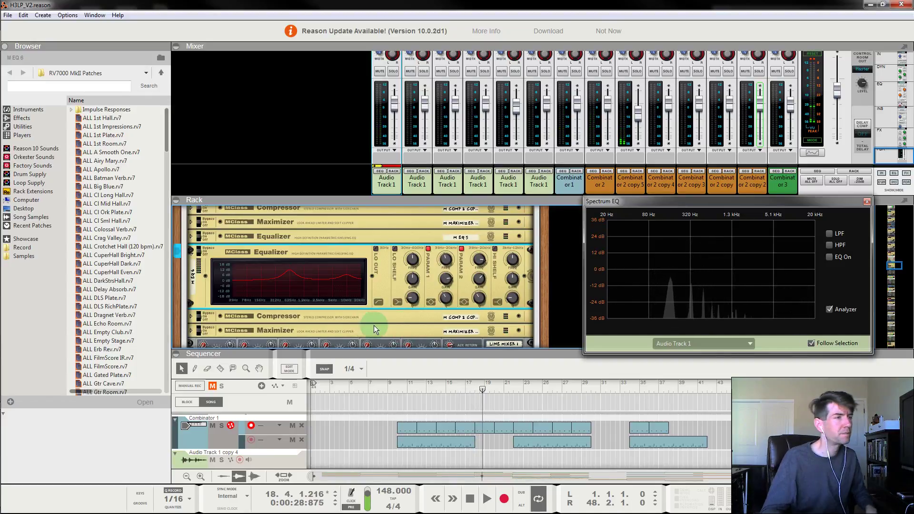
Step: Solo the Combinator 1 track and compare the passage with M EQ 6's Param 1 gain cut and boosted
left_click(221, 425)
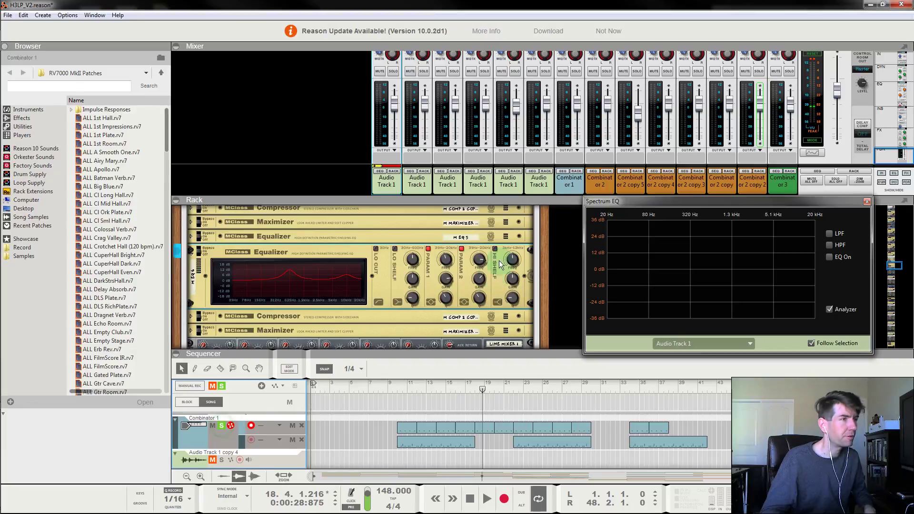
left_click(399, 387)
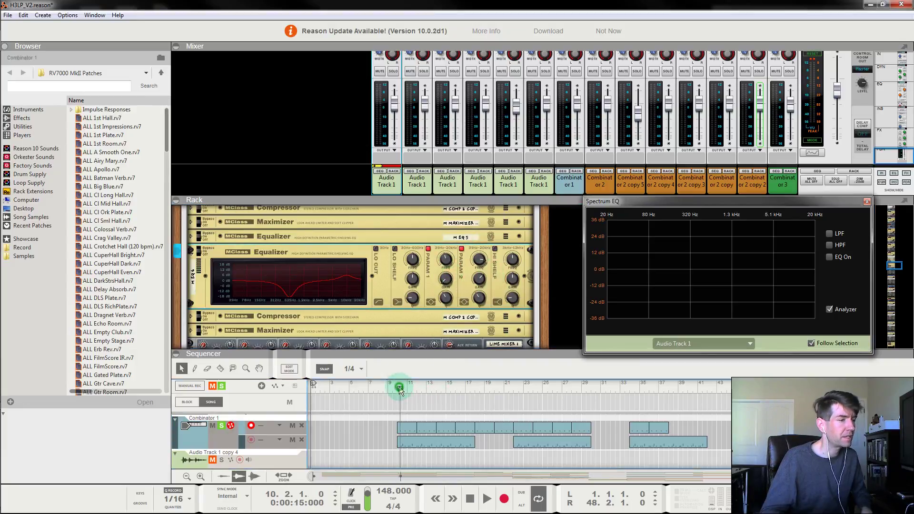
key("space")
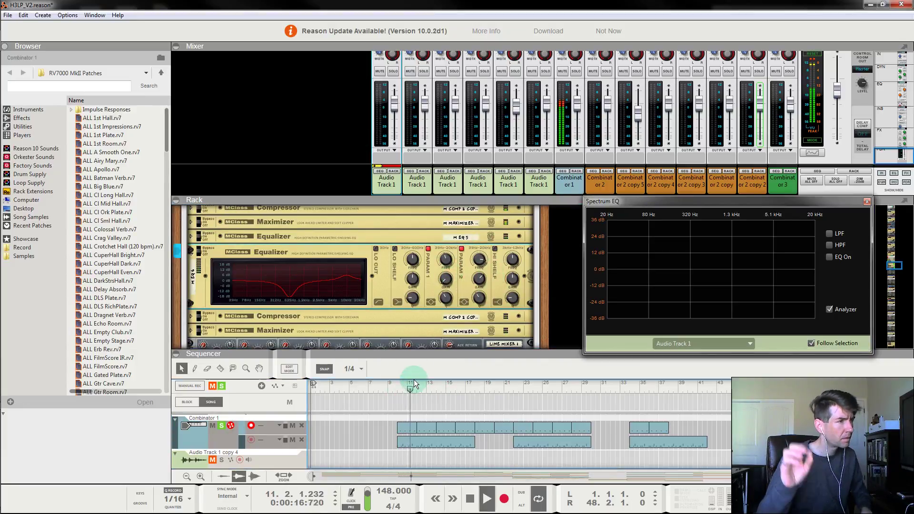
key("space")
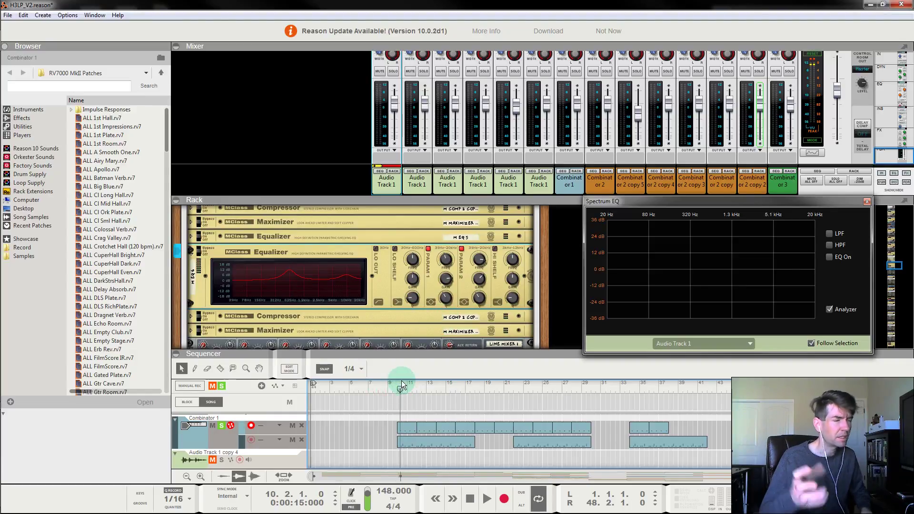
key("space")
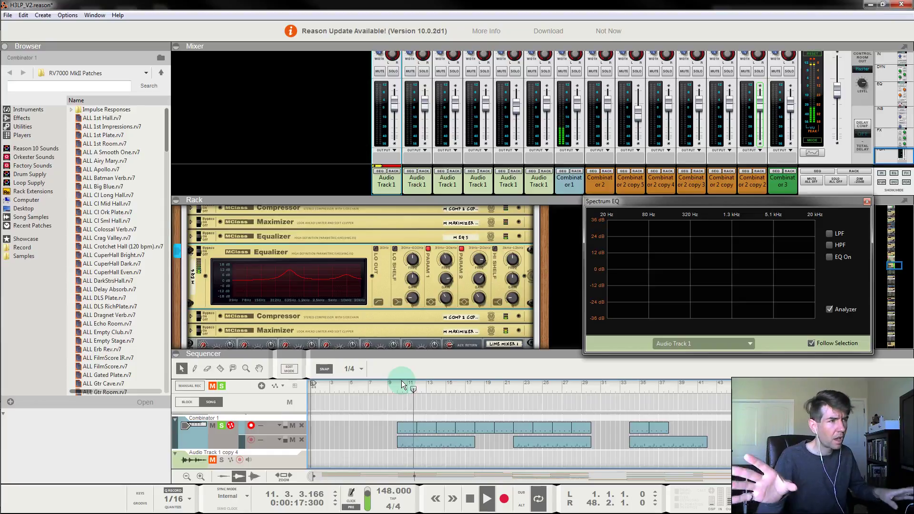
key("space")
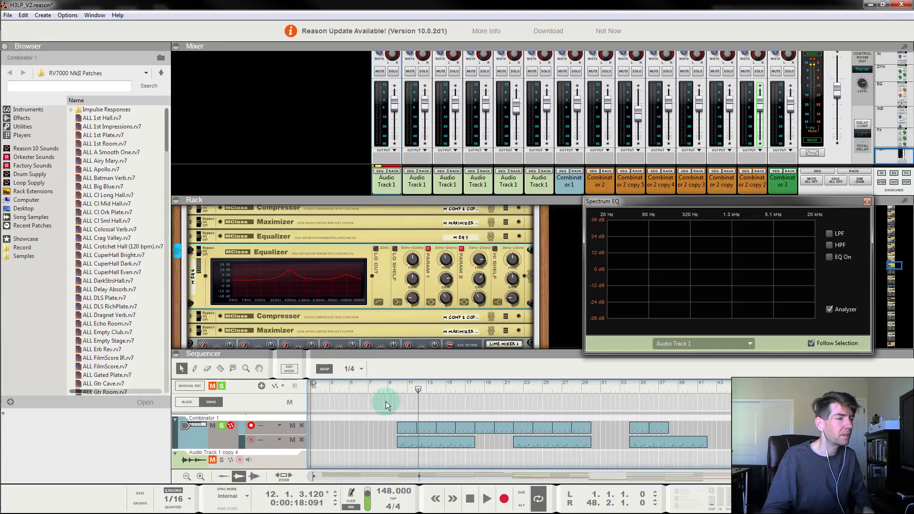
Step: Unsolo the Combinator 1 track, try M EQ 6's Param 1 gain cut in the full mix, and save the song
left_click(200, 423)
left_click(222, 386)
key("space")
left_click_drag(445, 279, 457, 335)
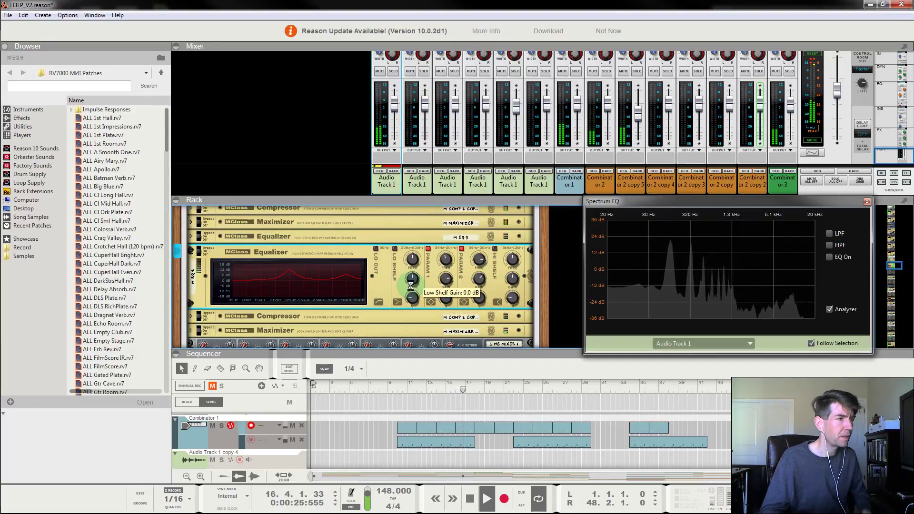
key("ctrl+s")
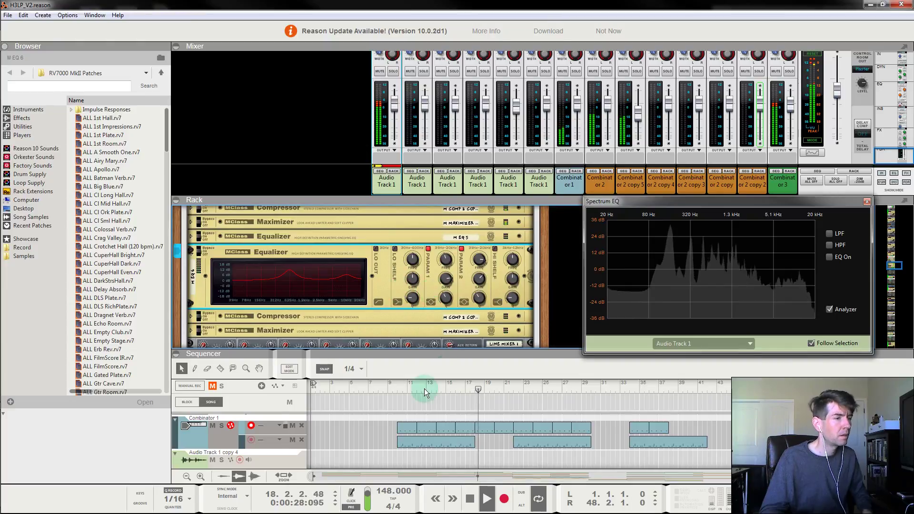
Step: Replay the full mix, try M EQ 6's Param 1 peak at a higher frequency, and fold the equalizer
left_click(396, 383)
left_click_drag(447, 282, 445, 210)
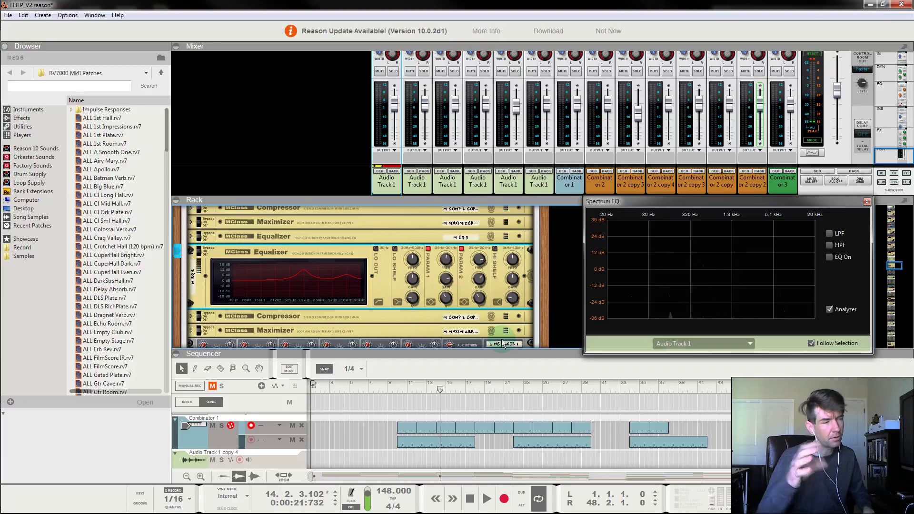
key("space")
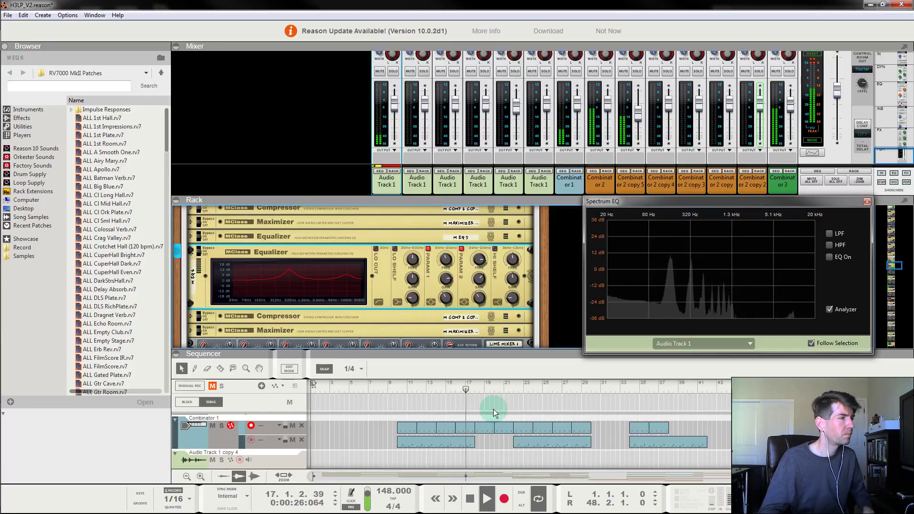
key("space")
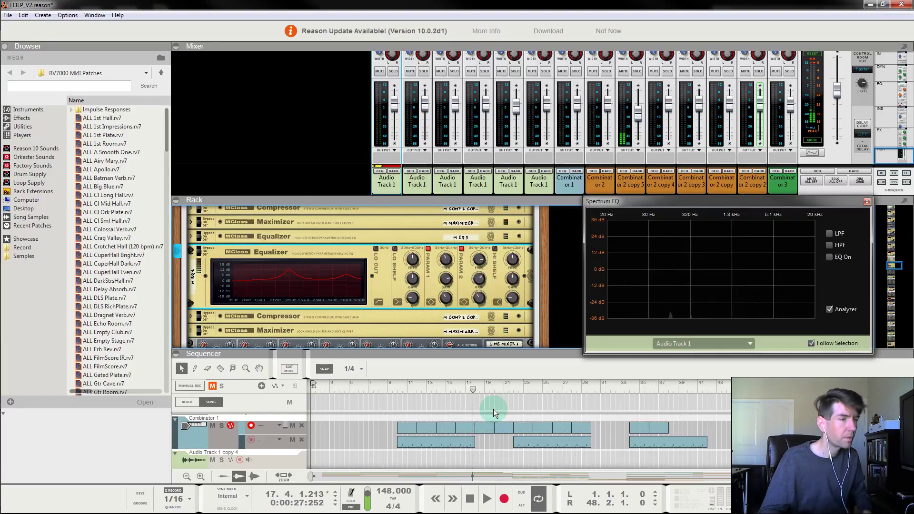
left_click(191, 250)
Step: Replay the full mix, try a Param 1 gain cut on Combinator 1's topmost MClass Equalizer, and fold that device
scroll(239, 272, "up", 5)
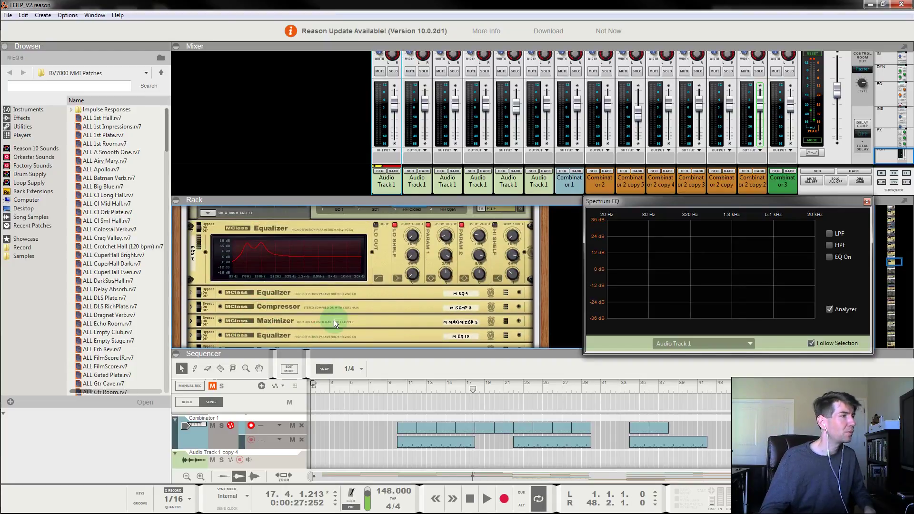
left_click(397, 390)
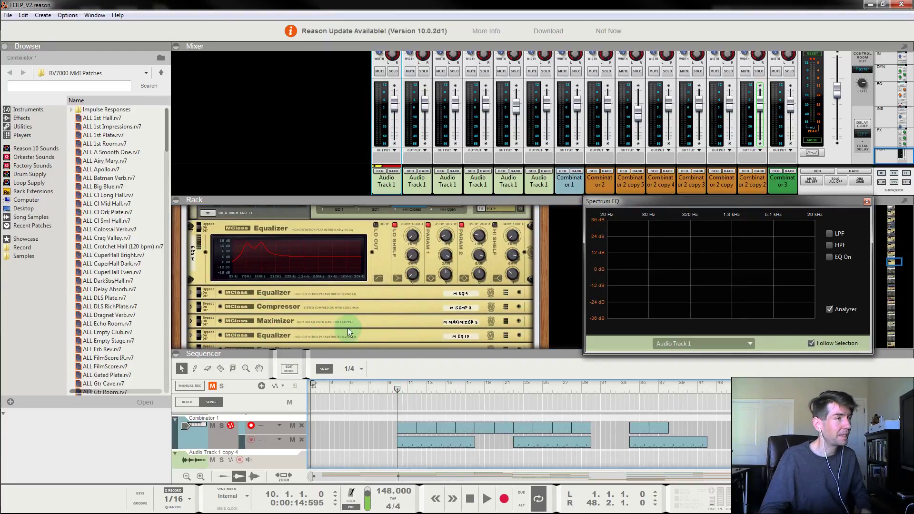
key("space")
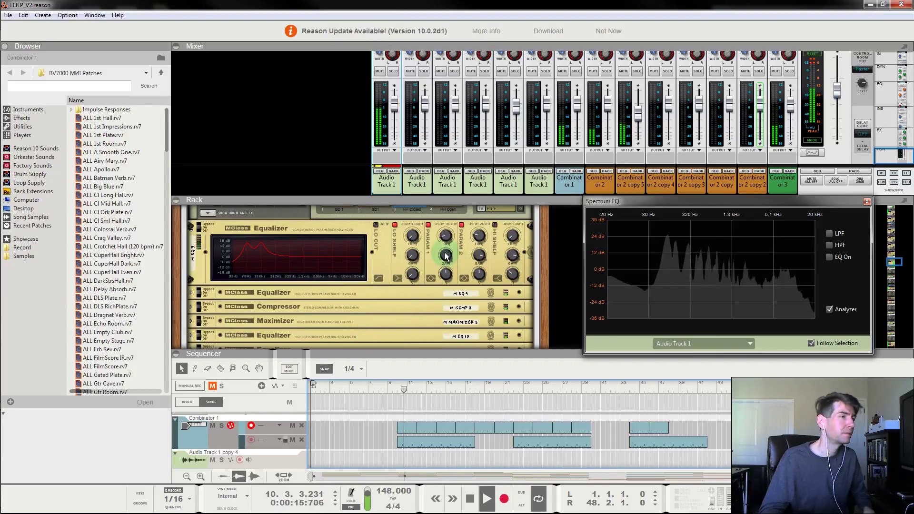
left_click_drag(446, 258, 449, 280)
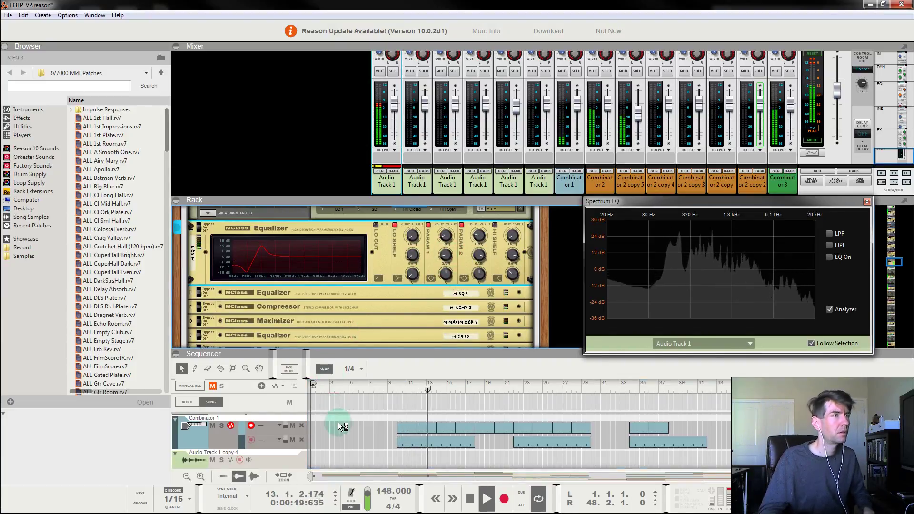
left_click(397, 389)
left_click(359, 429)
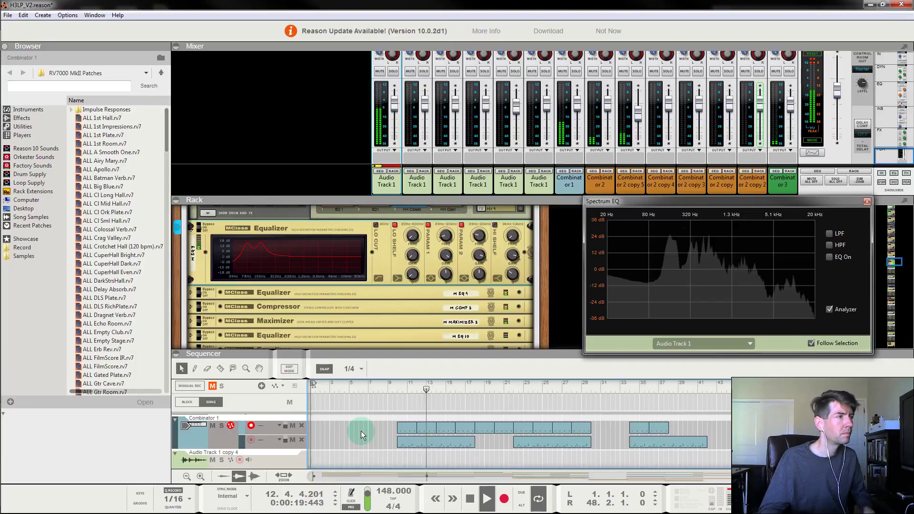
left_click(192, 231)
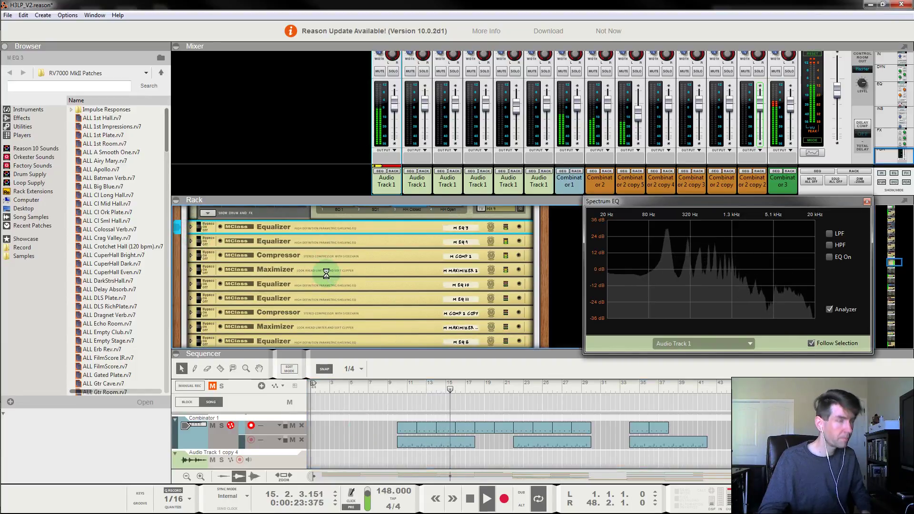
Step: Replay the passage in the full mix and raise Line Mixer 1's Channel 1 level
scroll(327, 274, "up", 1)
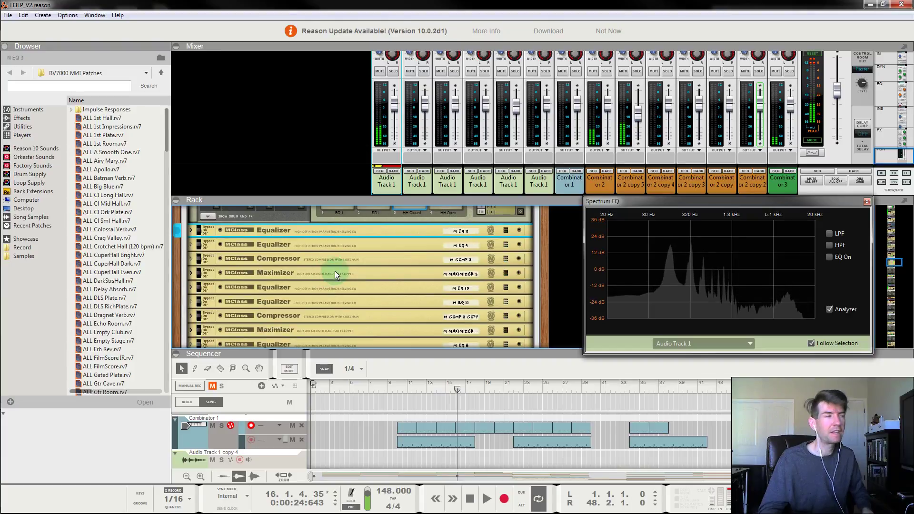
scroll(364, 273, "down", 10)
left_click(396, 389)
key("space")
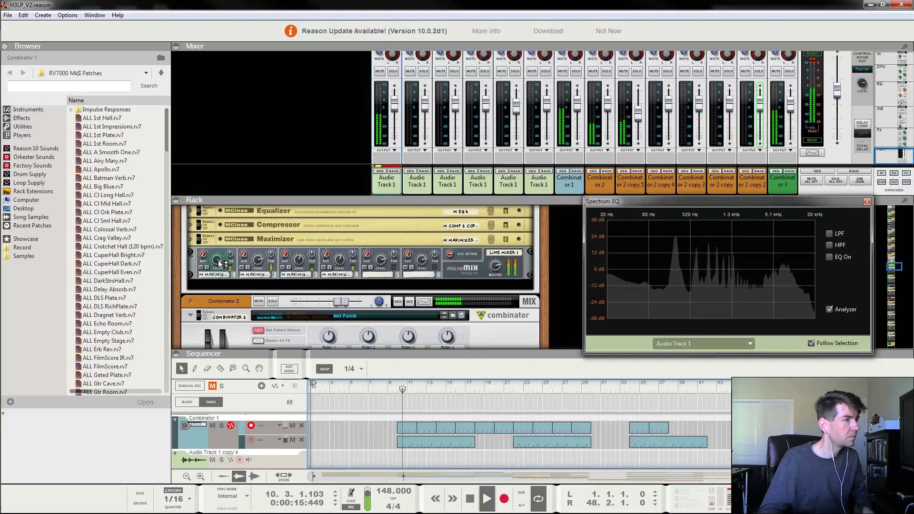
left_click_drag(219, 264, 219, 252)
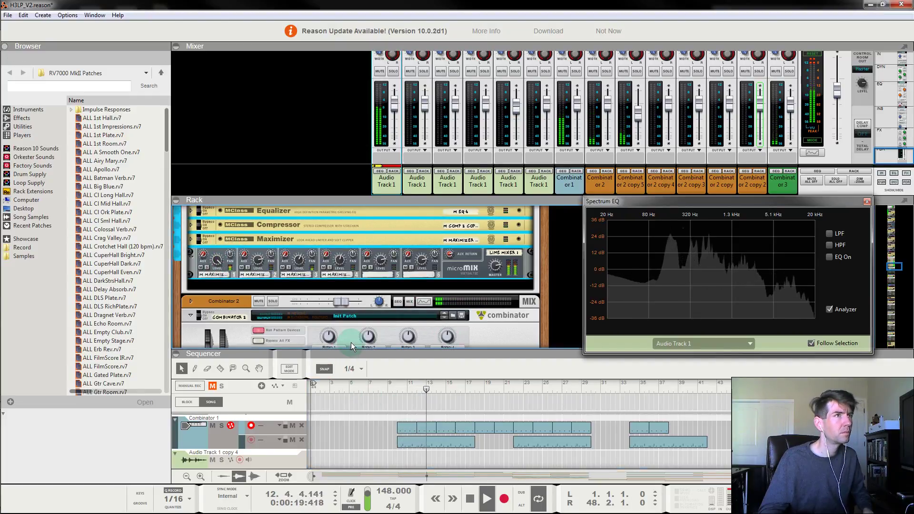
Step: Save the song with the raised Line Mixer 1 channel level
key("ctrl+s")
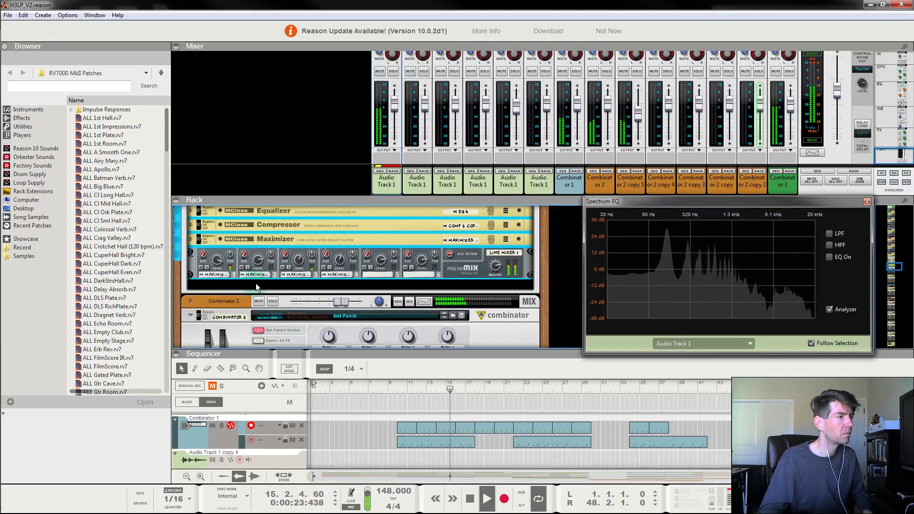
Step: Look through the sequencer's Combinator, Thor and audio tracks, examining their clip arrangement while the full mix plays
left_click(382, 442)
scroll(389, 435, "down", 5)
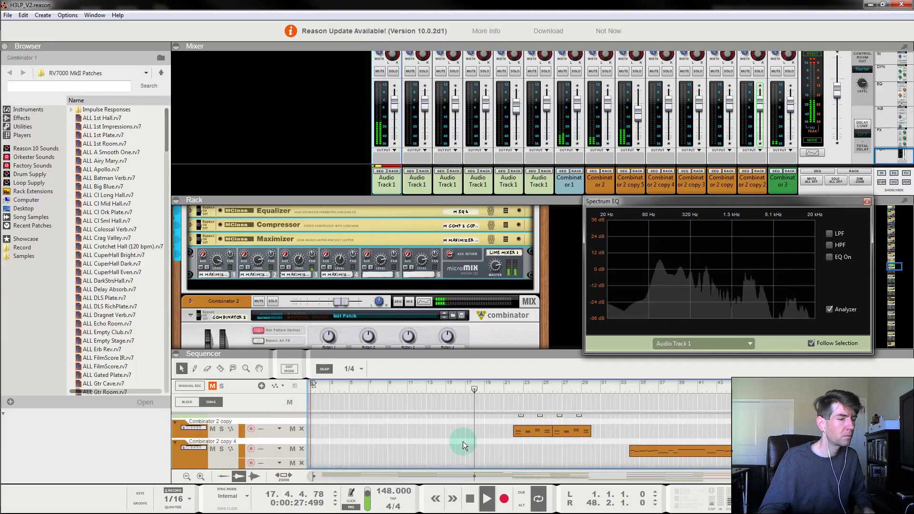
scroll(461, 440, "up", 5)
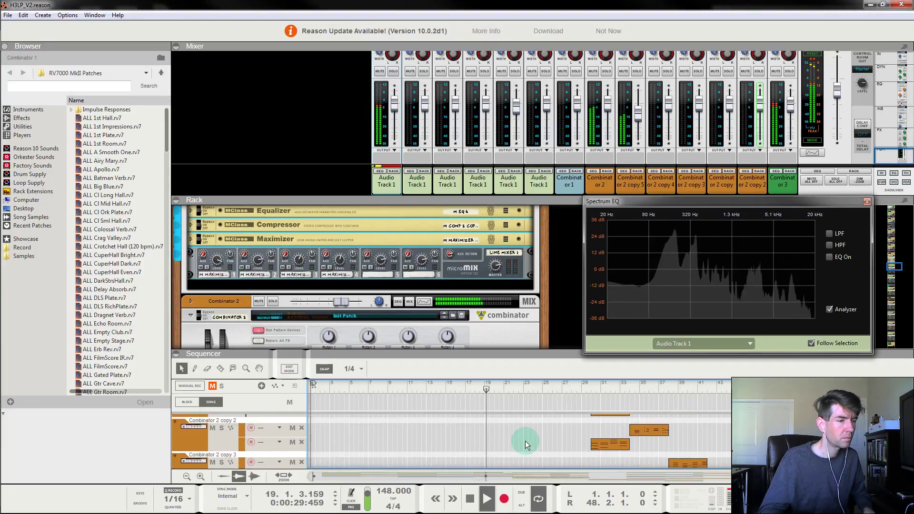
scroll(512, 441, "down", 6)
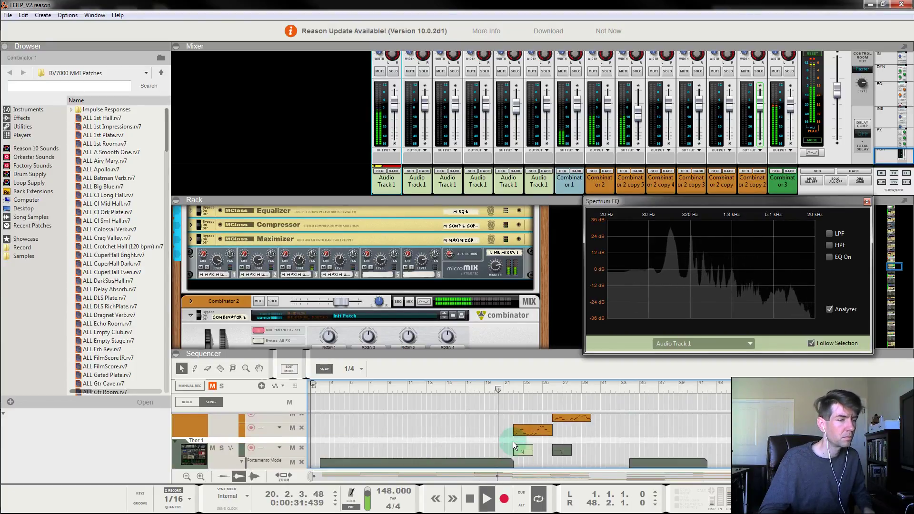
scroll(513, 441, "up", 8)
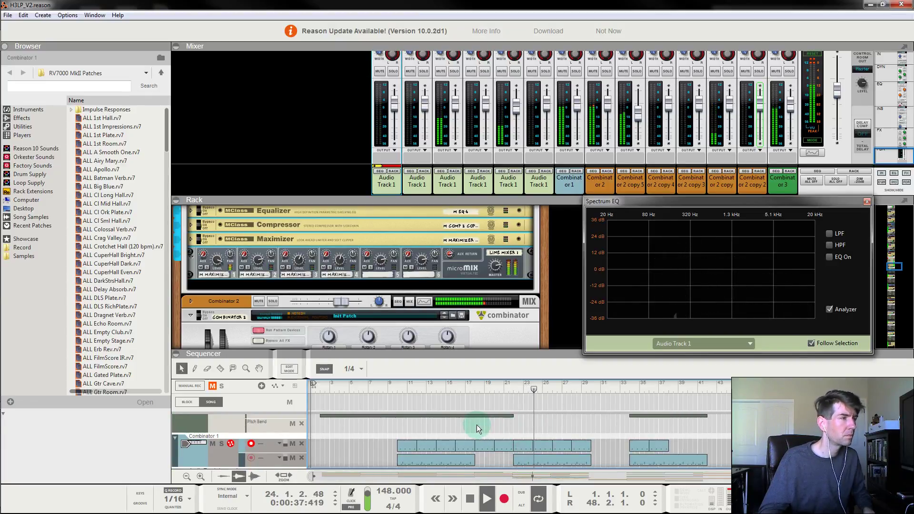
scroll(475, 424, "up", 1)
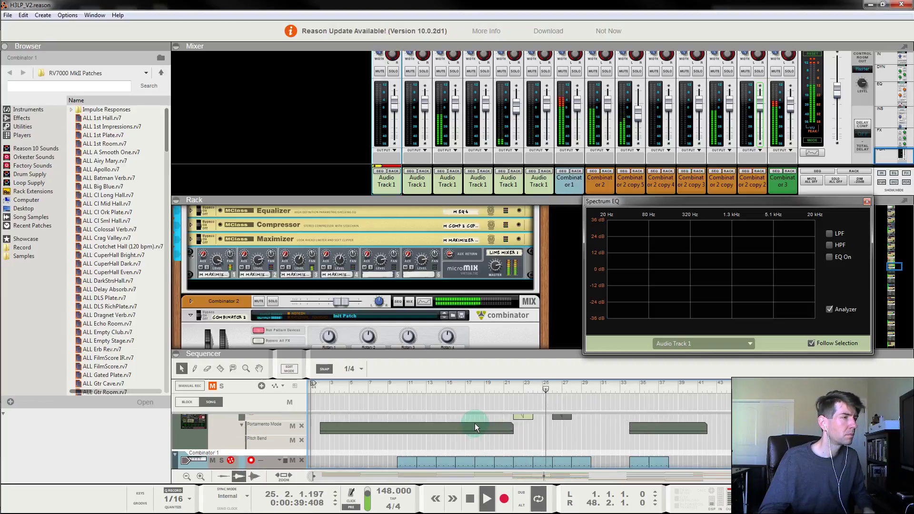
scroll(475, 424, "down", 1)
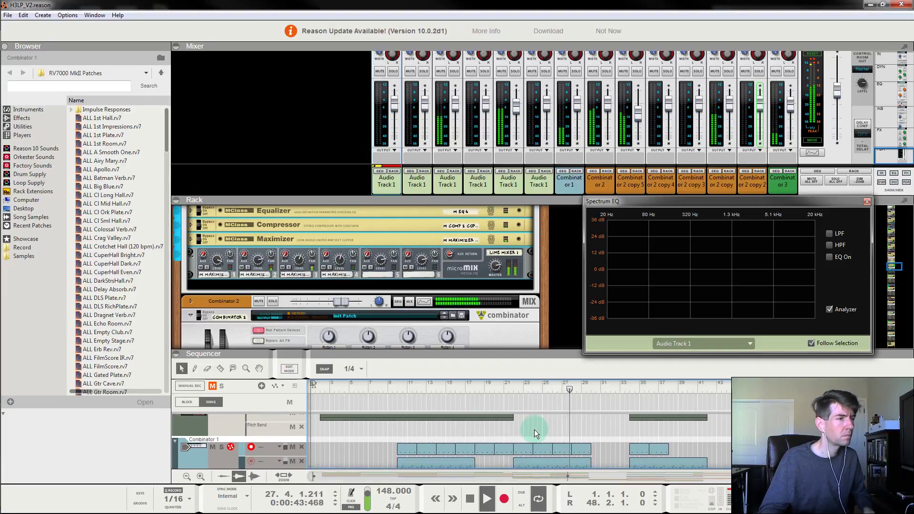
scroll(537, 430, "down", 3)
scroll(532, 430, "up", 3)
scroll(532, 430, "down", 3)
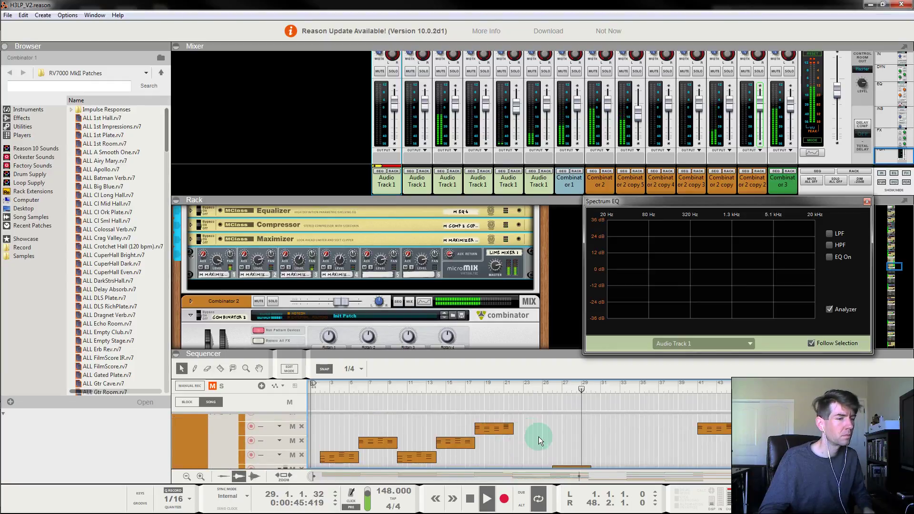
scroll(538, 436, "up", 3)
scroll(522, 436, "down", 5)
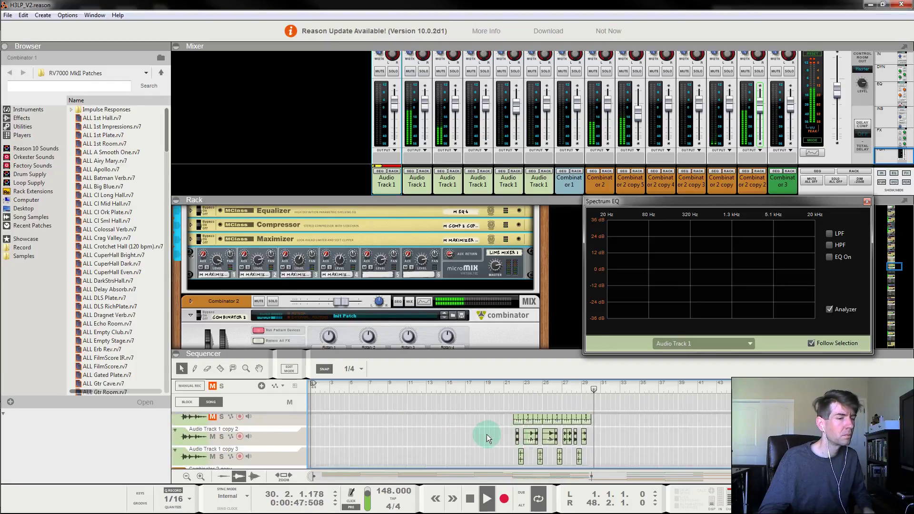